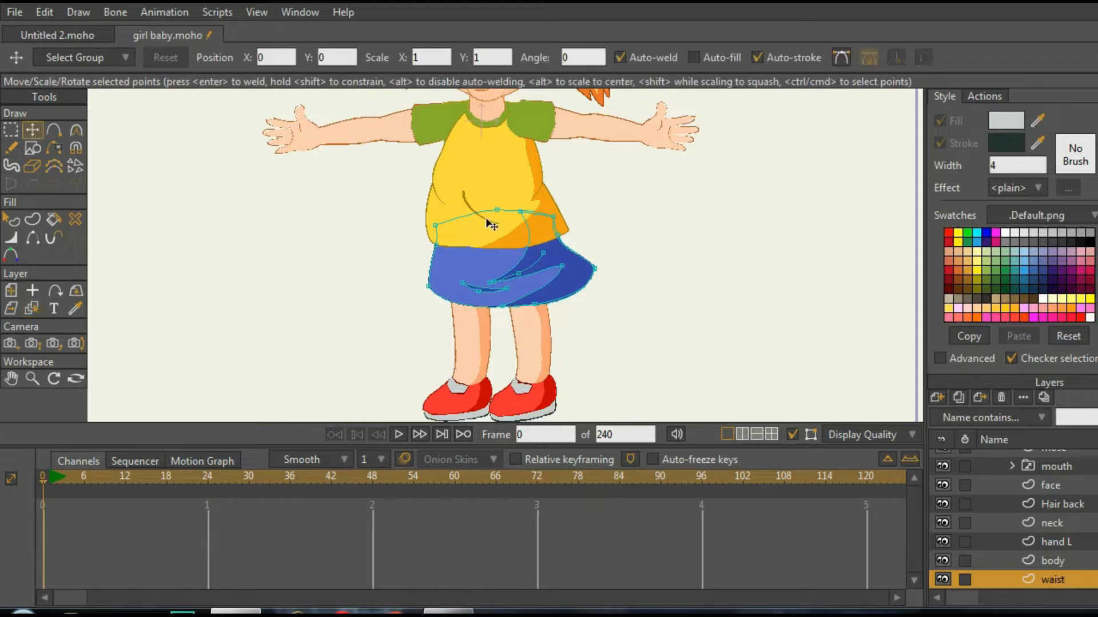
- Move the upper-right corner point of the waist shape slightly down and select the middle point of its top edge
left_click_drag(554, 206, 554, 217)
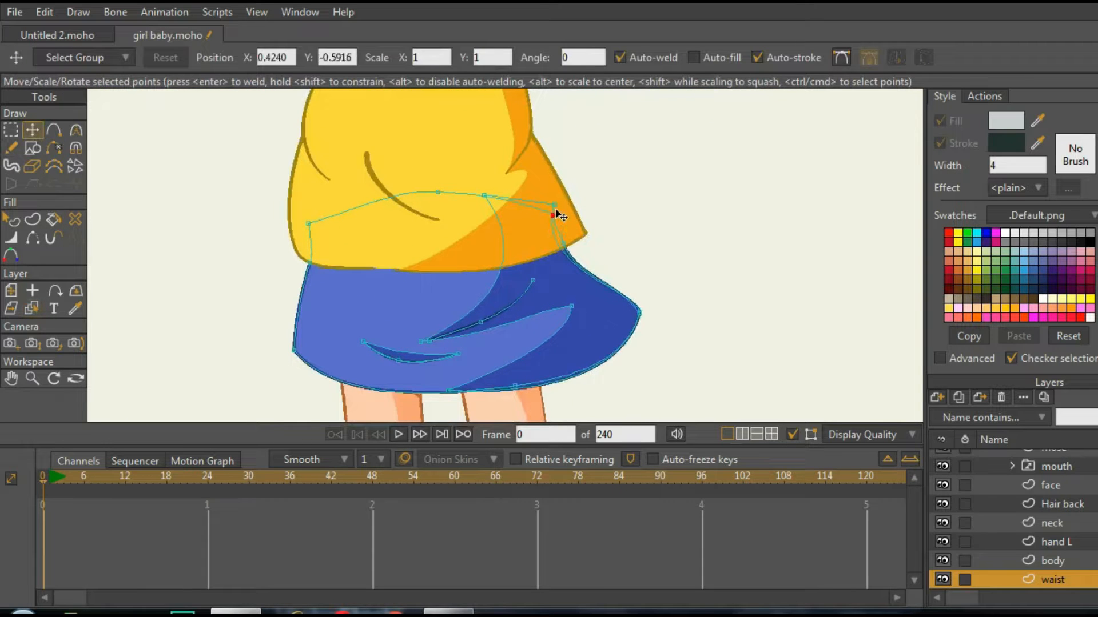
left_click(437, 192)
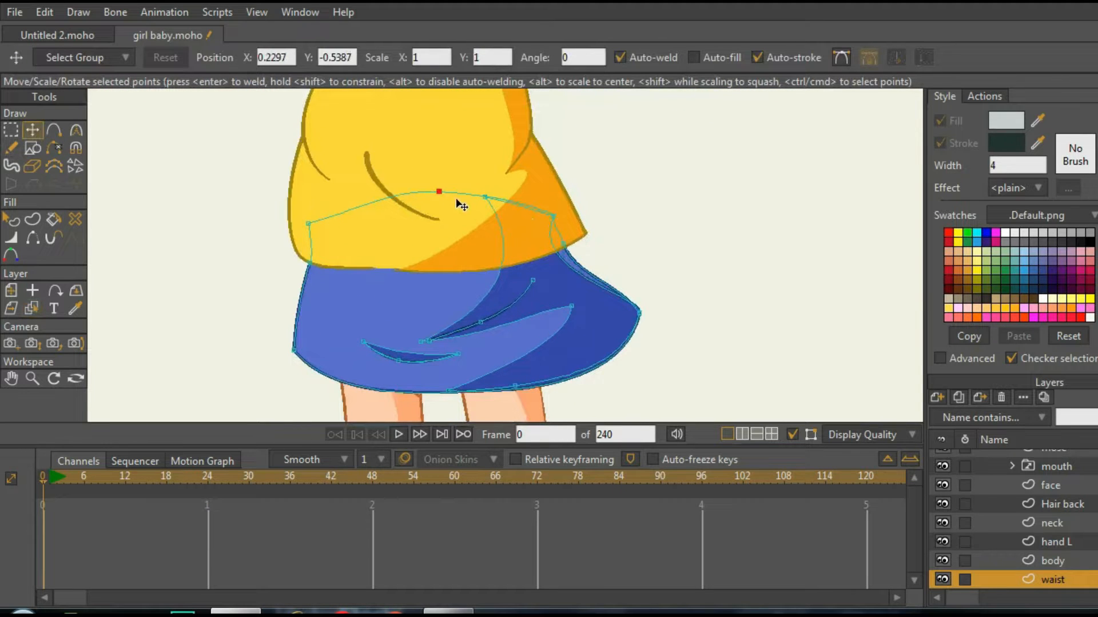
scroll(460, 321, "down", 4)
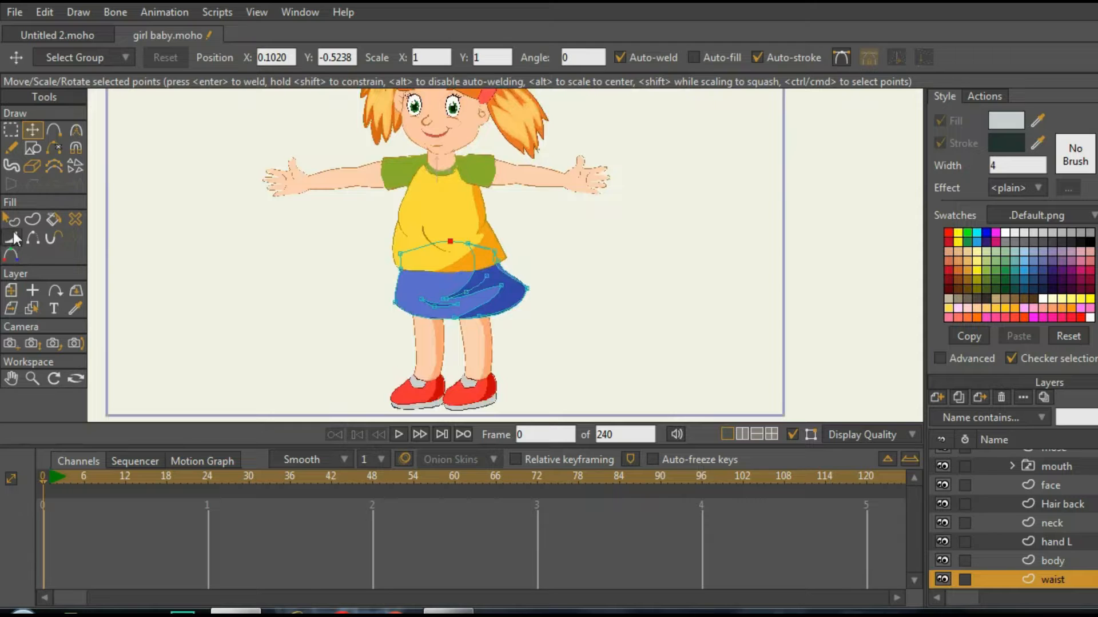
- Make the skirt's light blue fill semi-transparent with an alpha of 111
left_click(12, 219)
left_click(425, 293)
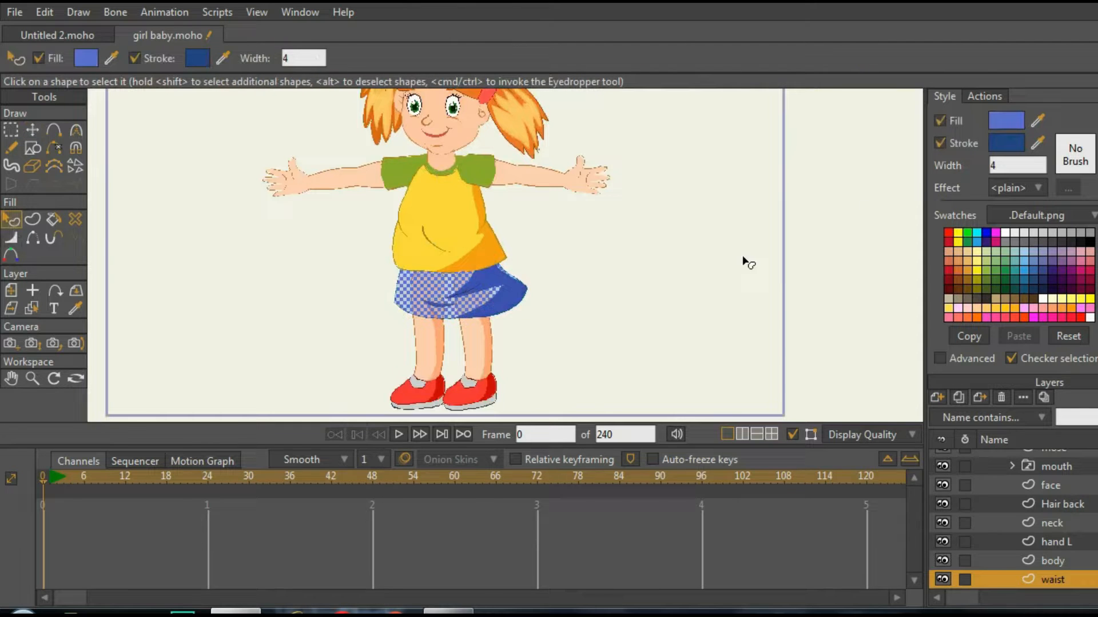
left_click(1002, 123)
left_click_drag(1010, 247, 1010, 373)
left_click(1010, 499)
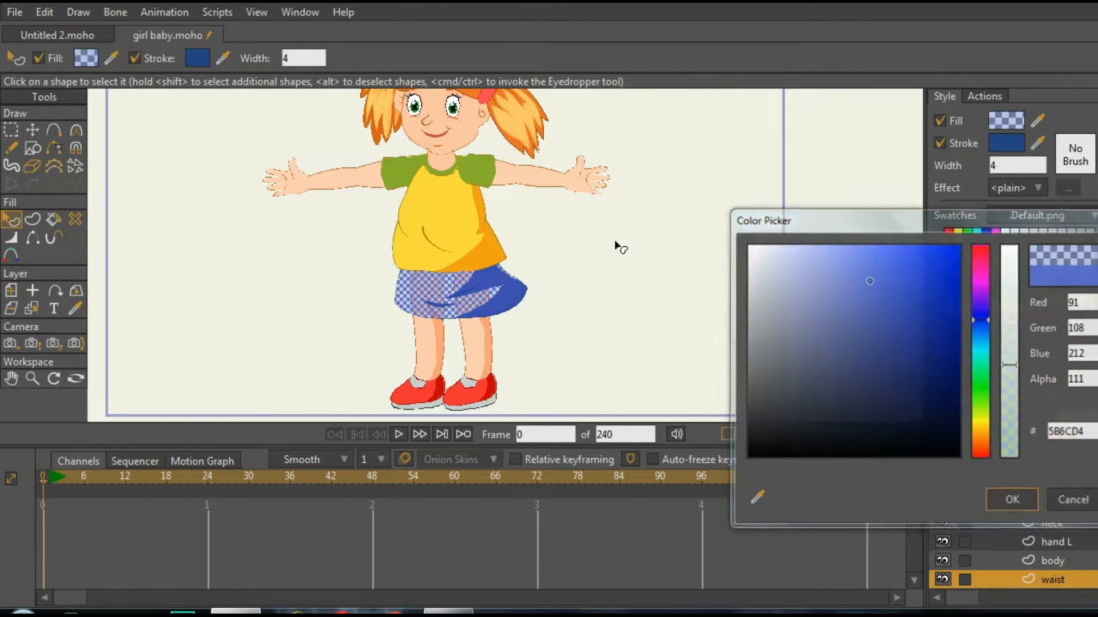
left_click(618, 246)
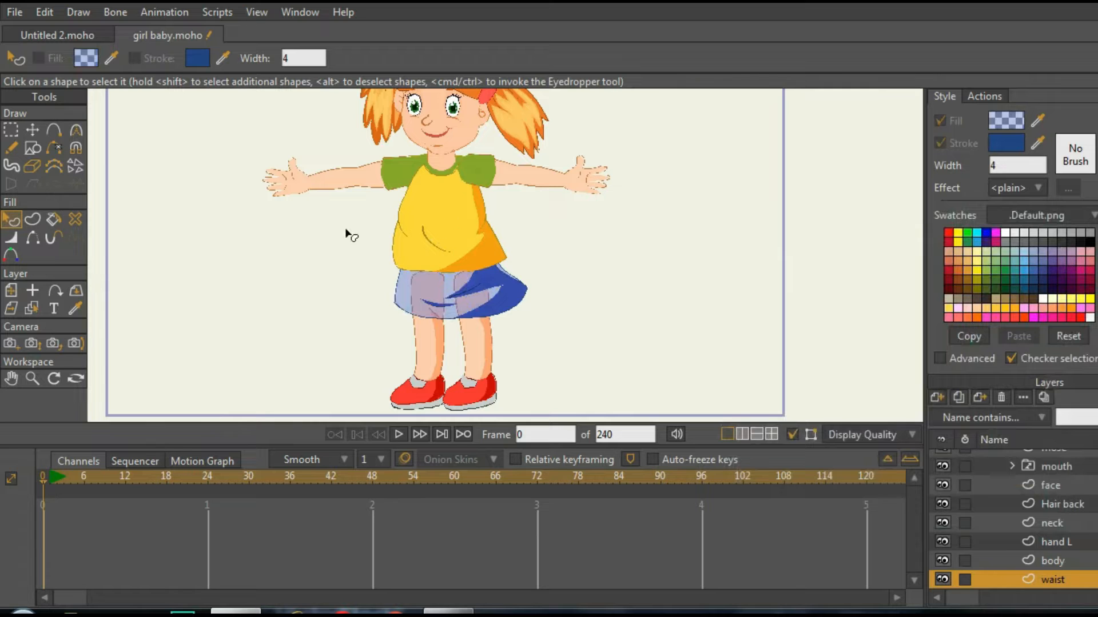
- On the body layer, make the shirt's yellow fill semi-transparent with an alpha of 94
left_click(32, 308)
left_click(422, 225)
left_click(12, 220)
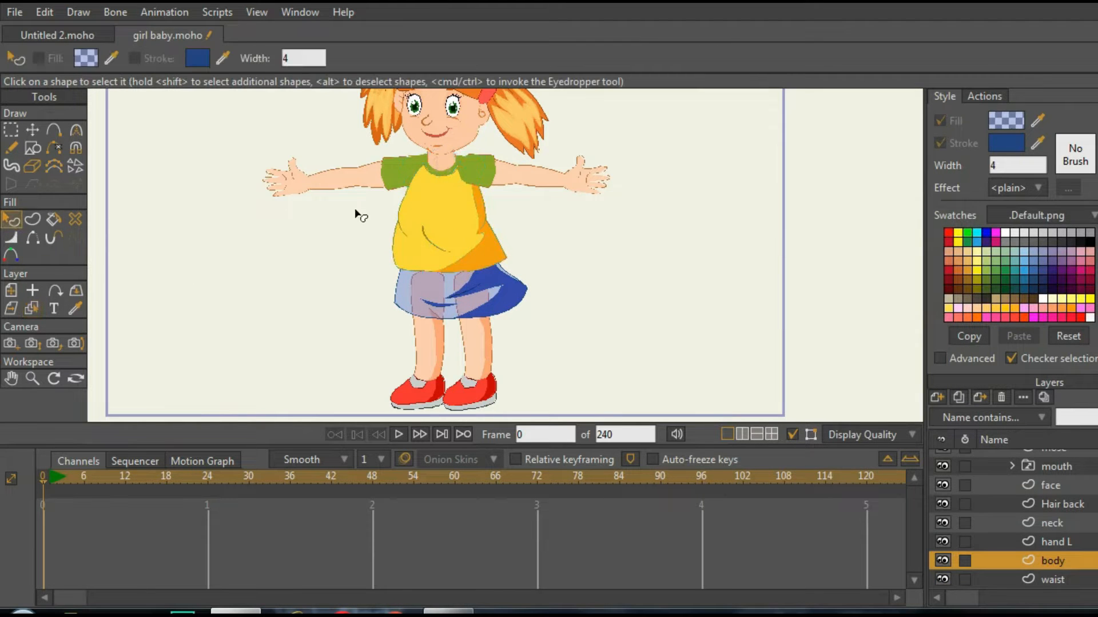
left_click(428, 223)
left_click(1007, 123)
left_click_drag(1010, 297, 1010, 385)
left_click(1025, 501)
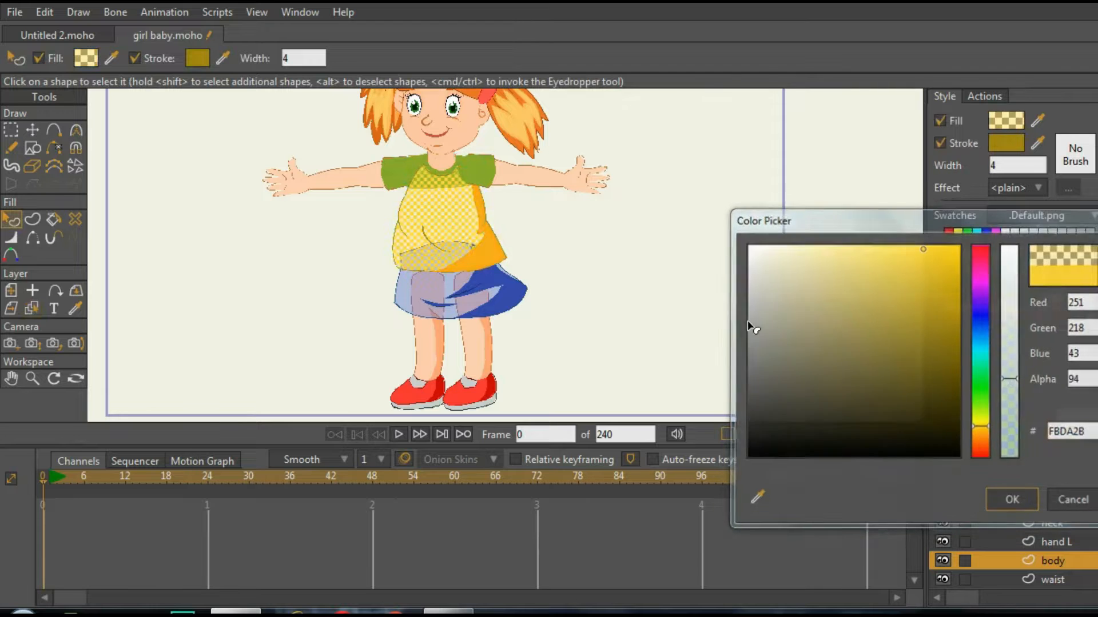
- Lower the alpha of the shirt's green collar fill to make it semi-transparent
scroll(575, 237, "up", 2)
left_click(448, 147)
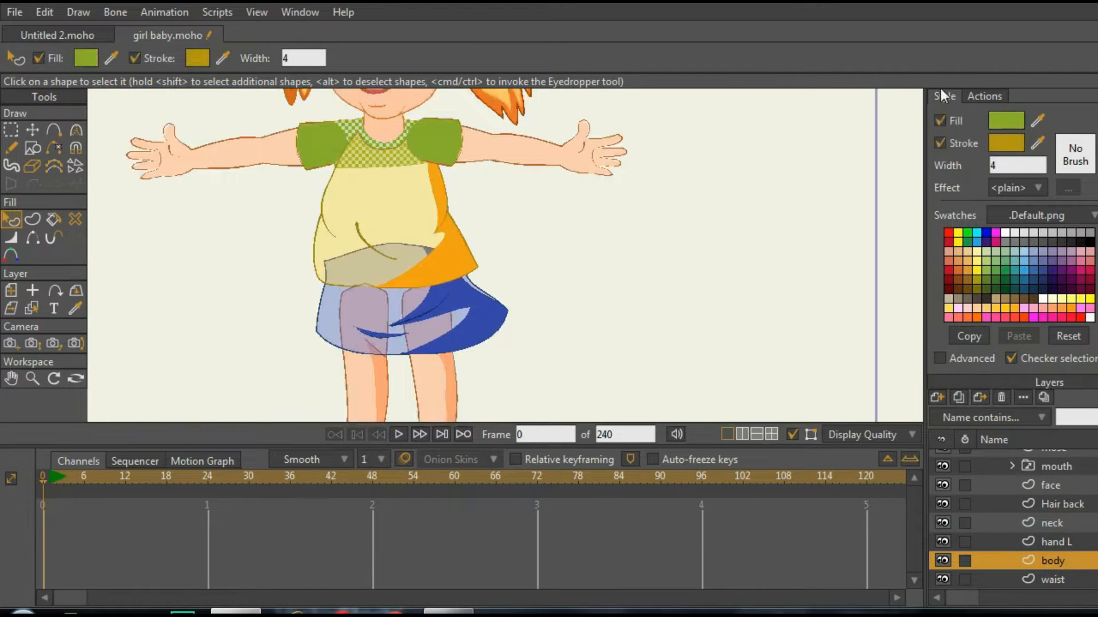
left_click(1001, 125)
left_click_drag(1009, 290, 1011, 383)
left_click(1031, 494)
left_click(680, 271)
scroll(669, 273, "down", 6)
scroll(575, 206, "up", 4)
scroll(519, 168, "down", 5)
scroll(522, 174, "up", 4)
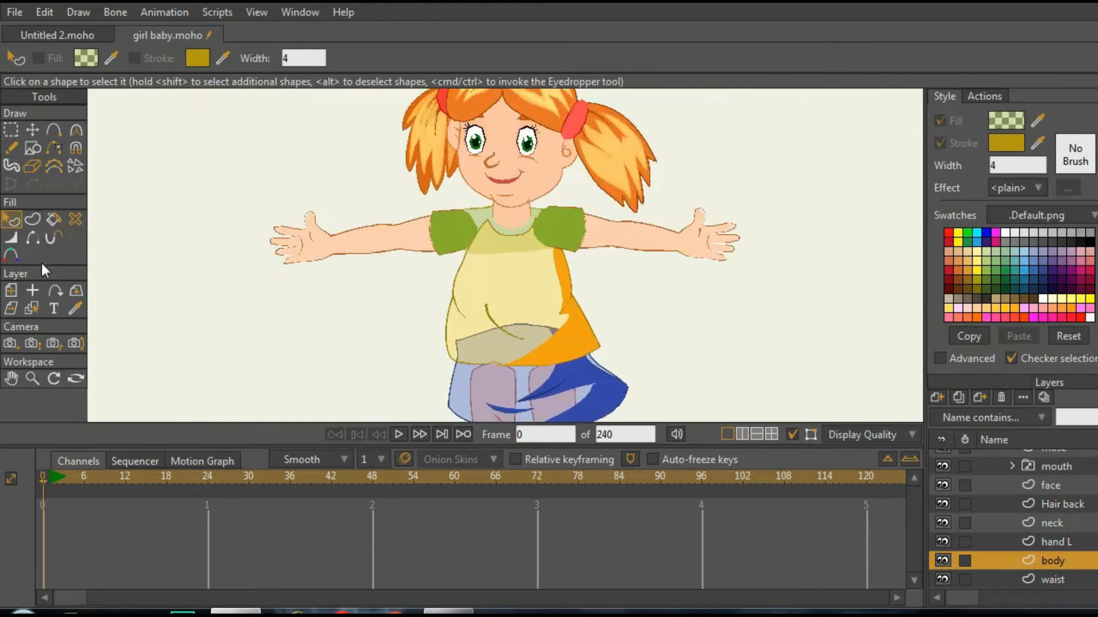
- On the neck layer, make the skin fill semi-transparent with an alpha of 88
left_click(32, 308)
left_click(519, 213)
key("q")
scroll(519, 213, "up", 2)
left_click(515, 215)
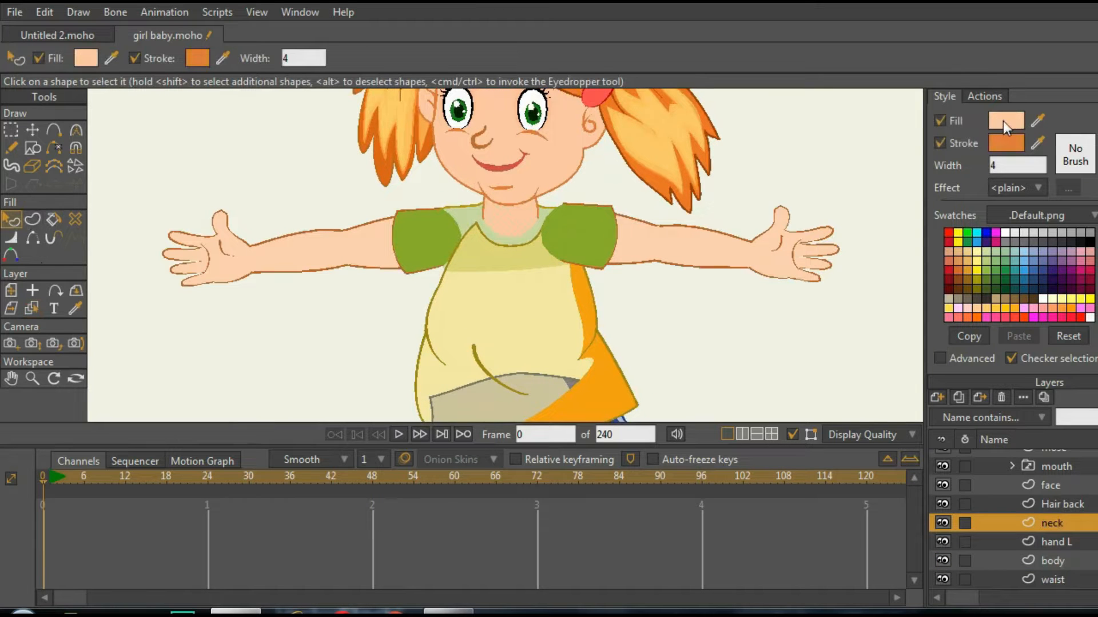
left_click(1003, 121)
left_click_drag(1010, 265, 1013, 384)
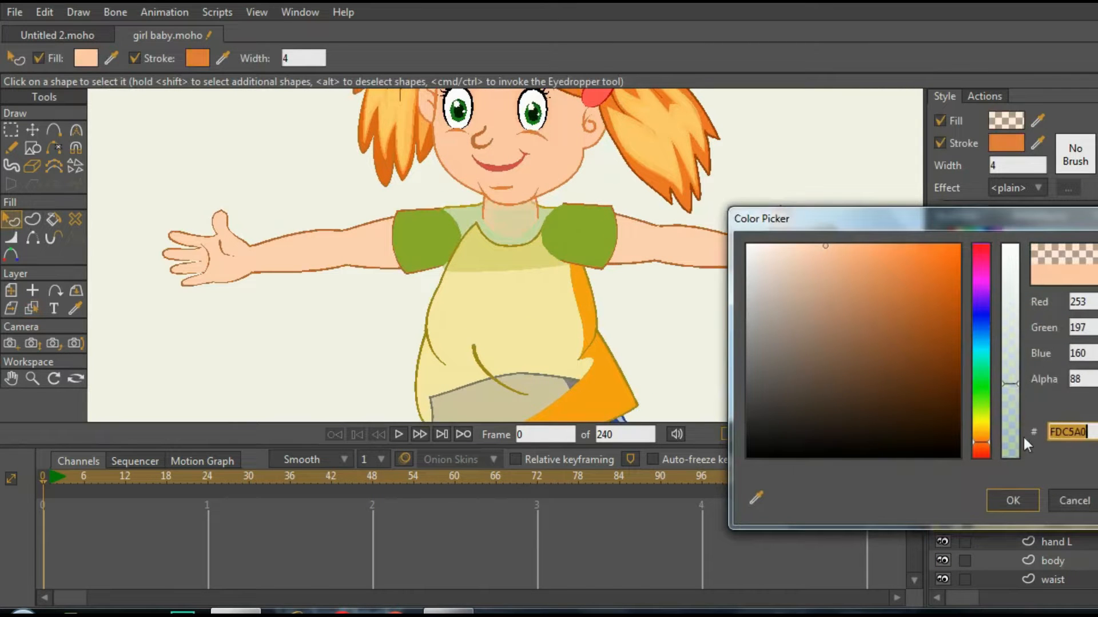
left_click(1012, 500)
scroll(629, 191, "down", 2)
scroll(628, 191, "up", 1)
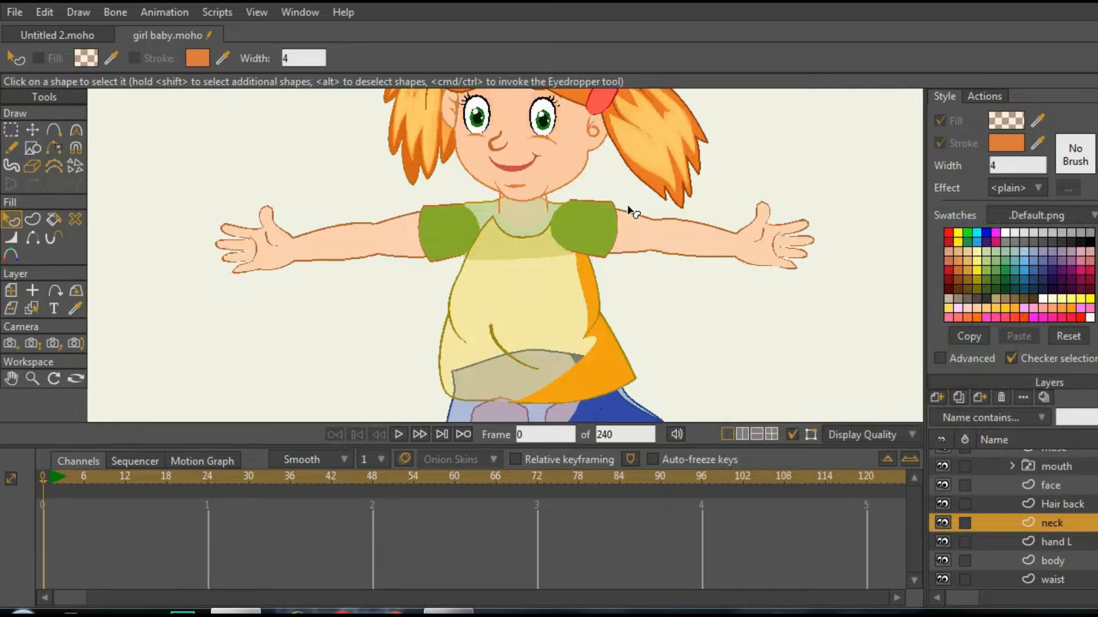
- On the hand L layer, make the green sleeve fill semi-transparent with an alpha of 107
scroll(461, 268, "down", 1)
left_click(36, 309)
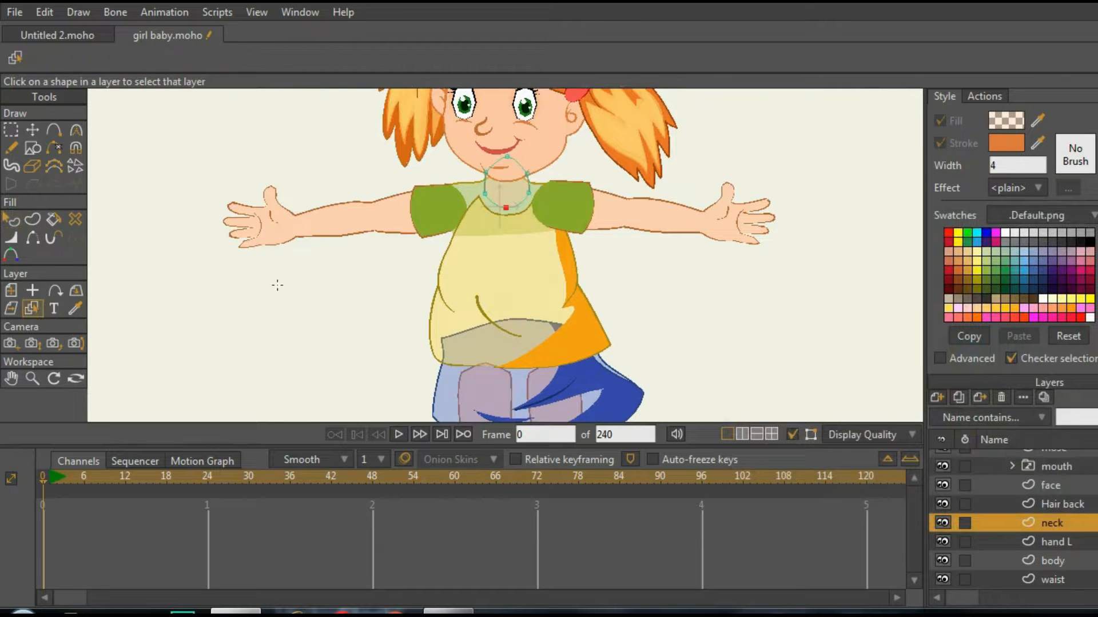
left_click(600, 217)
scroll(600, 226, "up", 1)
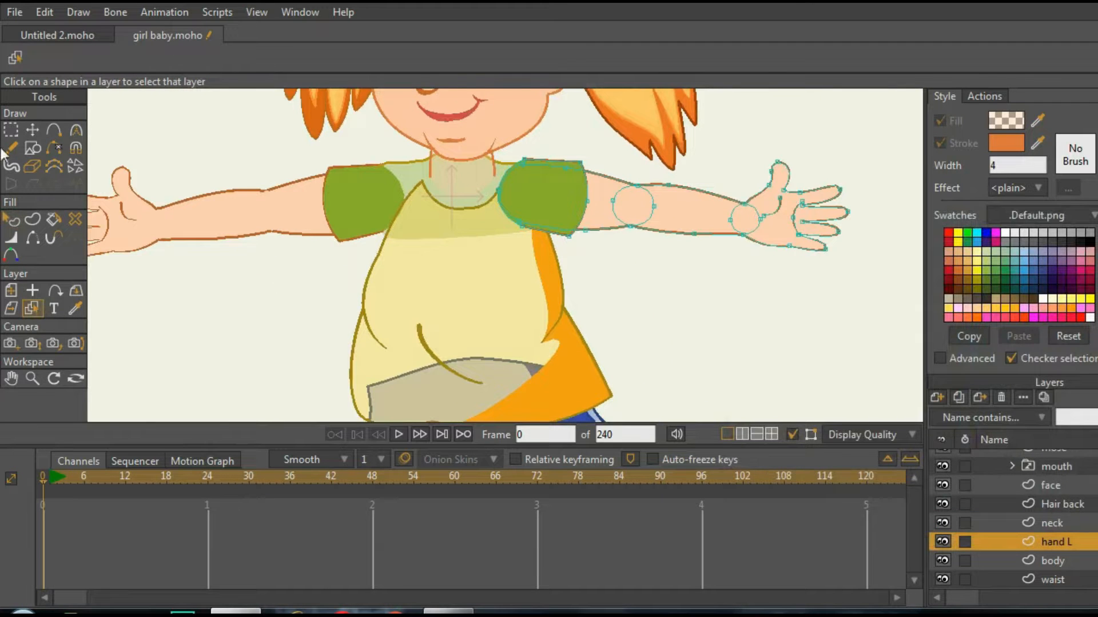
left_click(11, 219)
left_click(540, 201)
left_click(1007, 122)
left_click_drag(1010, 252, 1013, 370)
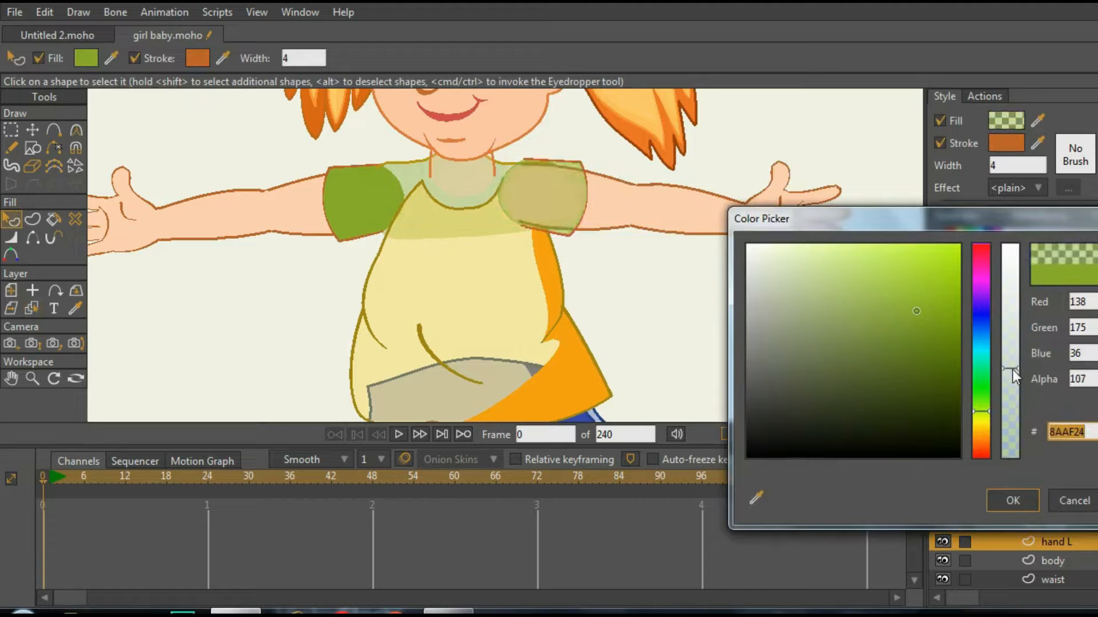
left_click(1013, 502)
- Make the skin fills of the hand L arm and hand semi-transparent with an alpha of 108
left_click(660, 212)
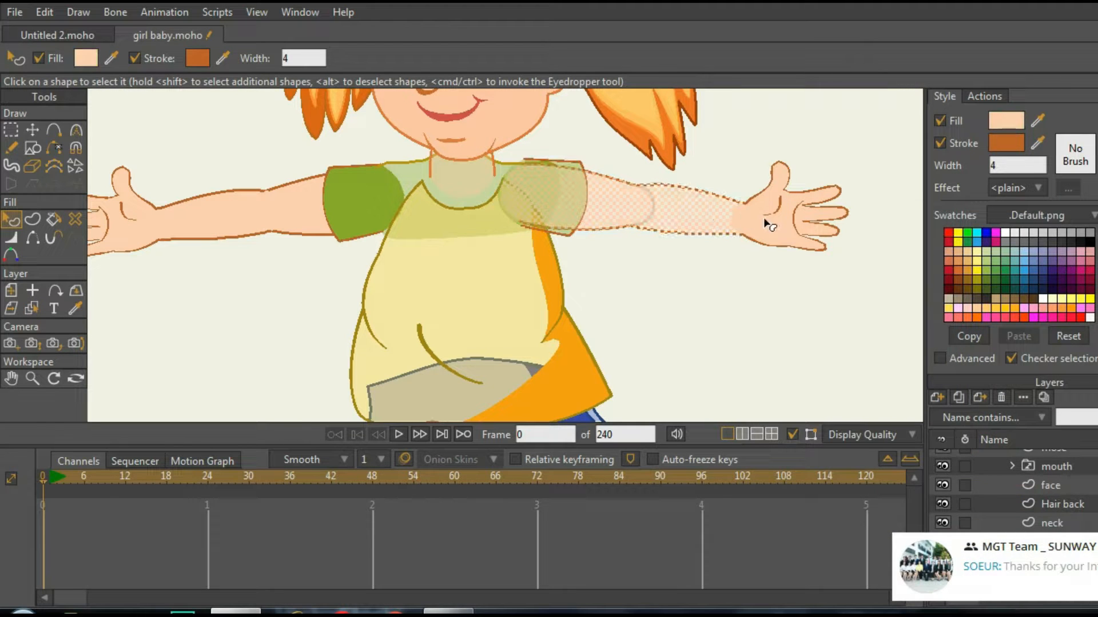
left_click(1001, 125)
left_click_drag(1005, 257, 1013, 369)
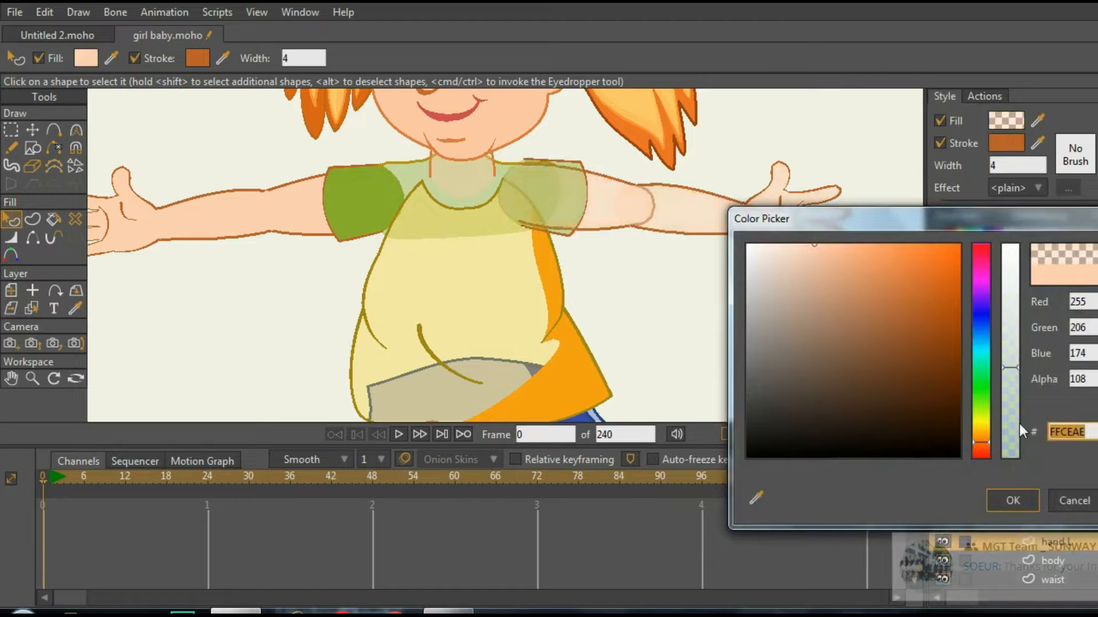
left_click(1013, 502)
left_click(826, 348)
scroll(674, 295, "down", 5)
scroll(682, 292, "up", 4)
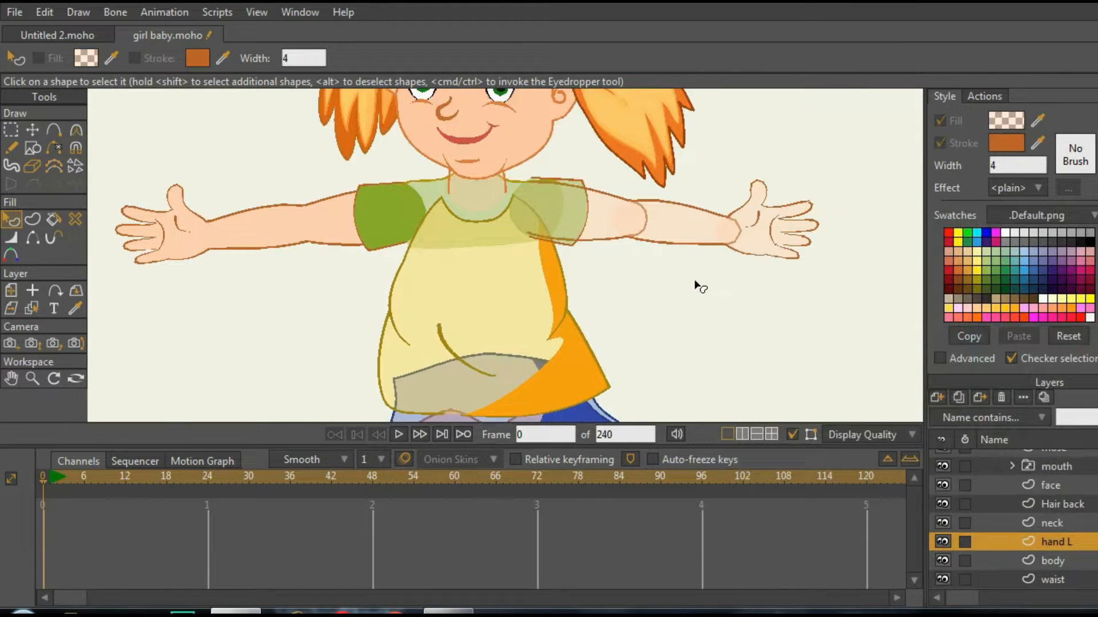
- Hide the visible outline edge of the elbow circle on the hand L arm
left_click(32, 238)
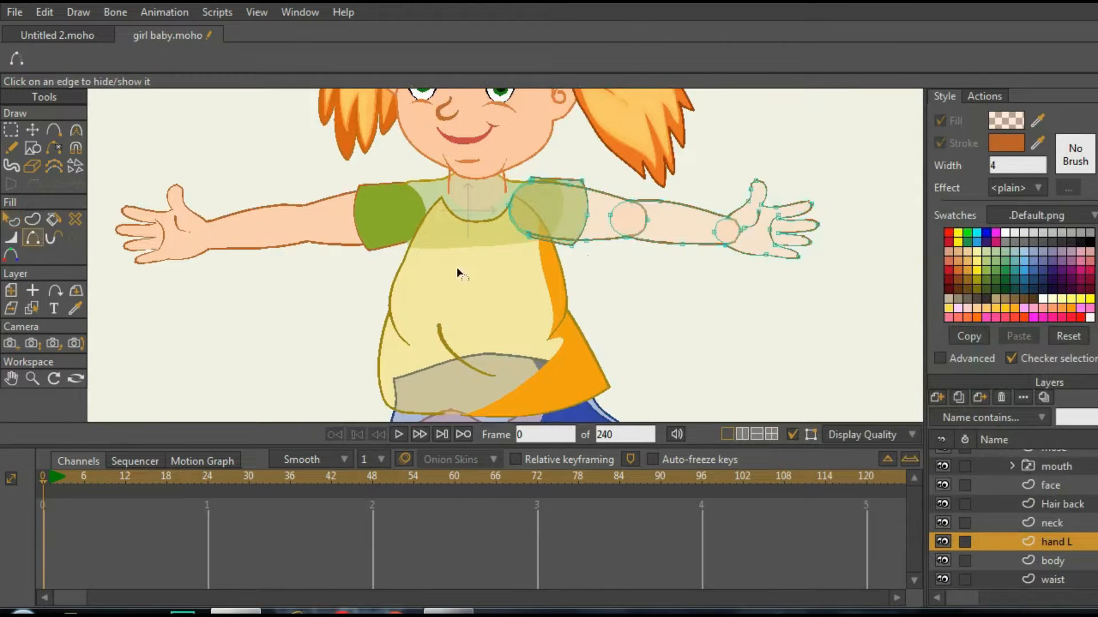
scroll(648, 215, "up", 2)
left_click(661, 204)
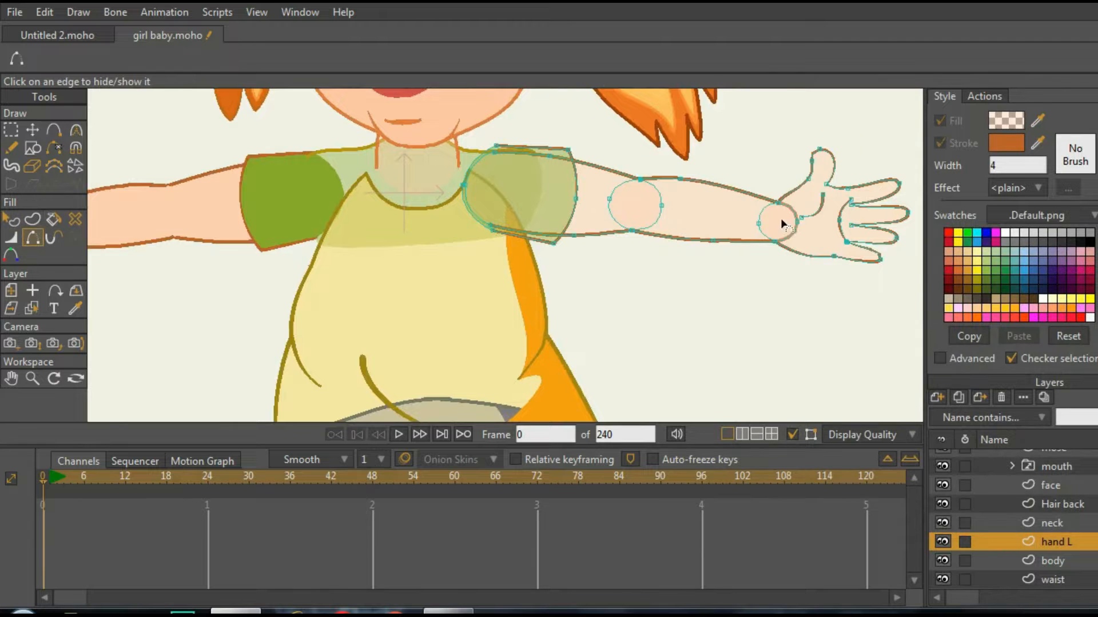
scroll(789, 220, "up", 2)
scroll(800, 238, "down", 5)
scroll(612, 247, "up", 4)
scroll(610, 247, "down", 5)
left_click_drag(610, 247, 668, 246)
scroll(658, 246, "down", 1)
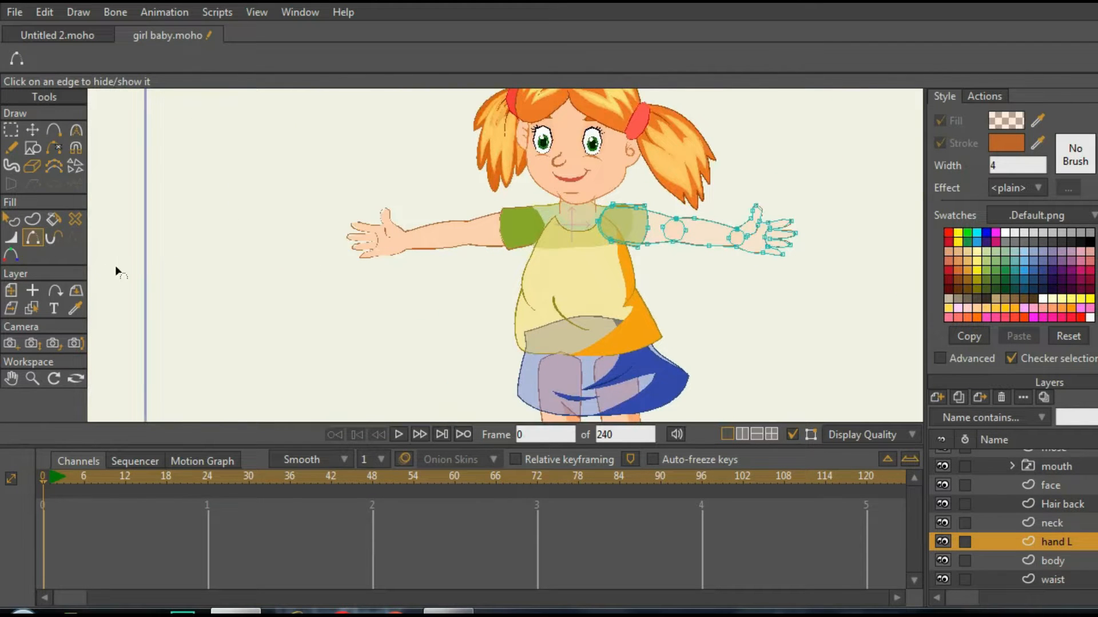
- On the hand R layer, select the upper arm, forearm and hand shapes together and make their skin fill semi-transparent
left_click(16, 225)
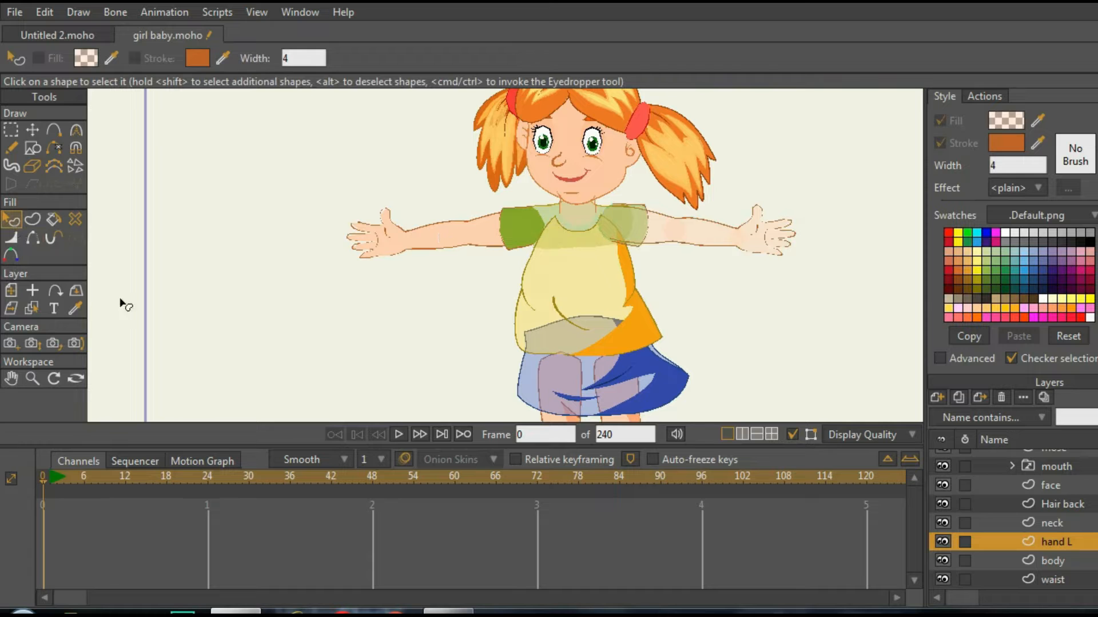
left_click(32, 307)
left_click(446, 235)
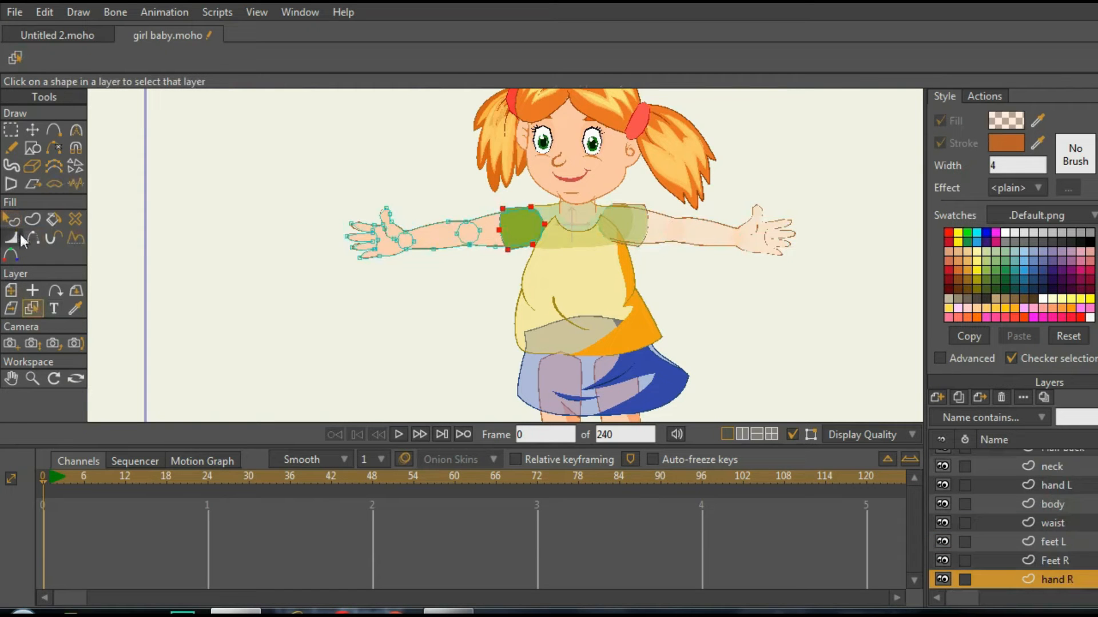
left_click(12, 220)
scroll(454, 236, "up", 2)
left_click(492, 236)
left_click(434, 246, "shift")
left_click(368, 255, "shift")
left_click(1002, 121)
left_click_drag(1010, 246, 1011, 366)
left_click(1015, 496)
left_click(473, 294)
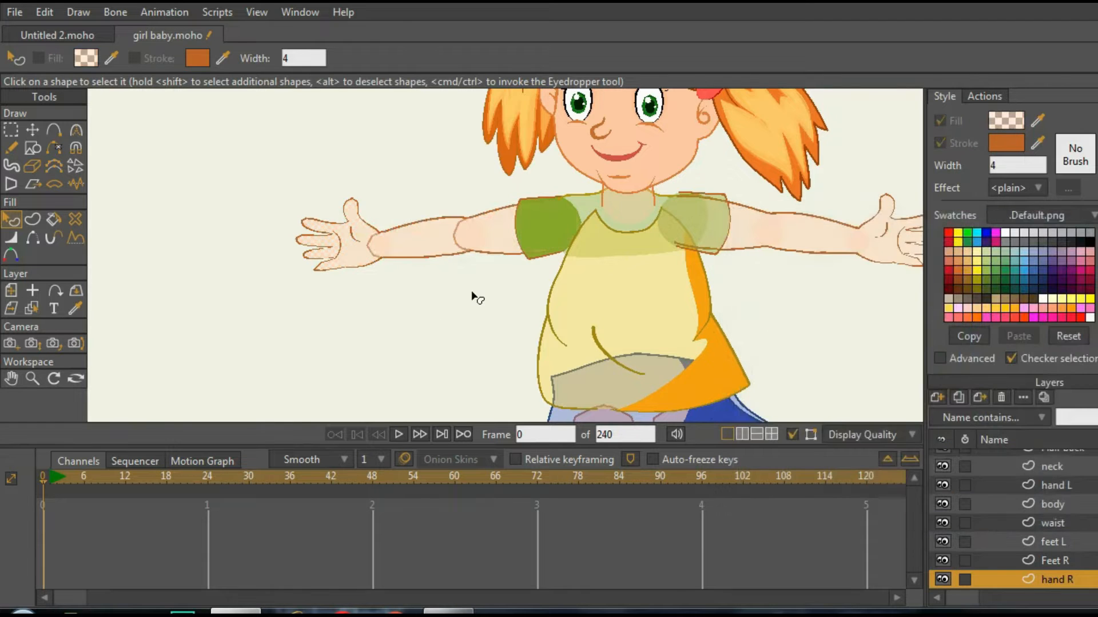
- Make the green sleeve fill of the hand R layer semi-transparent with an alpha of 99
scroll(517, 243, "up", 4)
left_click(550, 225)
scroll(549, 224, "down", 7)
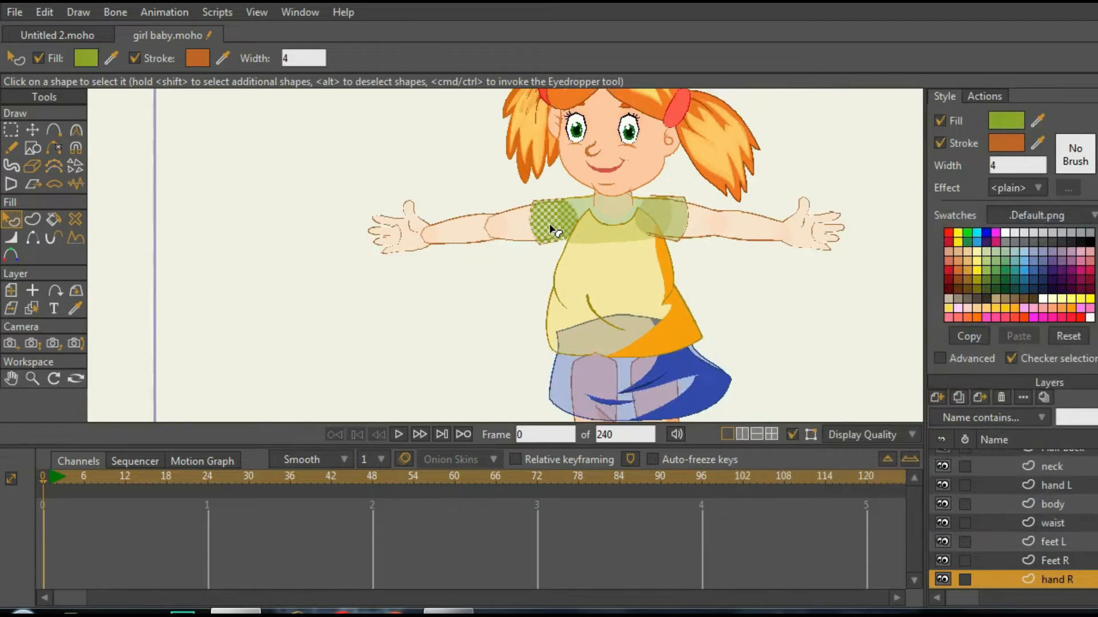
left_click(1003, 120)
left_click_drag(1010, 331, 1010, 375)
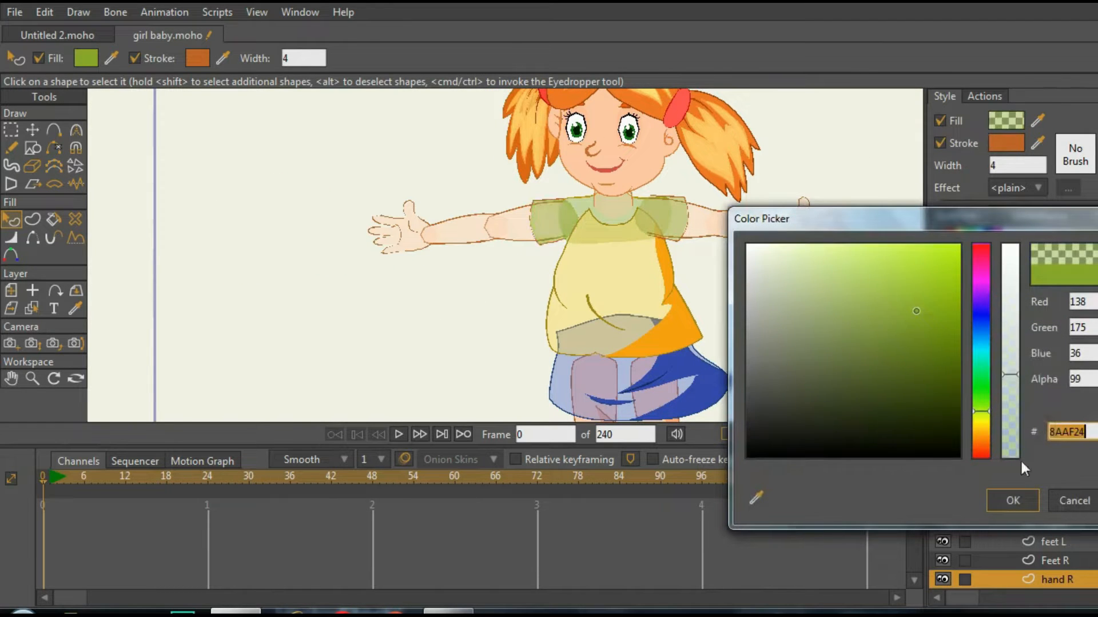
left_click(1015, 499)
left_click(443, 328)
scroll(572, 264, "down", 6)
scroll(592, 374, "up", 5)
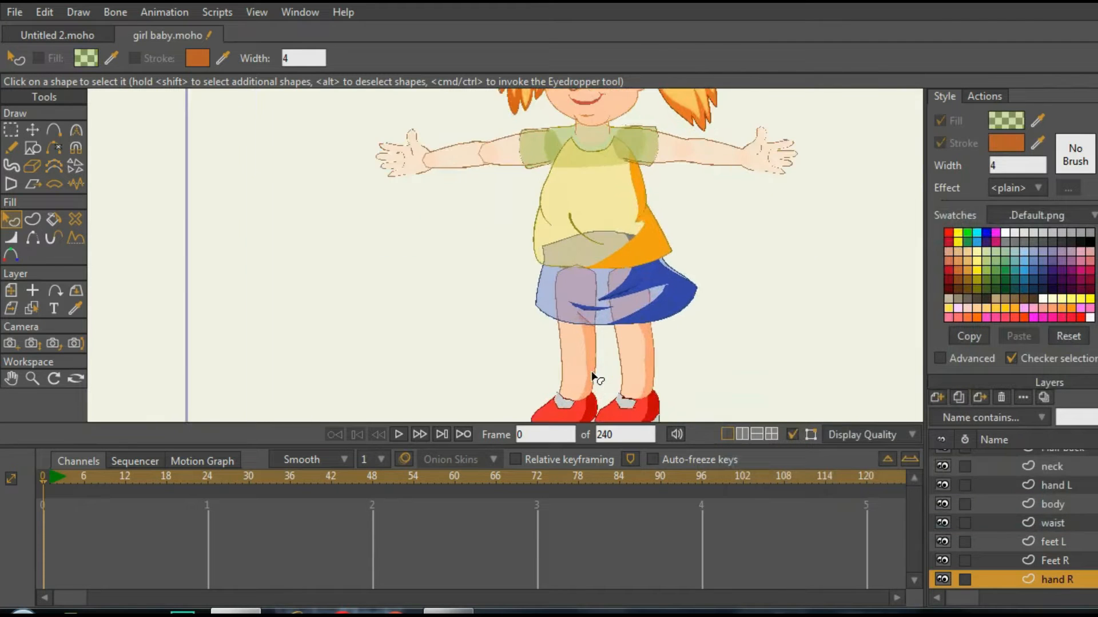
- On the feet L layer, lower the alpha of the leg's skin fill to make it semi-transparent
scroll(522, 317, "down", 2)
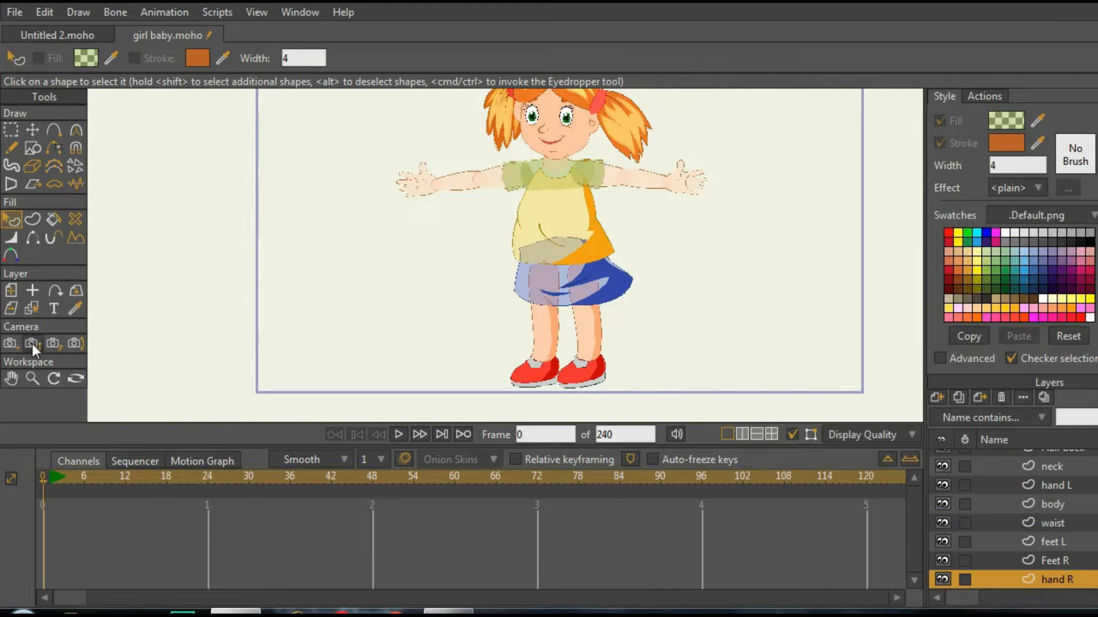
left_click(32, 308)
left_click(584, 335)
scroll(585, 332, "up", 3)
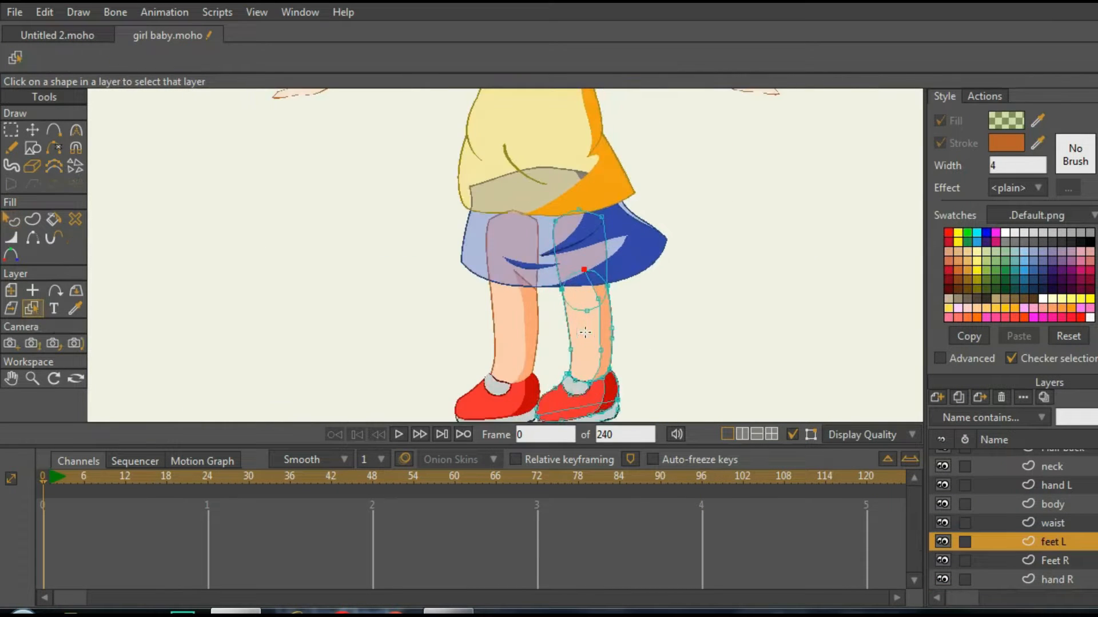
left_click(11, 219)
left_click(599, 322)
left_click(594, 347)
left_click(1006, 119)
left_click_drag(1017, 249, 1009, 380)
left_click(1013, 501)
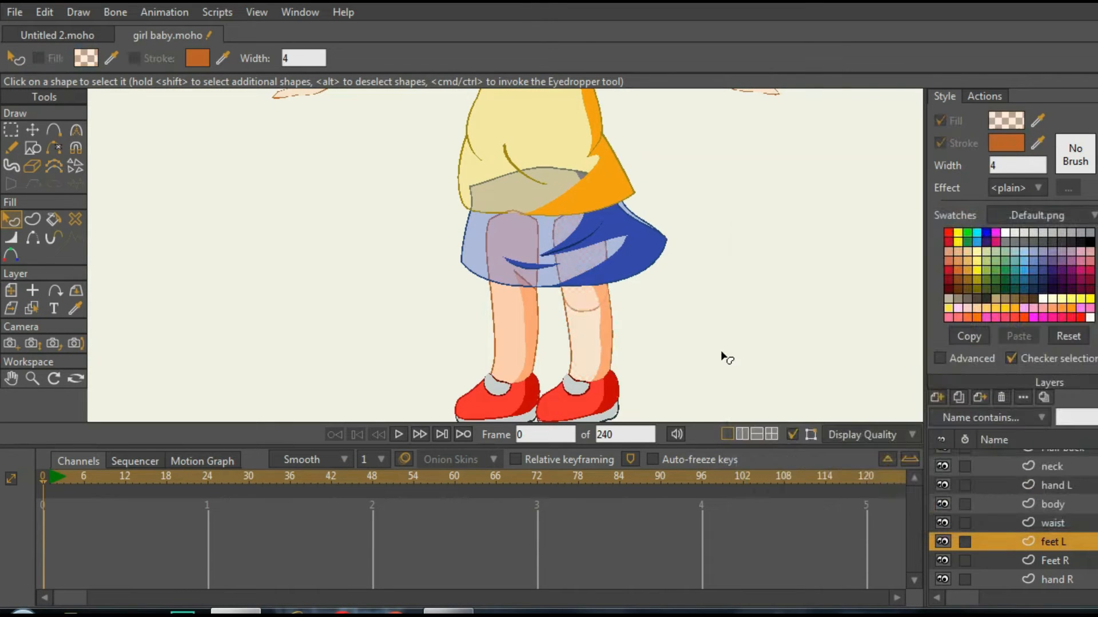
scroll(723, 360, "up", 2)
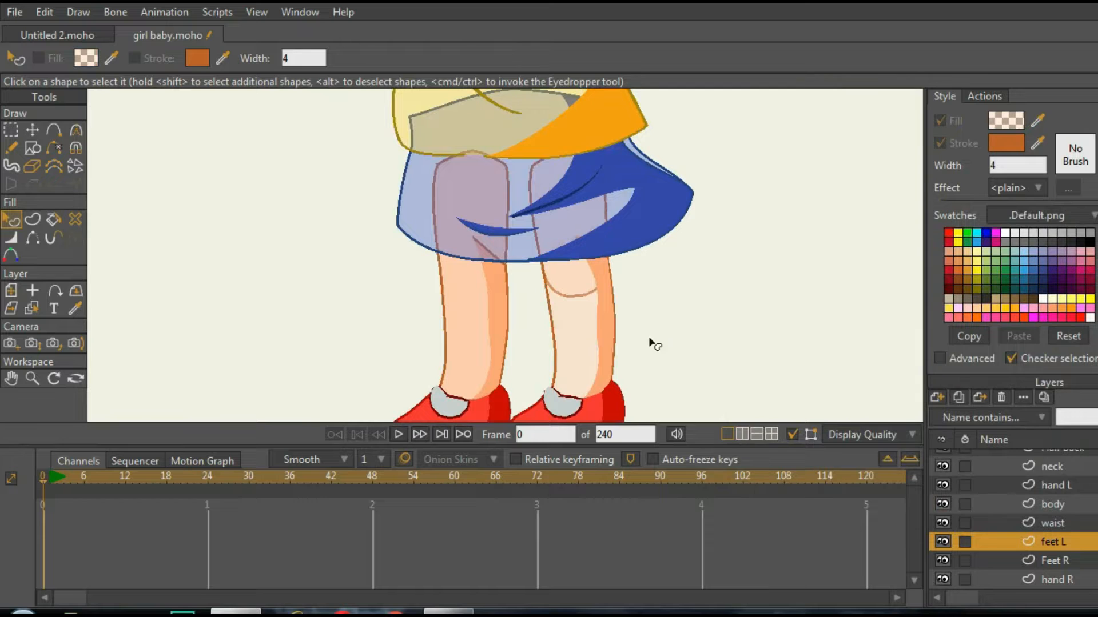
- Reduce the feet L leg's skin fill further to an alpha of 61
left_click(589, 339)
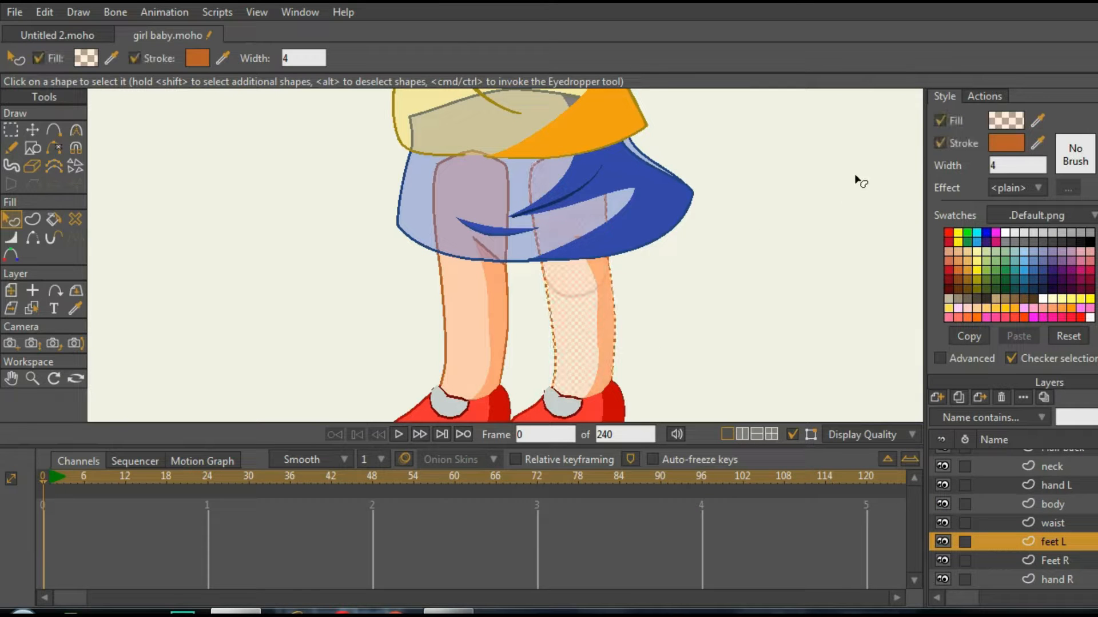
left_click(1004, 124)
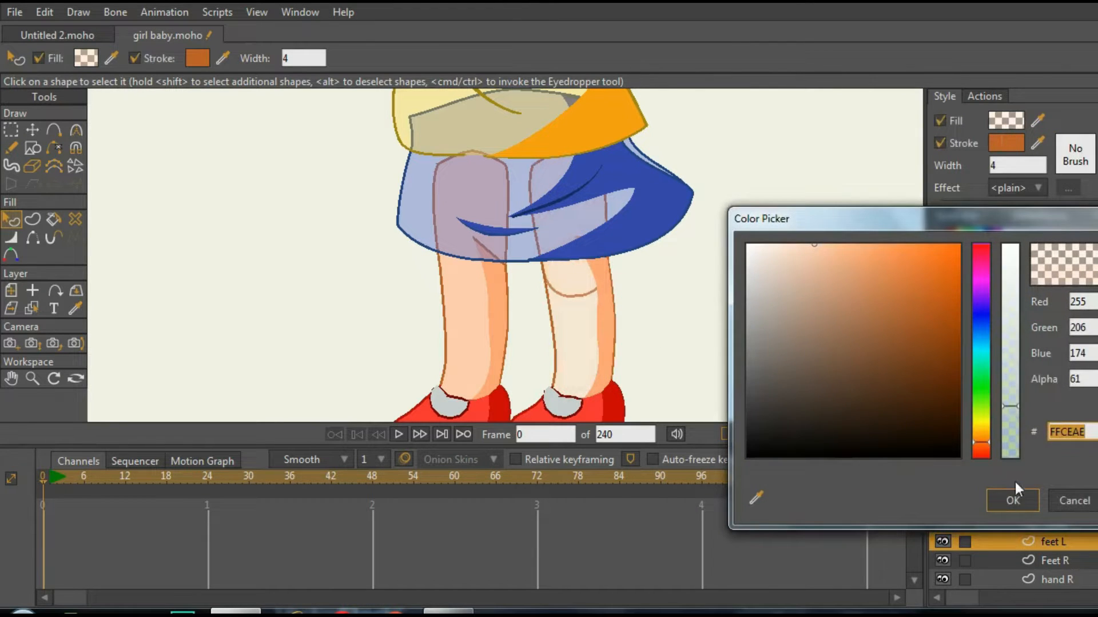
left_click(1011, 499)
left_click(790, 366)
scroll(589, 289, "down", 2)
scroll(526, 315, "up", 3)
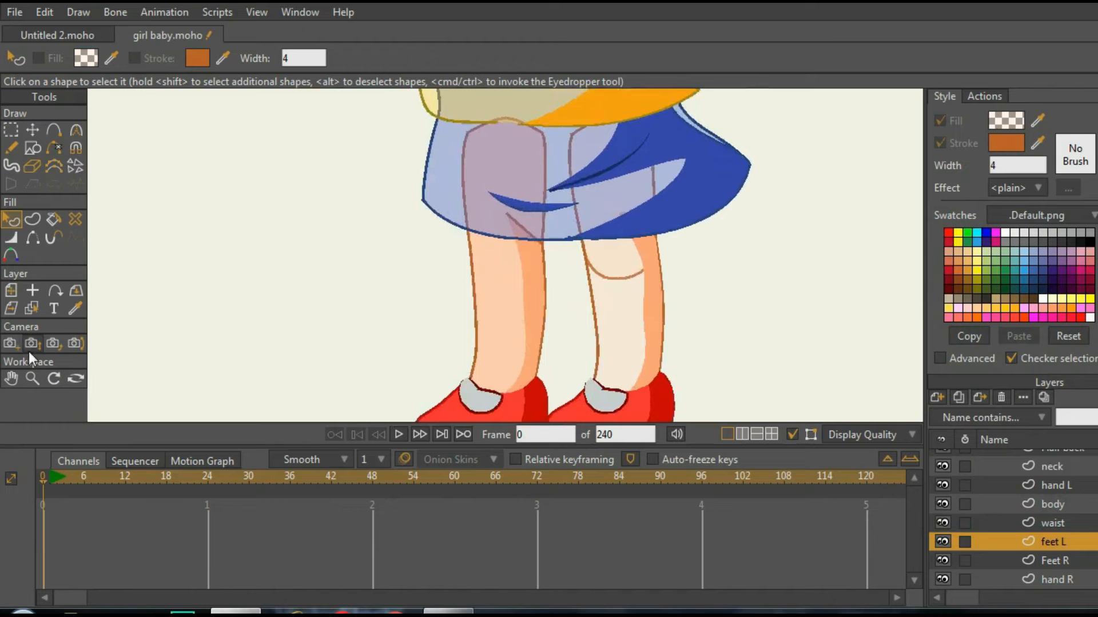
- Hide the curved knee outline on the feet L leg
key("h")
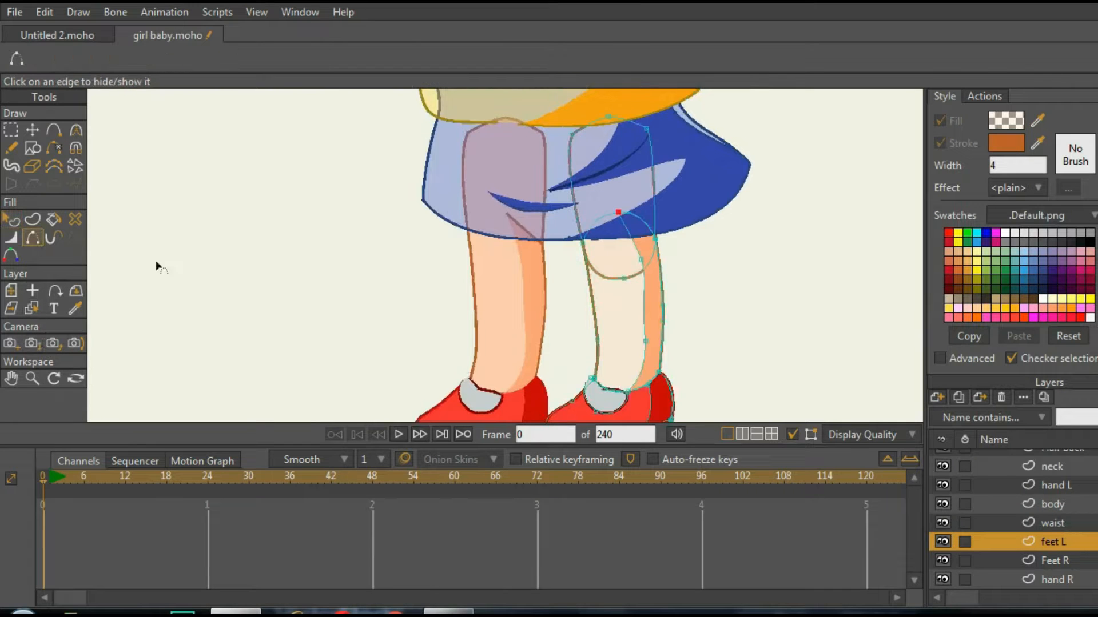
left_click(614, 282)
left_click(15, 219)
- On the Feet R layer, select the thigh and lower leg shapes together and make their skin fill semi-transparent
left_click(33, 308)
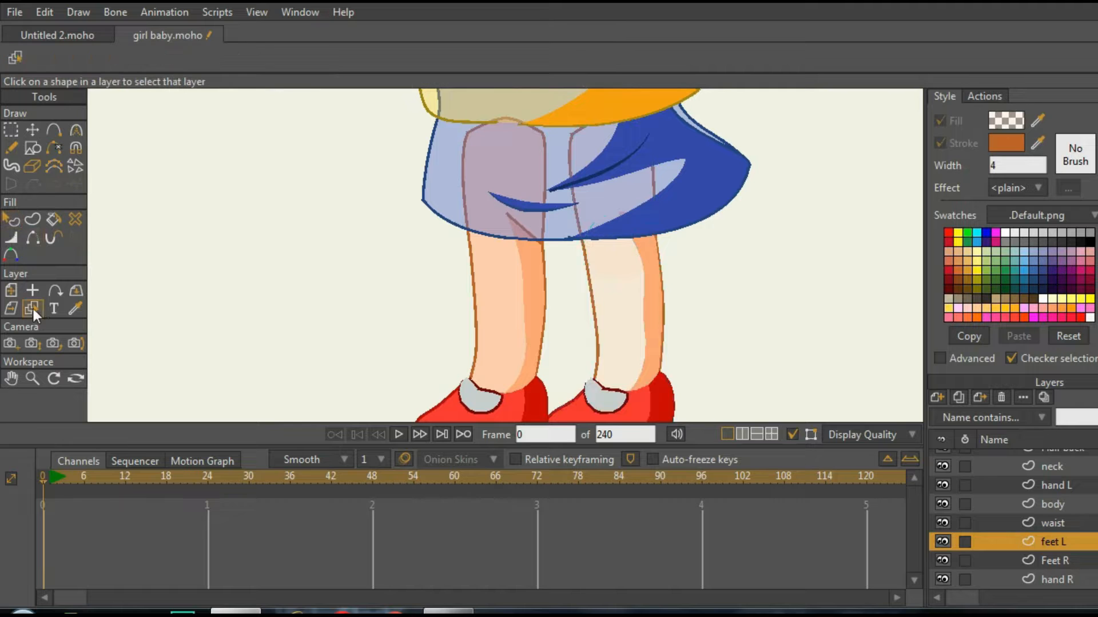
left_click(487, 283)
left_click(12, 219)
left_click(460, 205)
left_click(506, 312, "shift")
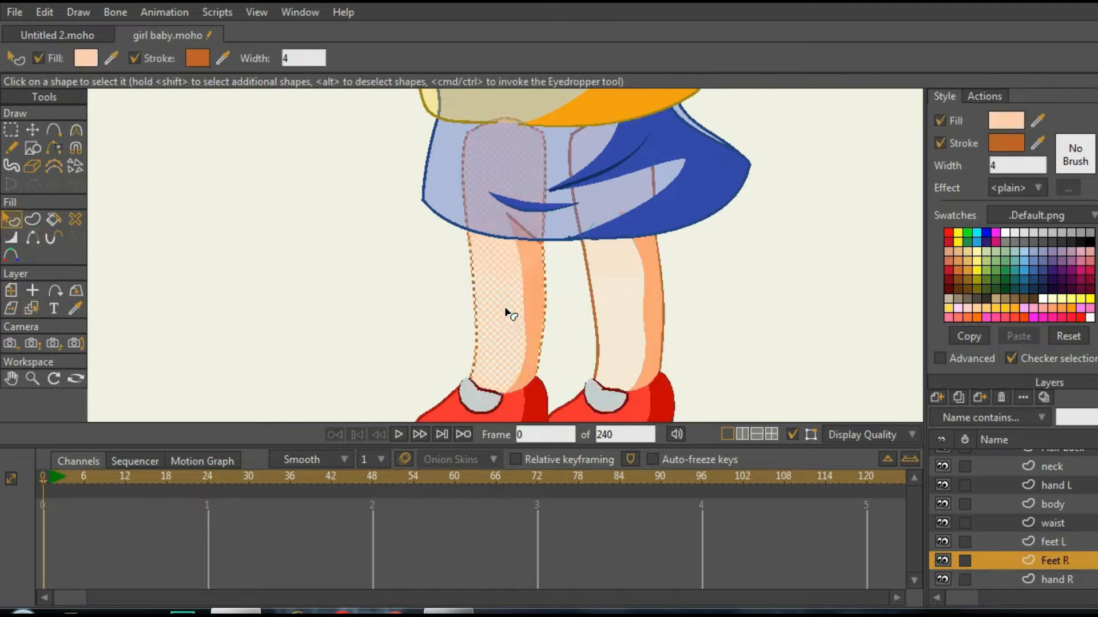
left_click(1017, 120)
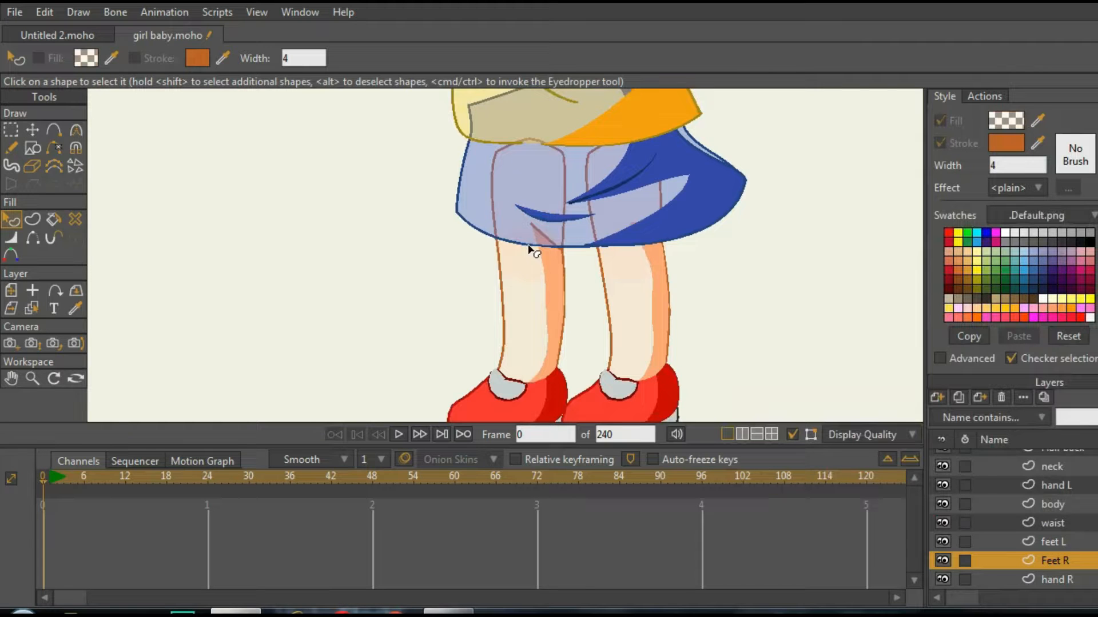
- Examine the knee and ankle edges of the Feet R leg for joint outlines that need hiding
scroll(532, 251, "up", 3)
left_click(34, 238)
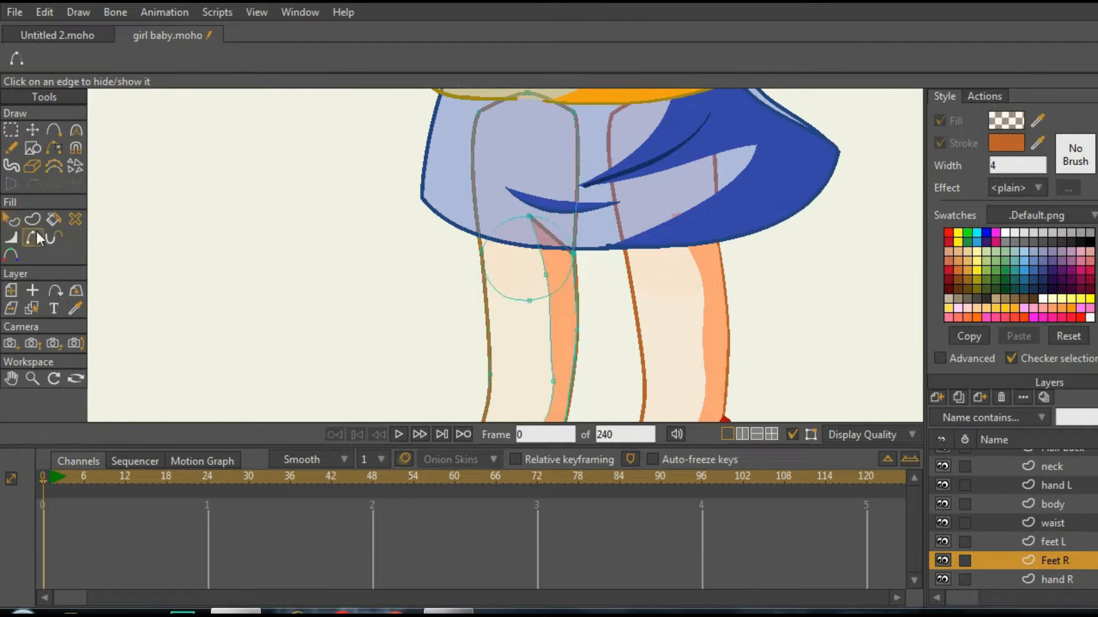
scroll(560, 298, "down", 4)
scroll(557, 300, "up", 5)
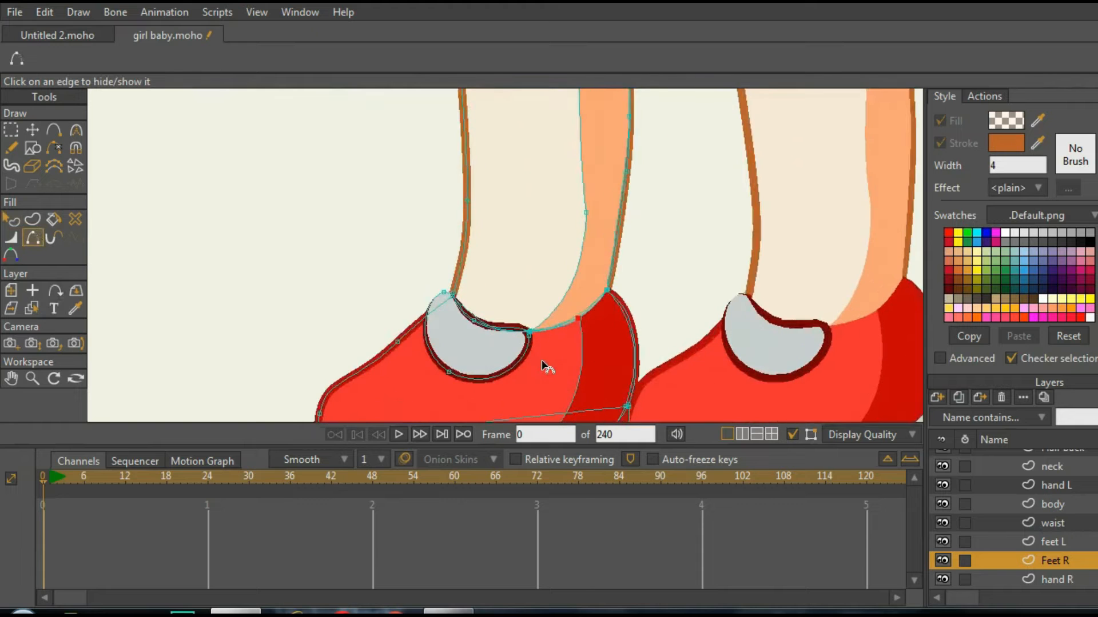
scroll(549, 363, "down", 5)
scroll(600, 354, "up", 1)
scroll(640, 348, "down", 1)
scroll(641, 349, "down", 2)
scroll(666, 372, "up", 2)
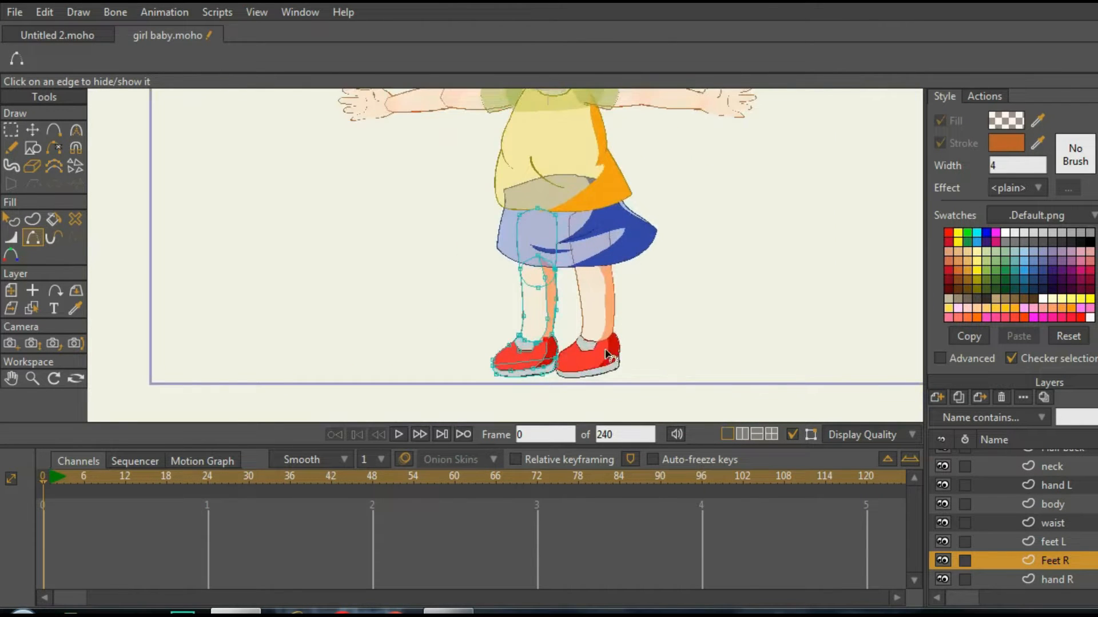
scroll(609, 356, "down", 3)
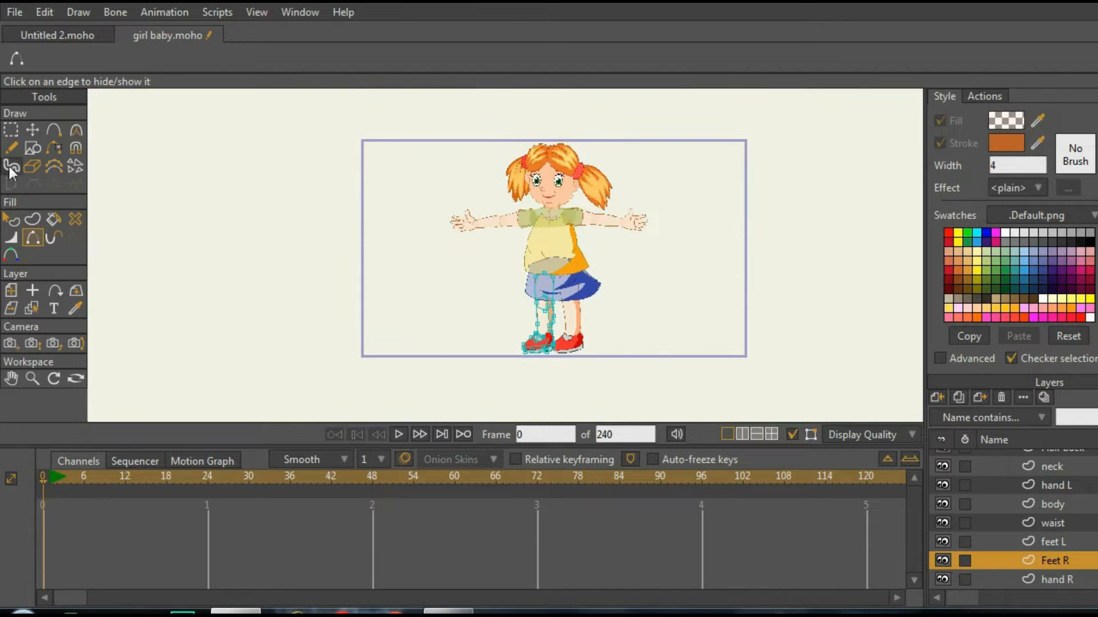
- On the collapsed gril bone layer, add a horizontal hip bone running from the waist centre out past the skirt's blue side
scroll(1058, 504, "up", 8)
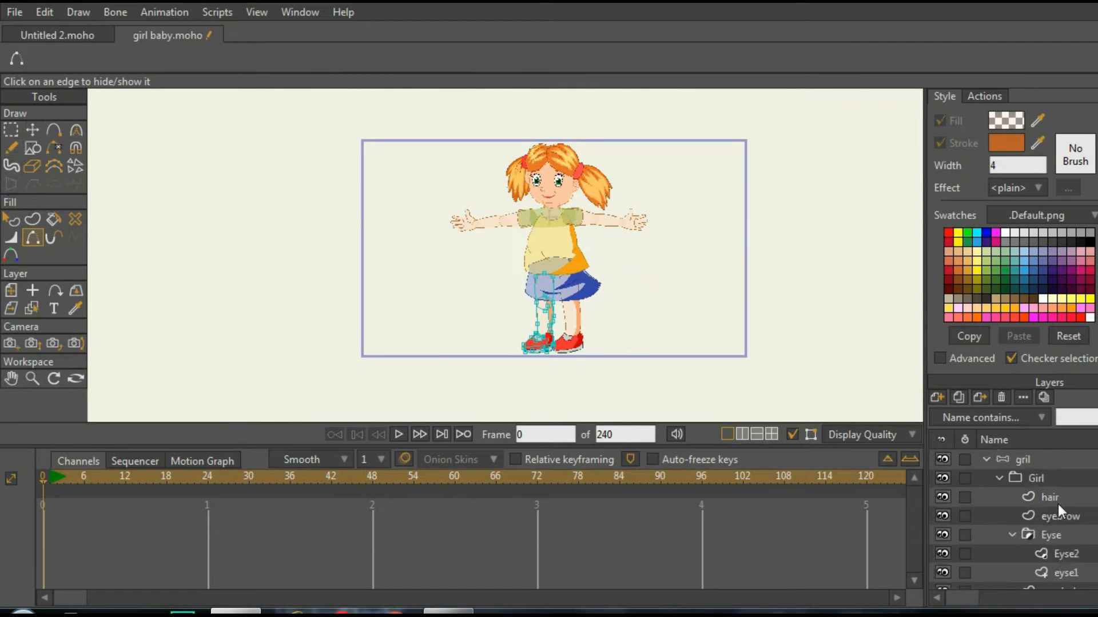
left_click(1029, 458)
left_click(987, 459)
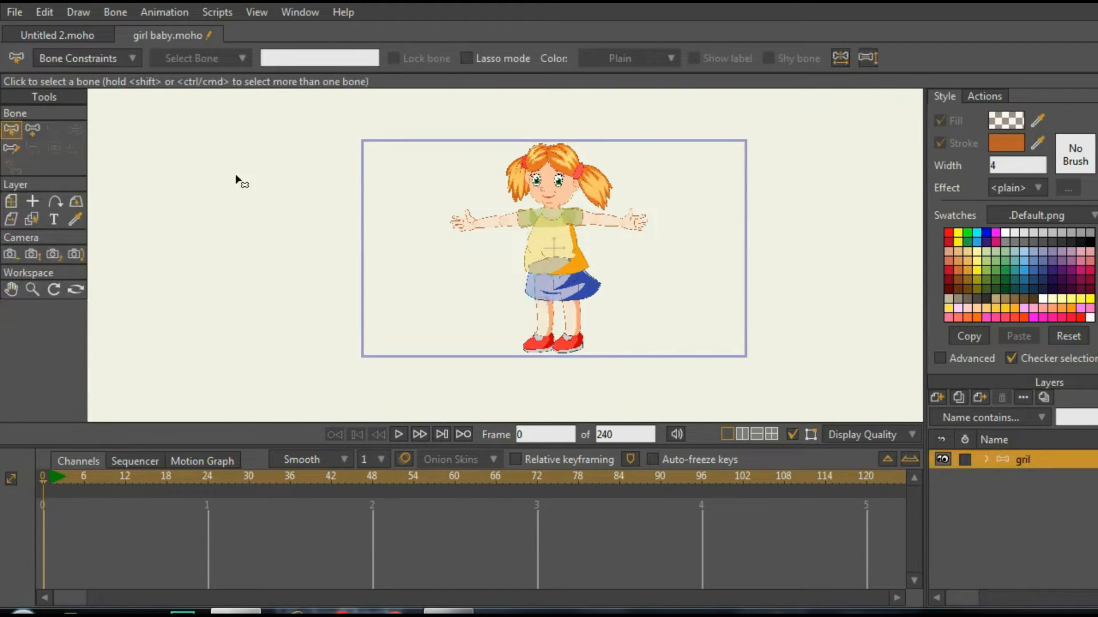
left_click(33, 130)
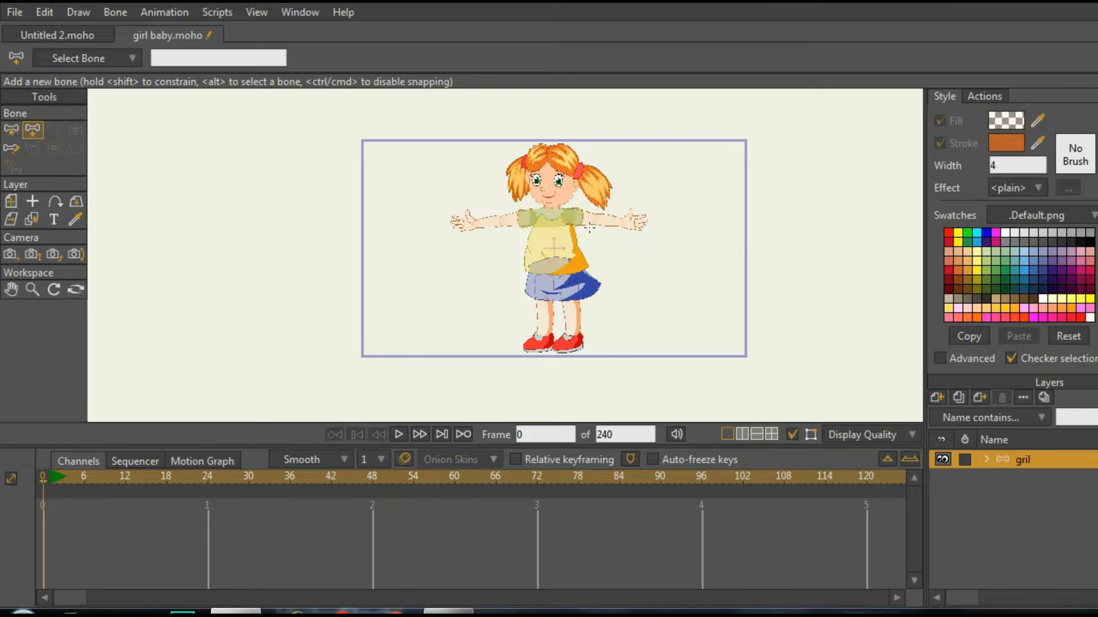
scroll(588, 229, "up", 3)
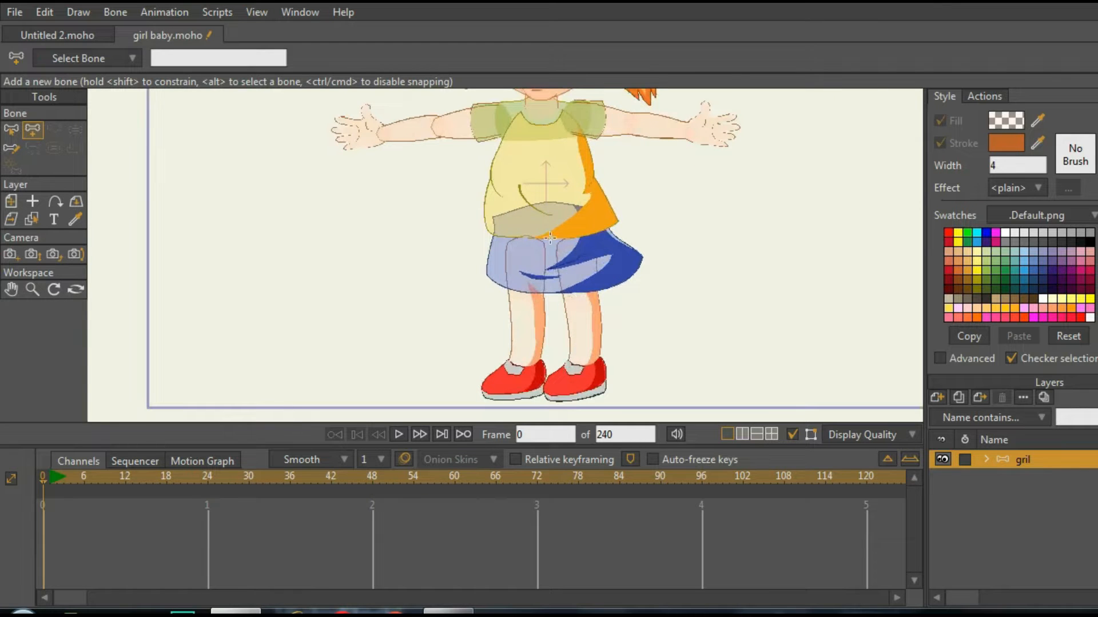
left_click_drag(550, 239, 673, 240)
- Add a spine bone from the waist up to the base of the neck and adjust it to a length of about 0.56
scroll(597, 257, "down", 3)
scroll(605, 227, "up", 2)
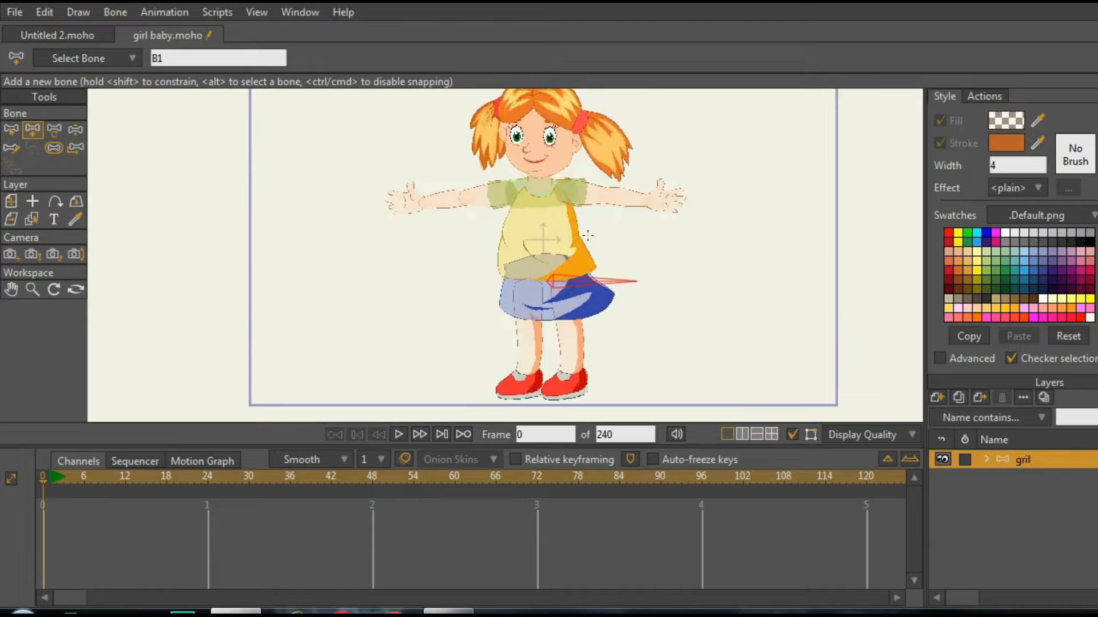
left_click_drag(547, 280, 544, 188)
scroll(515, 218, "up", 3)
left_click(57, 130)
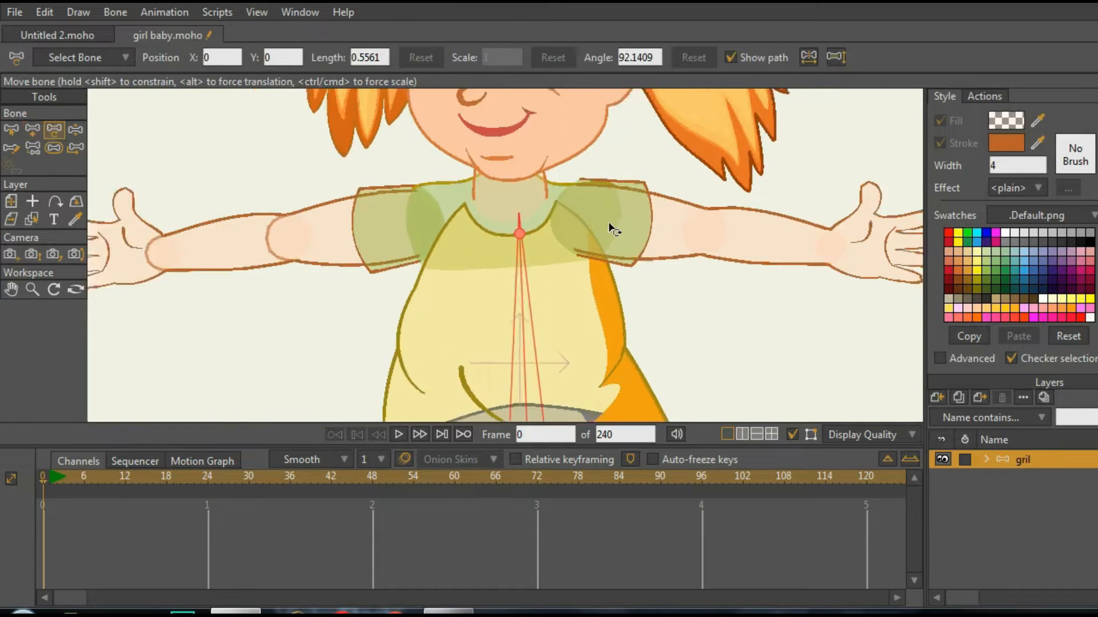
scroll(496, 232, "up", 2)
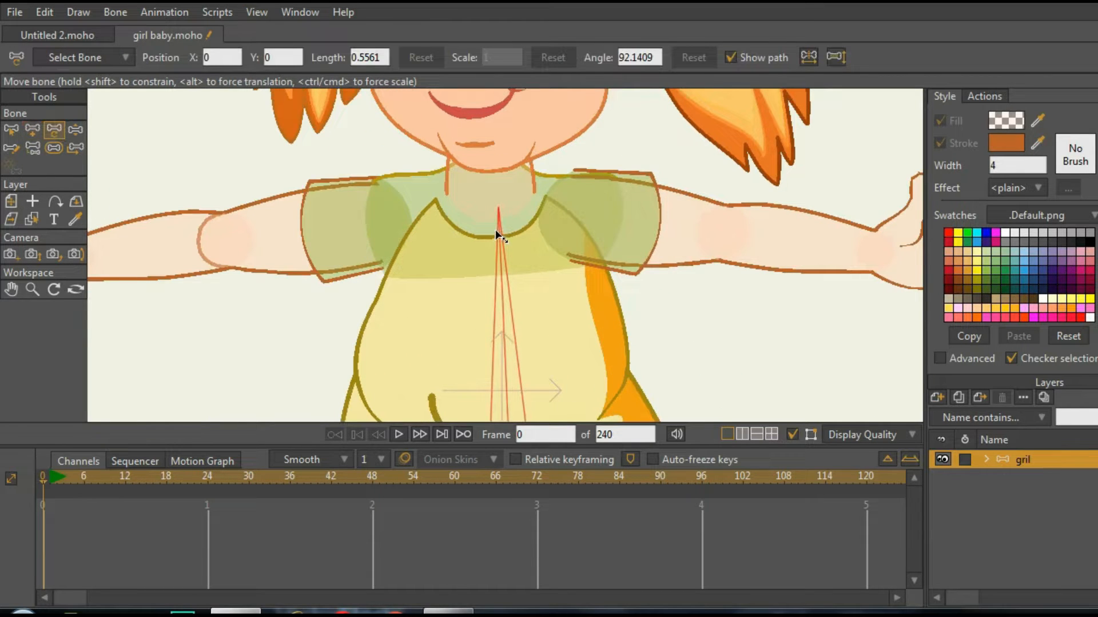
scroll(495, 228, "down", 2)
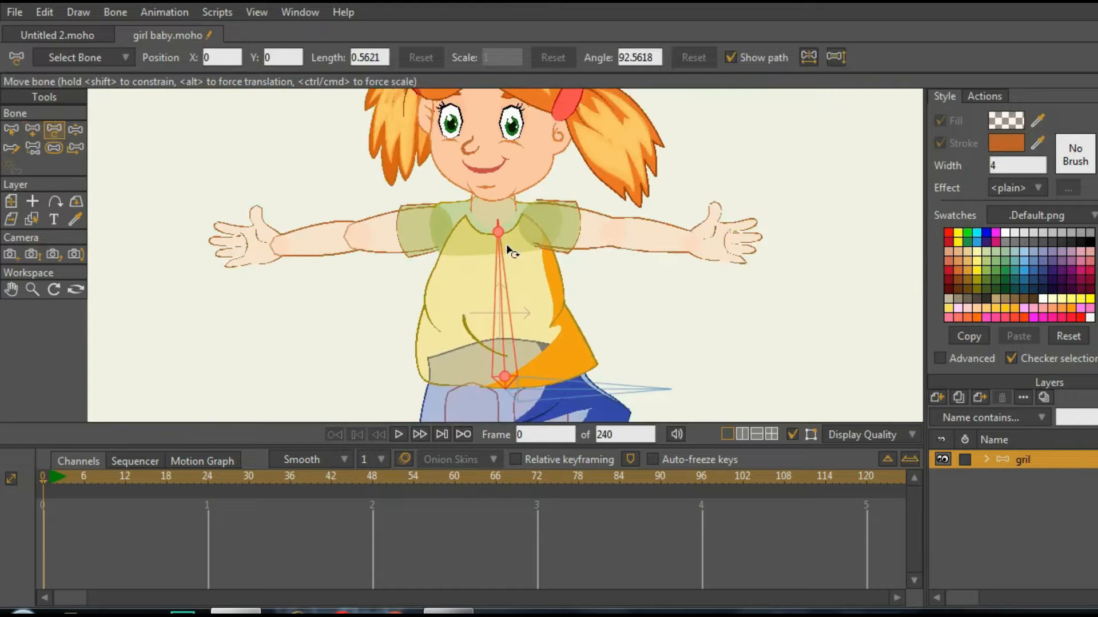
- Add neck and head bones continuing from the top of the spine bone up into the face
left_click(33, 131)
scroll(455, 342, "down", 2)
scroll(455, 342, "up", 3)
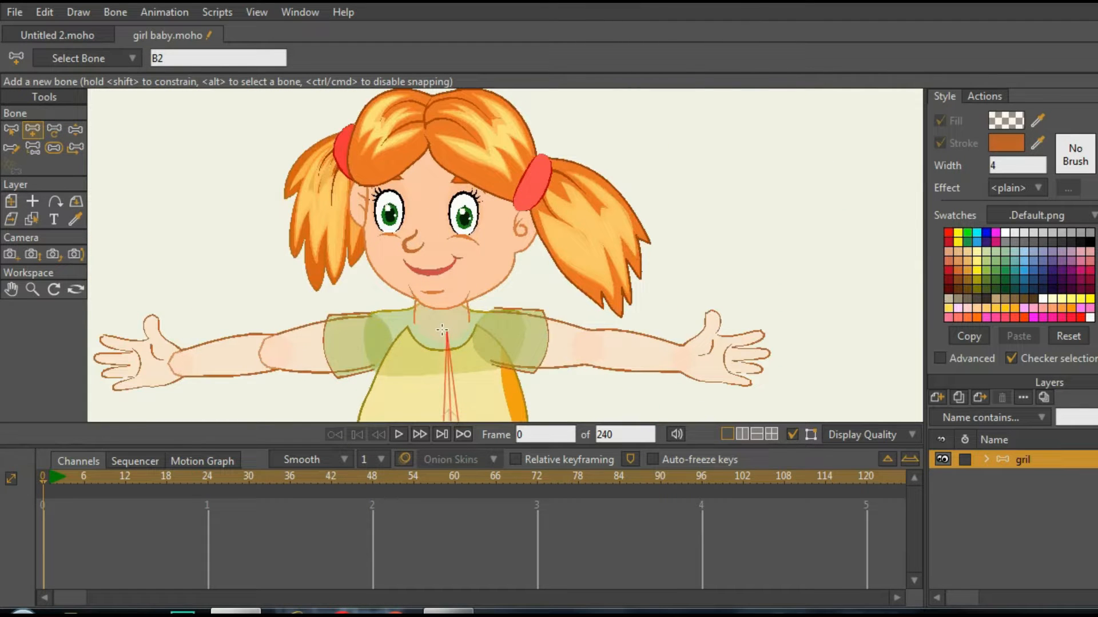
left_click_drag(447, 330, 441, 201)
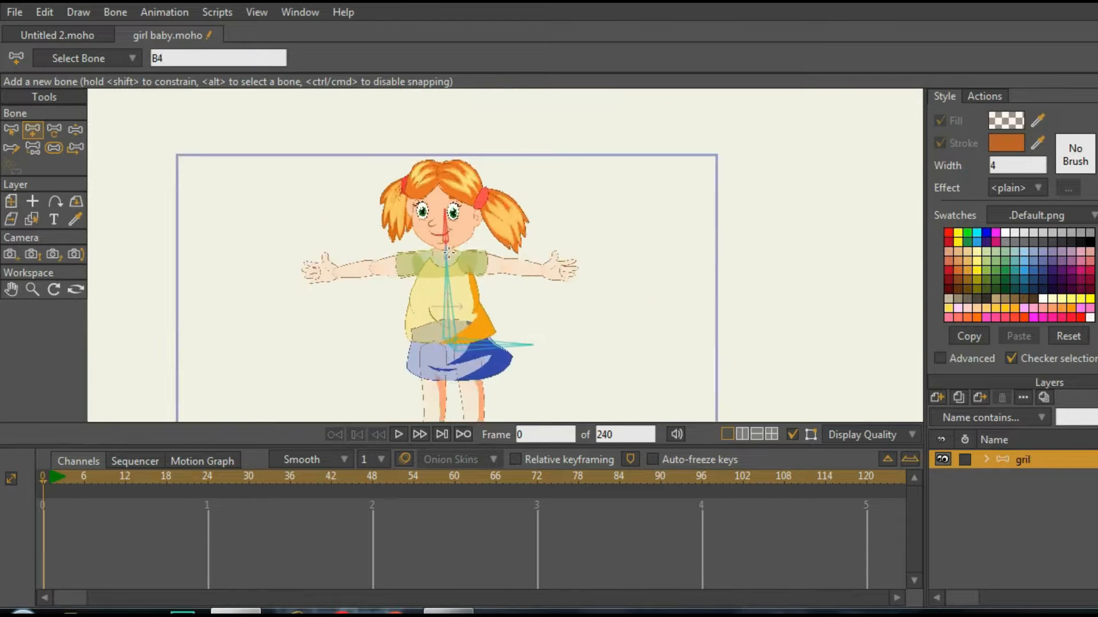
scroll(431, 223, "down", 3)
- With the spine bone as parent, add an upper arm bone from the hand L shoulder to the elbow
left_click(9, 128)
scroll(440, 297, "up", 5)
left_click(463, 300)
scroll(469, 298, "down", 4)
scroll(469, 297, "up", 3)
left_click(33, 129)
scroll(509, 212, "up", 4)
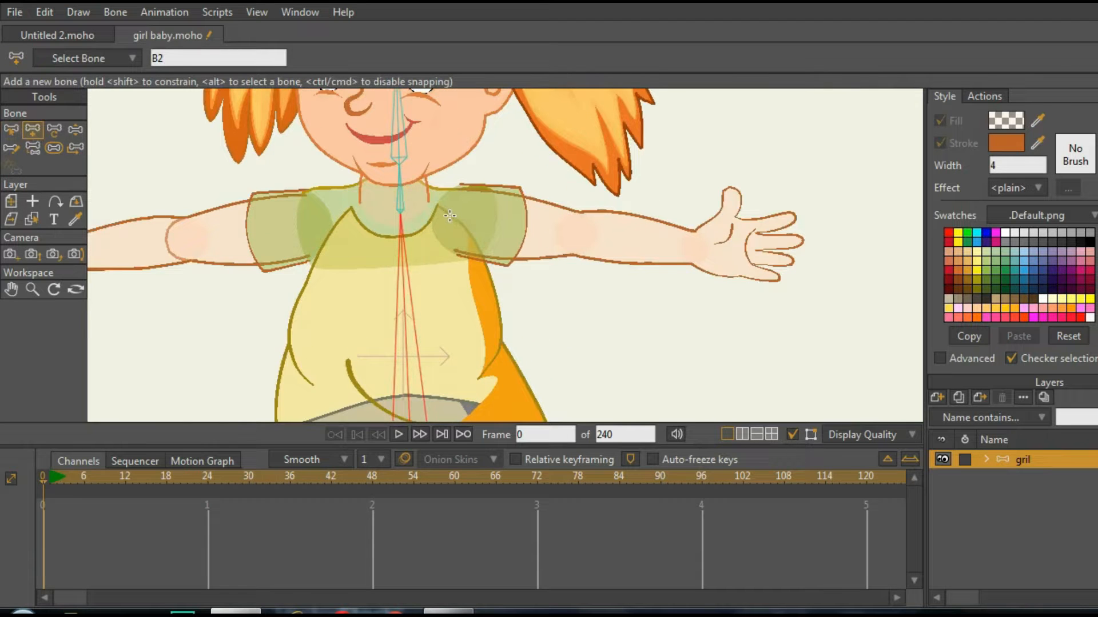
left_click_drag(450, 215, 575, 234)
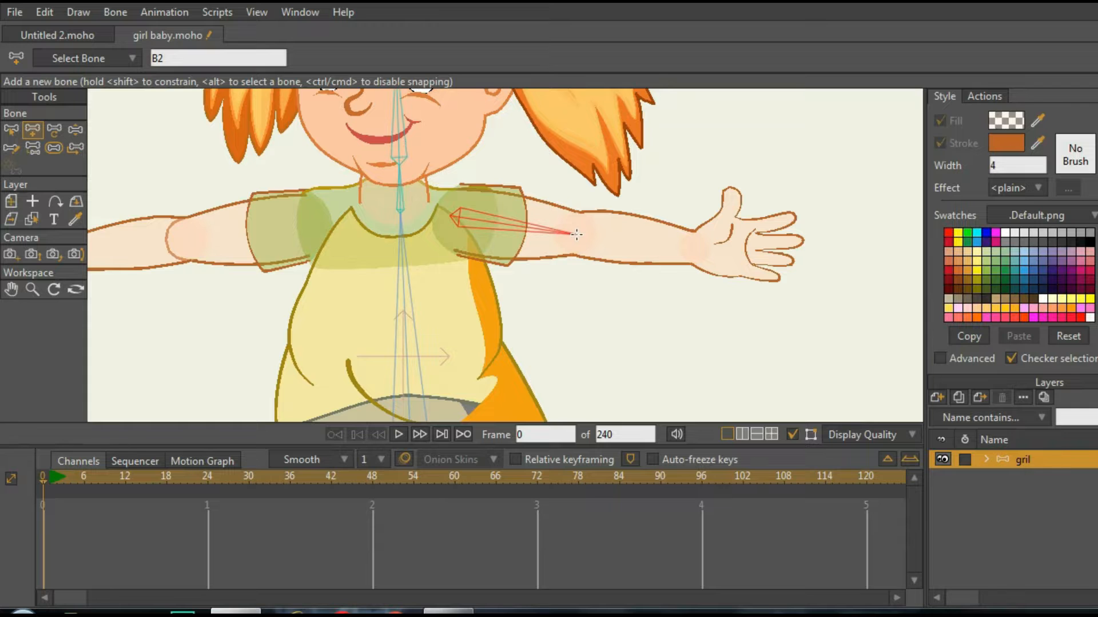
left_click_drag(576, 234, 574, 234)
- Add forearm and hand bones to the hand L arm, running from the elbow through the wrist into the palm
scroll(581, 256, "up", 6)
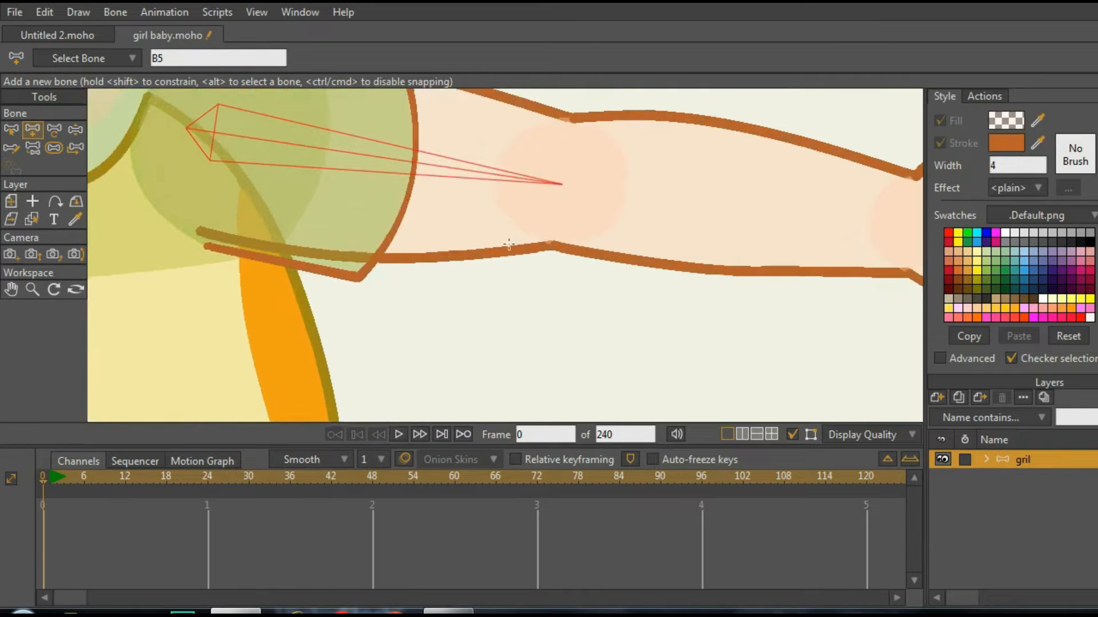
scroll(508, 240, "down", 5)
left_click_drag(528, 198, 816, 213)
scroll(674, 214, "up", 5)
scroll(816, 212, "down", 5)
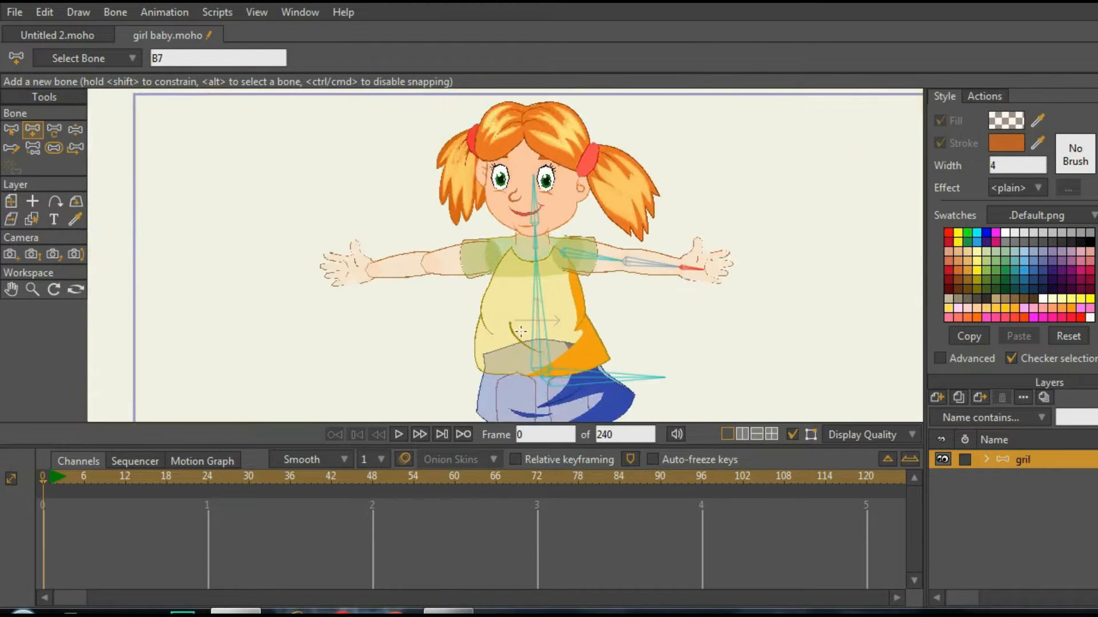
- With the spine bone as parent, add an upper arm bone from the hand R shoulder to the elbow
left_click(13, 131)
left_click(544, 243)
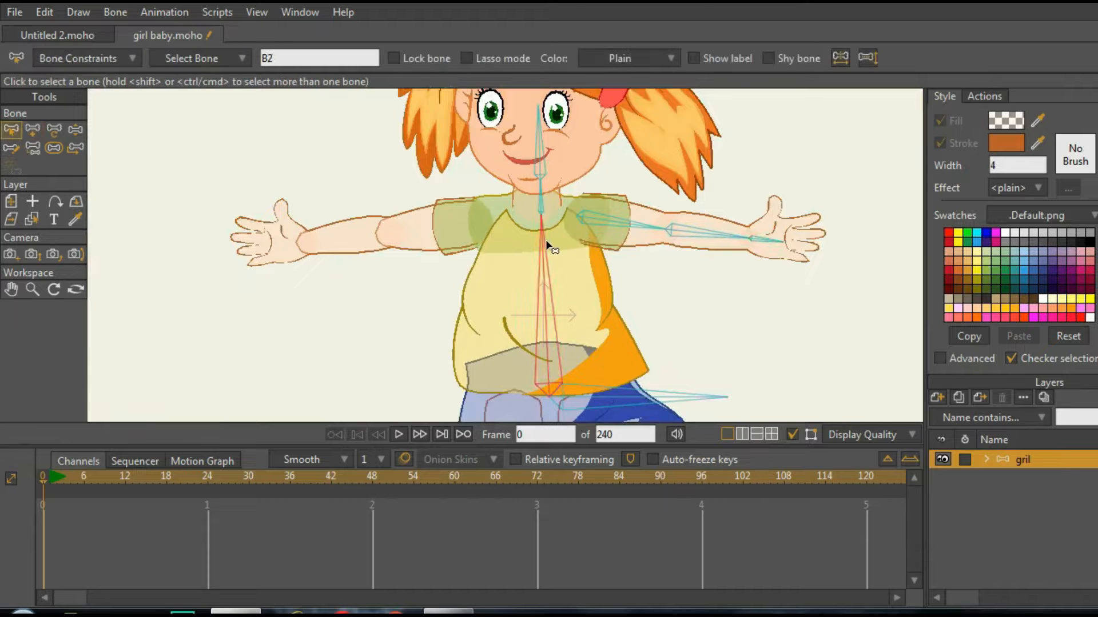
left_click(32, 129)
scroll(462, 192, "up", 3)
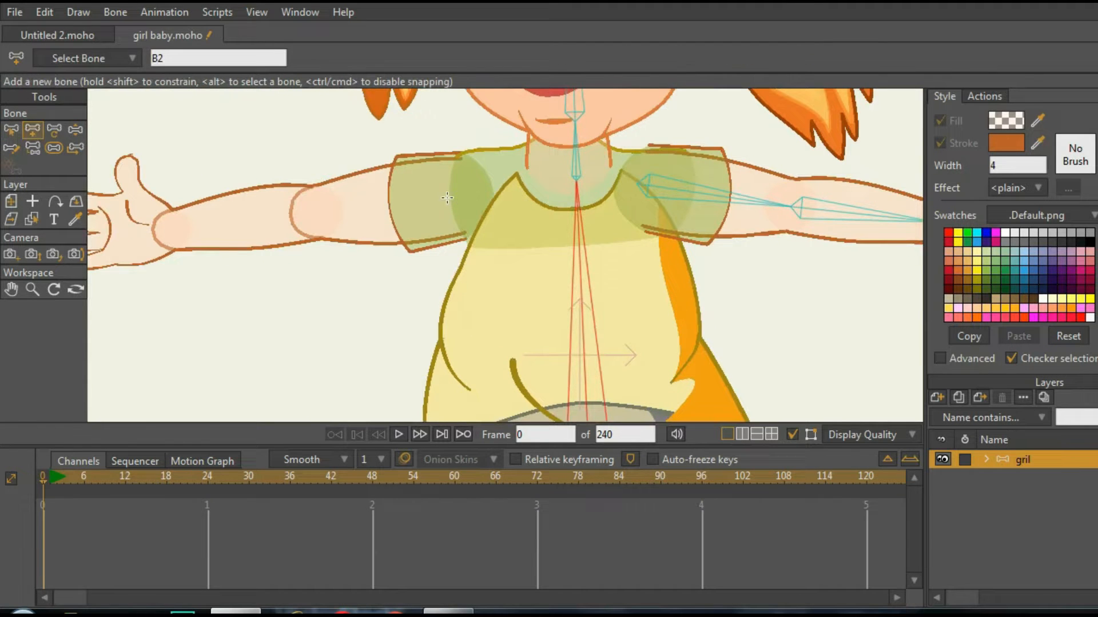
left_click_drag(467, 191, 314, 212)
- Add forearm and hand bones to the hand R arm, running from the elbow through the wrist into the palm
scroll(315, 212, "down", 3)
scroll(428, 230, "up", 5)
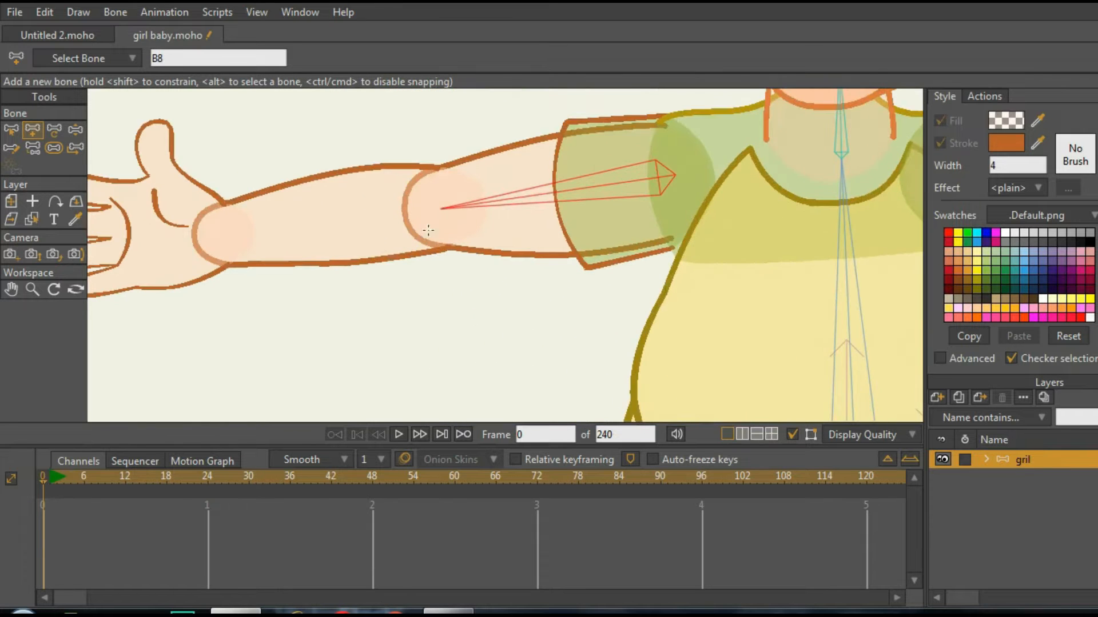
left_click_drag(441, 208, 222, 234)
scroll(216, 309, "down", 3)
scroll(395, 256, "up", 5)
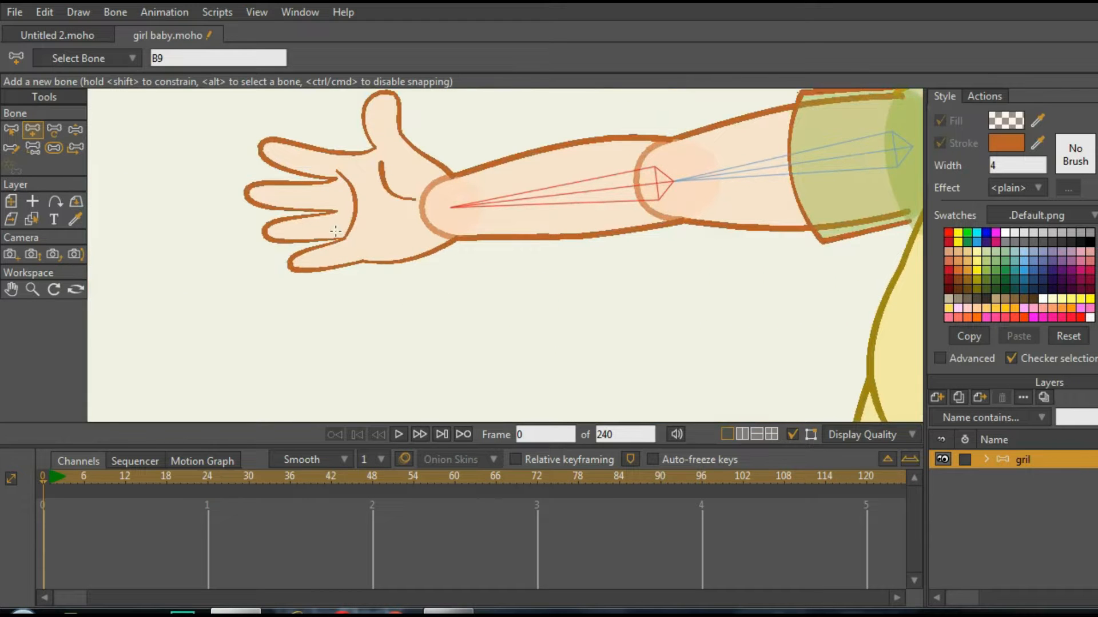
scroll(440, 221, "up", 2)
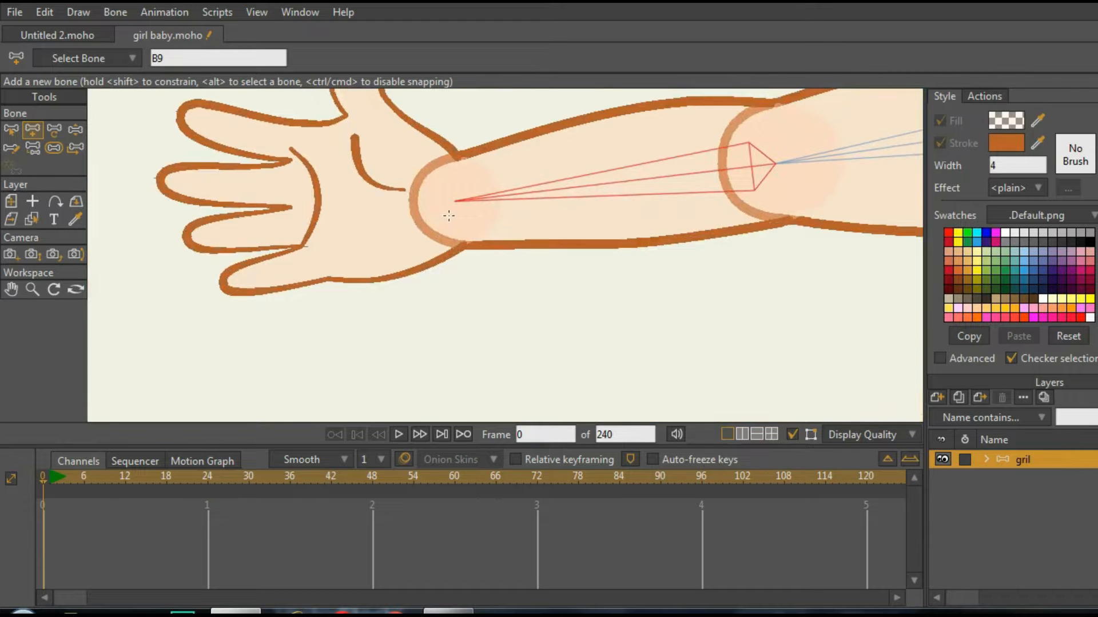
left_click_drag(453, 201, 332, 214)
- On the hand R layer, hide the curved wrist outline where the forearm overlaps the hand
left_click(32, 219)
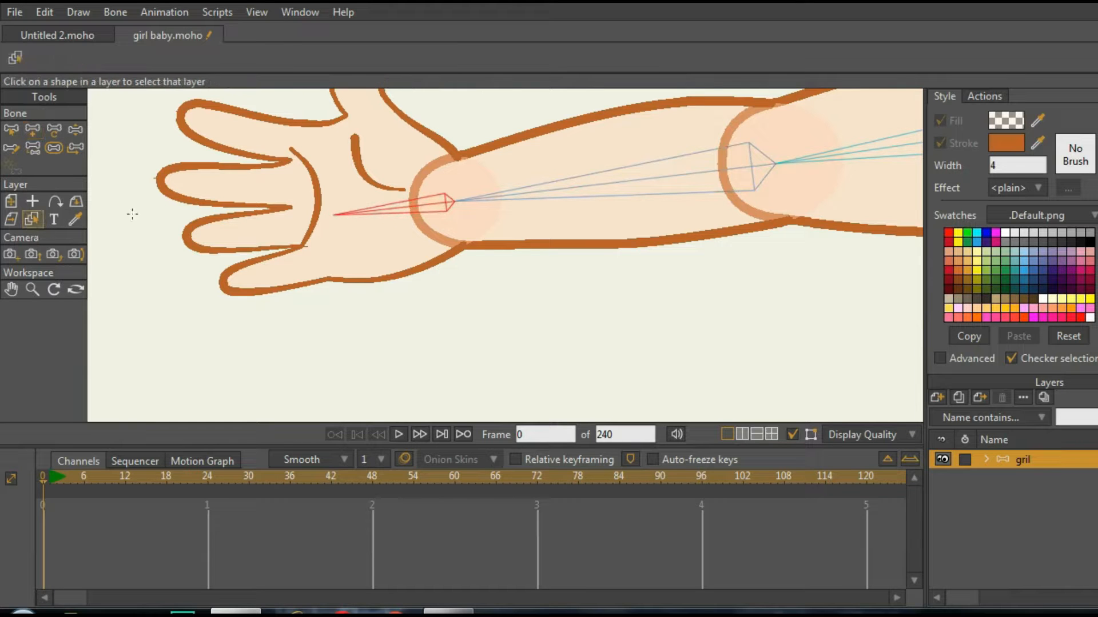
left_click(118, 216)
left_click(33, 237)
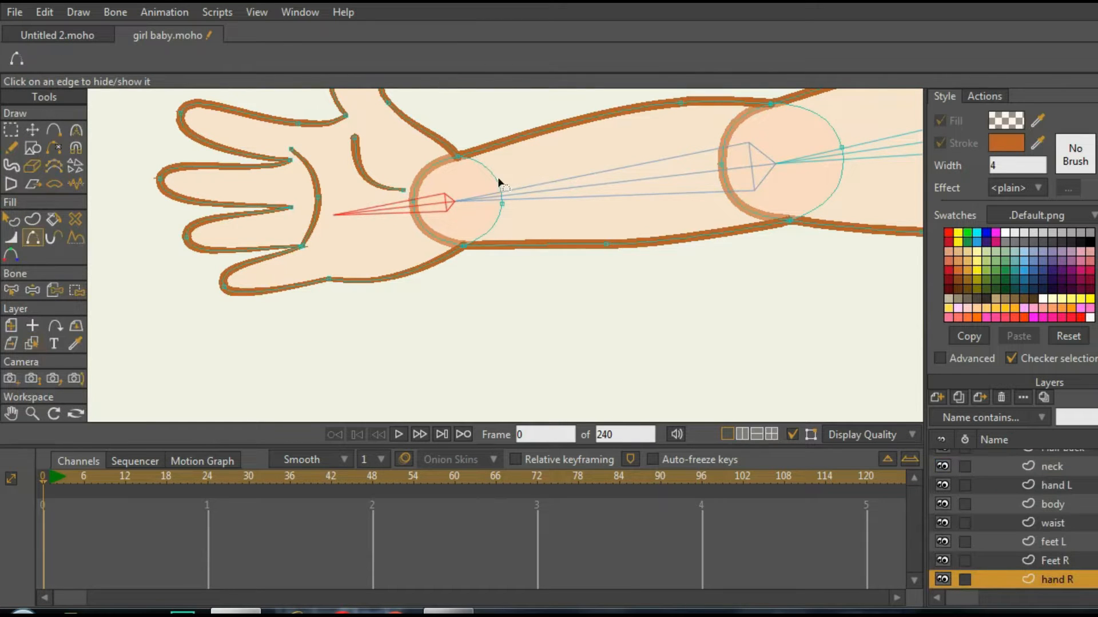
left_click(436, 228)
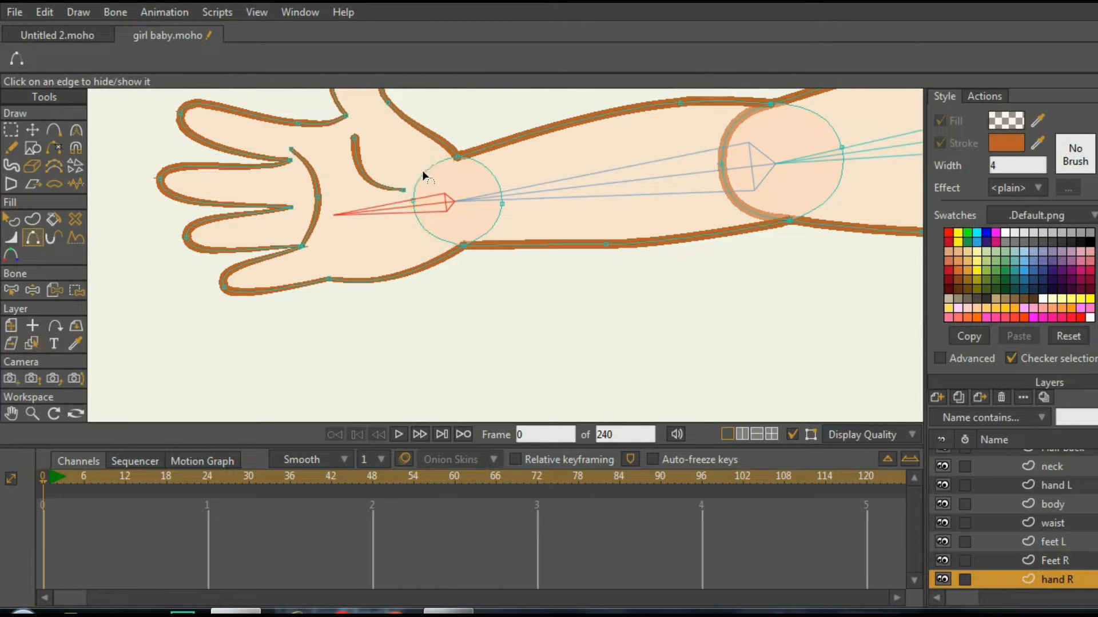
- Return to the gril bone layer and collapse its contents
scroll(401, 281, "down", 8)
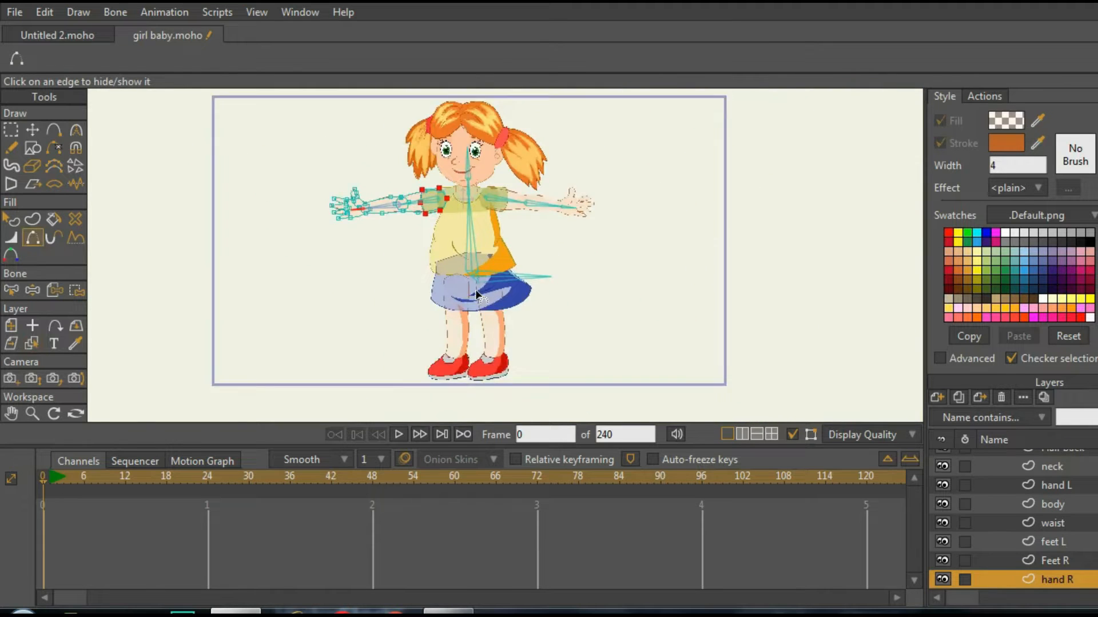
scroll(476, 291, "up", 4)
scroll(475, 291, "down", 4)
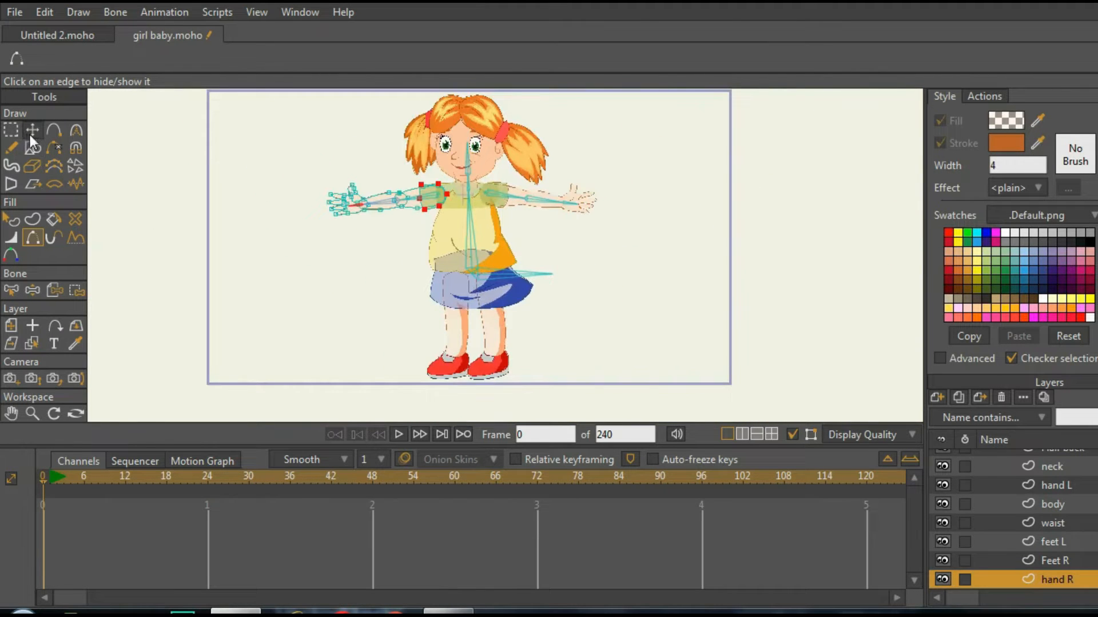
scroll(1026, 524, "up", 10)
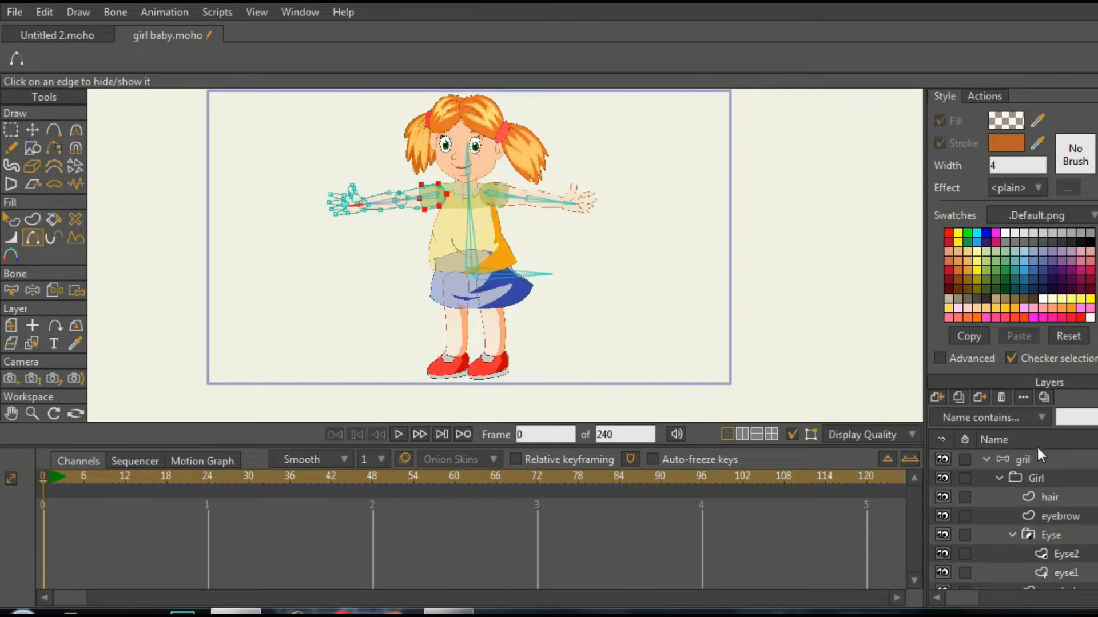
left_click(998, 461)
left_click(985, 461)
- With the horizontal hip bone as parent, add a thigh bone to the leg on the hand R side, from the hip to the knee
scroll(439, 217, "down", 4)
scroll(443, 289, "up", 4)
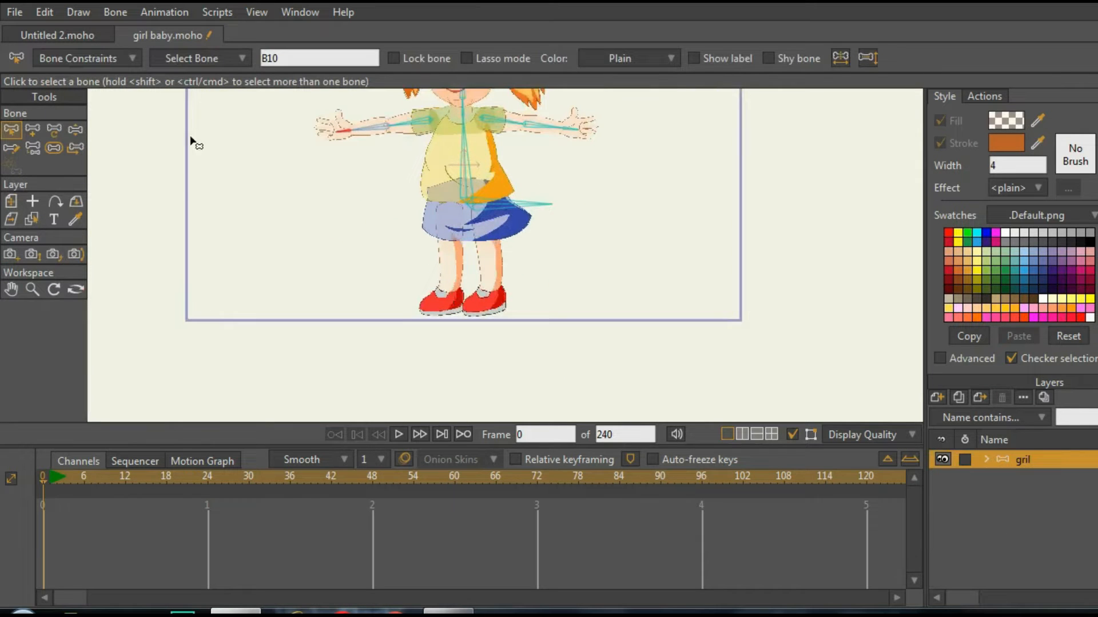
left_click(30, 130)
left_click(12, 130)
scroll(459, 206, "up", 2)
left_click(494, 205)
left_click(32, 133)
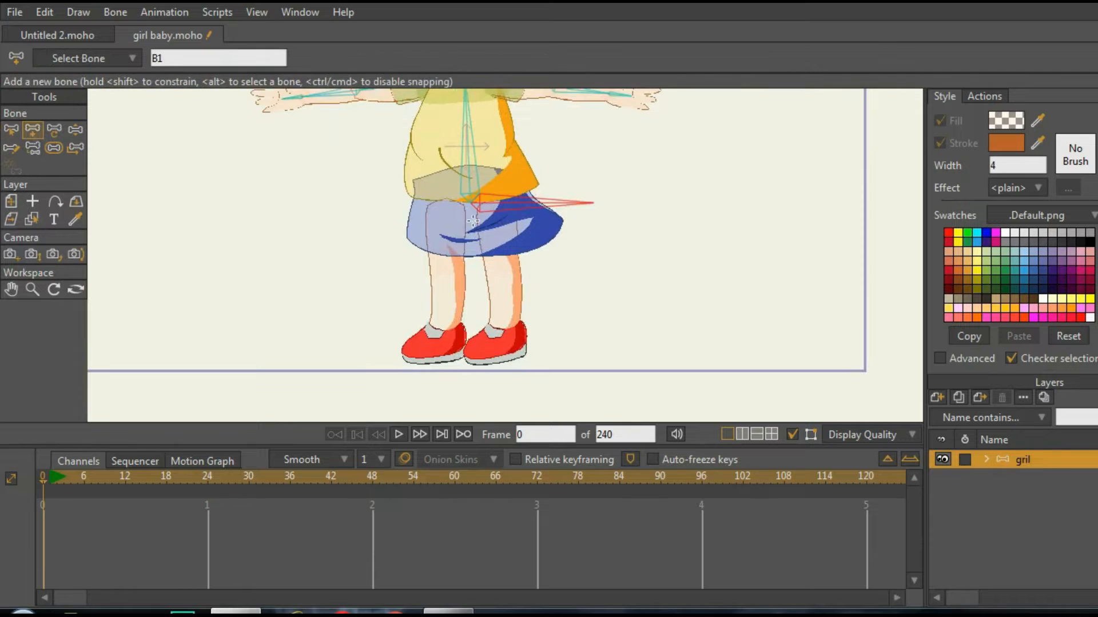
scroll(518, 322, "up", 4)
scroll(517, 321, "down", 1)
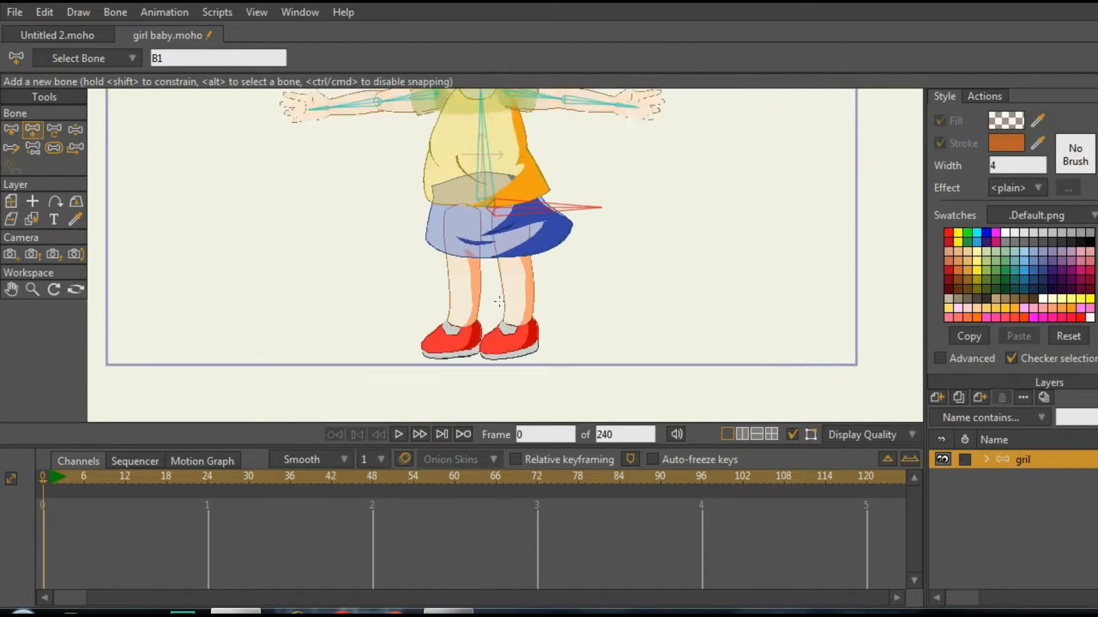
scroll(483, 292, "up", 1)
scroll(466, 283, "up", 1)
scroll(418, 201, "up", 1)
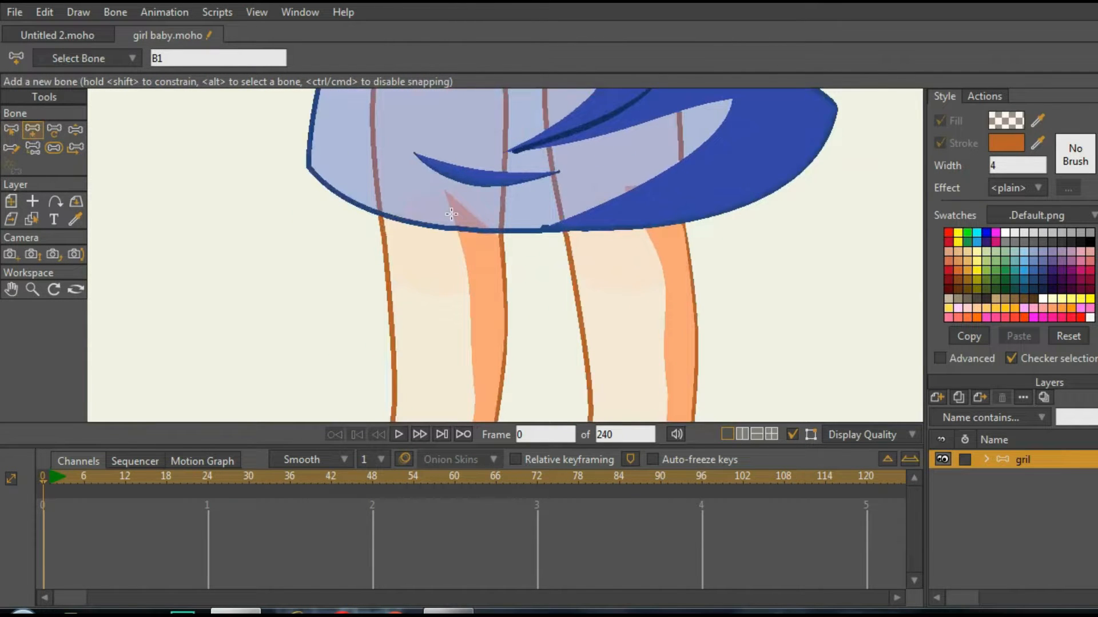
scroll(456, 255, "down", 1)
scroll(456, 271, "up", 1)
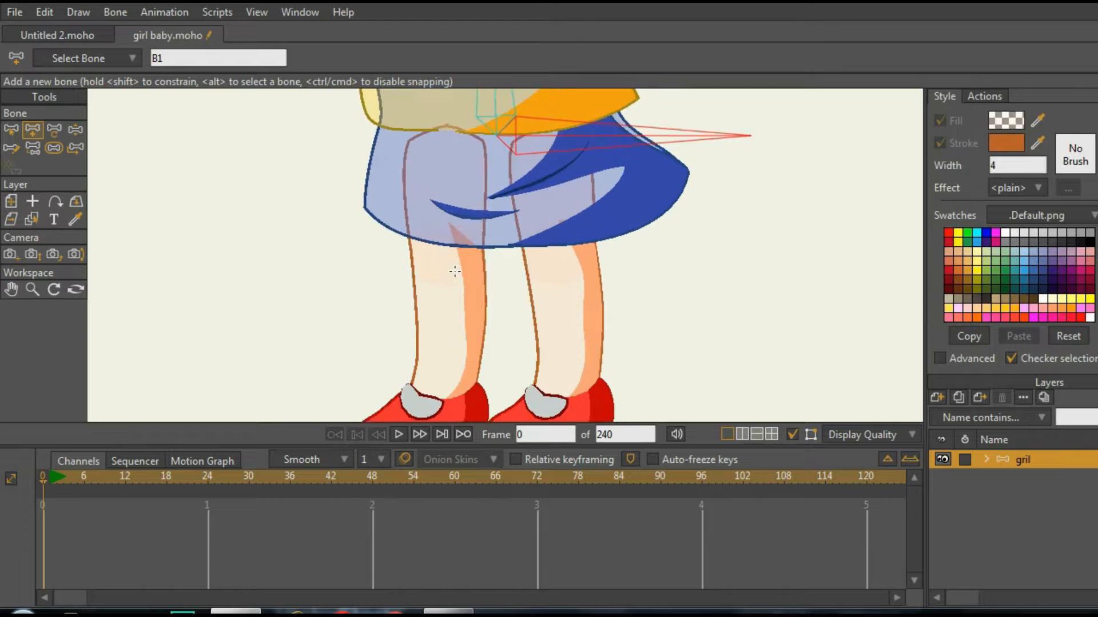
scroll(455, 271, "up", 1)
scroll(446, 266, "down", 2)
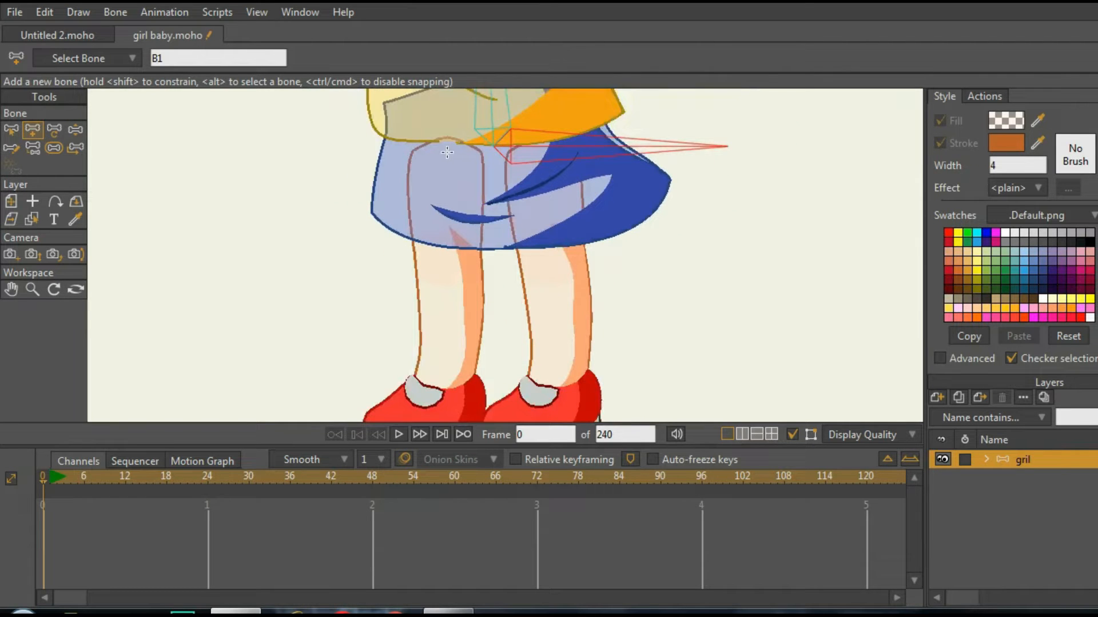
left_click_drag(446, 151, 447, 253)
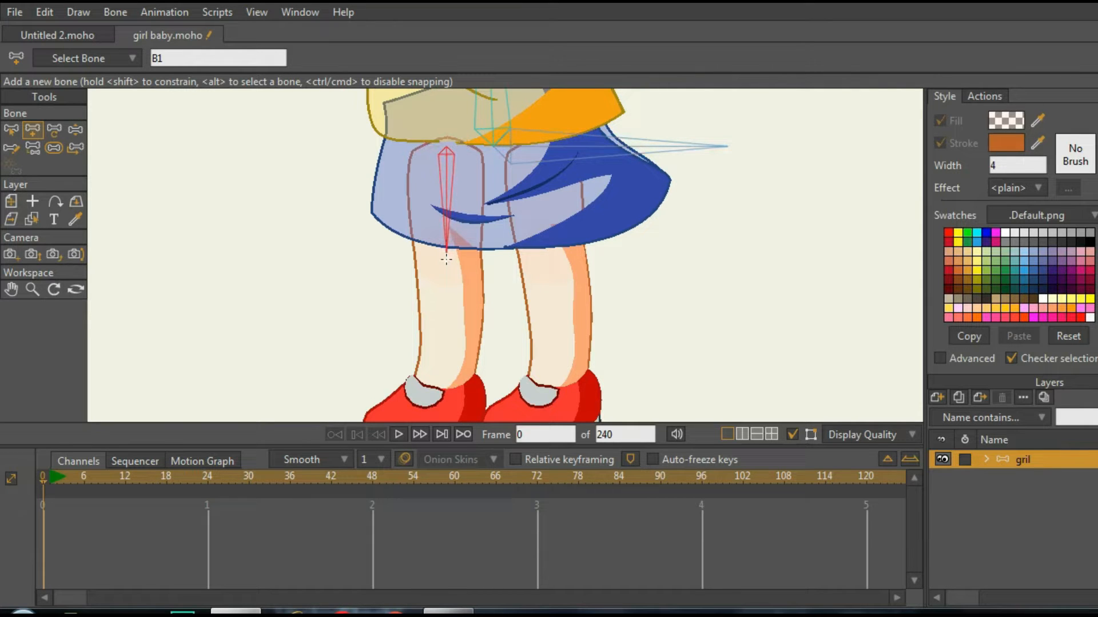
- Add shin and foot bones to the hand R side leg, running from the knee through the ankle into the shoe
scroll(447, 260, "down", 2)
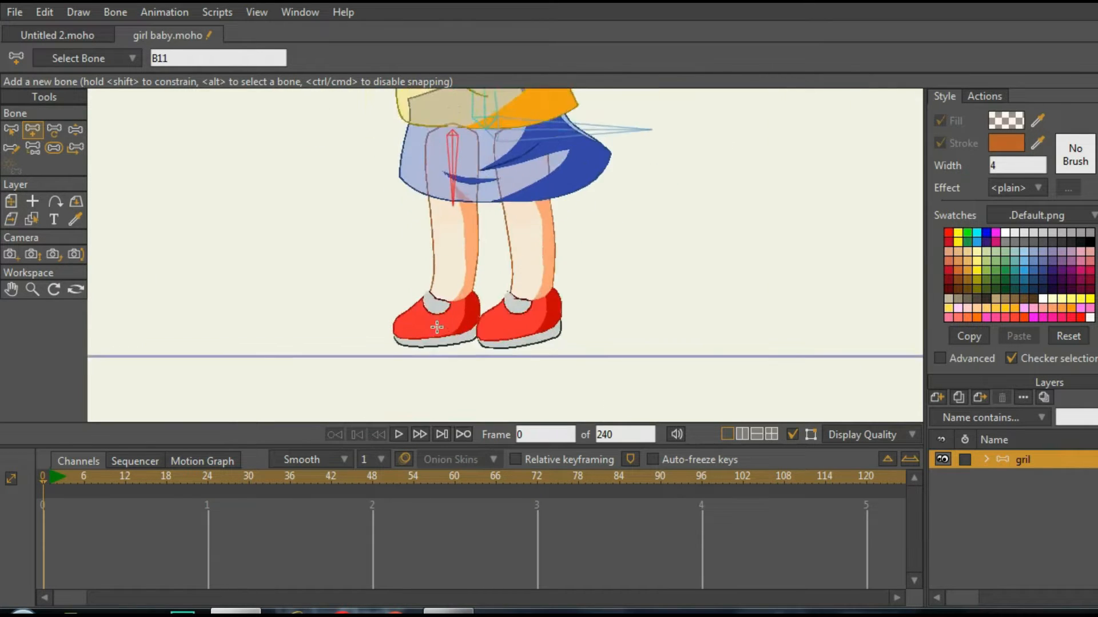
left_click_drag(454, 182, 452, 293)
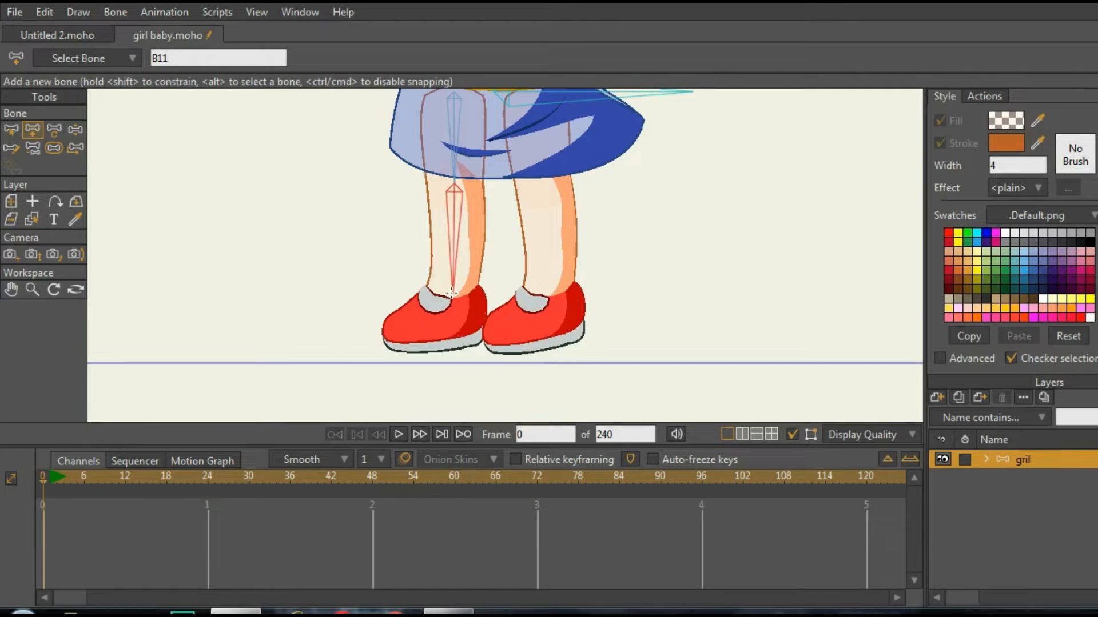
left_click_drag(451, 293, 451, 290)
scroll(451, 290, "up", 5)
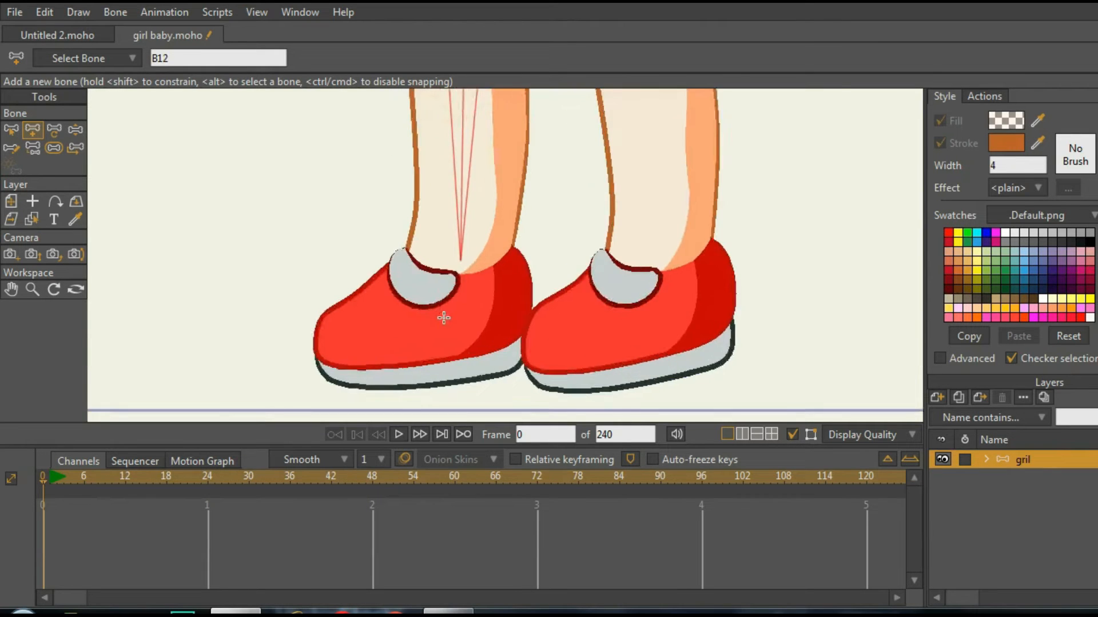
left_click_drag(467, 241, 466, 363)
scroll(464, 363, "down", 9)
scroll(516, 315, "up", 2)
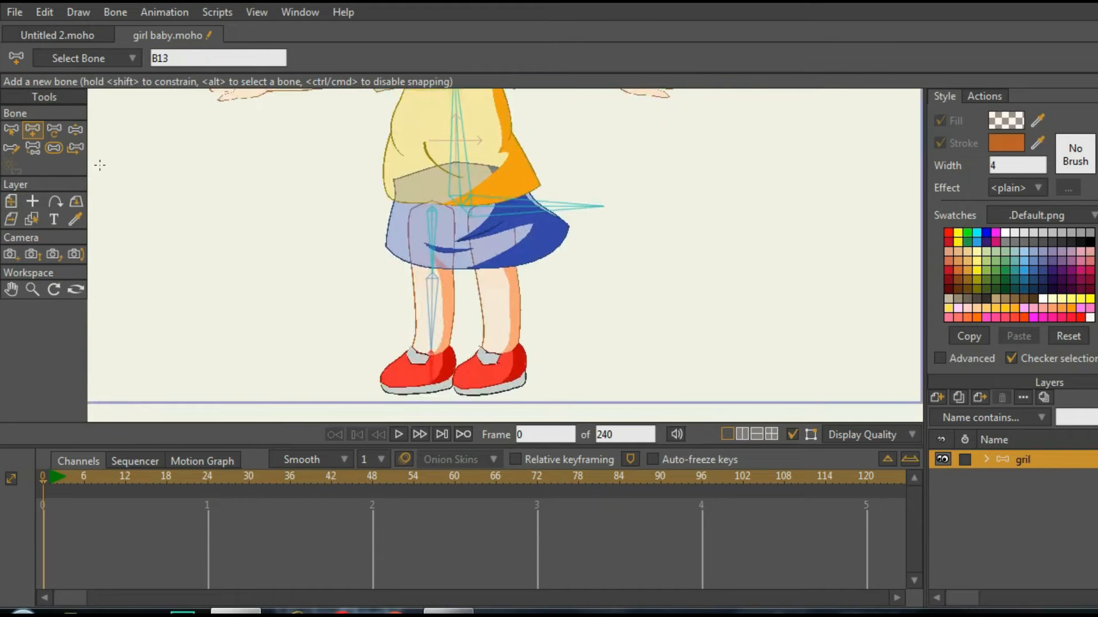
- With the horizontal hip bone as parent, add a thigh bone to the feet L leg from the hip to just below the skirt
left_click(11, 129)
left_click(542, 211)
scroll(535, 358, "up", 1)
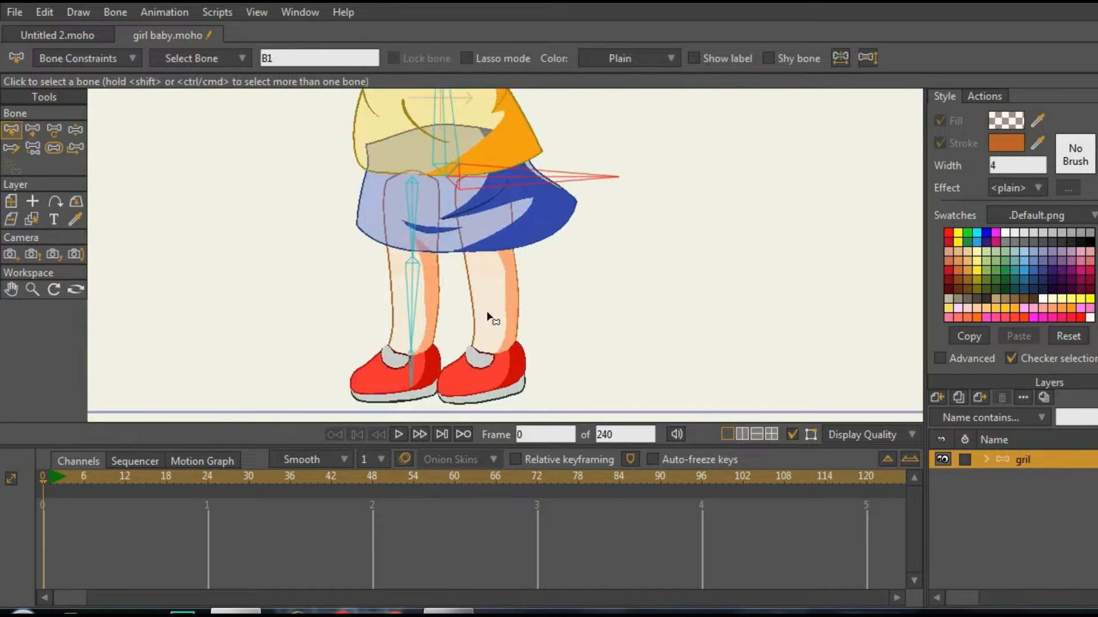
left_click(33, 130)
scroll(488, 225, "up", 1)
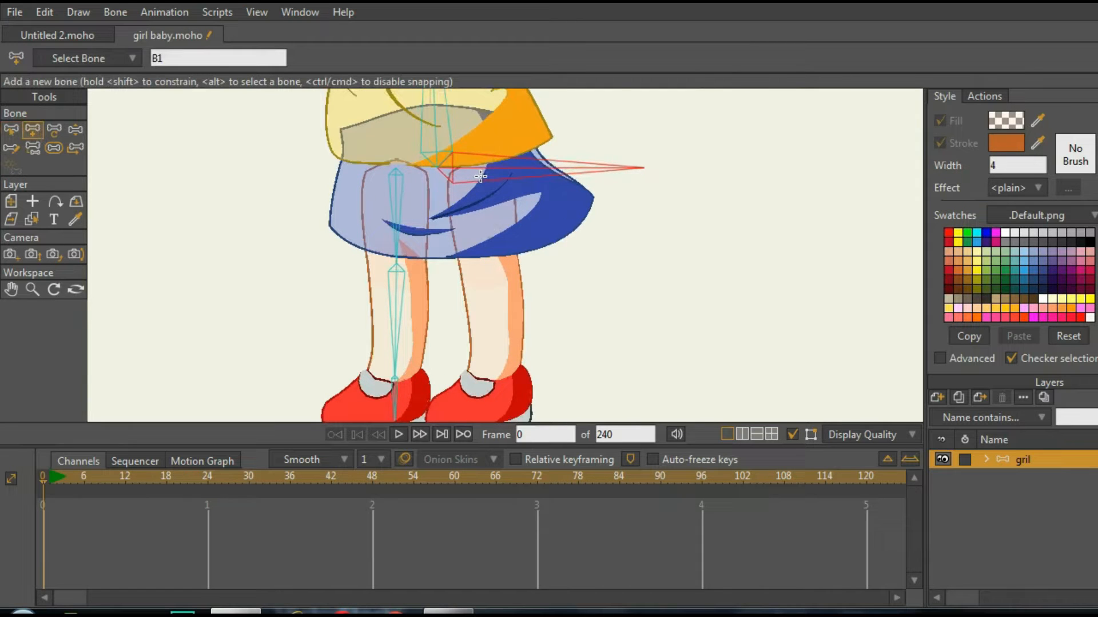
left_click_drag(479, 176, 488, 274)
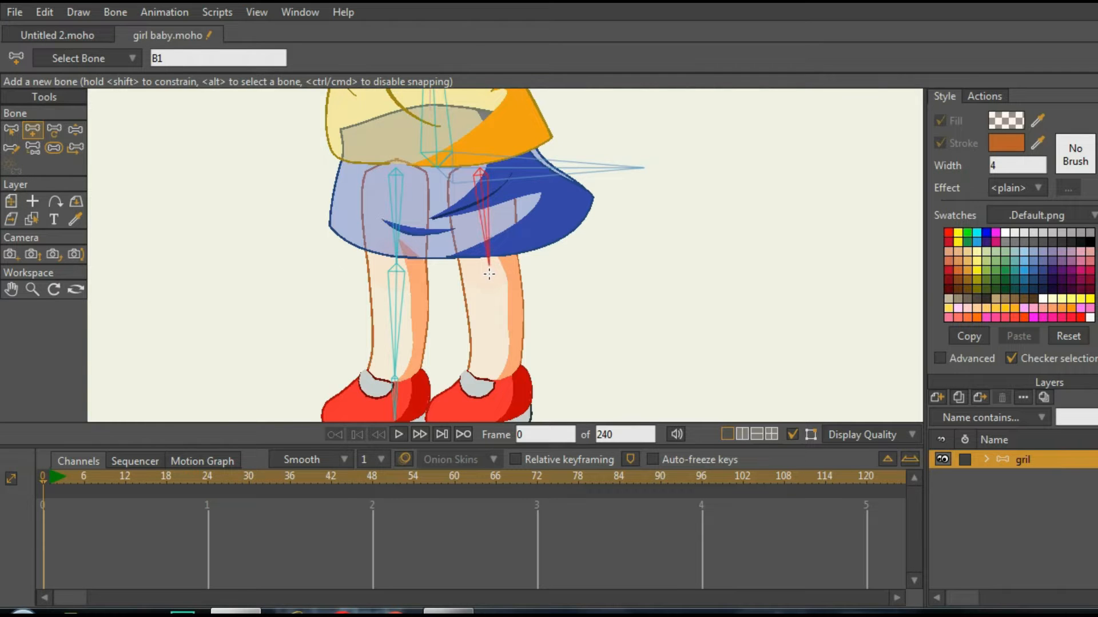
- Add shin and foot bones to the feet L leg, running from the knee through the ankle into the shoe
scroll(496, 253, "up", 5)
scroll(495, 251, "down", 3)
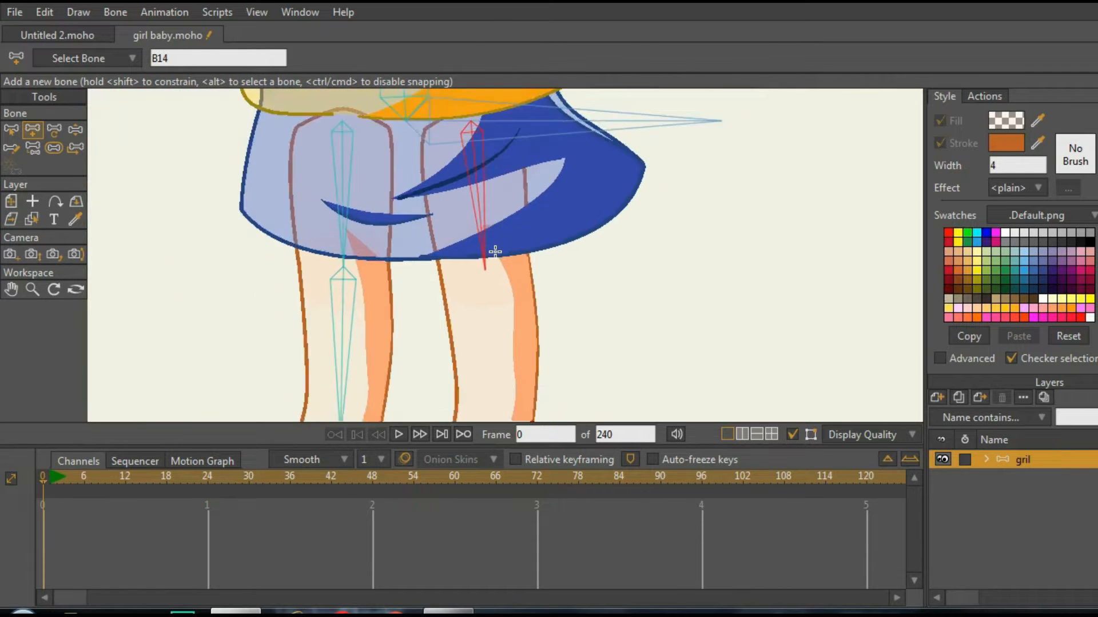
scroll(477, 294, "down", 4)
scroll(473, 342, "up", 3)
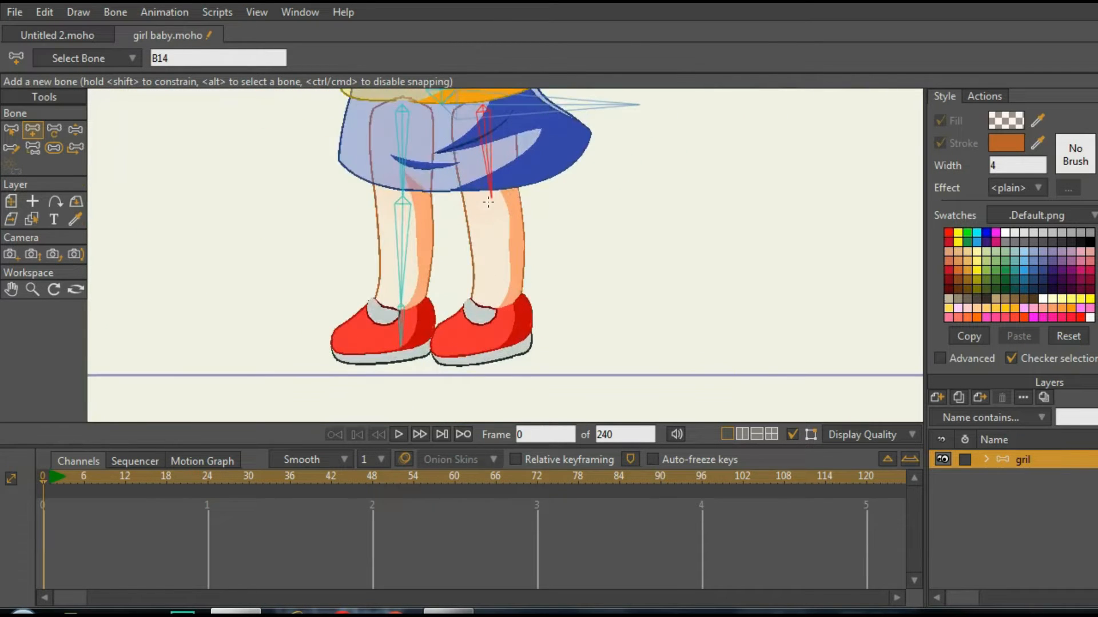
left_click_drag(493, 201, 497, 308)
scroll(486, 336, "up", 3)
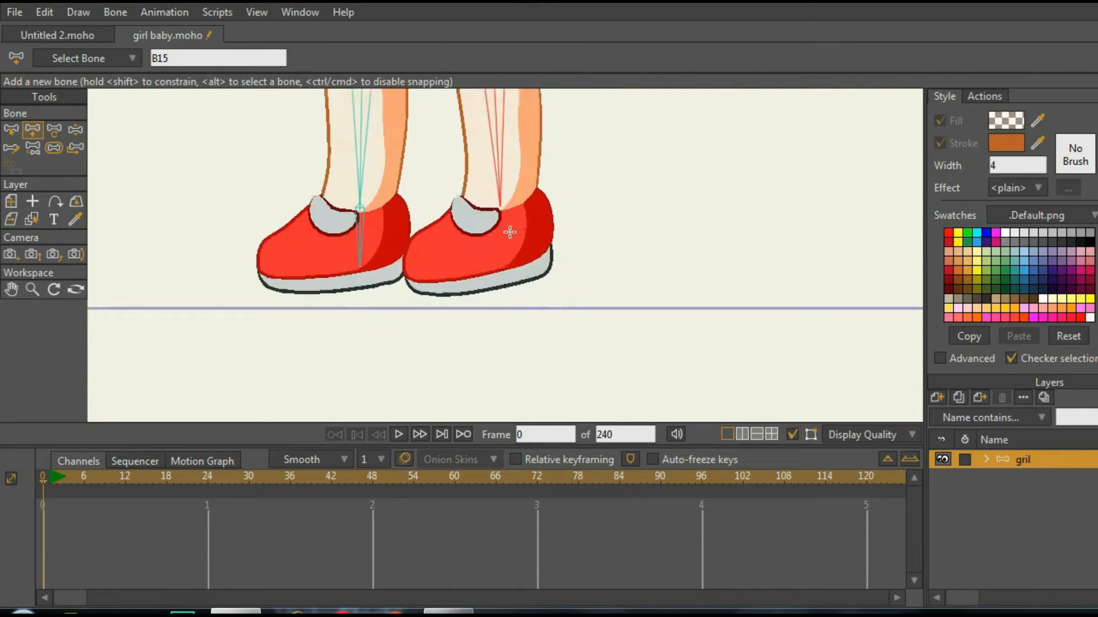
left_click_drag(501, 211, 497, 283)
scroll(498, 284, "down", 3)
scroll(286, 239, "up", 2)
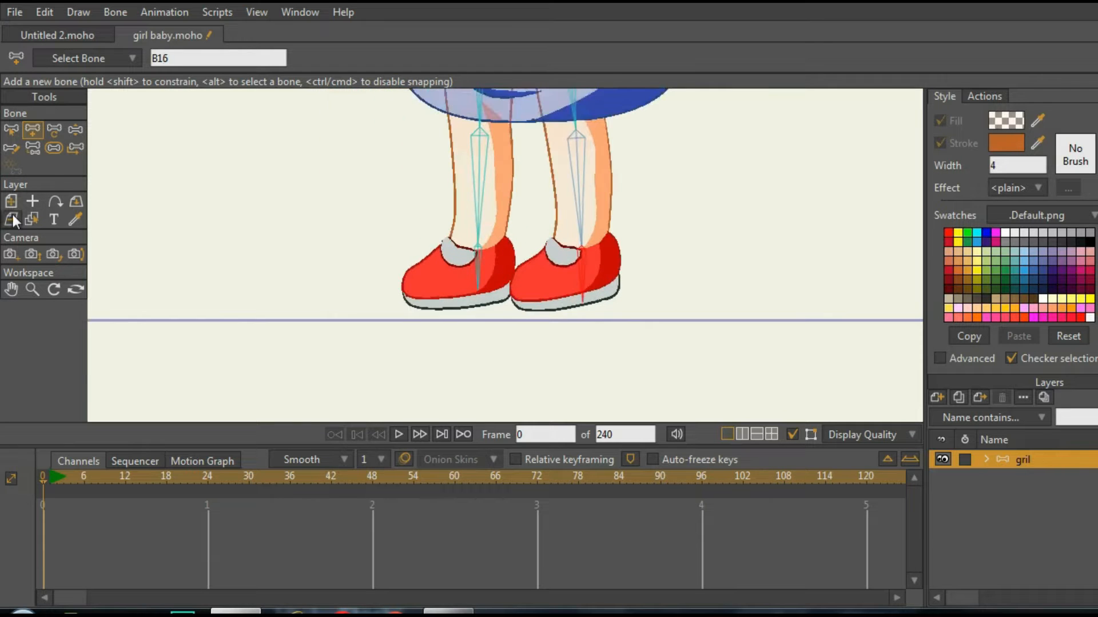
- Starting from the feet L layer, make both shoes' rounded red ankle overlap show above the shoe openings, and return to the collapsed gril layer
left_click(34, 220)
left_click(582, 207)
scroll(595, 250, "up", 3)
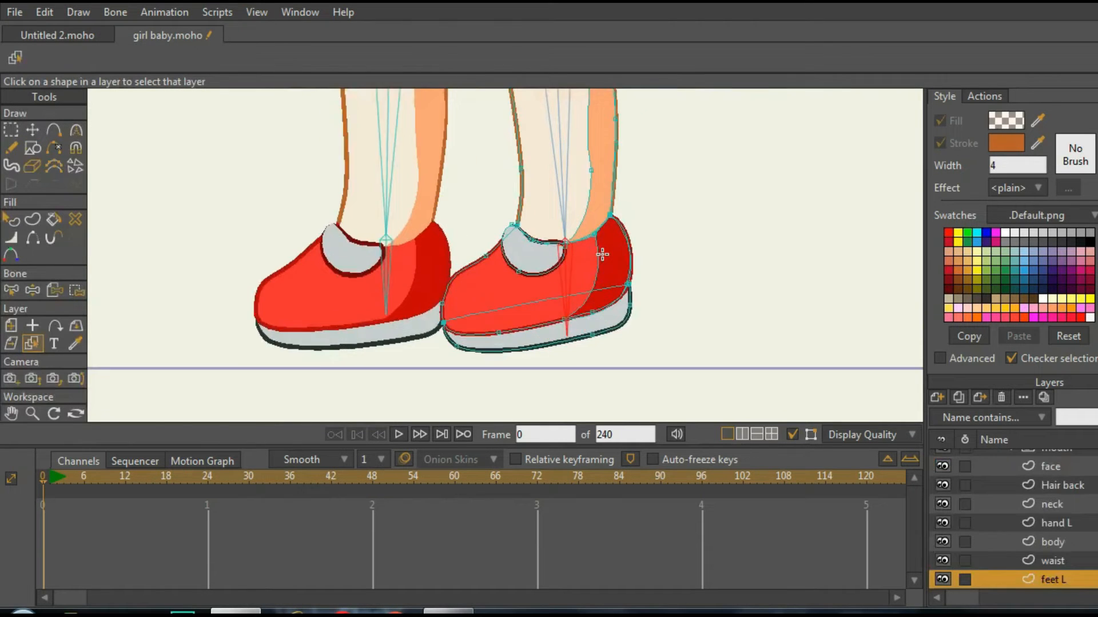
scroll(497, 264, "down", 2)
scroll(543, 247, "up", 4)
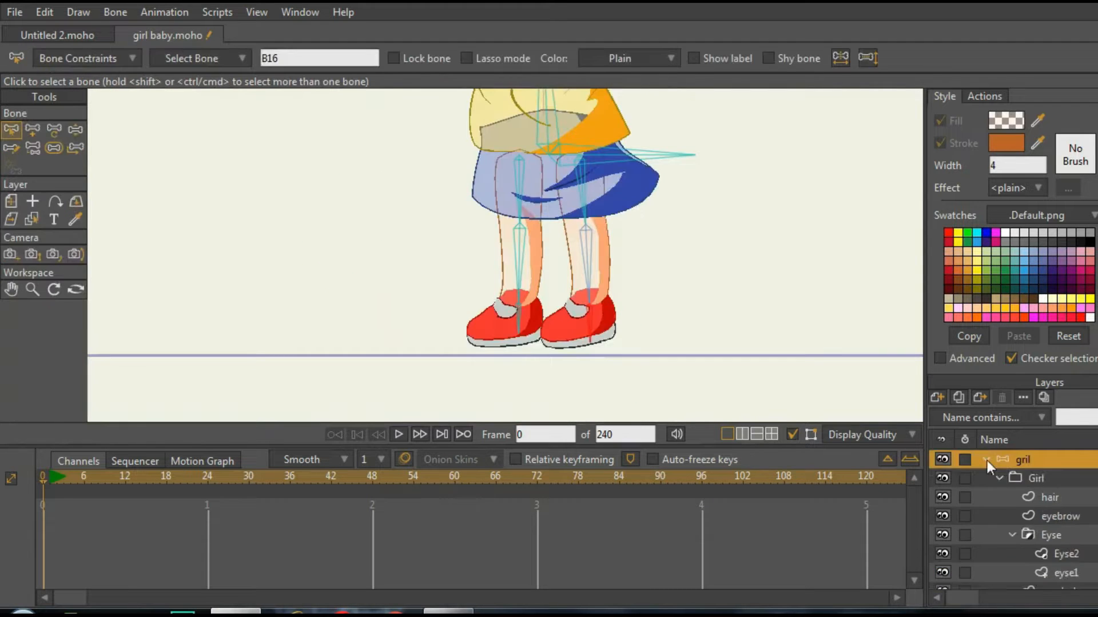
left_click(987, 461)
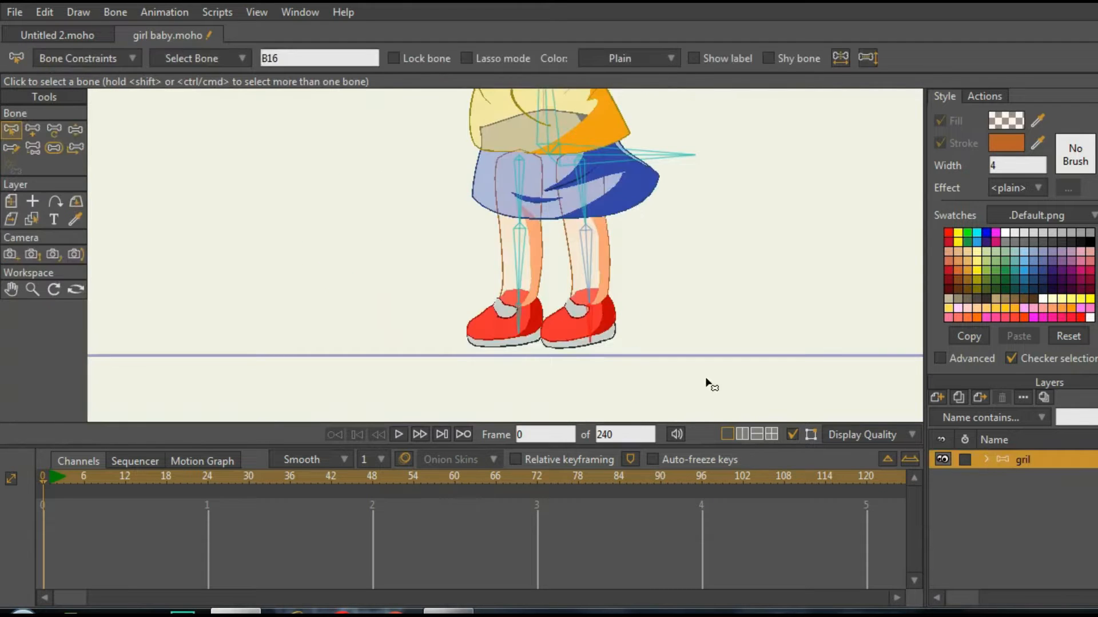
- Move the ankle joint of the foot bone on the hand R side up into the centre of the rounded ankle overlap
scroll(522, 319, "up", 1)
left_click(53, 129)
scroll(520, 309, "up", 4)
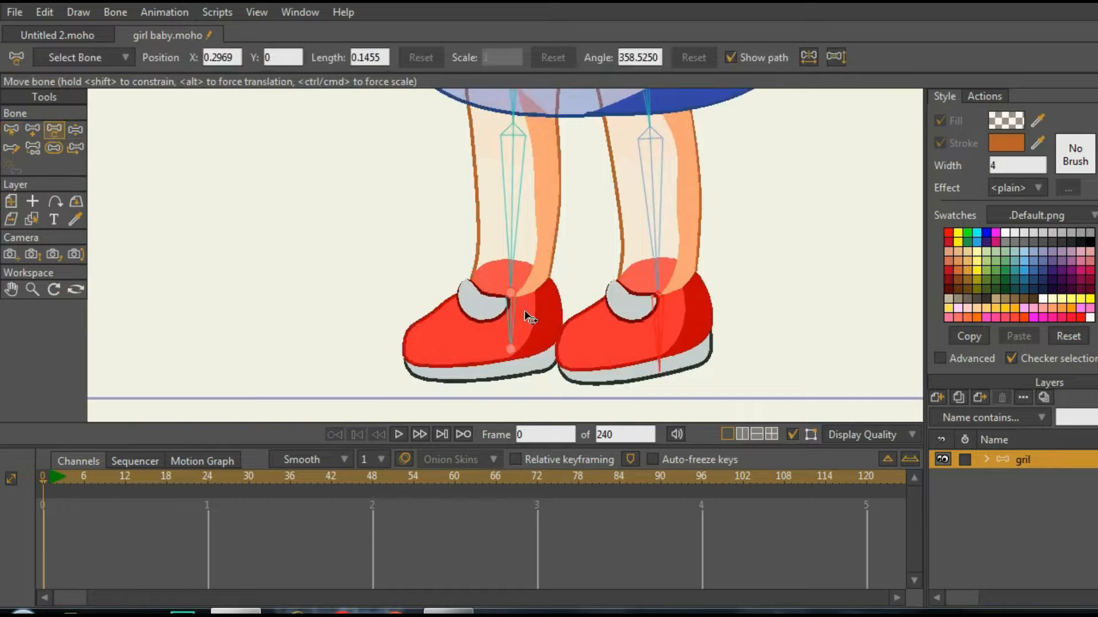
left_click(513, 271)
left_click_drag(509, 264, 507, 255)
left_click(500, 286)
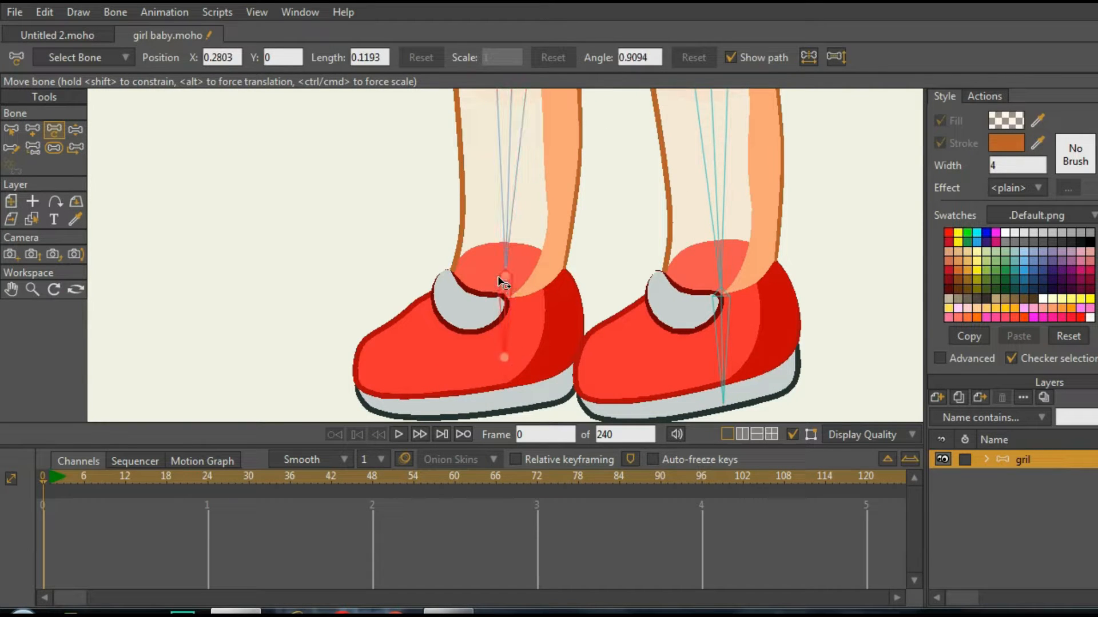
- Reposition the feet L foot bone so its ankle joint sits inside the rounded ankle overlap
scroll(497, 277, "down", 5)
scroll(609, 314, "up", 4)
mouse_move(617, 251)
left_mouse_down()
mouse_move(615, 230)
mouse_move(618, 266)
mouse_move(618, 256)
left_mouse_up()
scroll(559, 269, "down", 5)
left_click_drag(587, 314, 585, 304)
scroll(584, 301, "up", 3)
scroll(585, 302, "down", 4)
scroll(584, 302, "up", 2)
- Deselect every bone in the gril rig
left_click(11, 129)
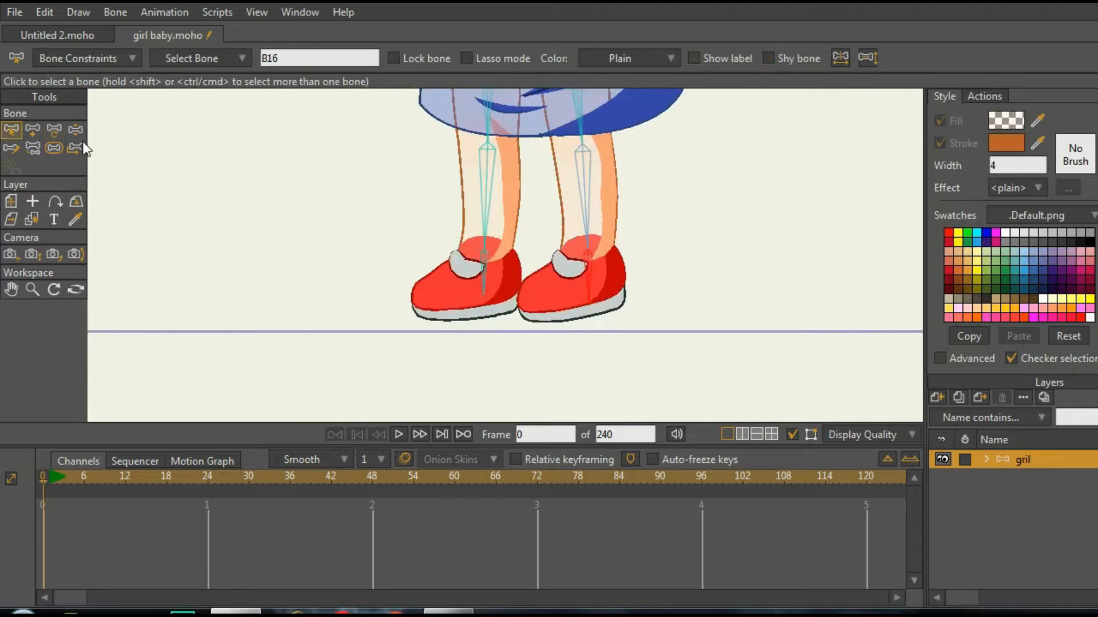
scroll(492, 326, "down", 3)
scroll(491, 327, "up", 2)
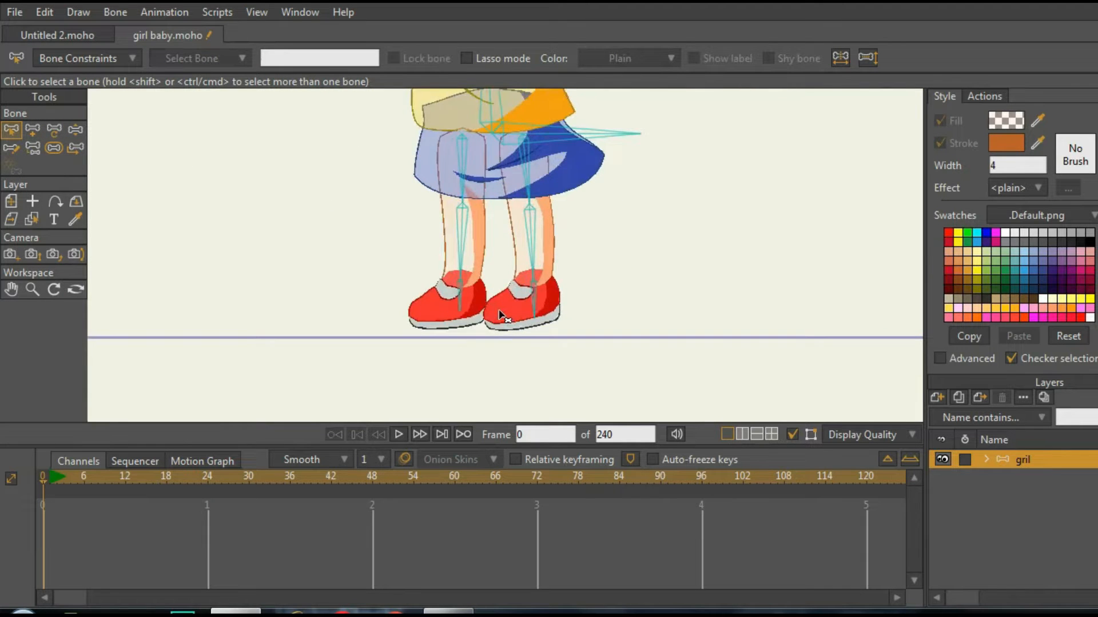
scroll(496, 320, "down", 3)
scroll(500, 313, "up", 3)
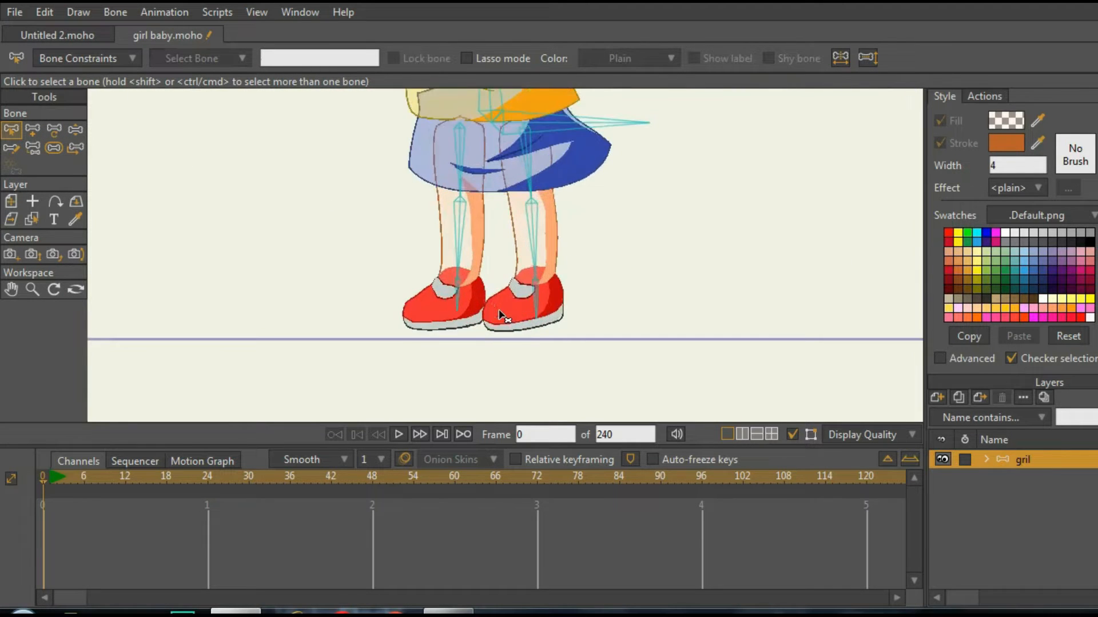
scroll(501, 313, "down", 4)
scroll(501, 313, "up", 1)
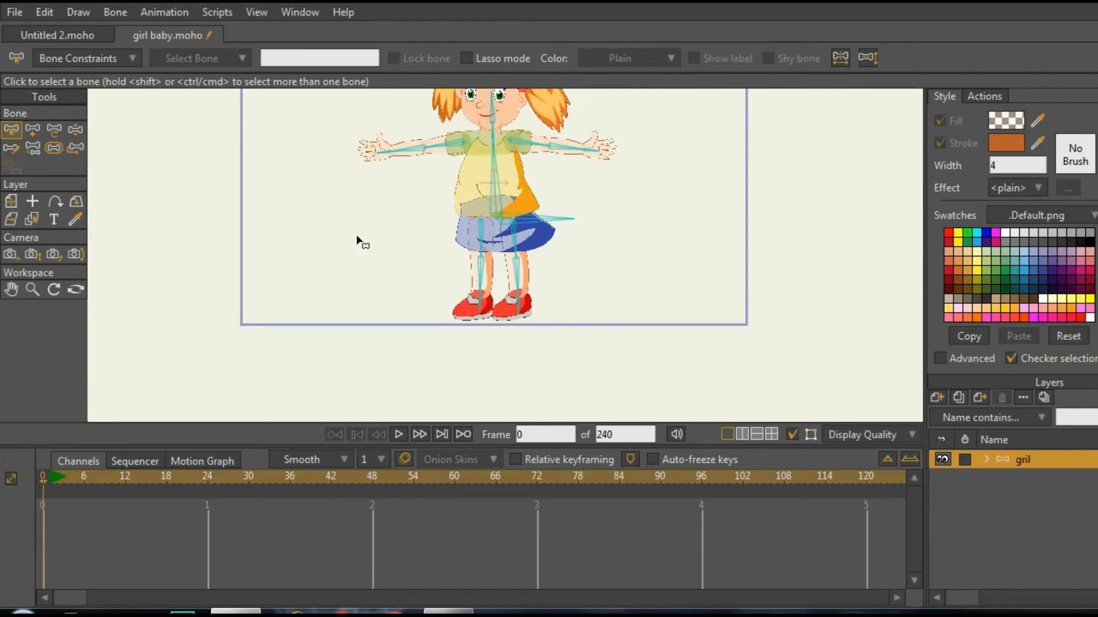
- Dismiss all chat notifications covering the layer list
left_click(33, 131)
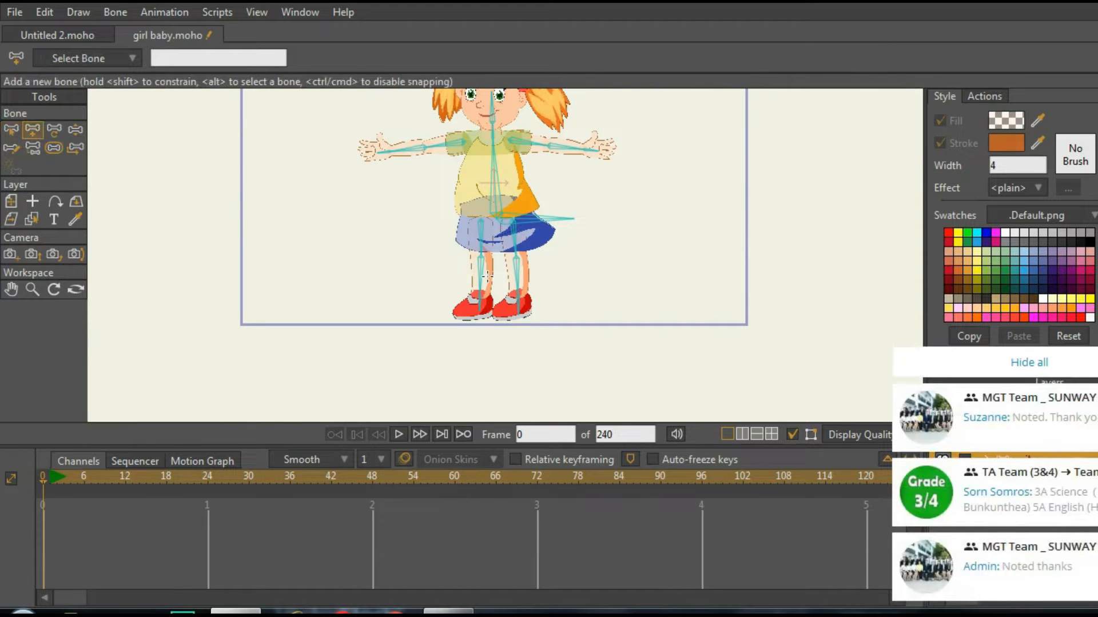
left_click(1012, 367)
scroll(525, 257, "up", 1)
scroll(525, 259, "down", 3)
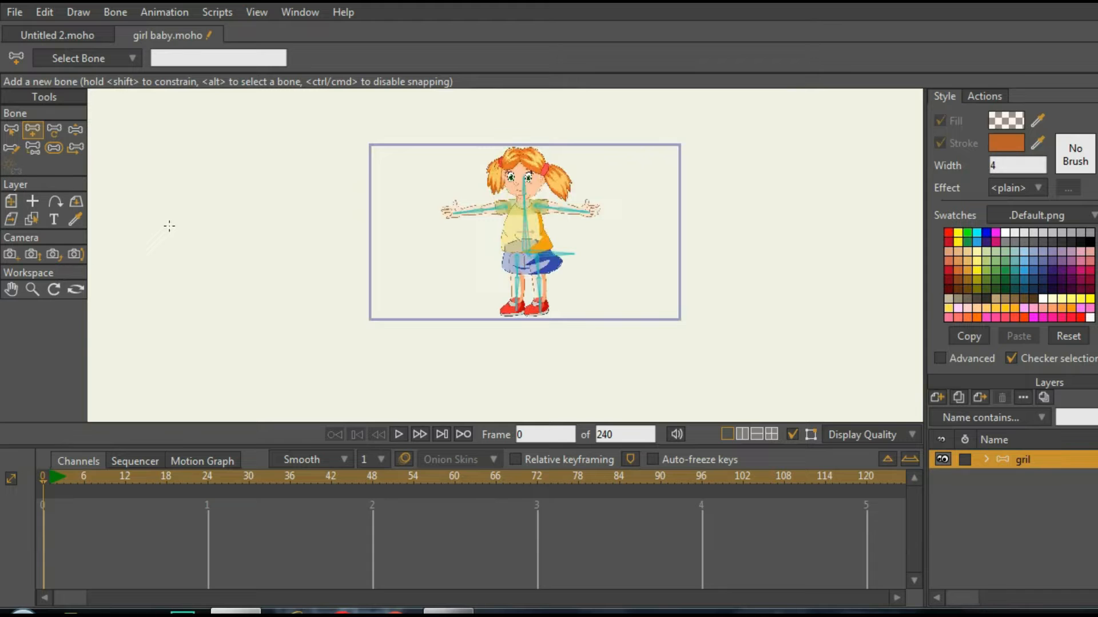
- With no parent bone selected, add a short horizontal bone at the feet L ankle, extending backward past the heel
left_click(12, 132)
scroll(576, 291, "up", 3)
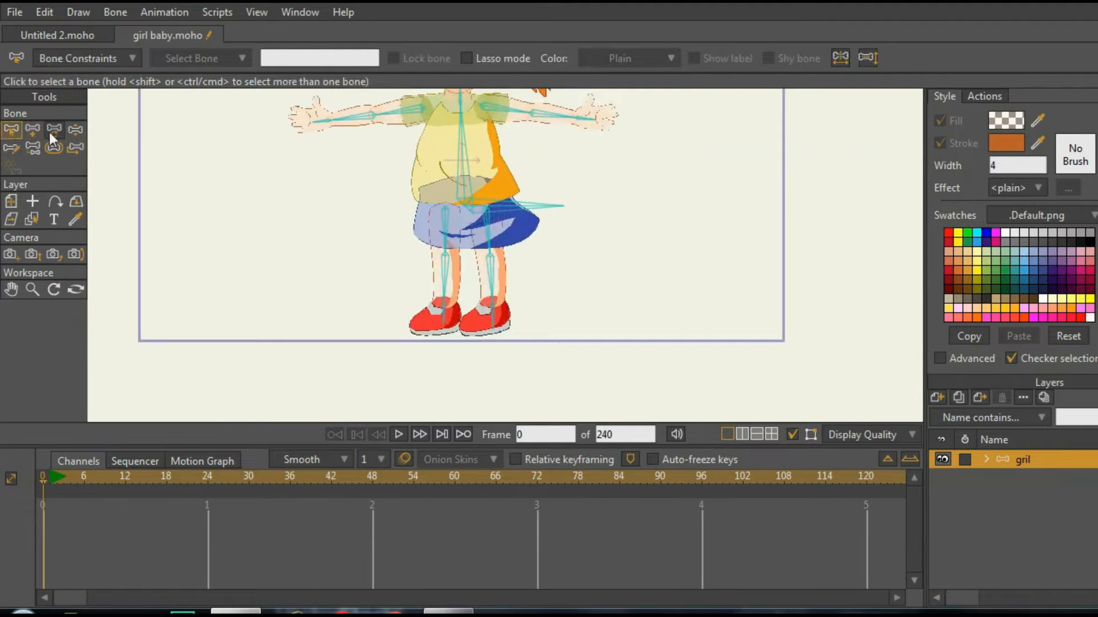
left_click(34, 133)
scroll(501, 314, "up", 2)
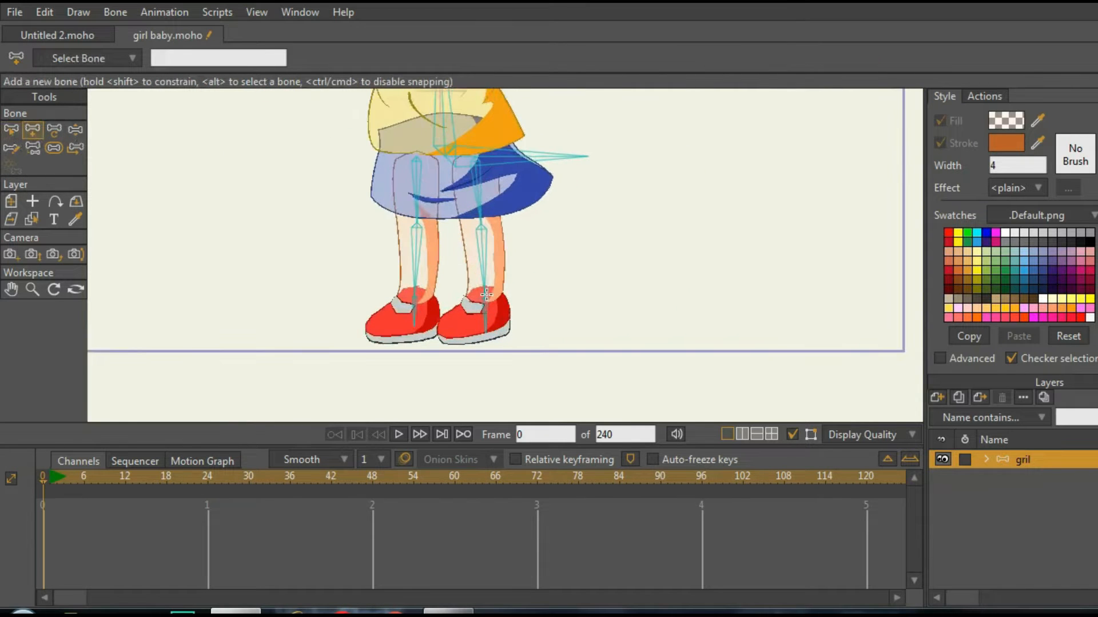
scroll(485, 295, "up", 2)
left_click_drag(501, 277, 579, 278)
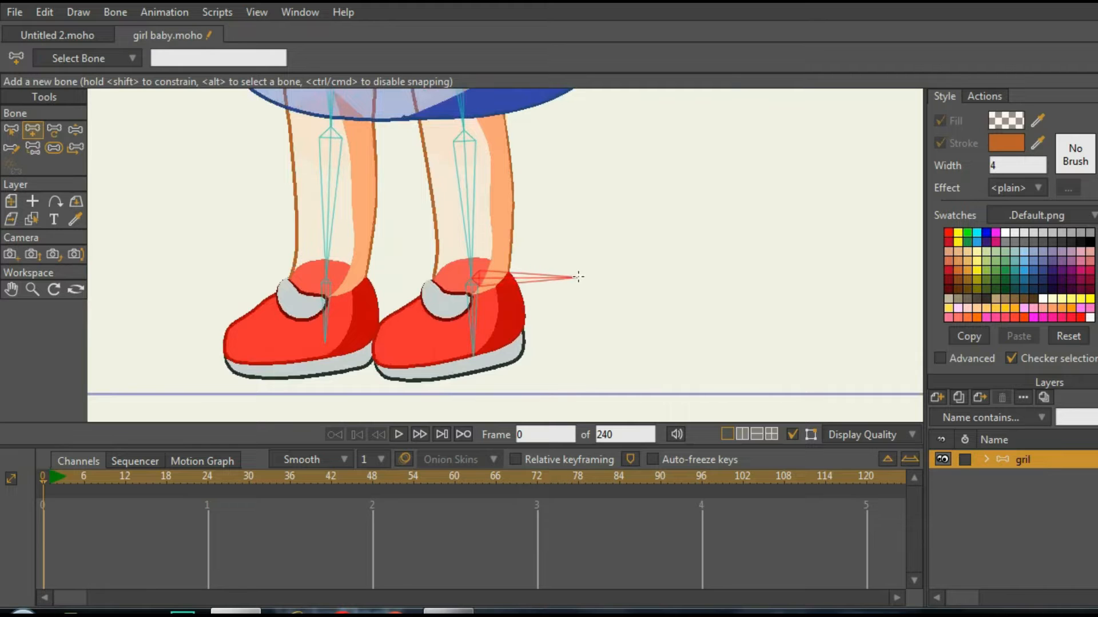
- Add a matching parentless horizontal bone at the other ankle, extending backward past the heel, and leave all bones deselected
left_click(11, 129)
left_click(203, 191)
left_click(33, 130)
scroll(315, 290, "up", 1)
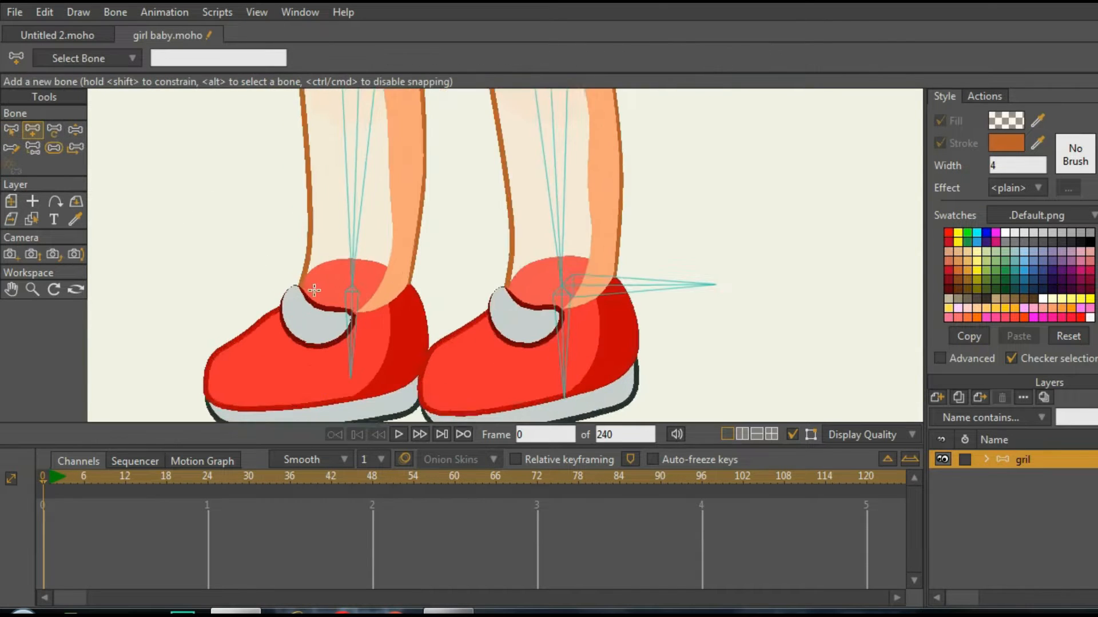
scroll(335, 286, "up", 1)
left_click_drag(353, 284, 497, 285)
scroll(496, 284, "down", 5)
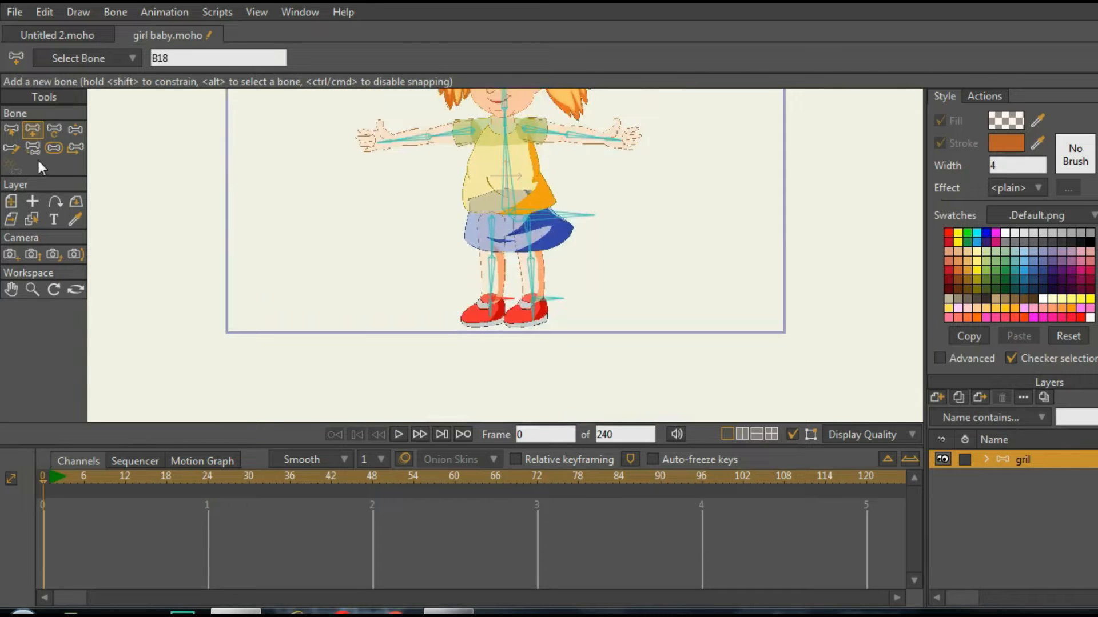
left_click(12, 130)
scroll(567, 315, "down", 1)
scroll(567, 313, "up", 3)
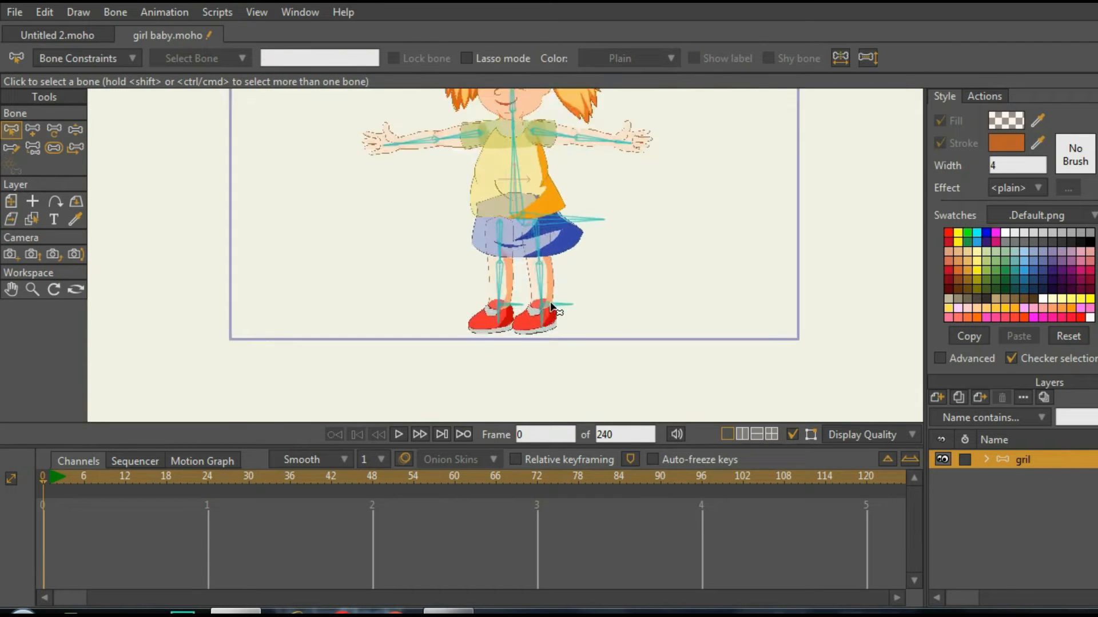
- Name the short heel bone at the character's left ankle "F L"
left_click(563, 309)
double_click(298, 59)
type("F")
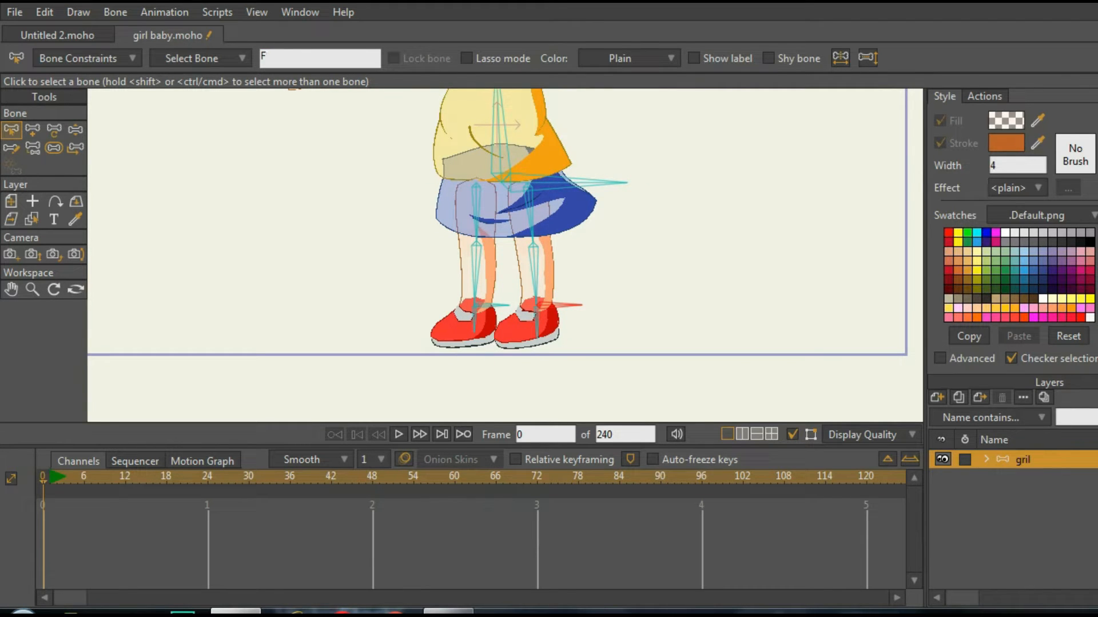
type("L")
key("Return")
- Name the matching heel bone at the character's other ankle "F R"
left_click(493, 309)
double_click(299, 59)
type("F")
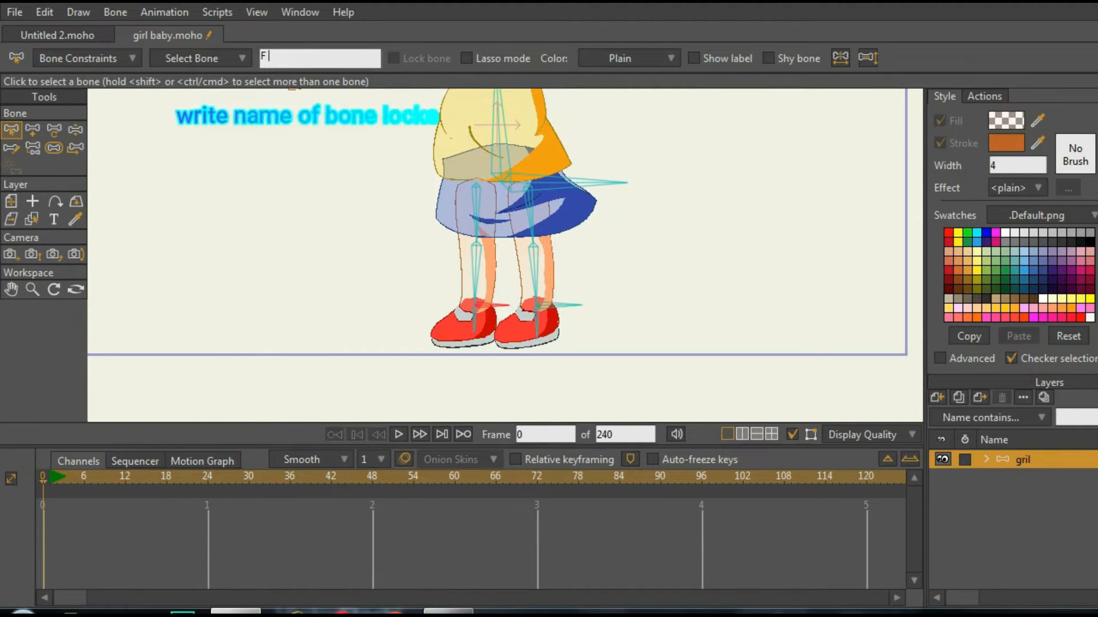
type(" R")
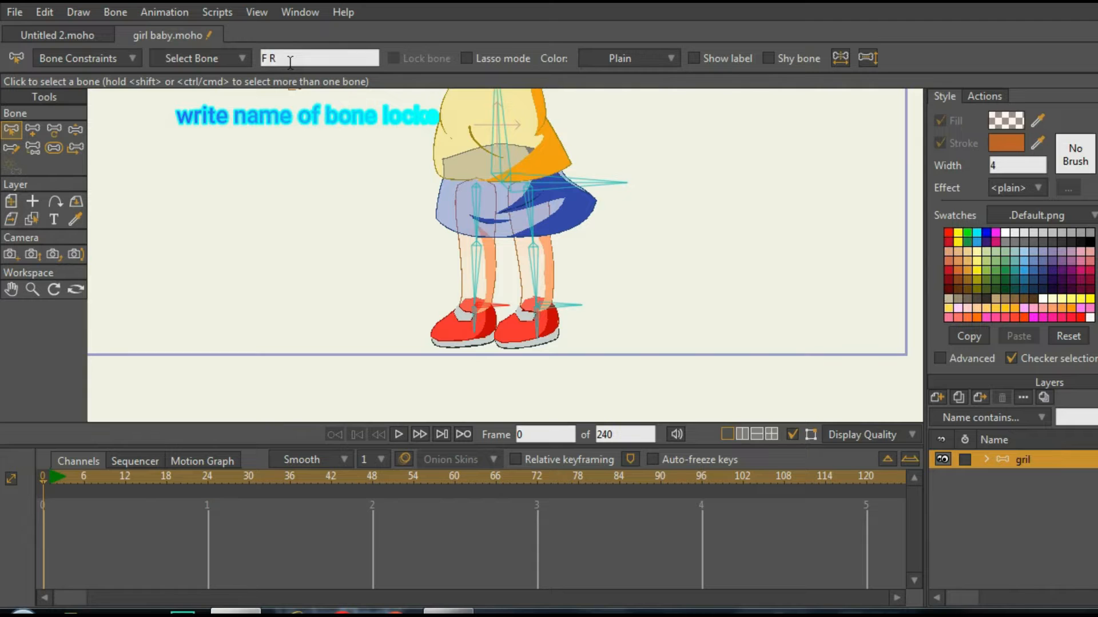
scroll(458, 247, "down", 5)
scroll(458, 248, "up", 4)
scroll(460, 311, "down", 6)
scroll(488, 306, "up", 4)
scroll(490, 294, "down", 5)
scroll(483, 257, "up", 3)
scroll(483, 251, "down", 2)
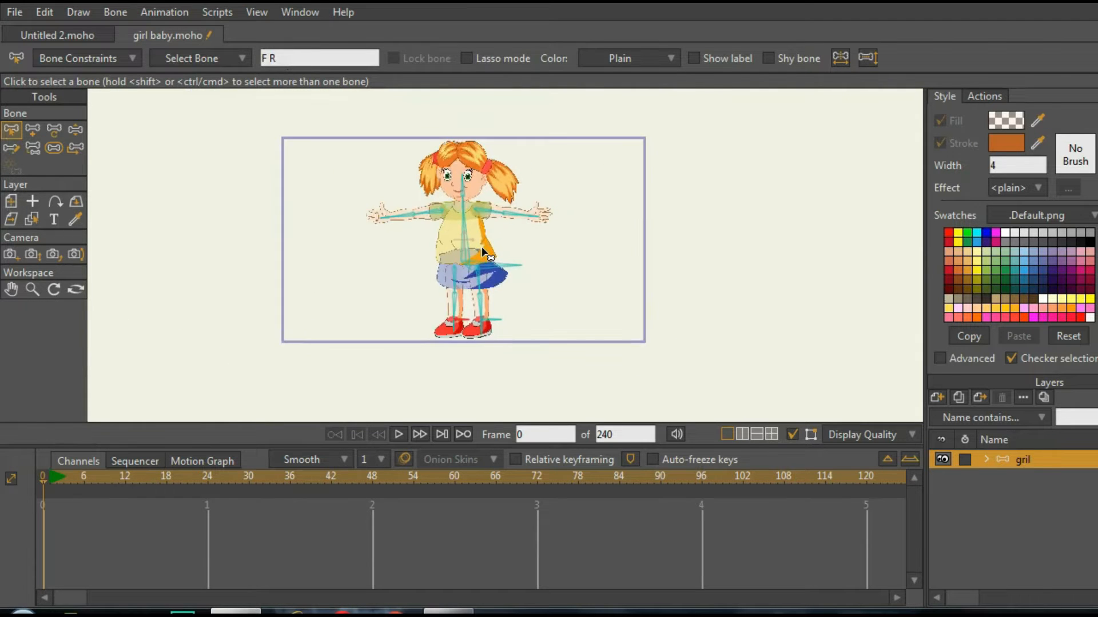
scroll(485, 252, "up", 3)
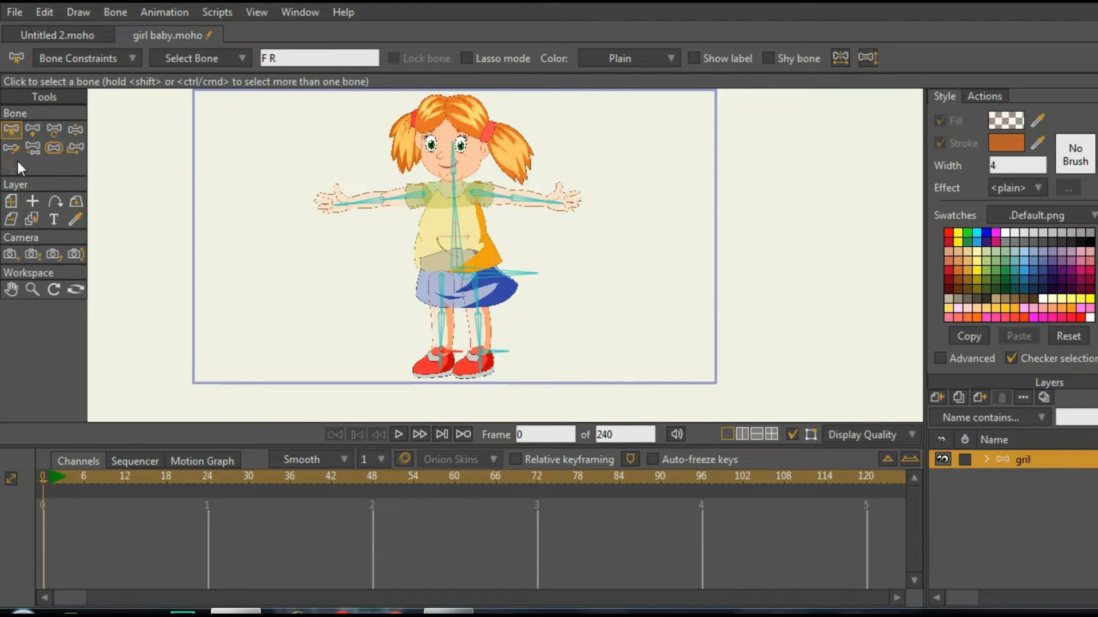
- Set the bone strength of every bone in the gril rig to 0, then leave all bones deselected
left_click(79, 131)
scroll(479, 281, "up", 2)
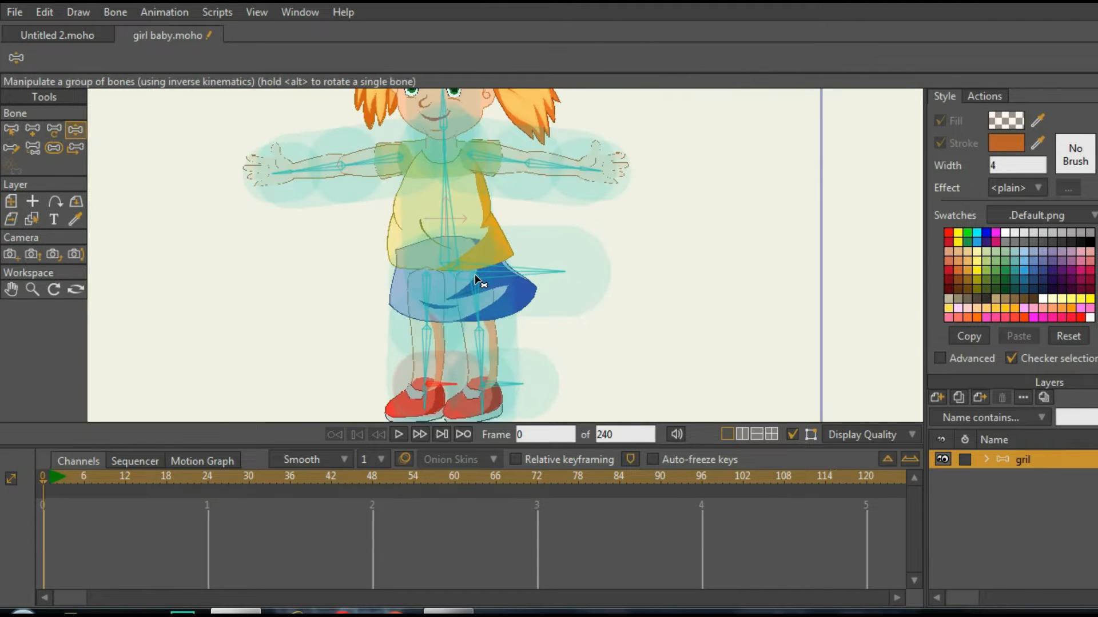
scroll(478, 280, "down", 1)
left_click(11, 131)
scroll(233, 171, "down", 2)
left_click_drag(232, 169, 432, 355)
scroll(212, 177, "up", 2)
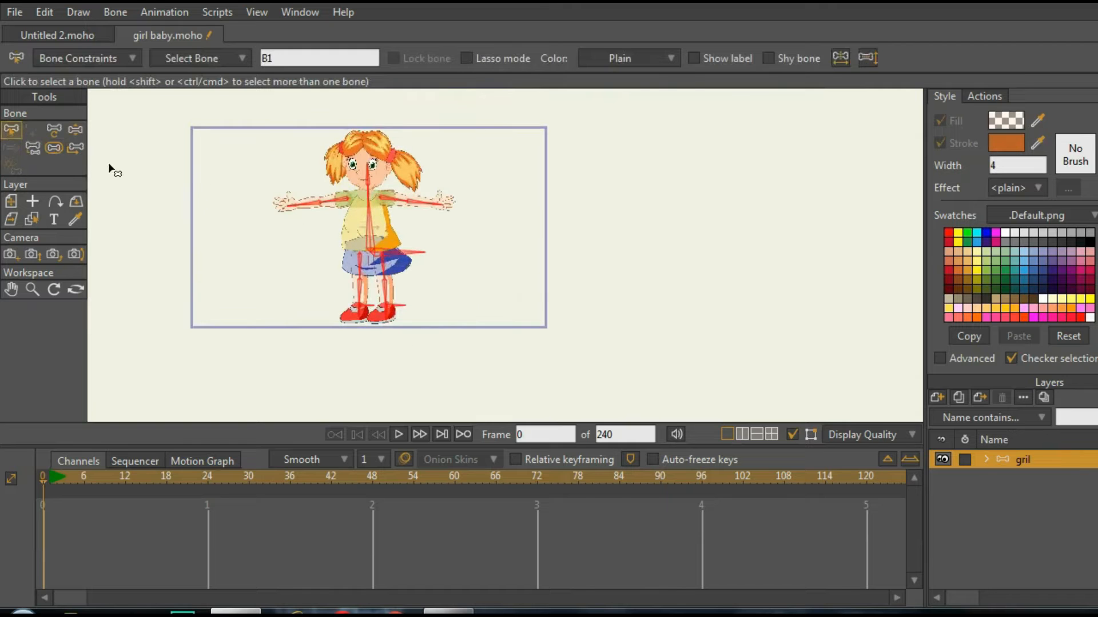
left_click(53, 148)
scroll(325, 235, "up", 2)
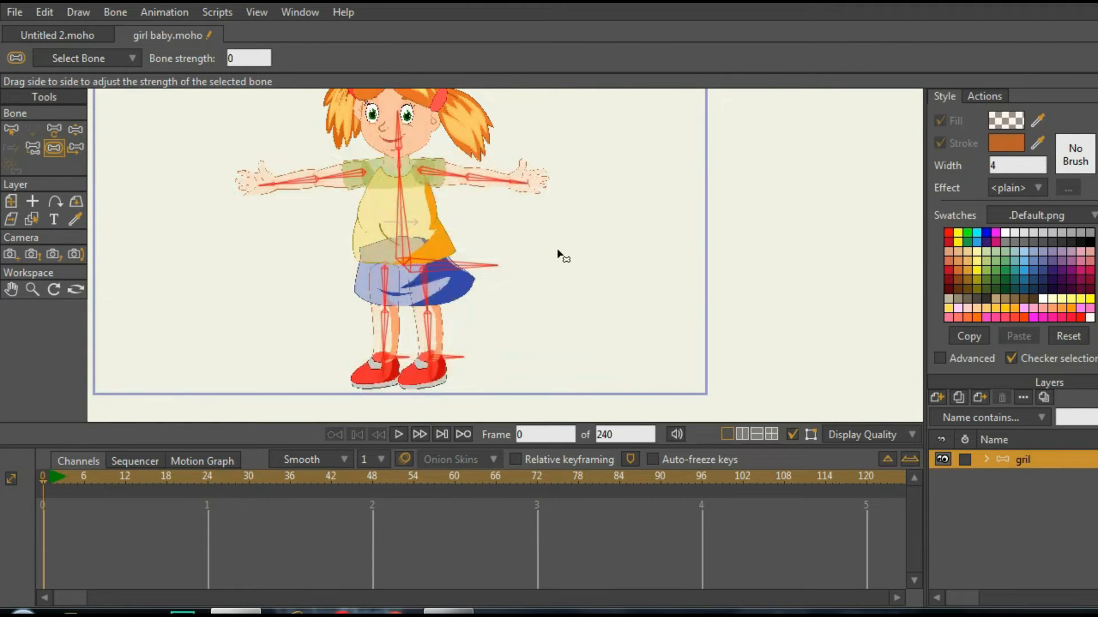
scroll(560, 254, "down", 2)
left_click(11, 130)
left_click(209, 177)
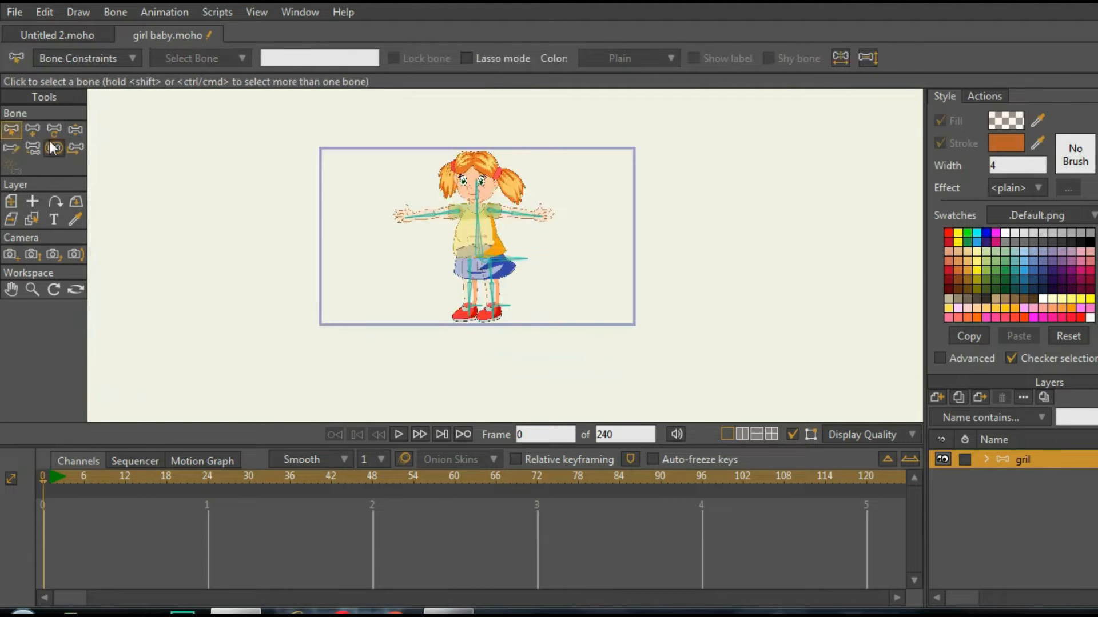
- Bind all points of the waist layer to the horizontal hip bone
left_click(75, 130)
scroll(505, 212, "up", 2)
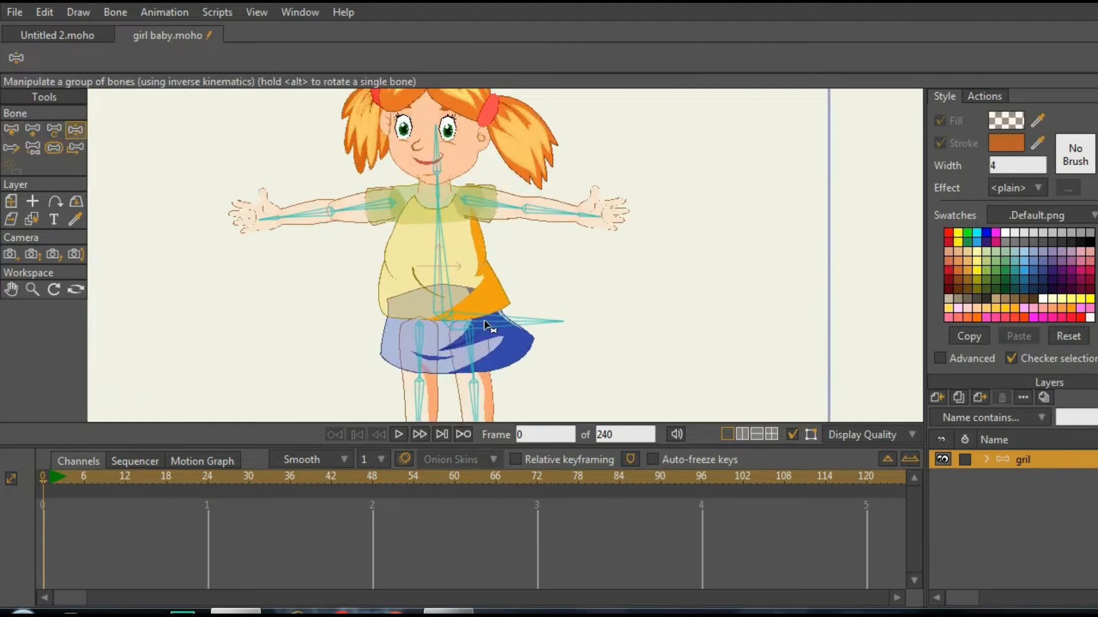
scroll(498, 322, "down", 1)
scroll(498, 360, "up", 2)
scroll(497, 360, "down", 2)
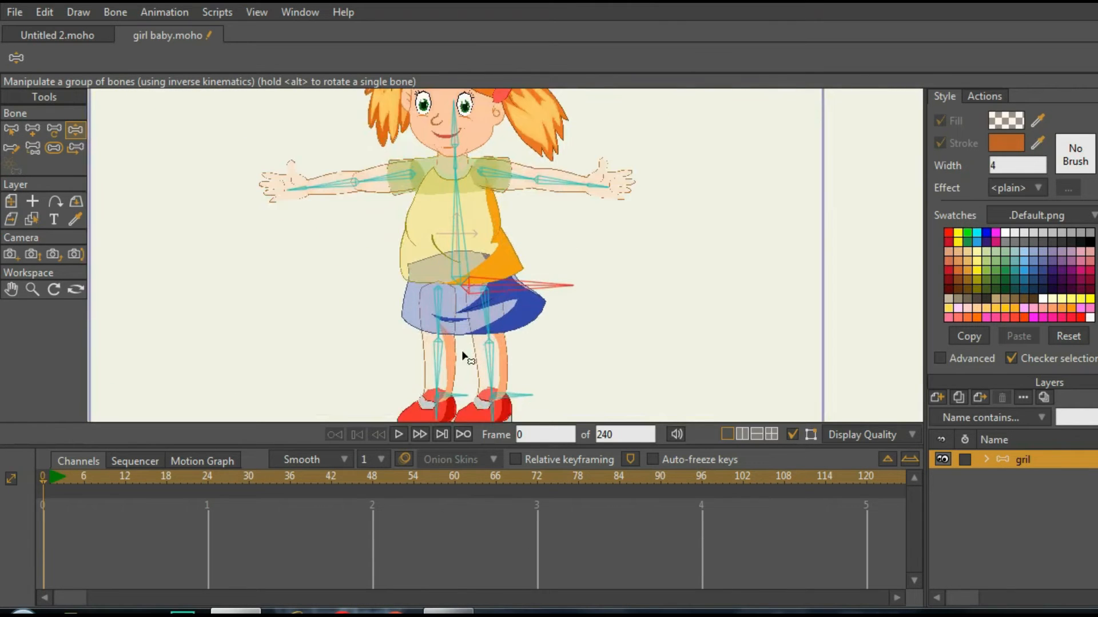
left_click(32, 219)
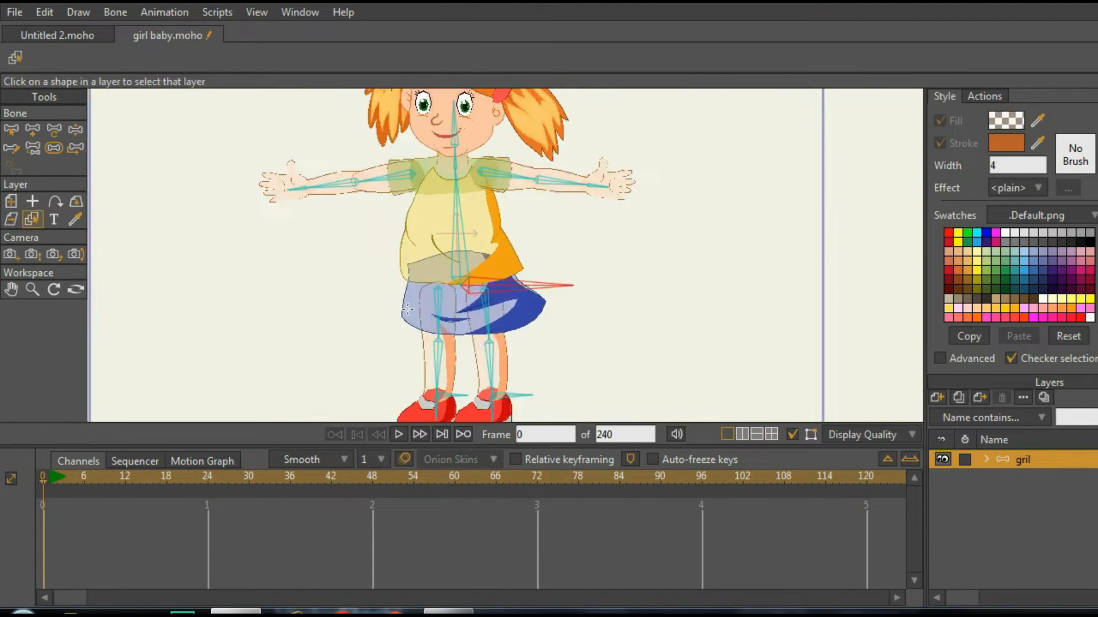
left_click(524, 313)
scroll(525, 312, "up", 1)
scroll(524, 312, "up", 1)
left_click(76, 290)
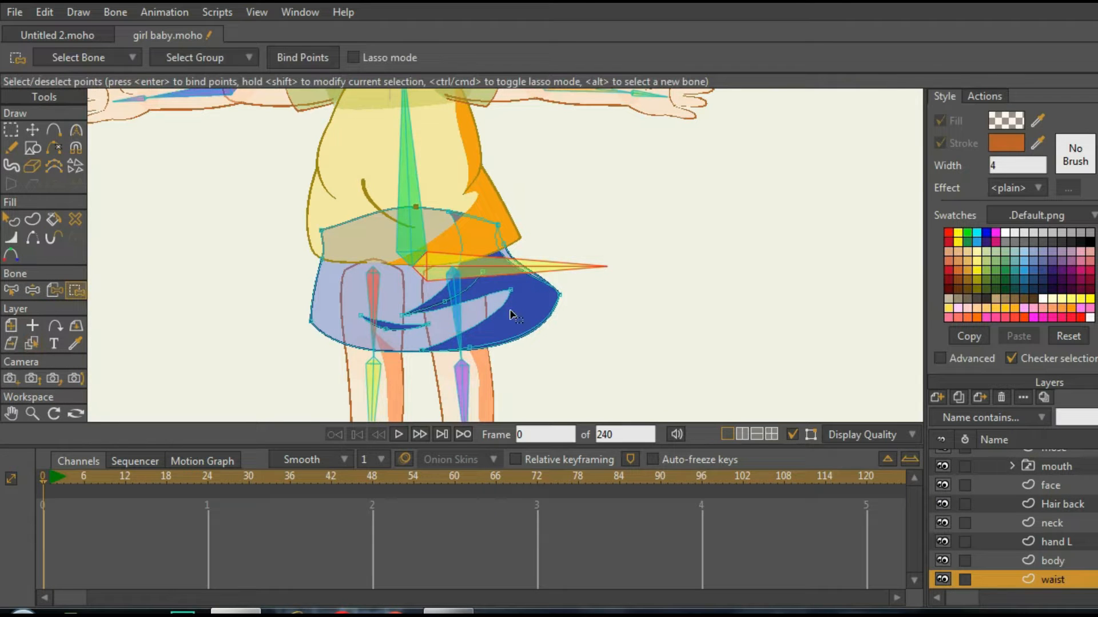
left_click_drag(244, 155, 611, 388)
left_click(310, 56)
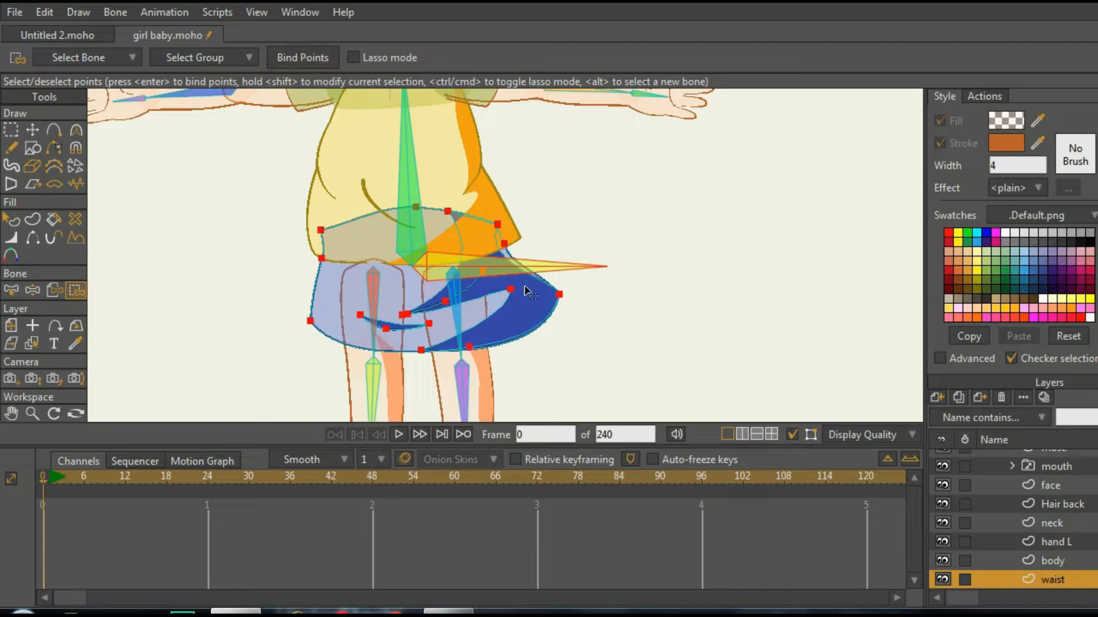
scroll(526, 287, "down", 3)
scroll(526, 287, "up", 1)
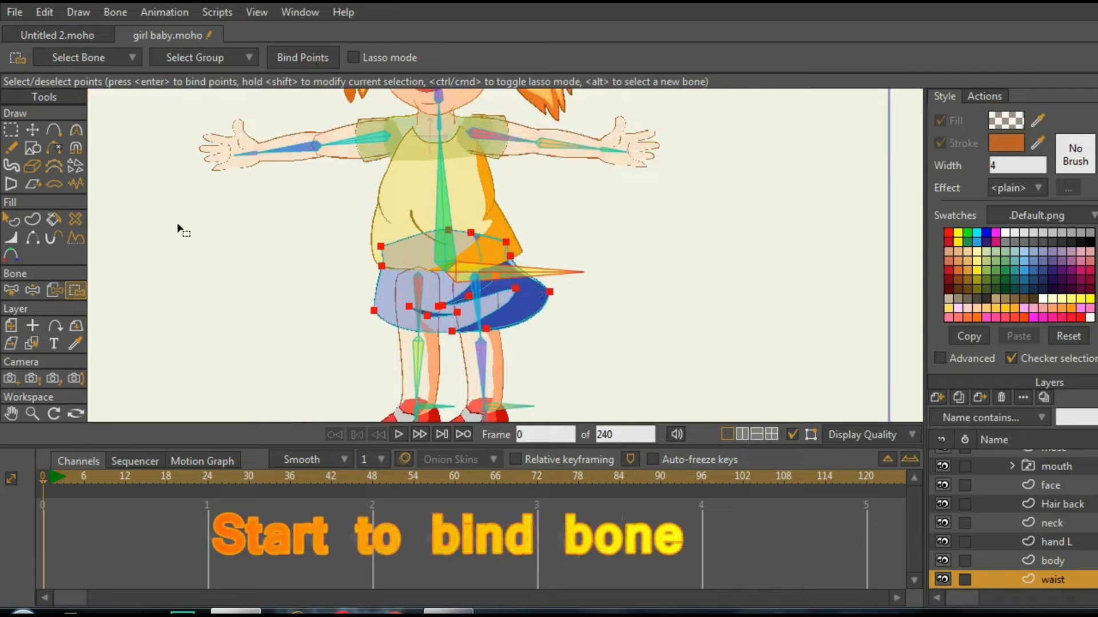
- Bind all points of the body layer to the long vertical spine bone
left_click(33, 290)
left_click(447, 196)
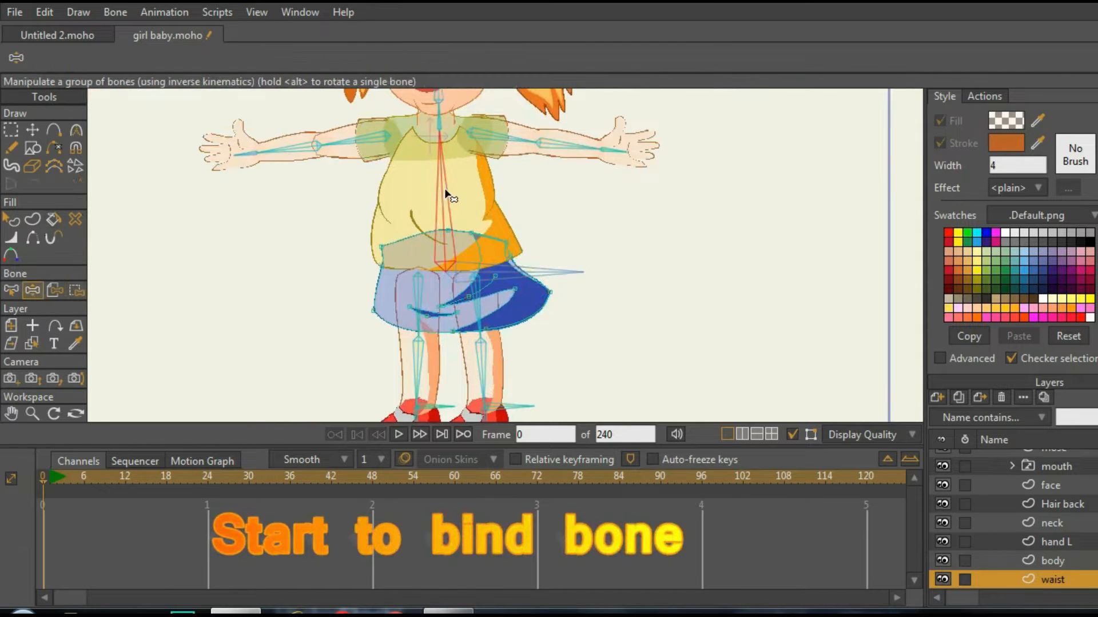
left_click(32, 344)
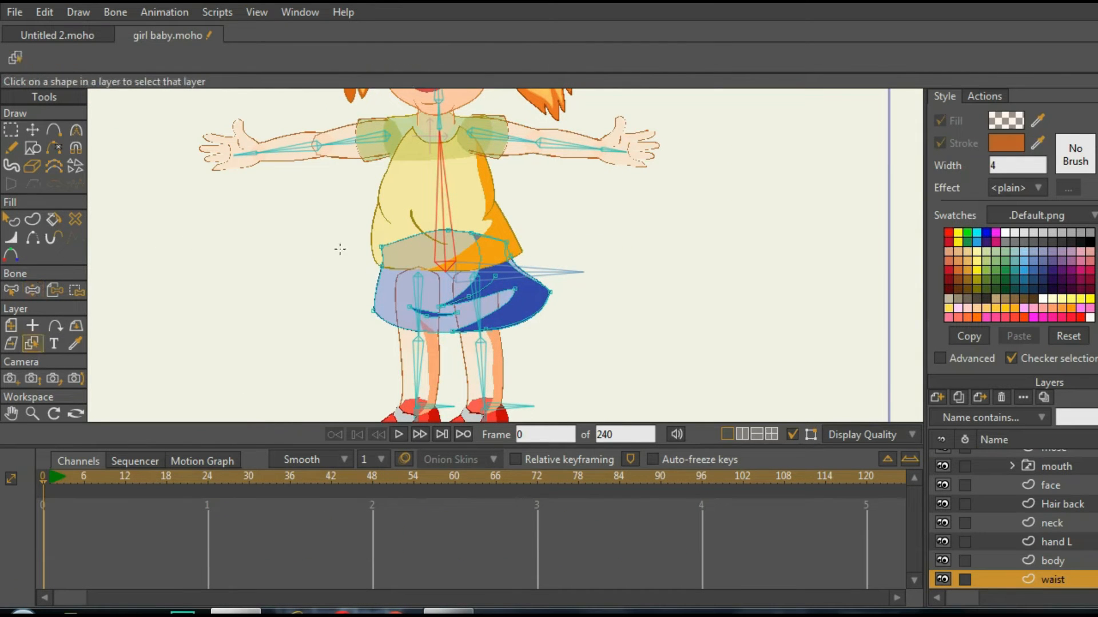
left_click(428, 190)
left_click(73, 289)
scroll(432, 273, "down", 2)
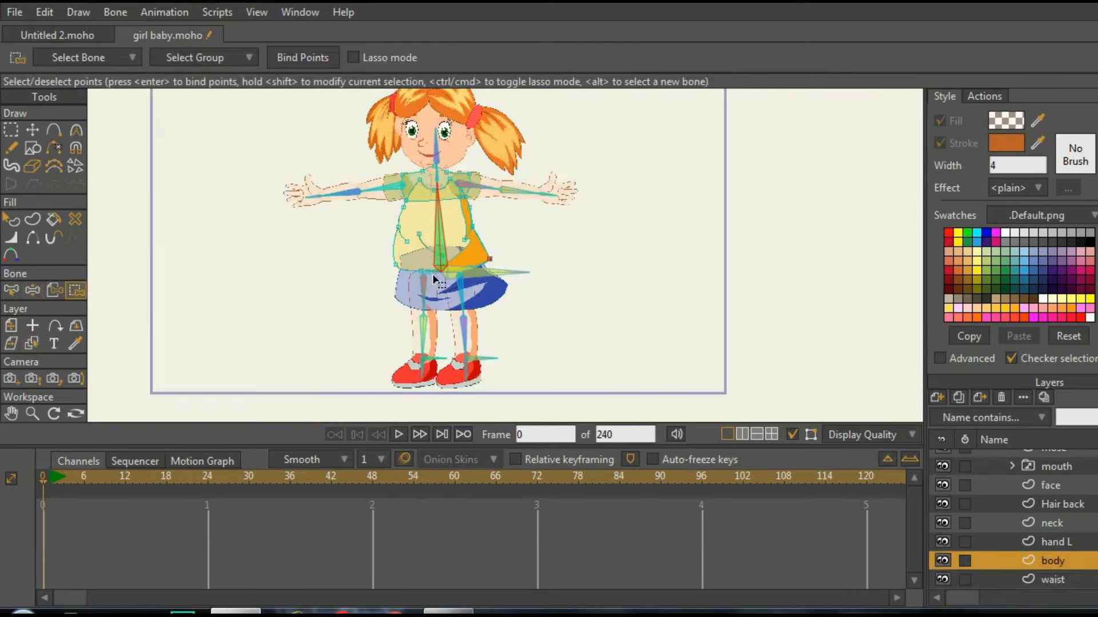
scroll(432, 273, "up", 2)
left_click_drag(366, 137, 554, 342)
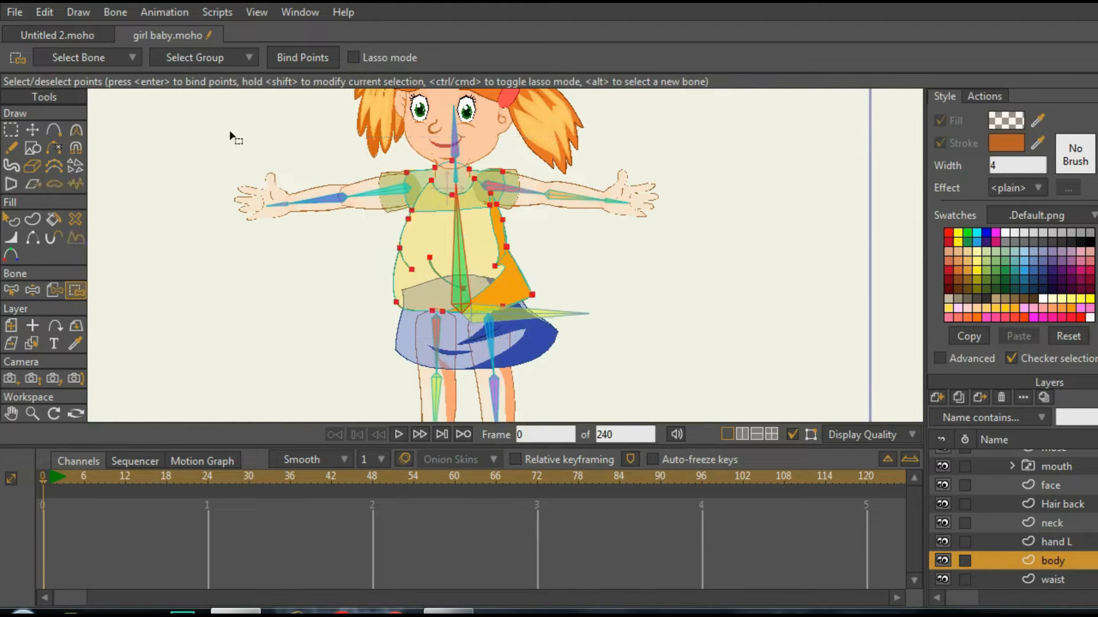
left_click(302, 60)
scroll(469, 222, "down", 3)
scroll(496, 228, "up", 5)
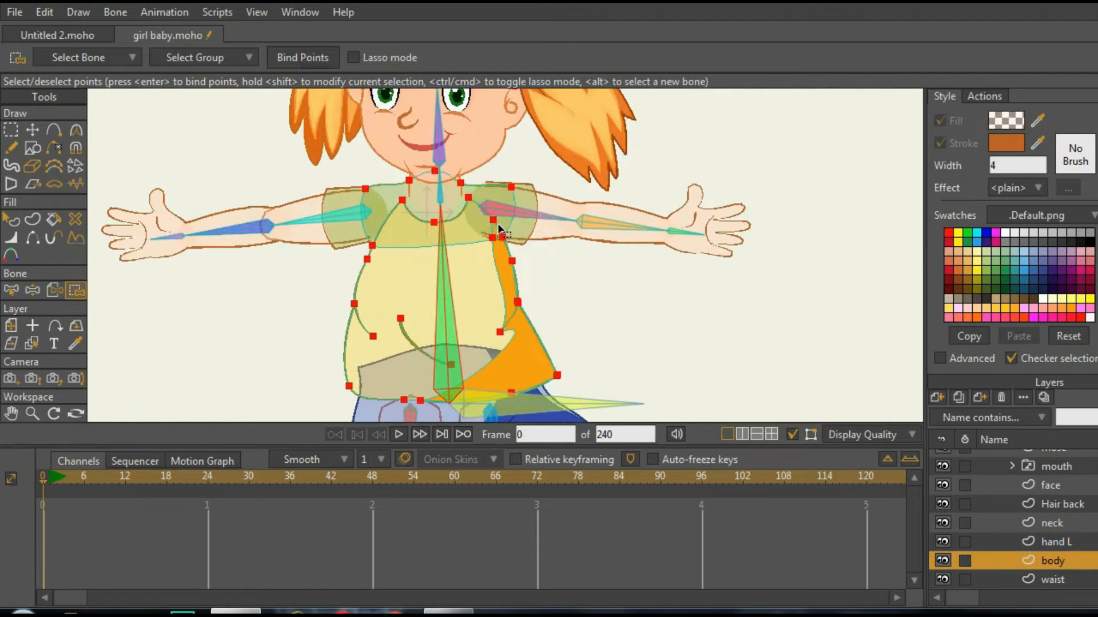
scroll(499, 230, "down", 1)
scroll(516, 270, "up", 2)
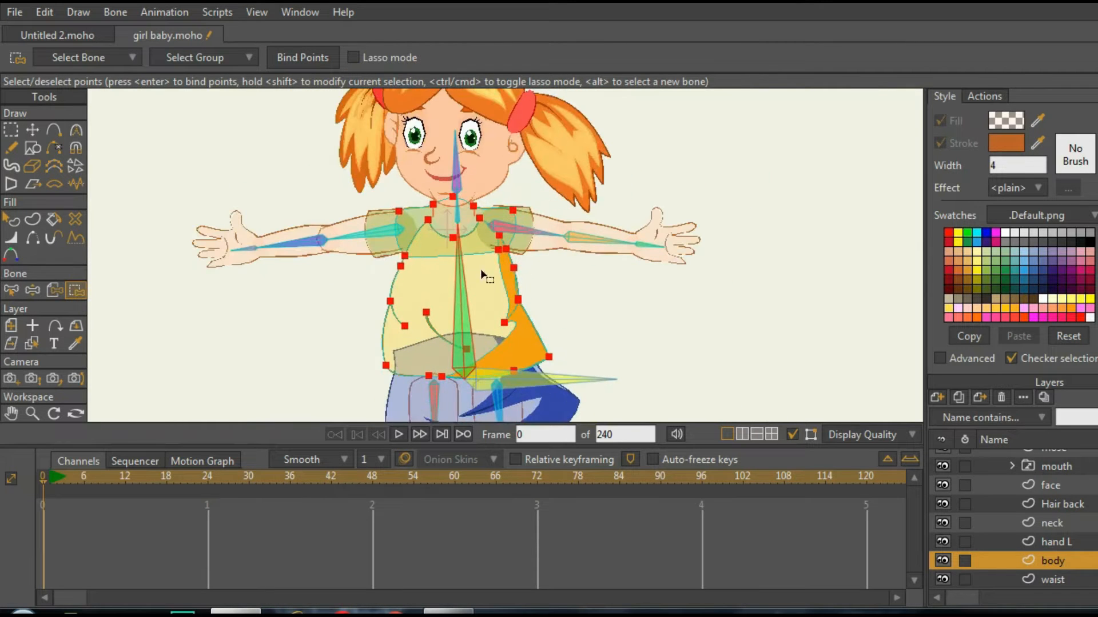
- Bind all points of the neck layer to the short neck bone B3
left_click(11, 289)
left_click(460, 214)
scroll(460, 214, "up", 2)
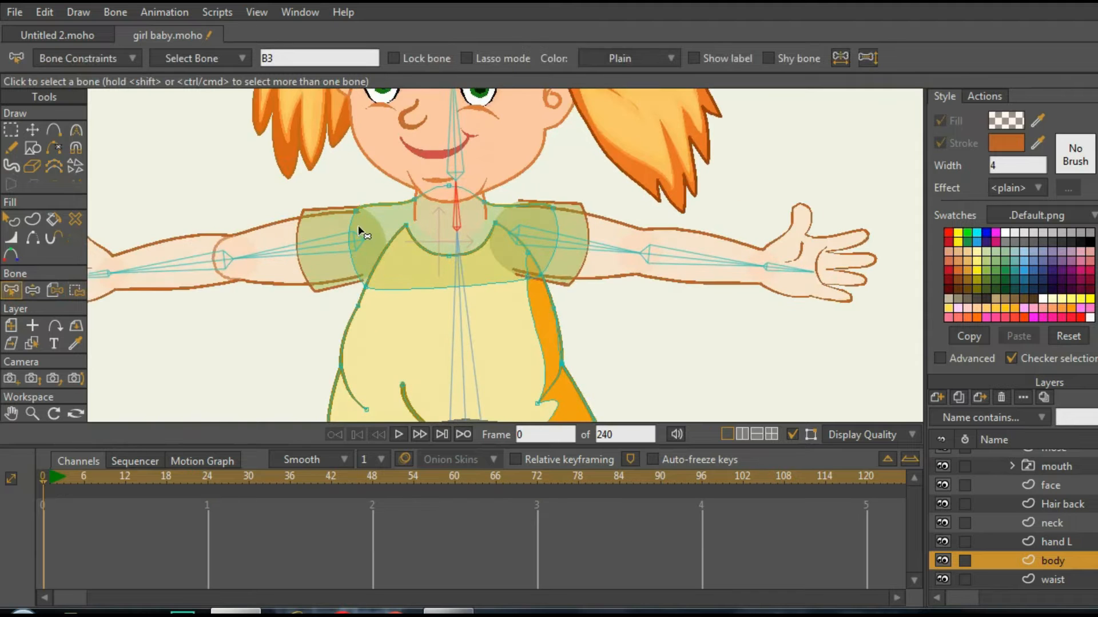
left_click(76, 290)
scroll(470, 197, "up", 2)
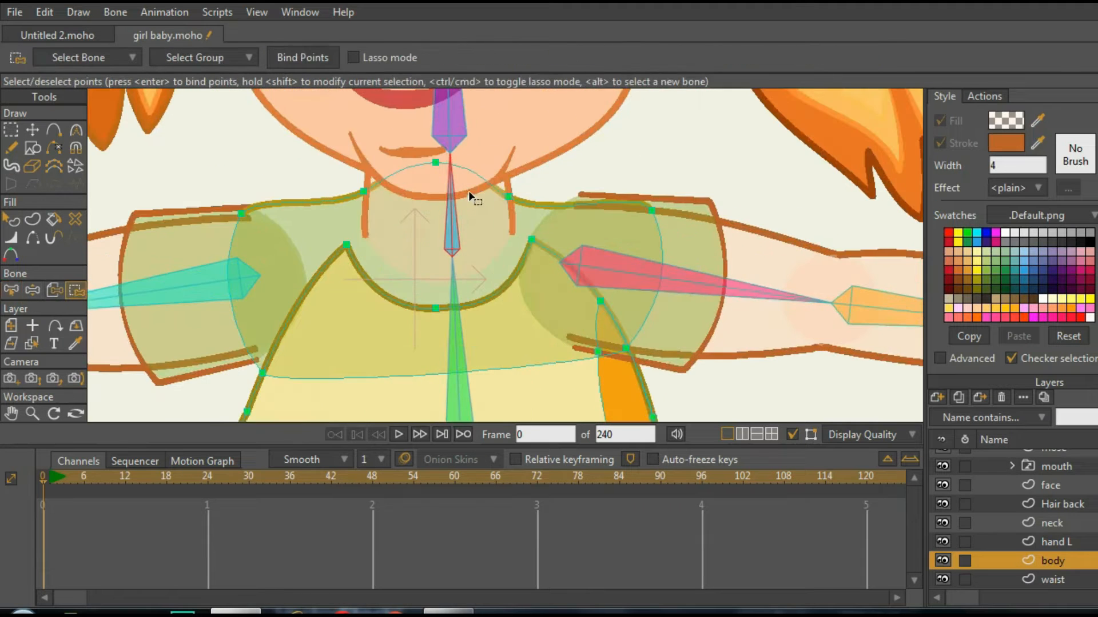
left_click(32, 343)
left_click(509, 188)
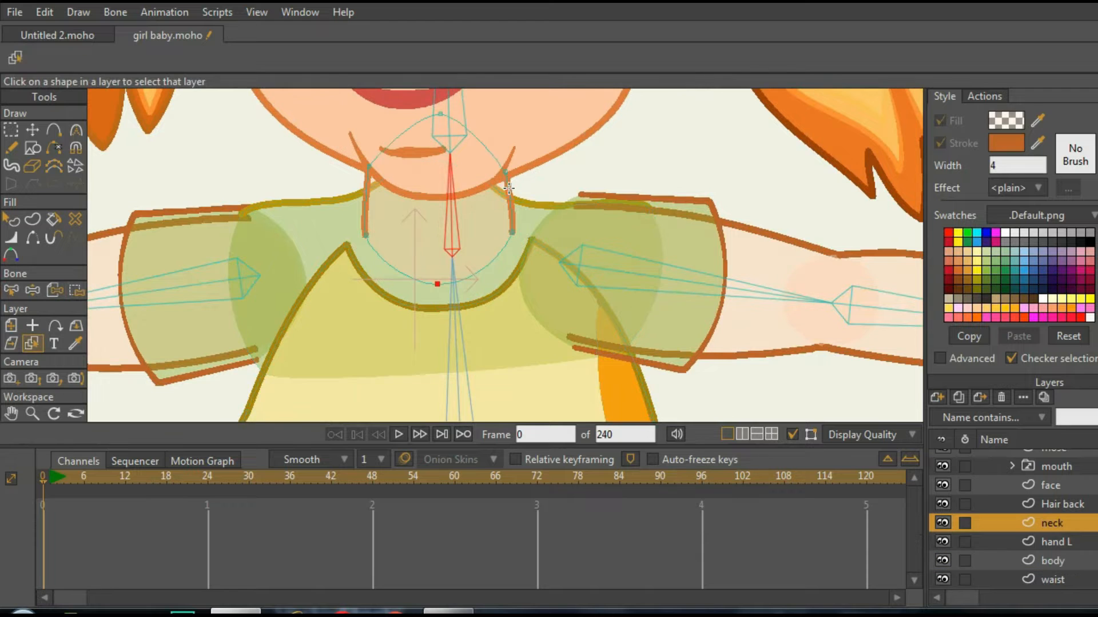
left_click(76, 290)
scroll(403, 336, "down", 2)
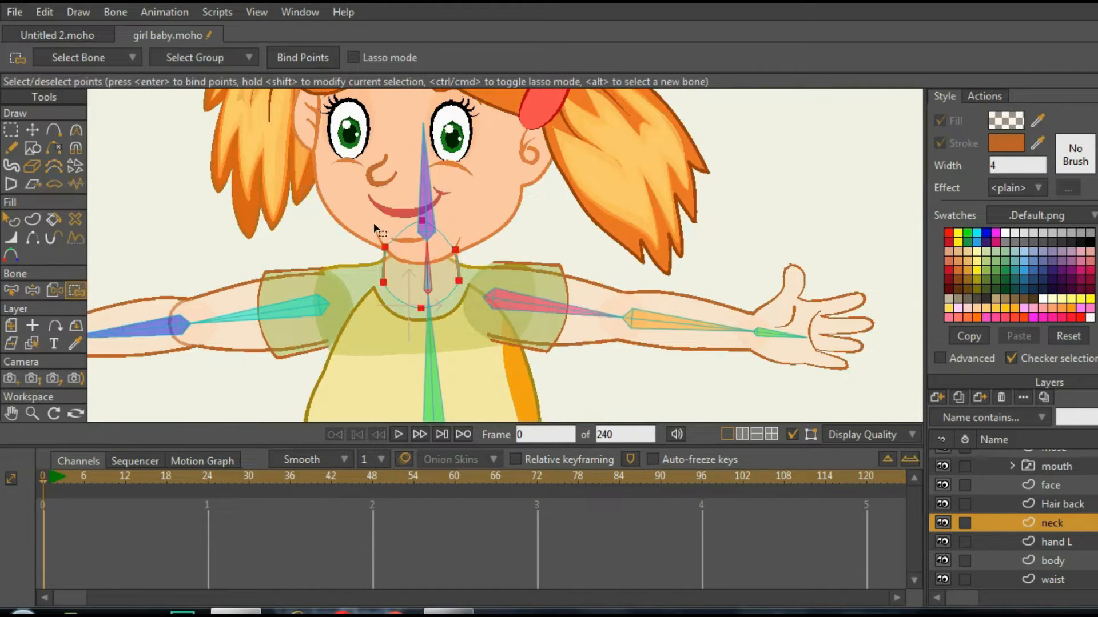
scroll(449, 257, "down", 3)
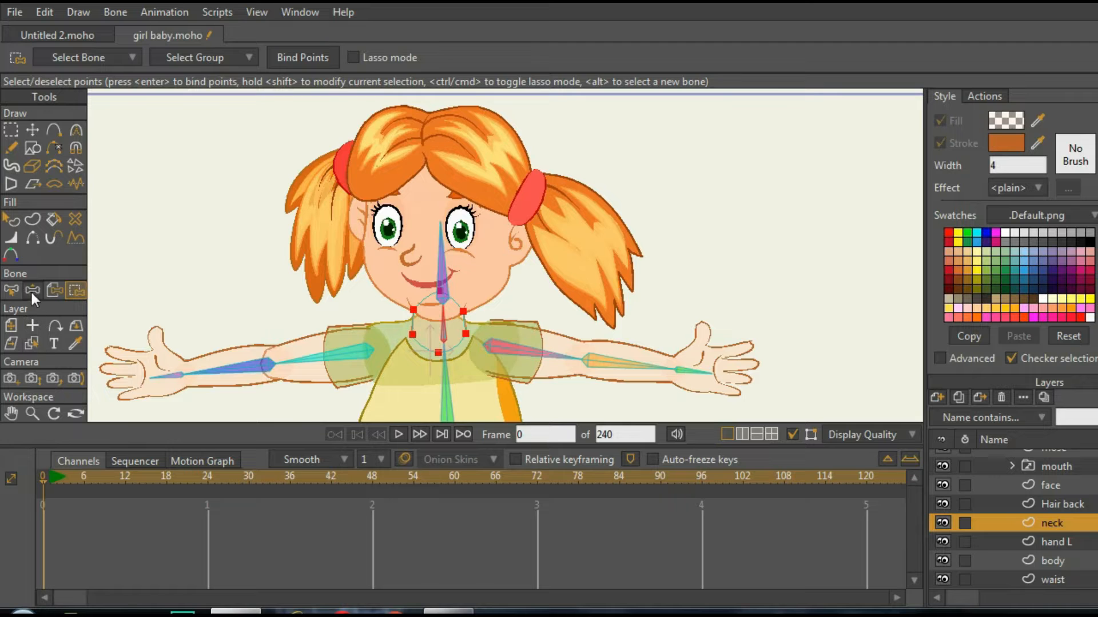
- Bind all points of the face layer to the head bone B4
left_click(33, 291)
scroll(447, 263, "up", 4)
left_click(32, 343)
left_click(493, 240)
scroll(169, 245, "down", 2)
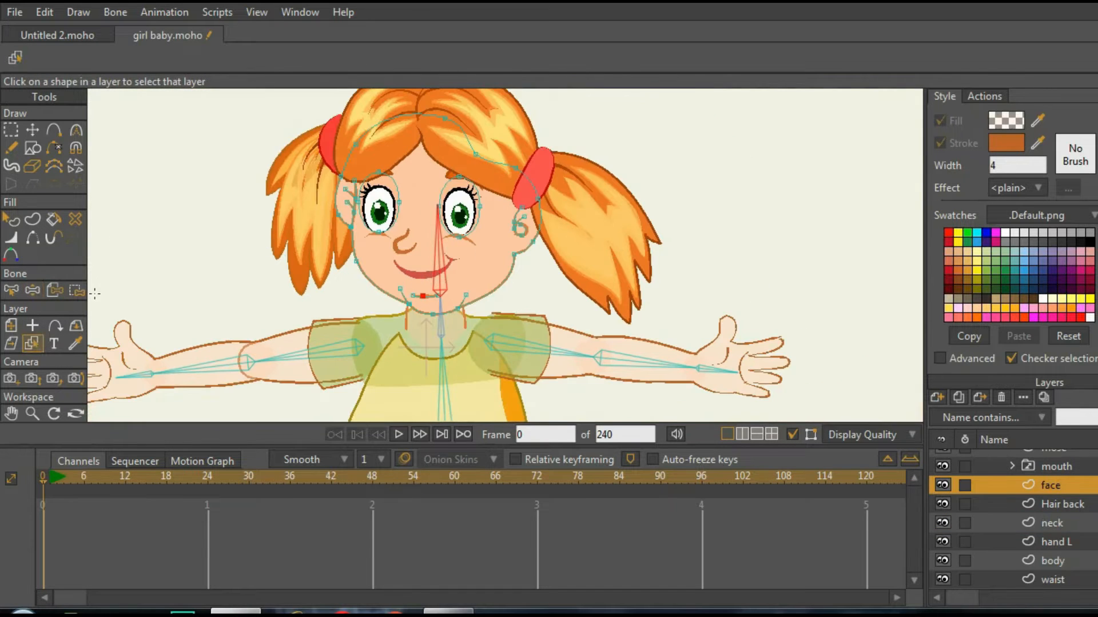
left_click(77, 290)
scroll(409, 271, "down", 2)
left_click_drag(288, 183, 548, 389)
scroll(393, 176, "up", 2)
left_click(307, 55)
scroll(479, 255, "down", 3)
scroll(449, 264, "up", 3)
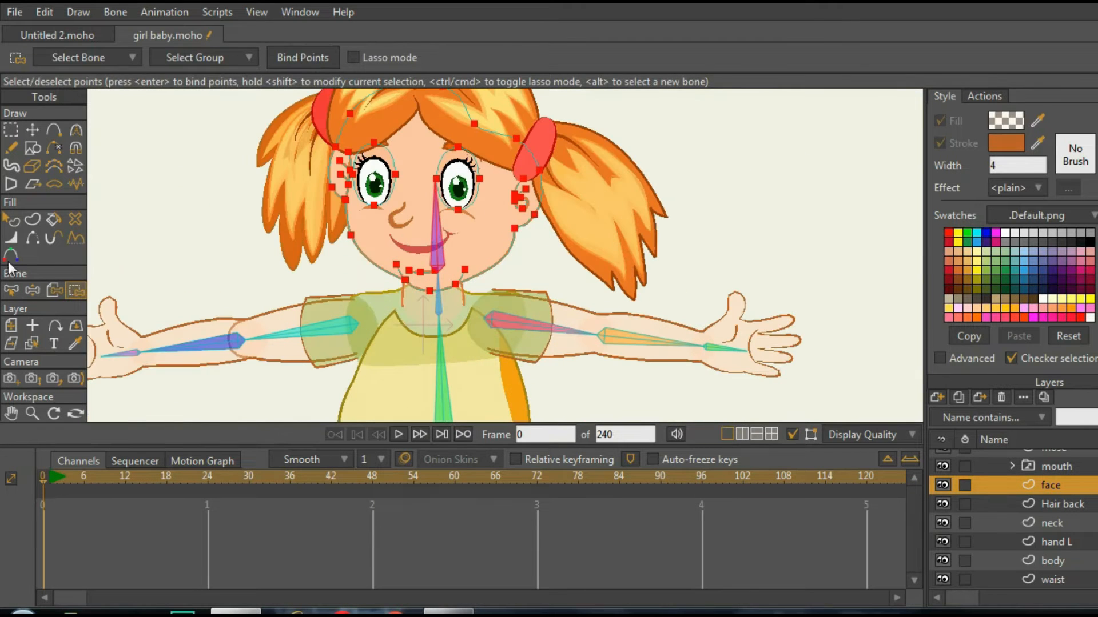
- Bind all points of the visible smiling mouth layer in the mouth group to the head bone
left_click(11, 290)
scroll(391, 233, "up", 2)
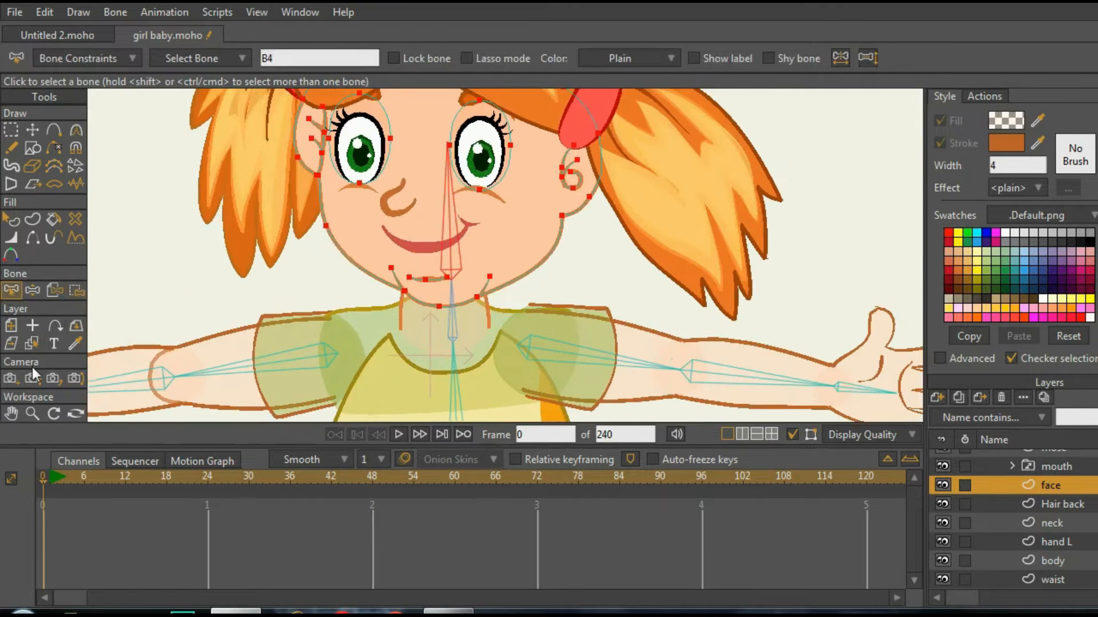
left_click(30, 342)
scroll(436, 237, "down", 3)
scroll(436, 238, "up", 3)
left_click(436, 237)
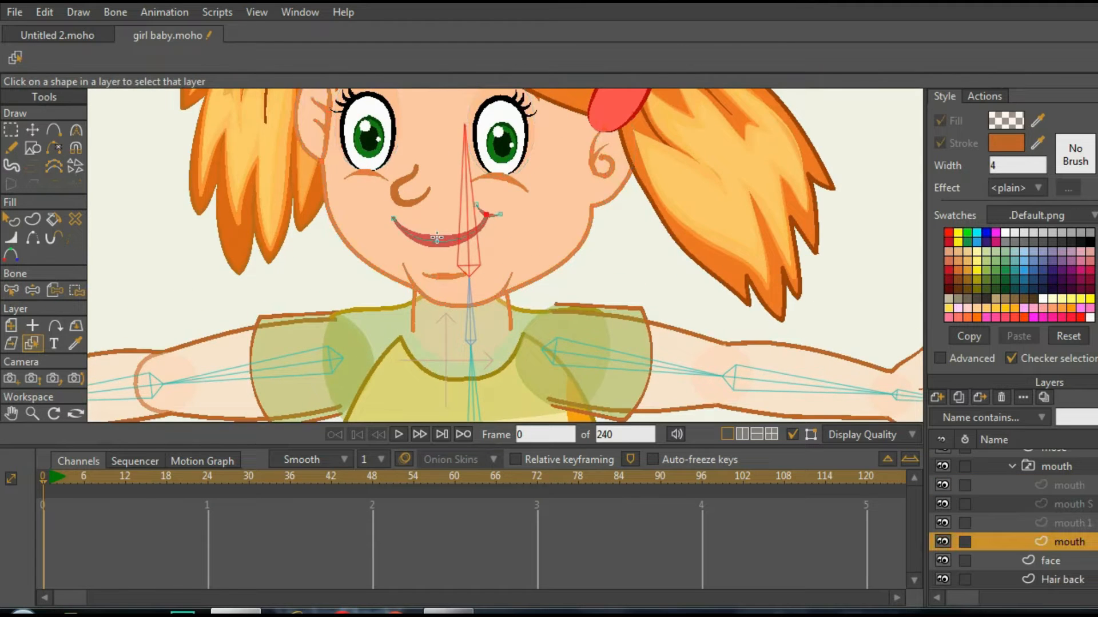
scroll(437, 237, "down", 3)
left_click(75, 291)
left_click_drag(375, 215, 527, 280)
scroll(456, 222, "up", 3)
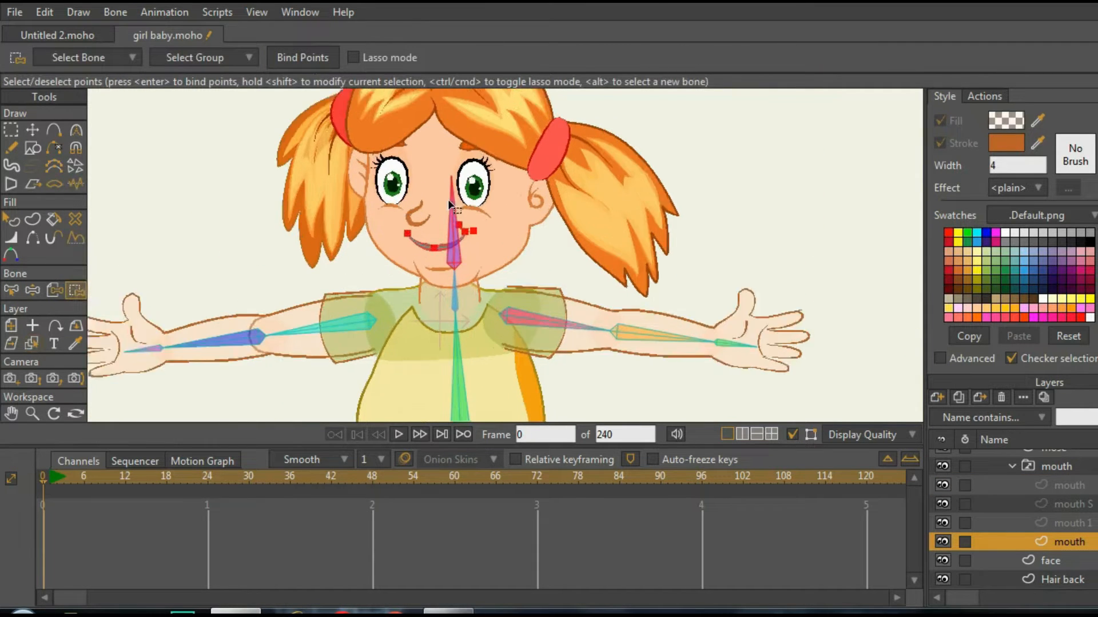
scroll(471, 249, "down", 3)
scroll(471, 249, "up", 1)
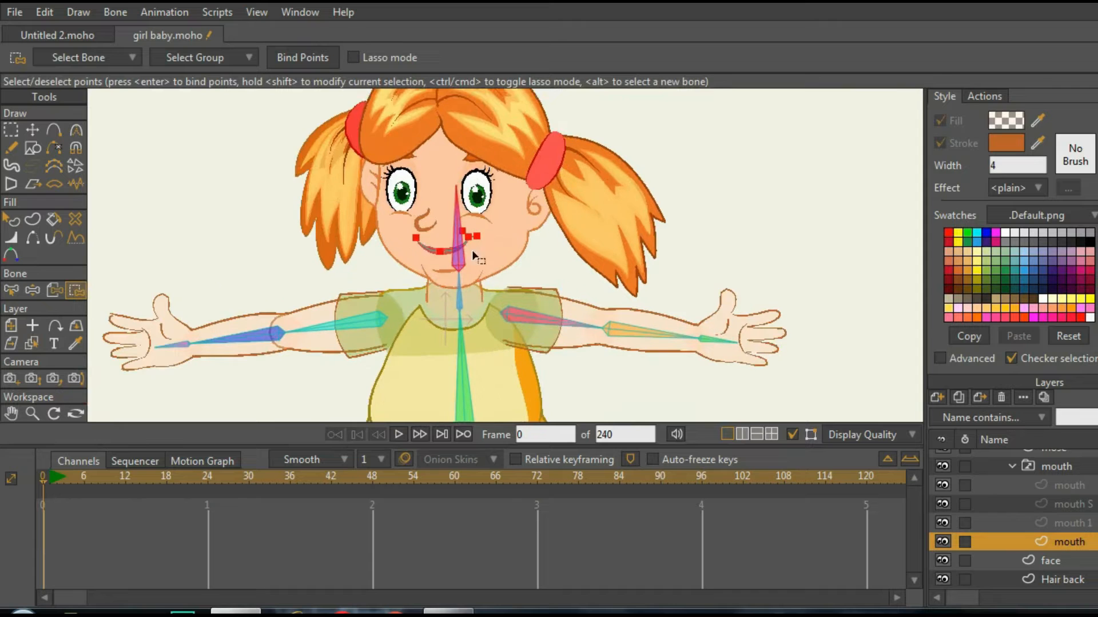
- Bind the points of the mouth 1 and mouth S layers to the head bone
left_click(1065, 522)
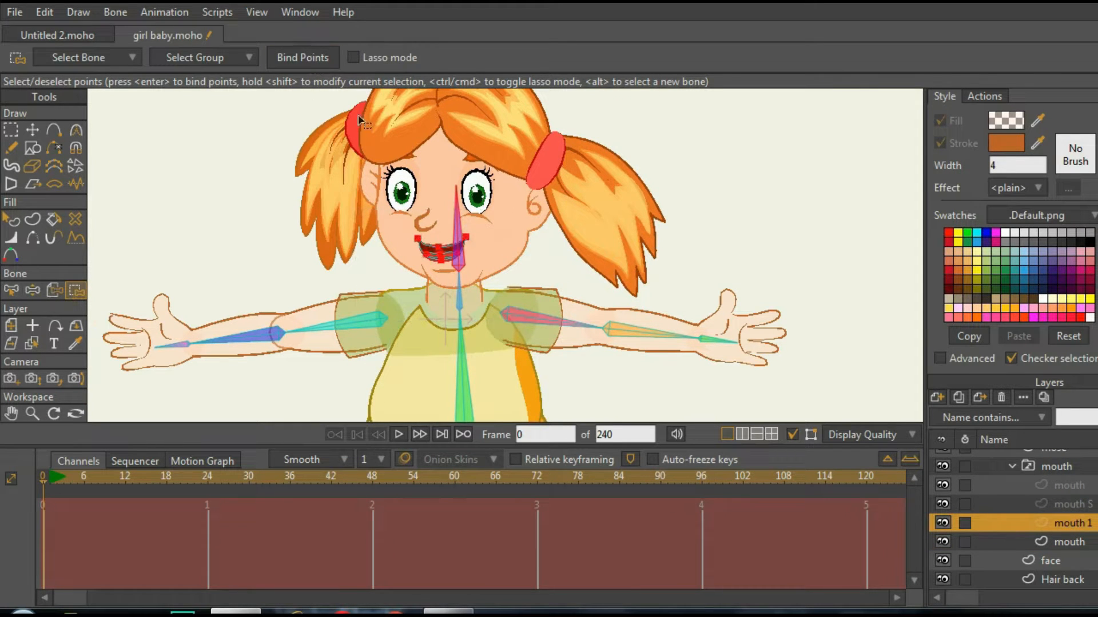
left_click(1072, 504)
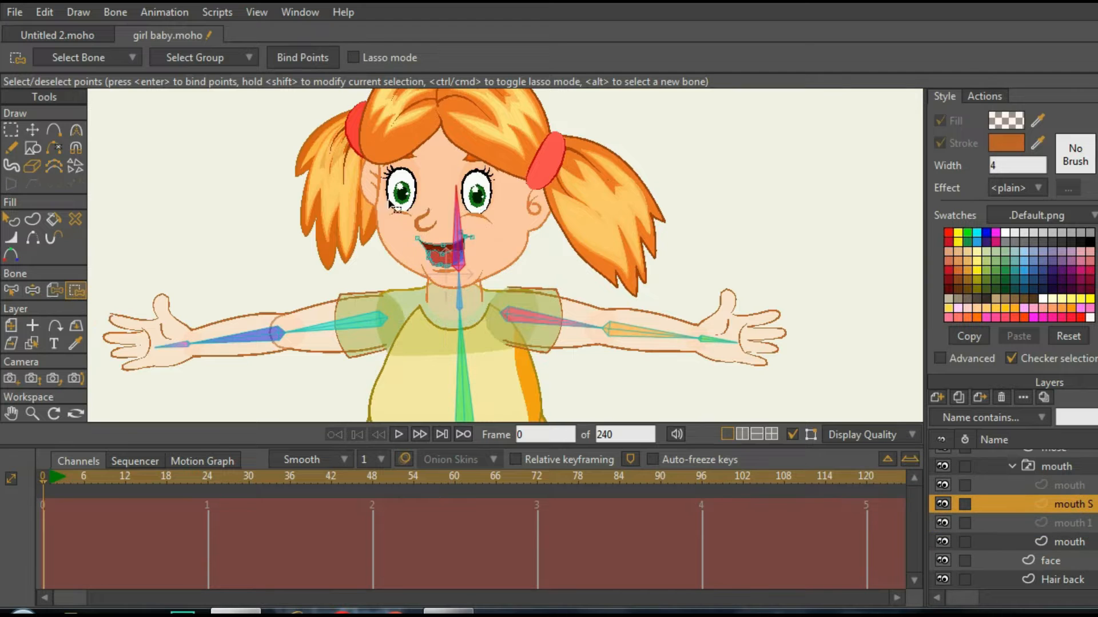
left_click(302, 58)
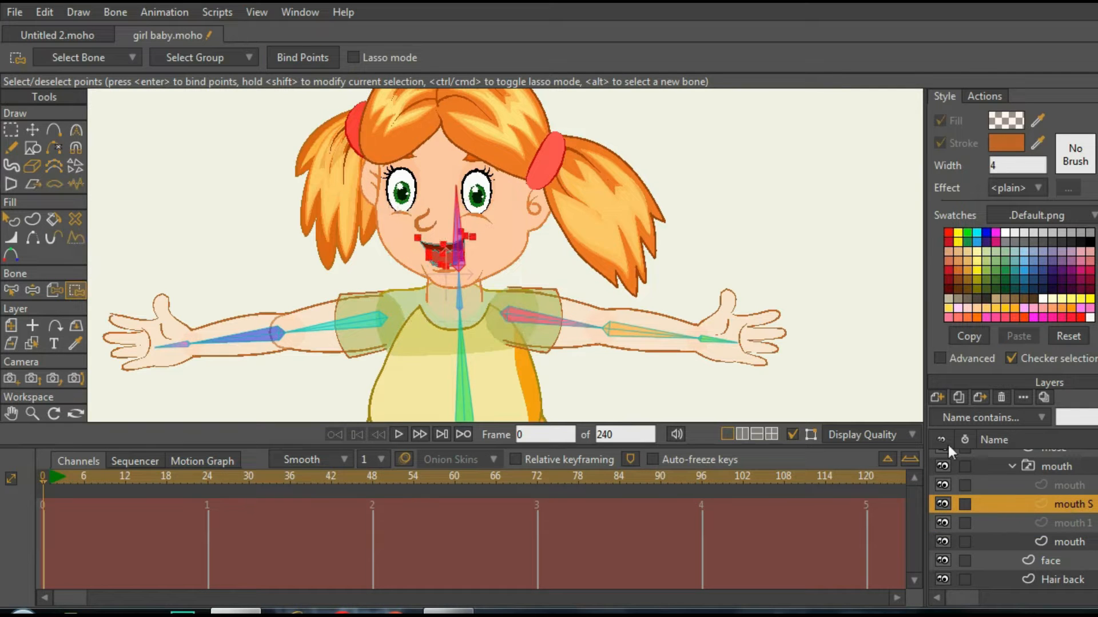
- Bind the points of the topmost mouth layer in the mouth group and the mose (nose) layer to the head bone
left_click(1024, 486)
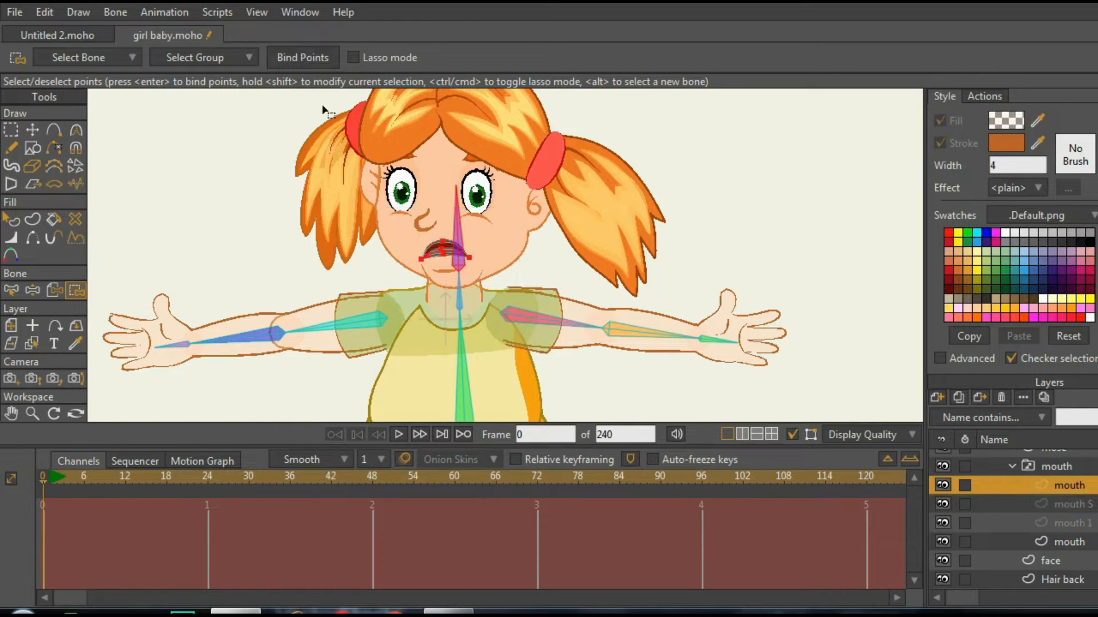
left_click(305, 54)
scroll(470, 263, "up", 3)
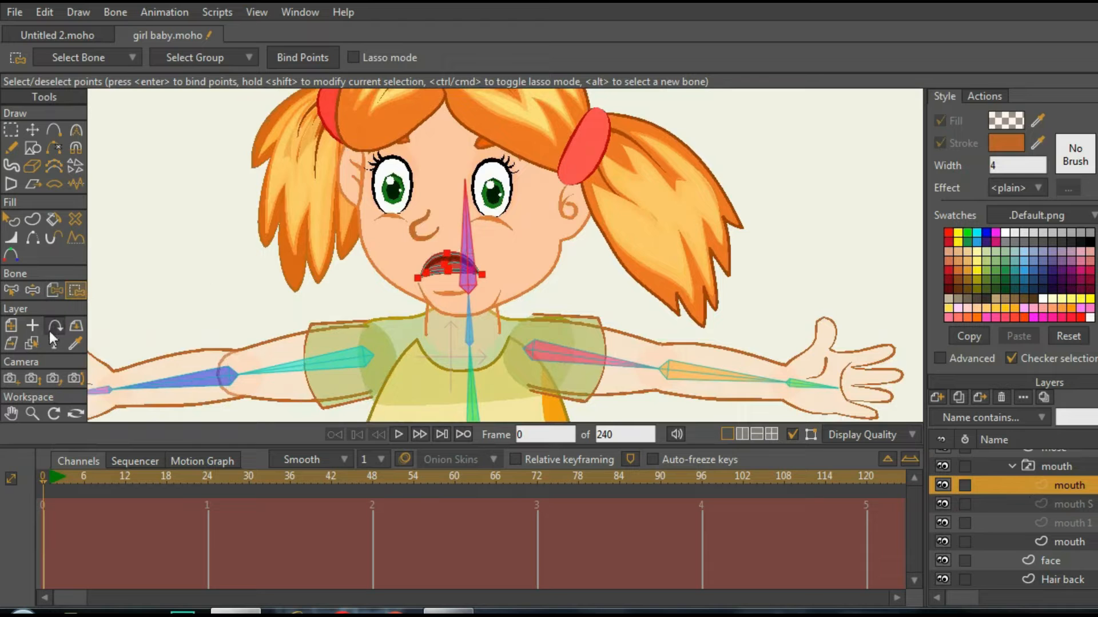
left_click(32, 343)
left_click(417, 232)
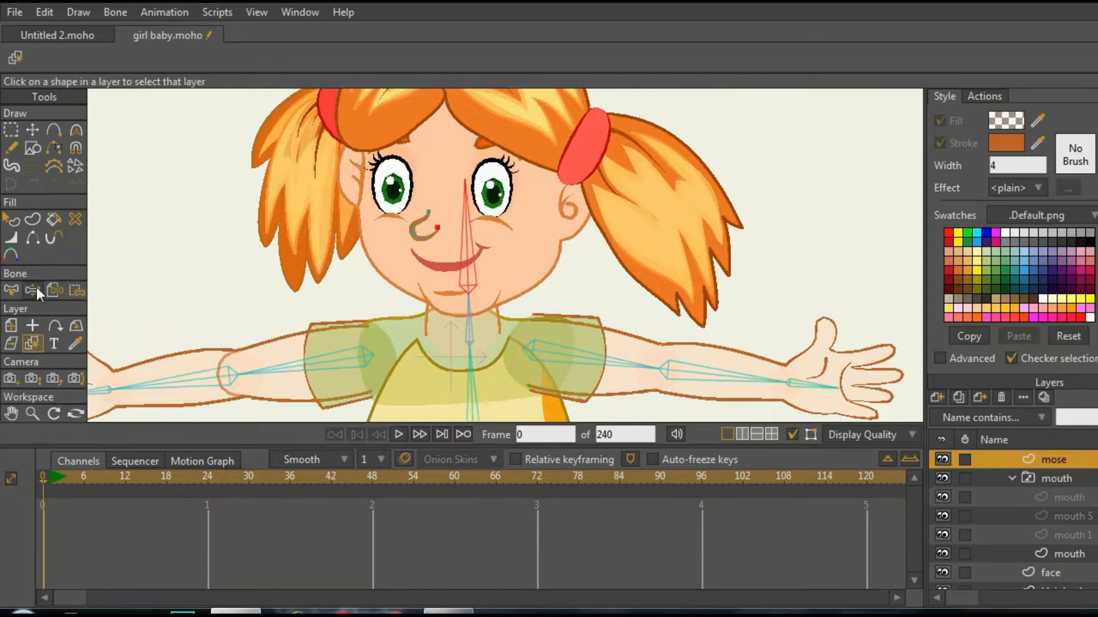
left_click(75, 290)
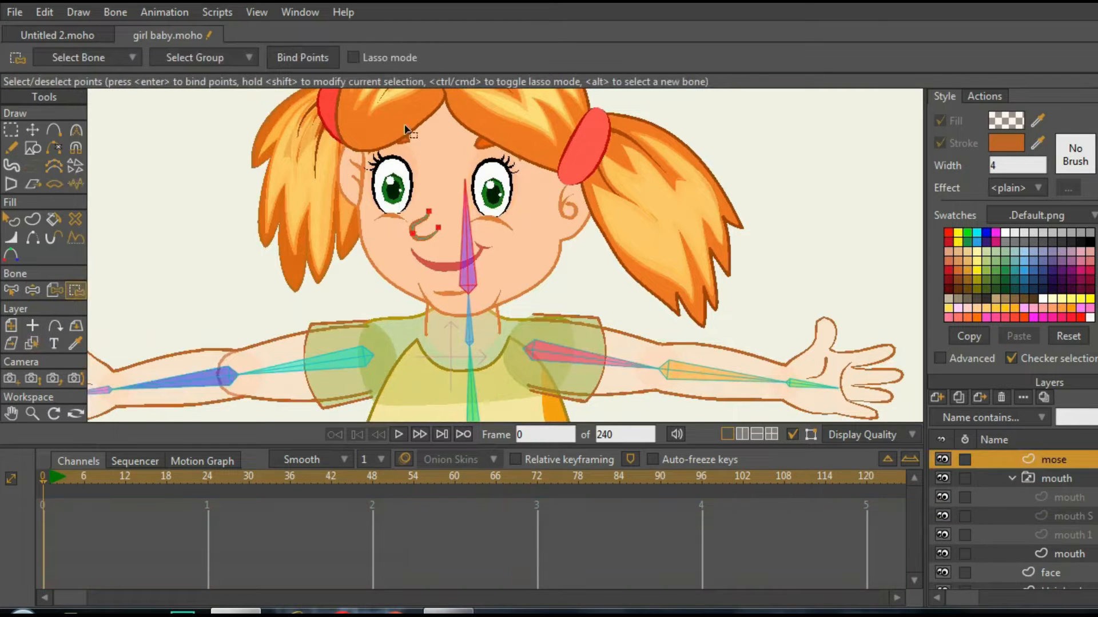
- Bind all points of the eyse1 layer, including the lines under the eyes, to the head bone
scroll(482, 246, "up", 2)
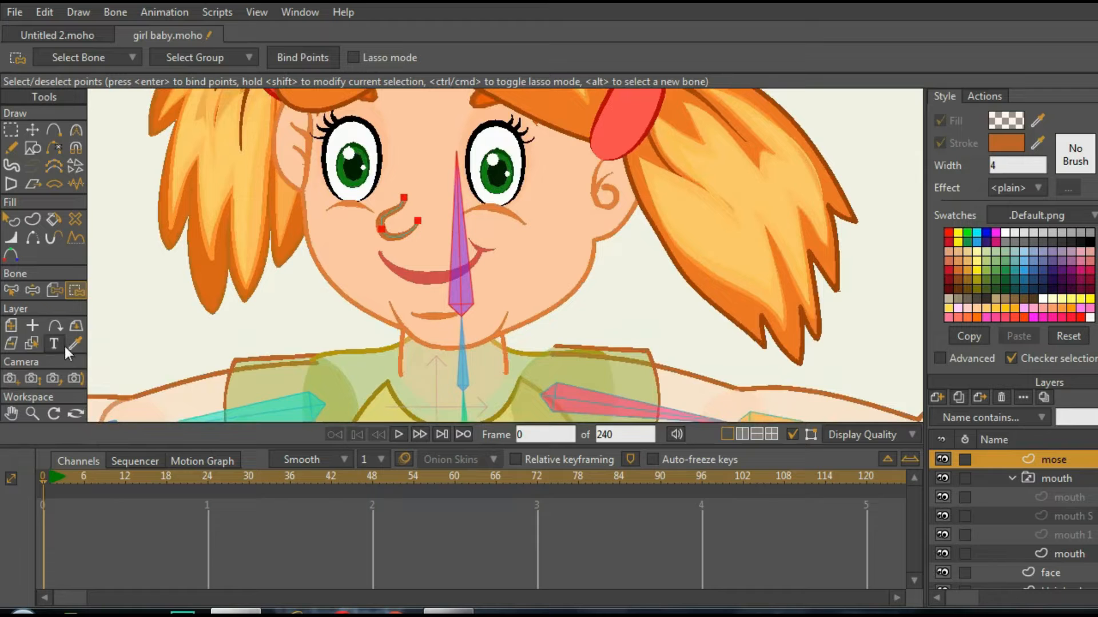
left_click(32, 342)
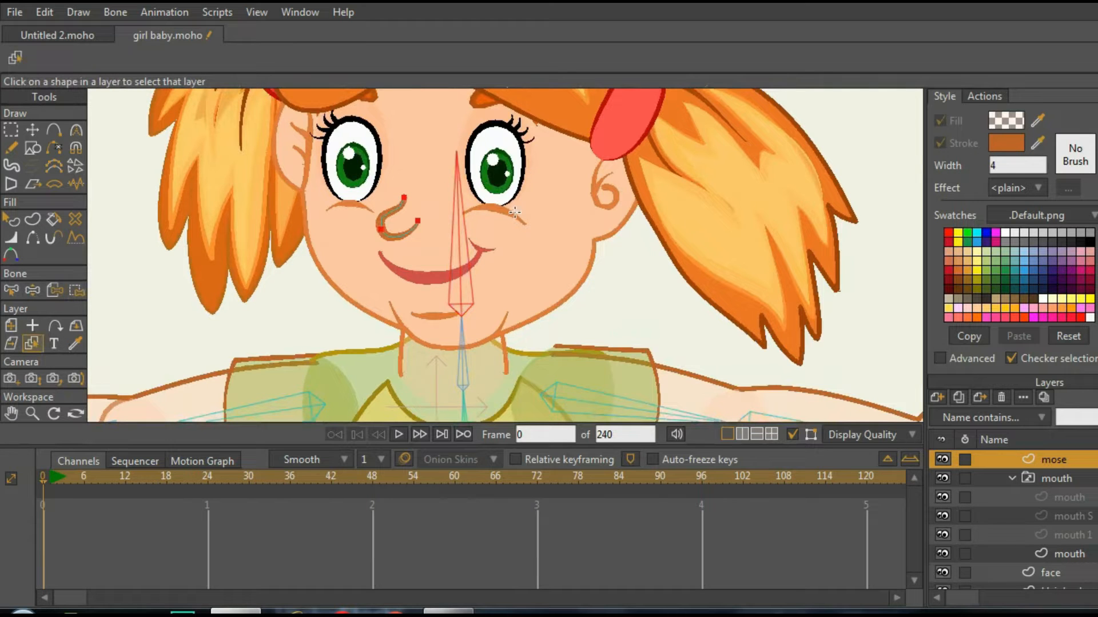
left_click(493, 211)
scroll(492, 210, "down", 2)
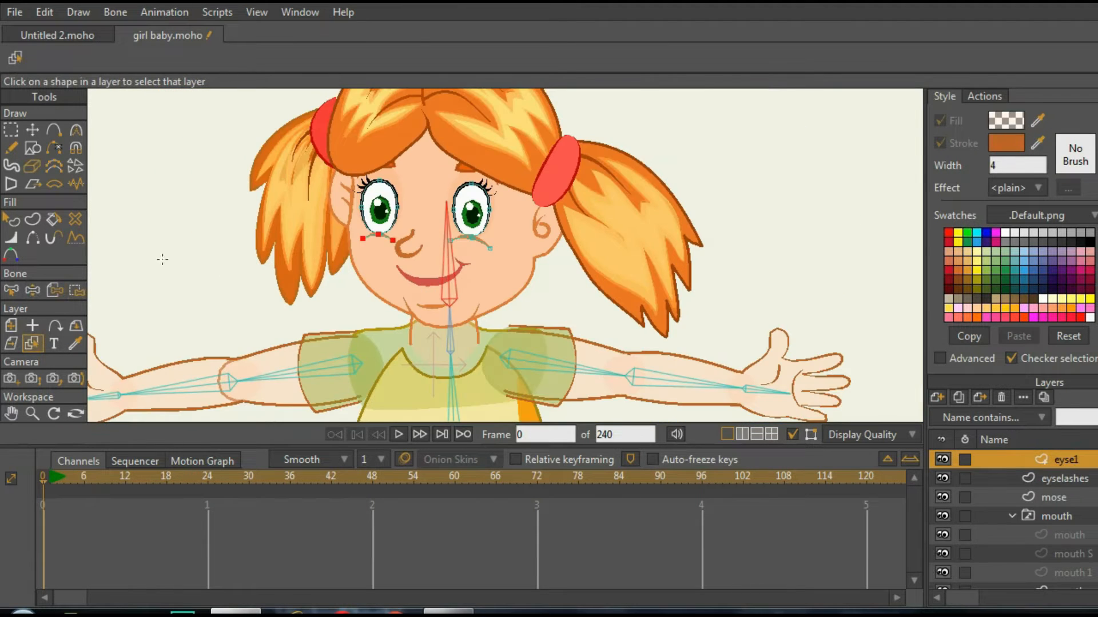
left_click(75, 291)
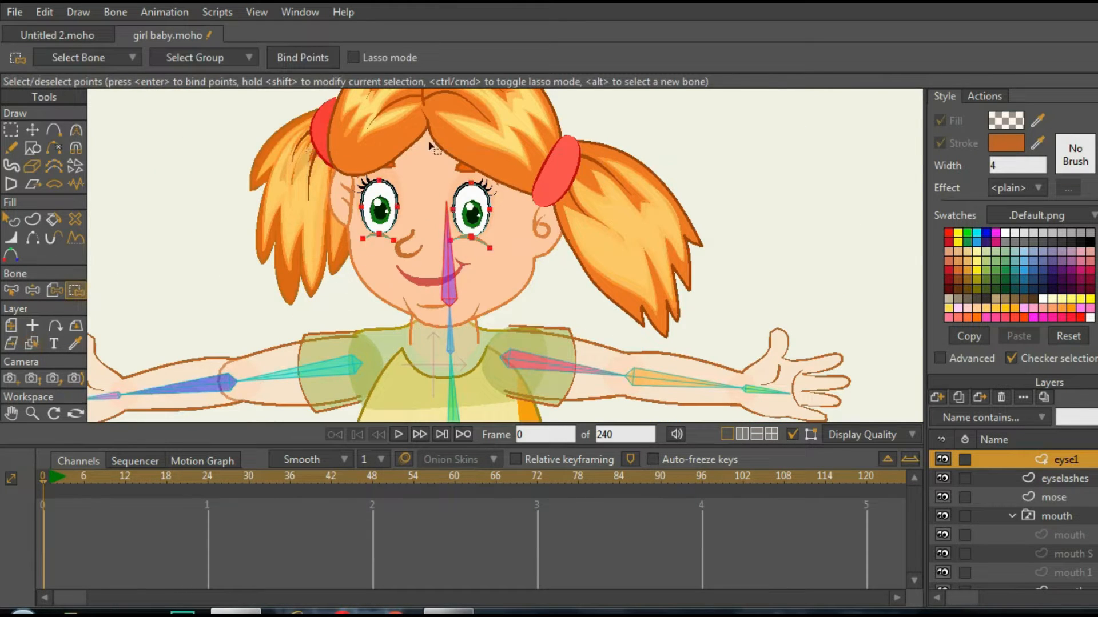
- Bind all points of the eyselashes layer on both eyes to the head bone
scroll(446, 170, "up", 2)
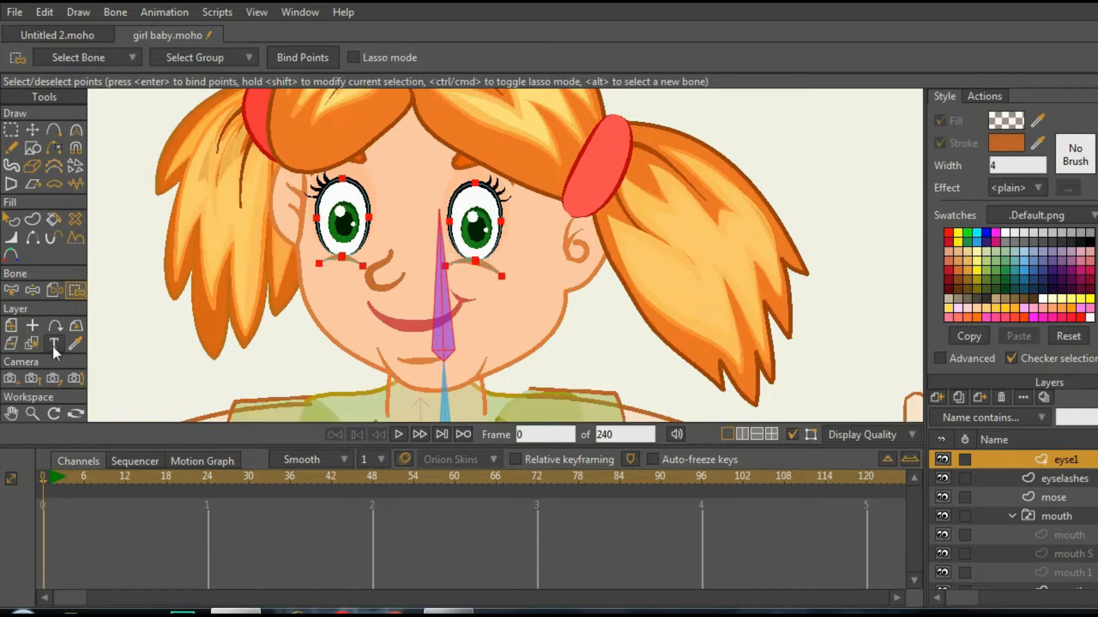
left_click(32, 344)
scroll(503, 166, "up", 2)
left_click(505, 167)
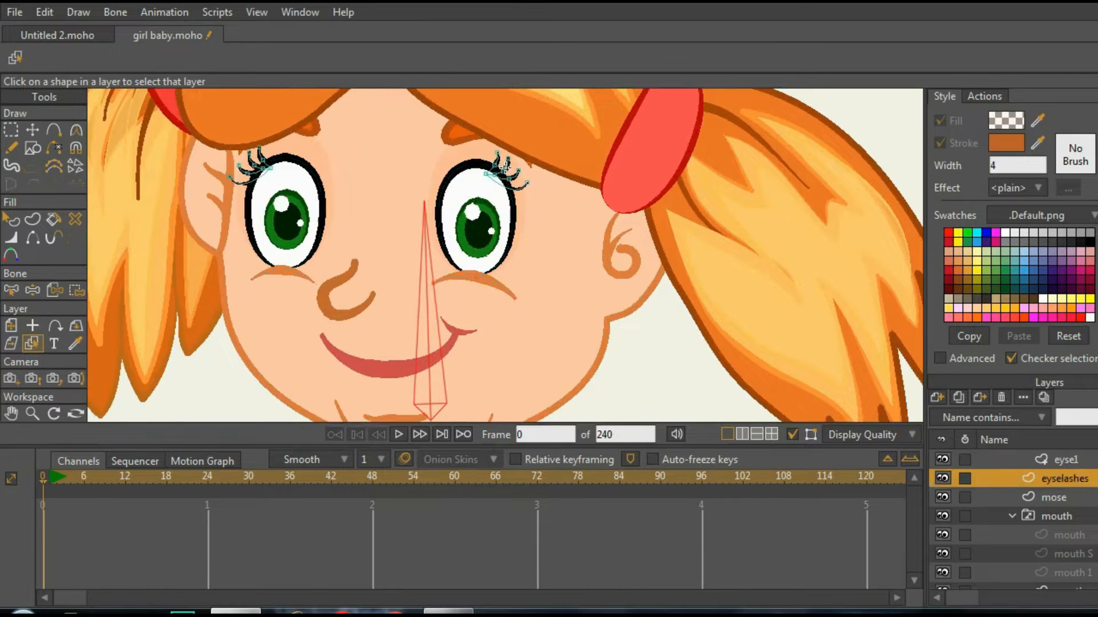
scroll(206, 277, "down", 2)
left_click(75, 292)
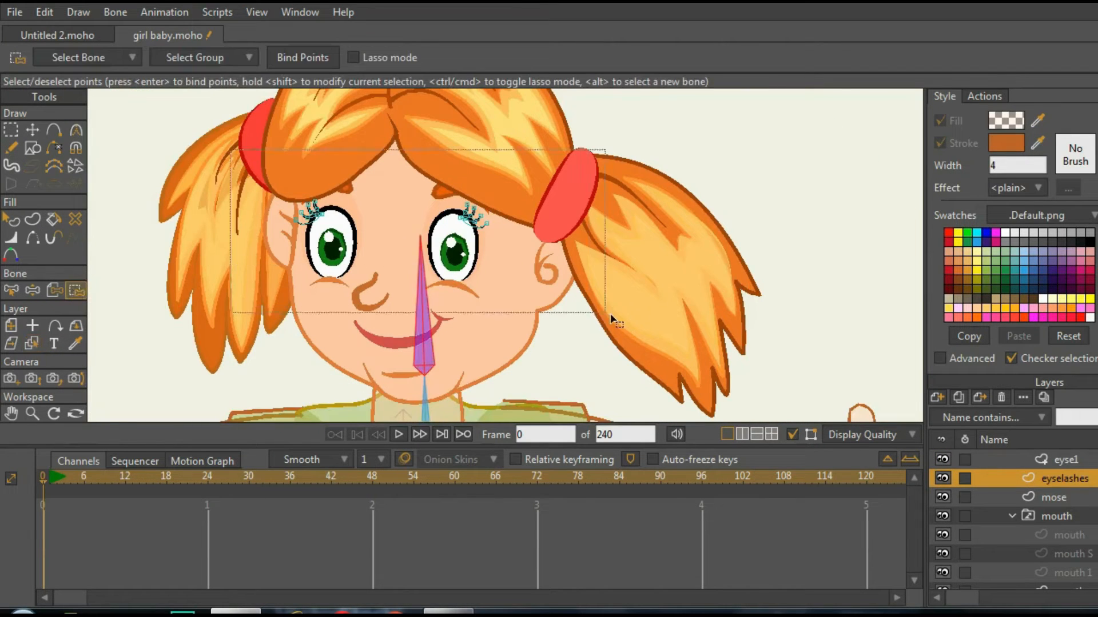
- Bind all points of the Eyse2 layer, covering both green irises, to the head bone
scroll(441, 273, "up", 2)
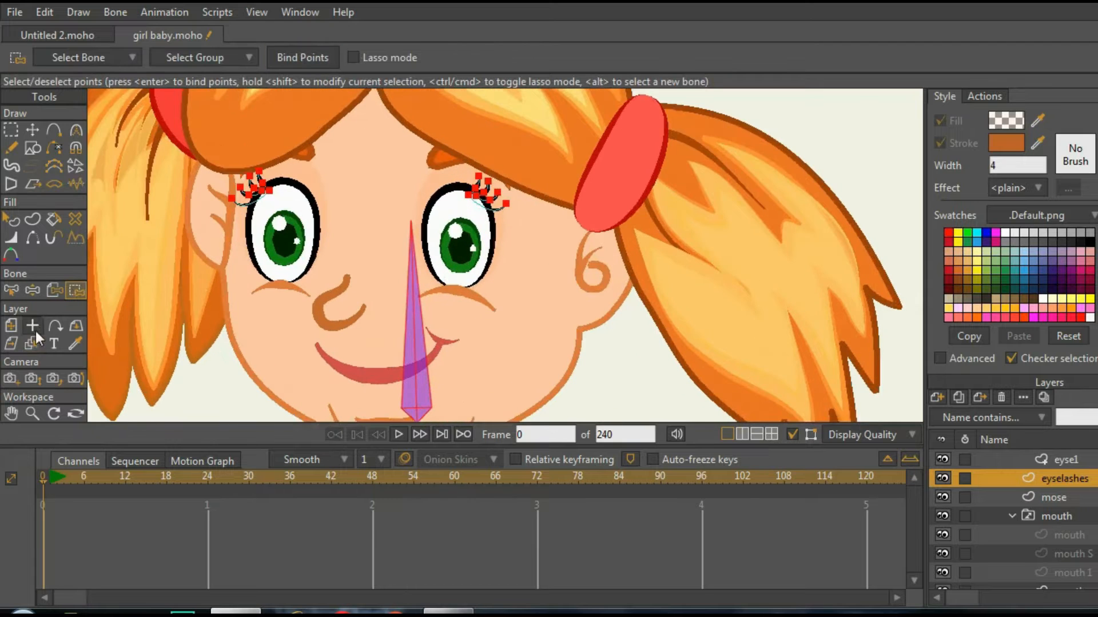
left_click(32, 342)
left_click(458, 247)
left_click(78, 291)
left_click_drag(179, 142, 553, 363)
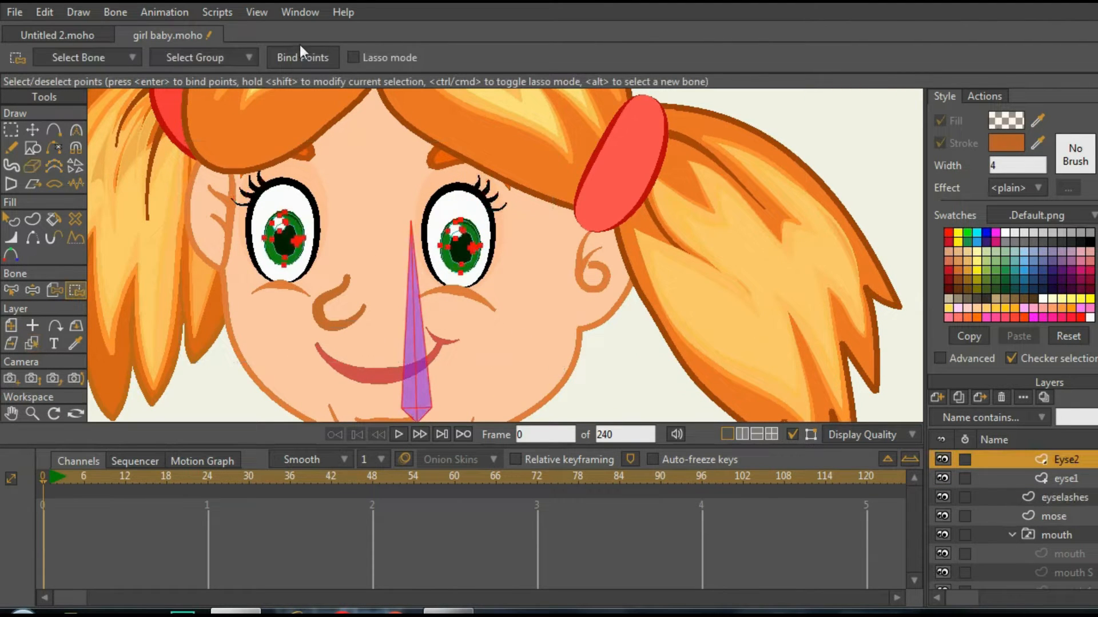
- Bind all points of the hair layer to the head bone
scroll(404, 198, "down", 3)
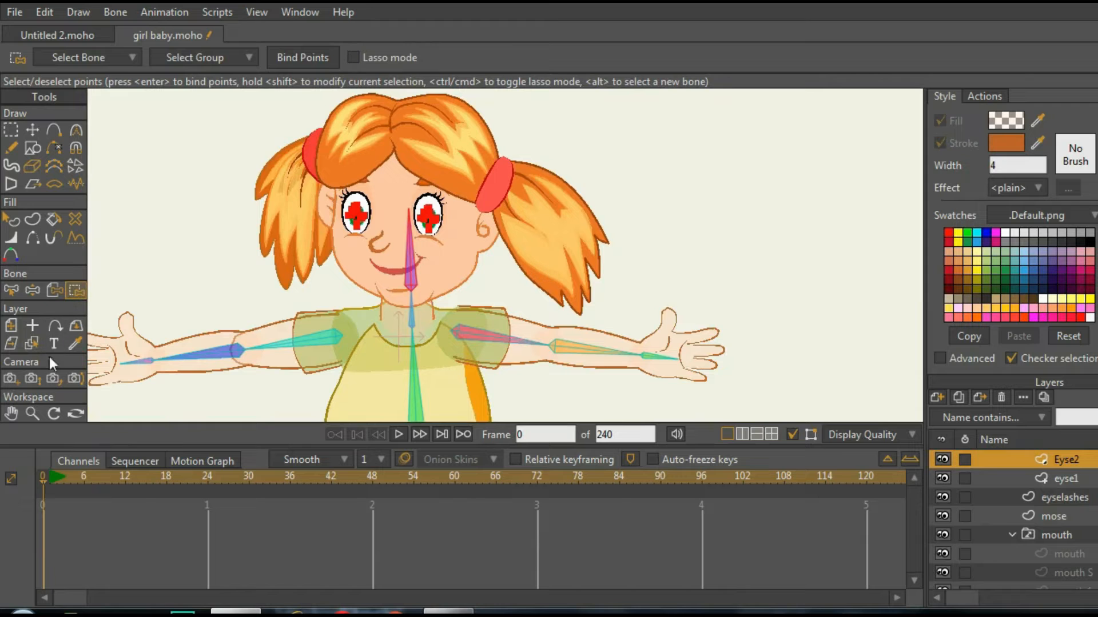
left_click(32, 343)
left_click(445, 162)
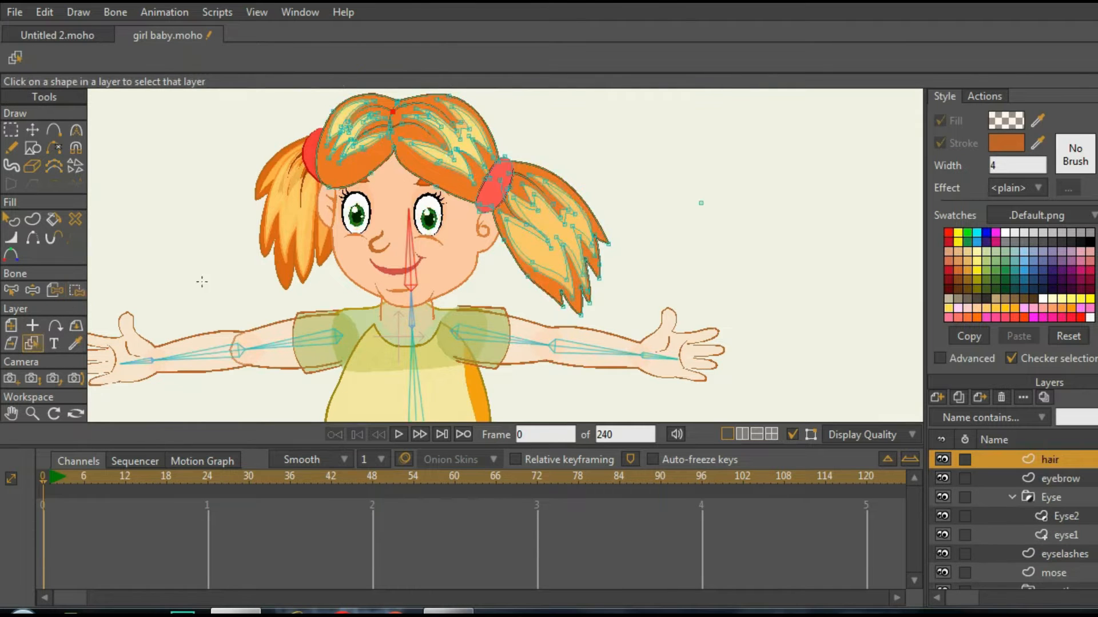
left_click(75, 291)
scroll(297, 141, "down", 1)
left_click_drag(297, 142, 625, 370)
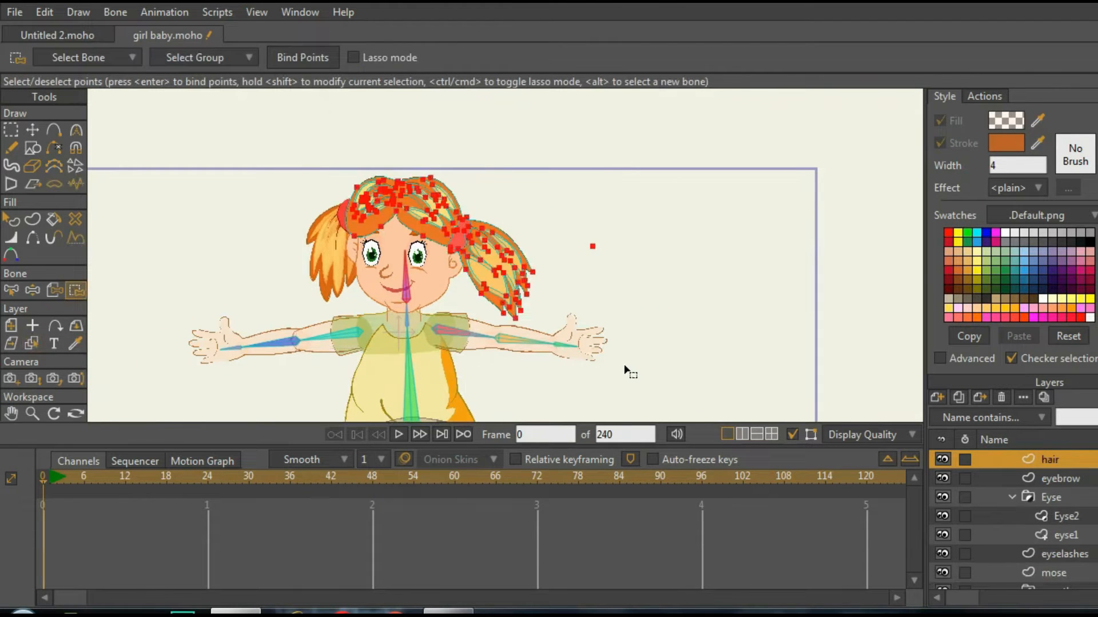
left_click(295, 59)
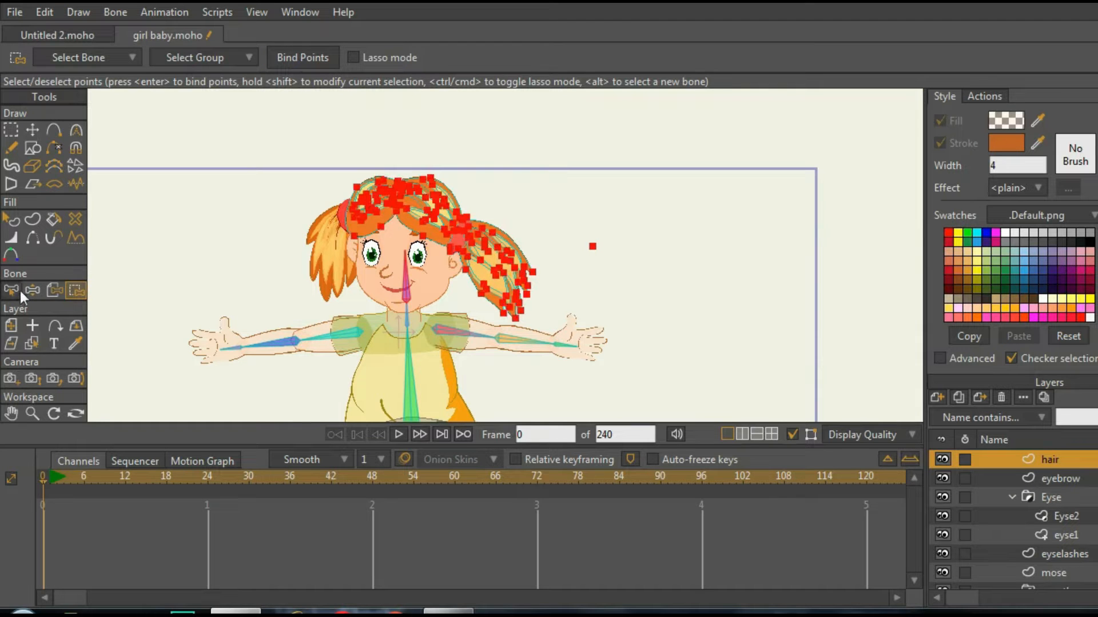
- Delete the stray point of the hair layer lying away from the girl's head
scroll(523, 249, "up", 2)
left_click(11, 129)
left_click(623, 246)
key("Delete")
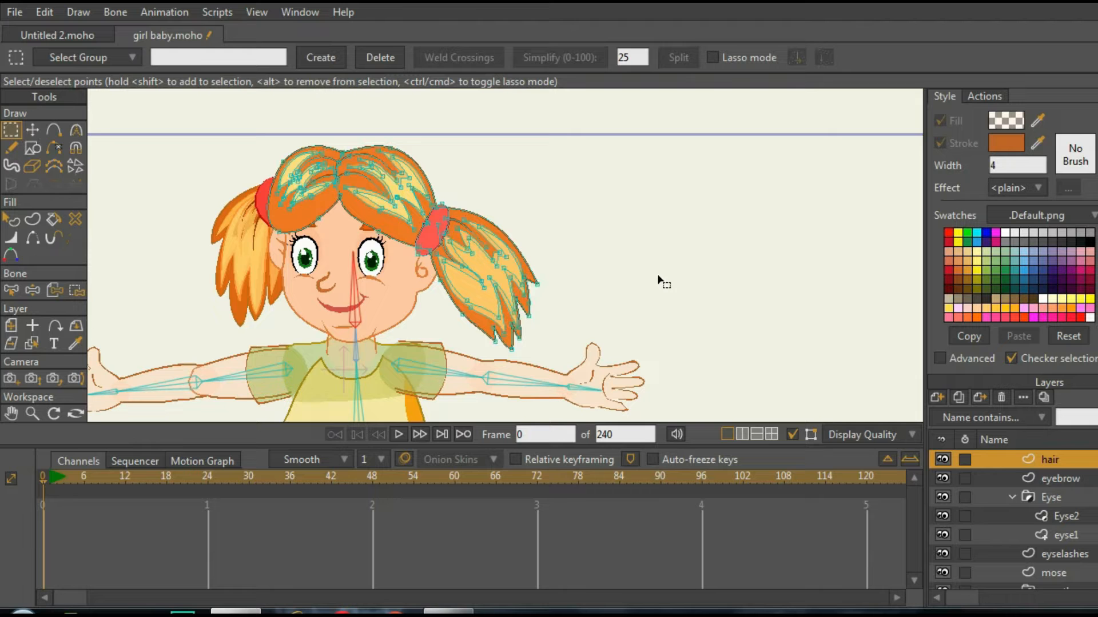
- Bind all points of the Hair back layer to the head bone
left_click(31, 344)
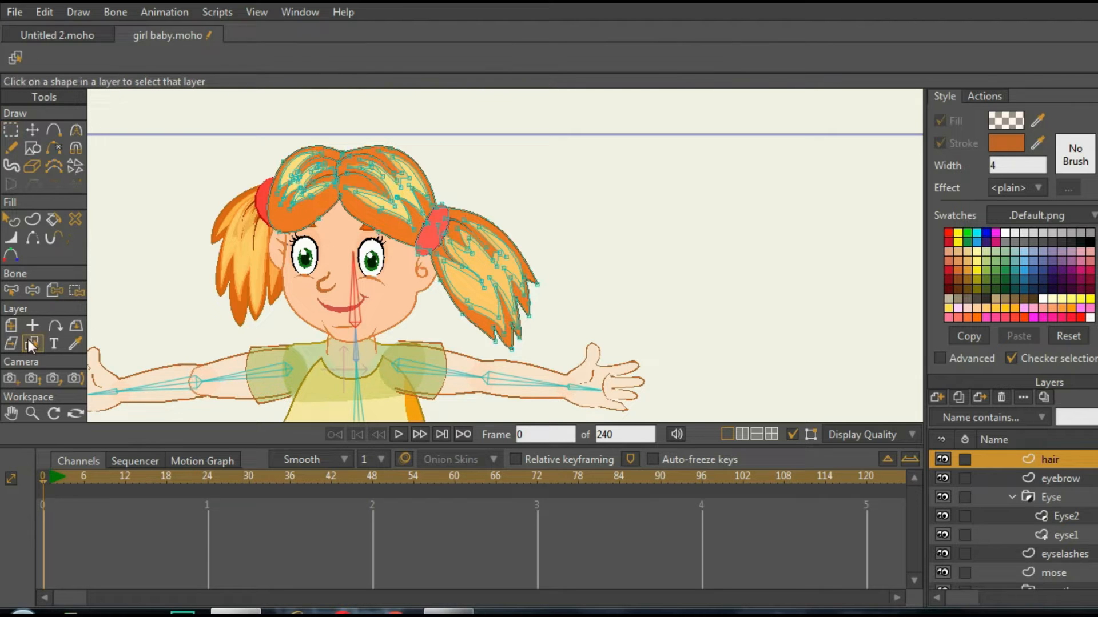
left_click(215, 283)
left_click(76, 290)
left_click_drag(128, 132, 434, 417)
left_click(315, 62)
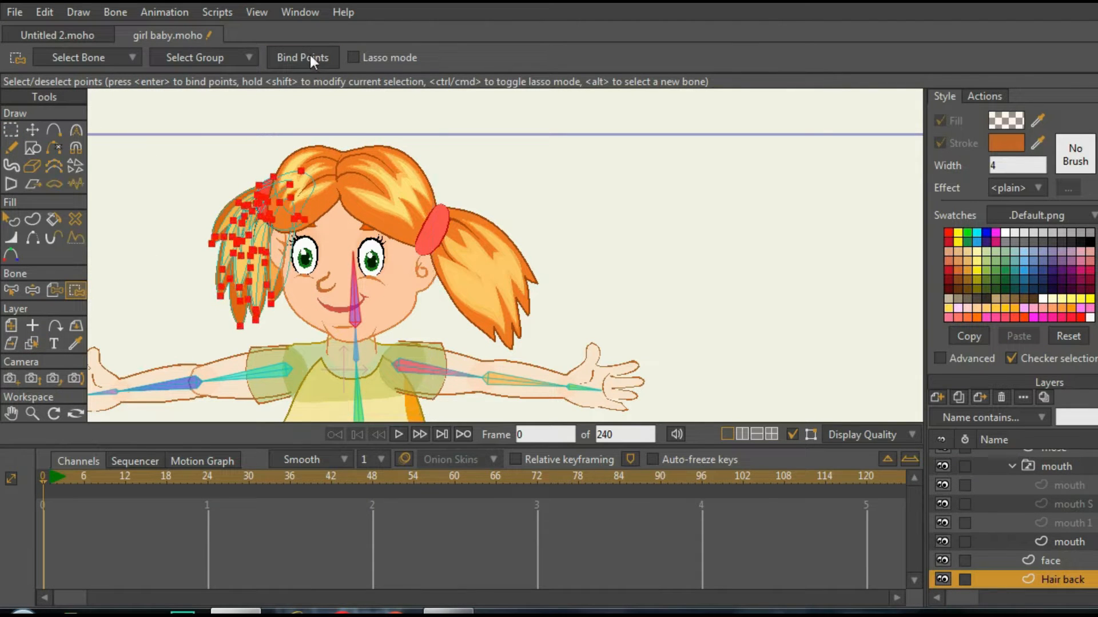
- Test the hair binding by swinging the head bone with Manipulate Bones
left_click(33, 290)
left_click_drag(351, 320, 466, 302)
left_click(17, 295)
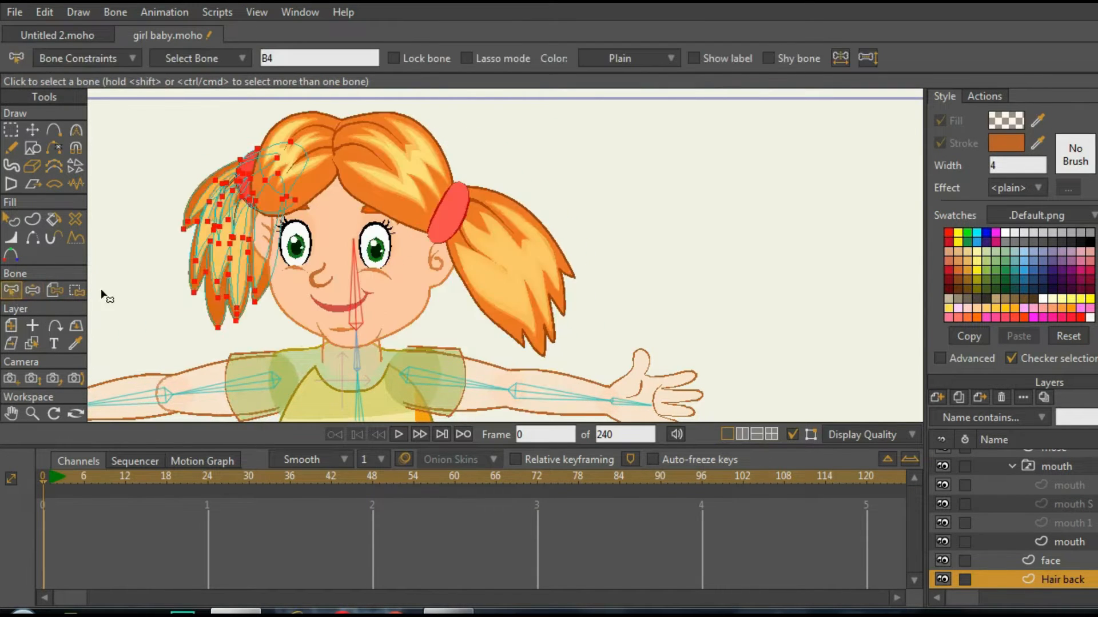
- Bind all points of the eyebrow layer to the head bone
left_click(32, 343)
scroll(243, 242, "up", 3)
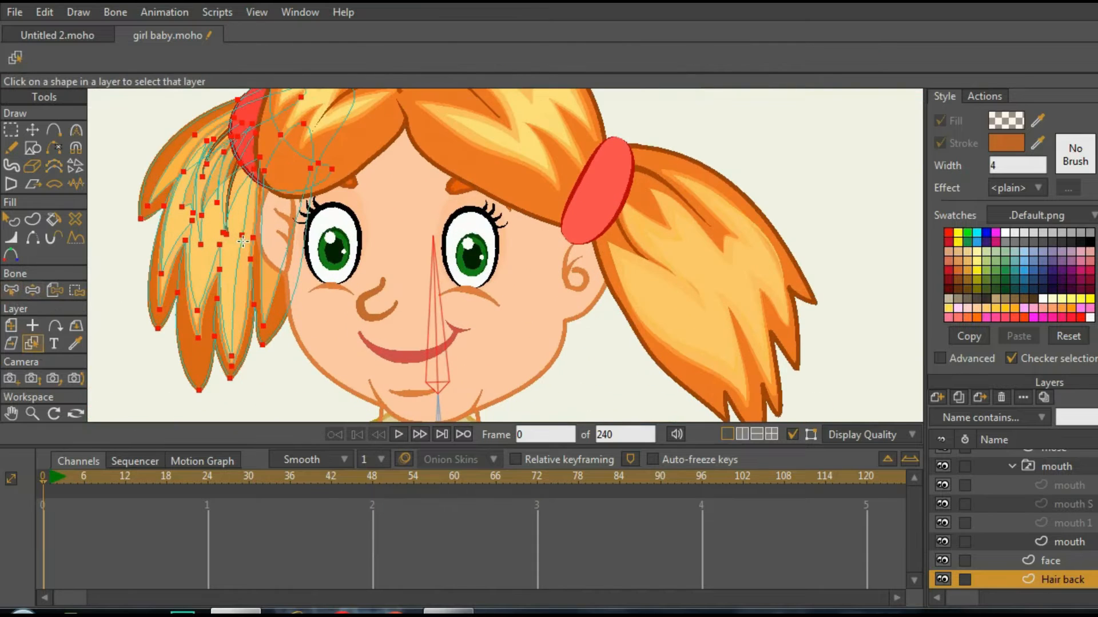
left_click(351, 185)
left_click(75, 289)
scroll(386, 275, "down", 3)
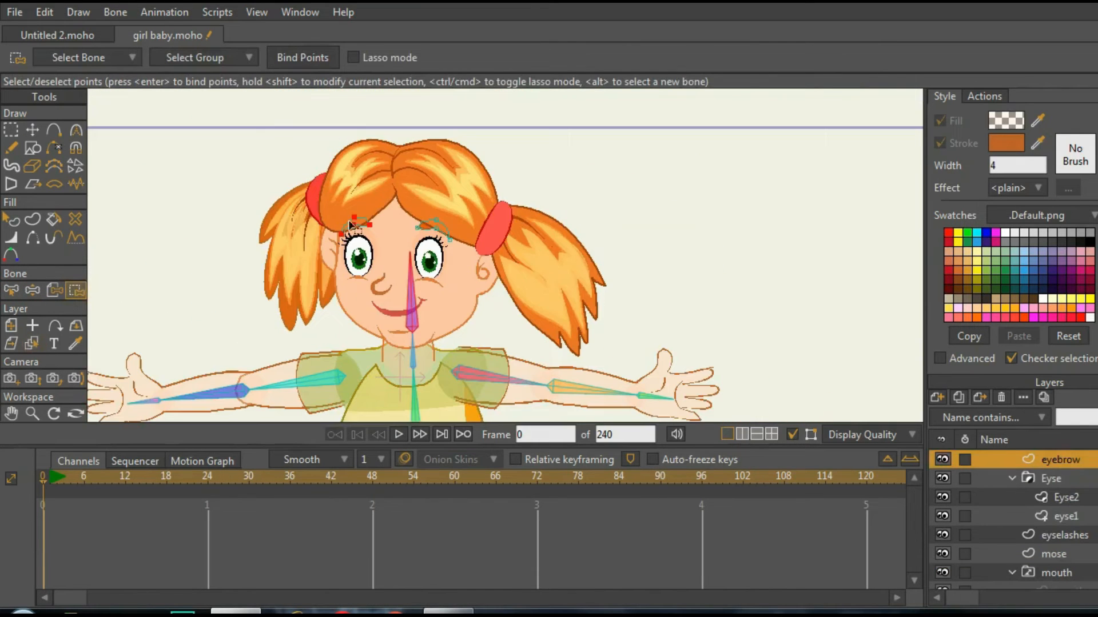
left_click(293, 61)
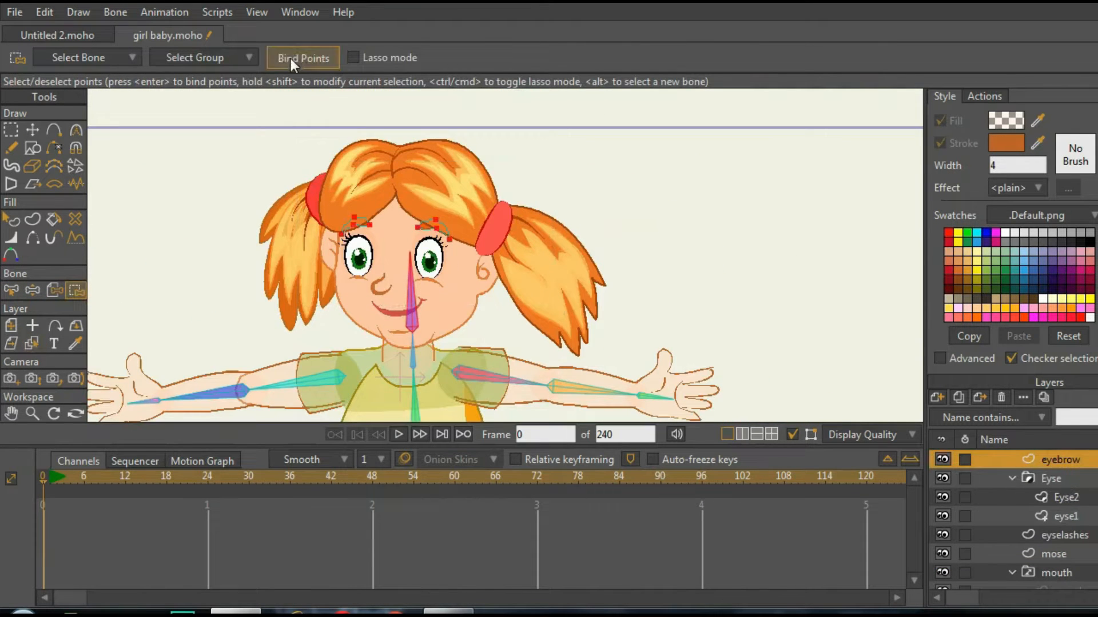
- Test how the whole face follows the head bone with Manipulate Bones
scroll(407, 175, "down", 2)
scroll(448, 237, "up", 2)
left_click(37, 290)
scroll(469, 269, "up", 3)
left_click_drag(331, 244, 412, 240)
scroll(477, 195, "down", 3)
scroll(470, 294, "up", 2)
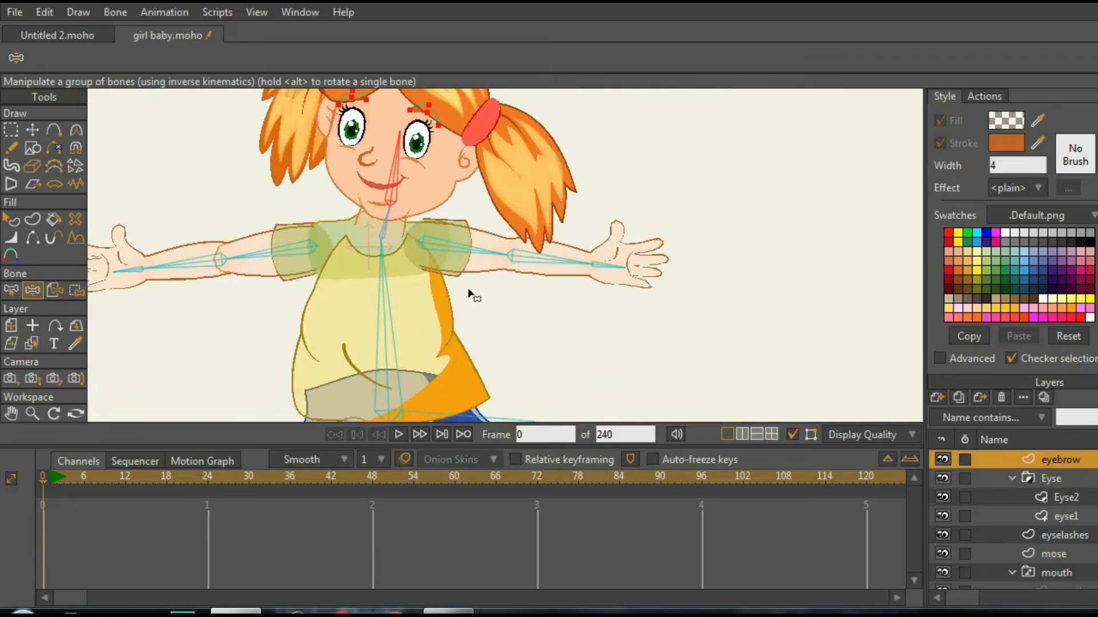
- Select the upper arm bone on the orange-edged side of the shirt and test its movement with Manipulate Bones
left_click(12, 290)
scroll(589, 328, "down", 3)
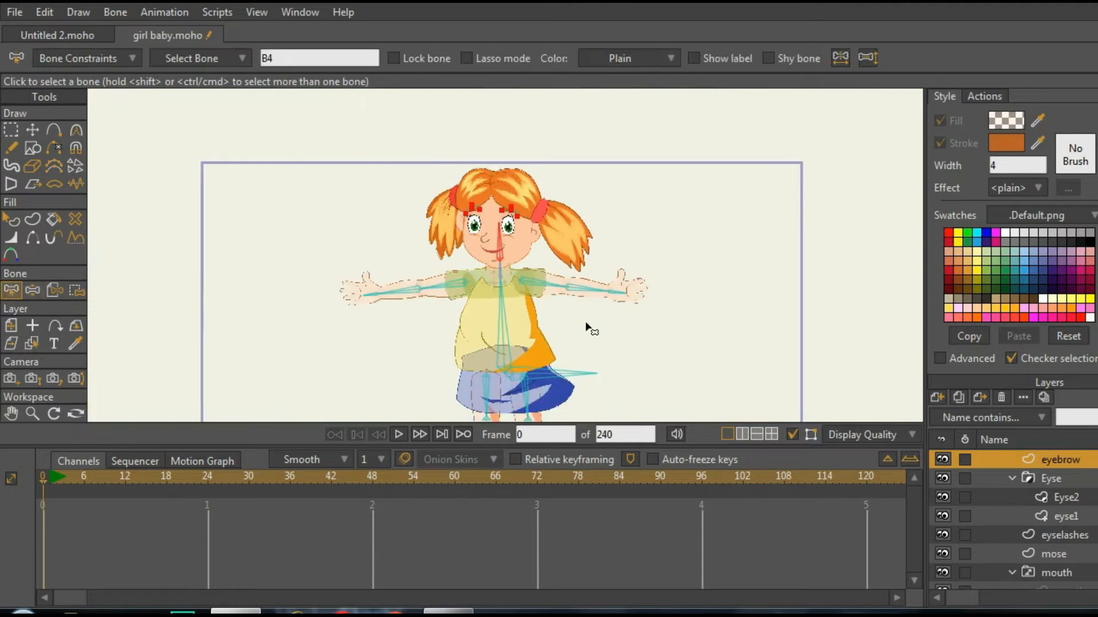
scroll(584, 330, "up", 2)
left_click(537, 257)
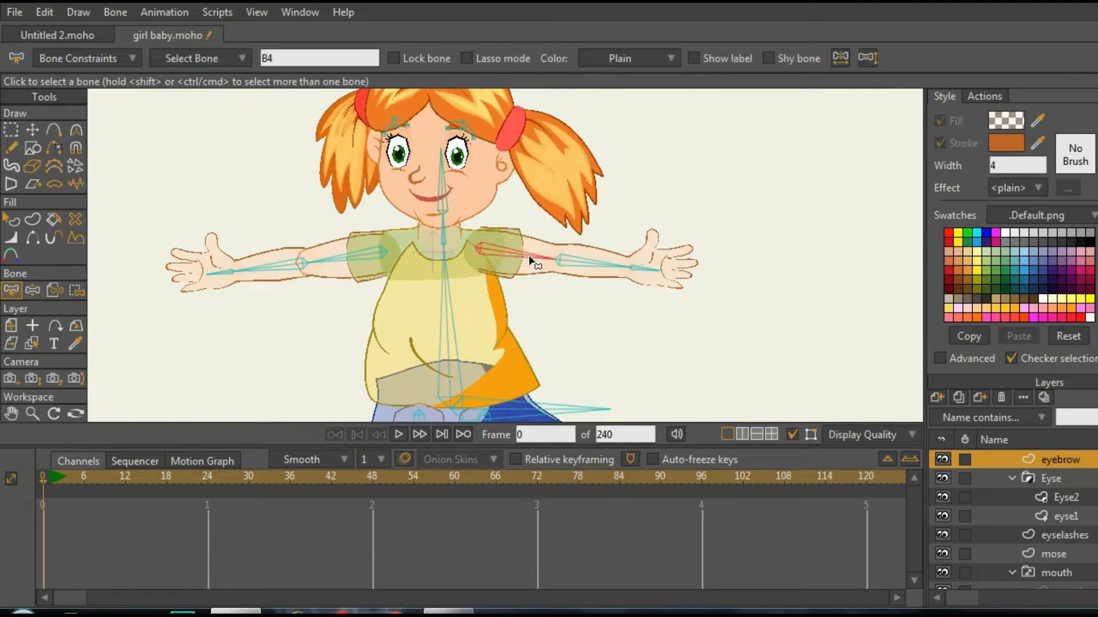
left_click(32, 290)
mouse_move(542, 254)
left_mouse_down()
mouse_move(509, 201)
mouse_move(559, 244)
mouse_move(546, 266)
left_mouse_up()
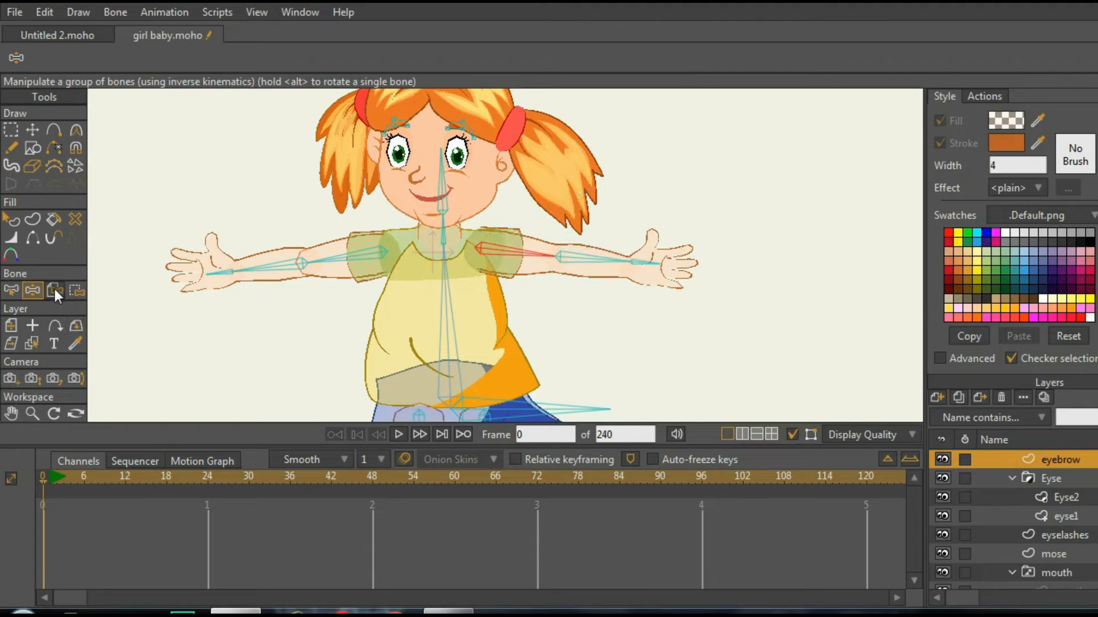
- Try to bind the whole eyebrow layer to upper arm bone B5 with Bind Layer, checking it with Manipulate Bones
left_click(54, 289)
scroll(537, 267, "up", 2)
left_click(521, 257)
scroll(517, 256, "down", 2)
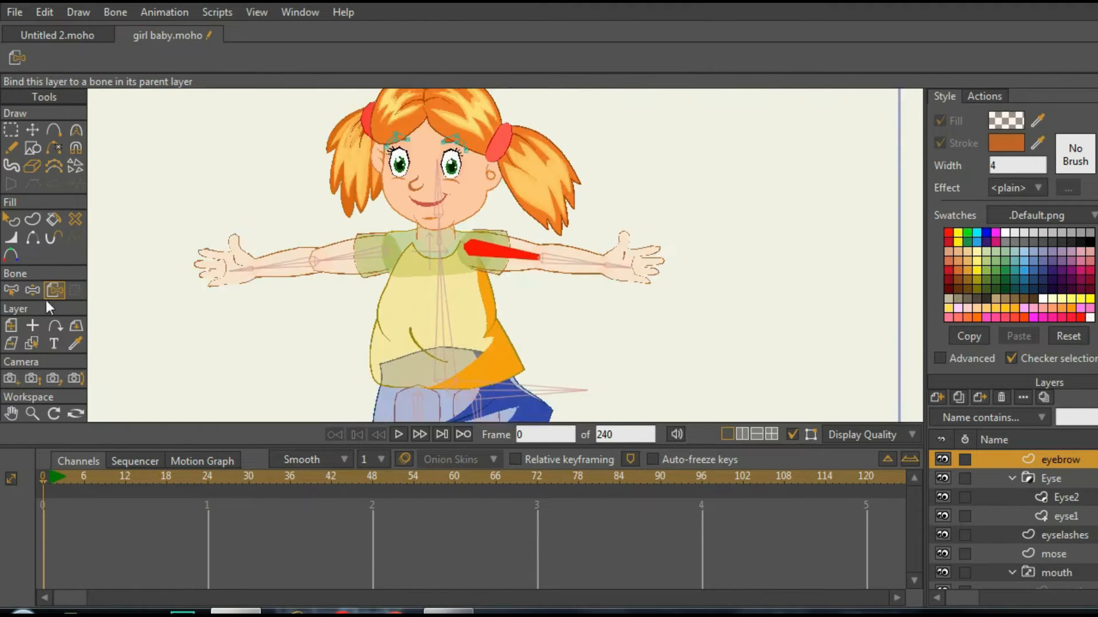
left_click(31, 289)
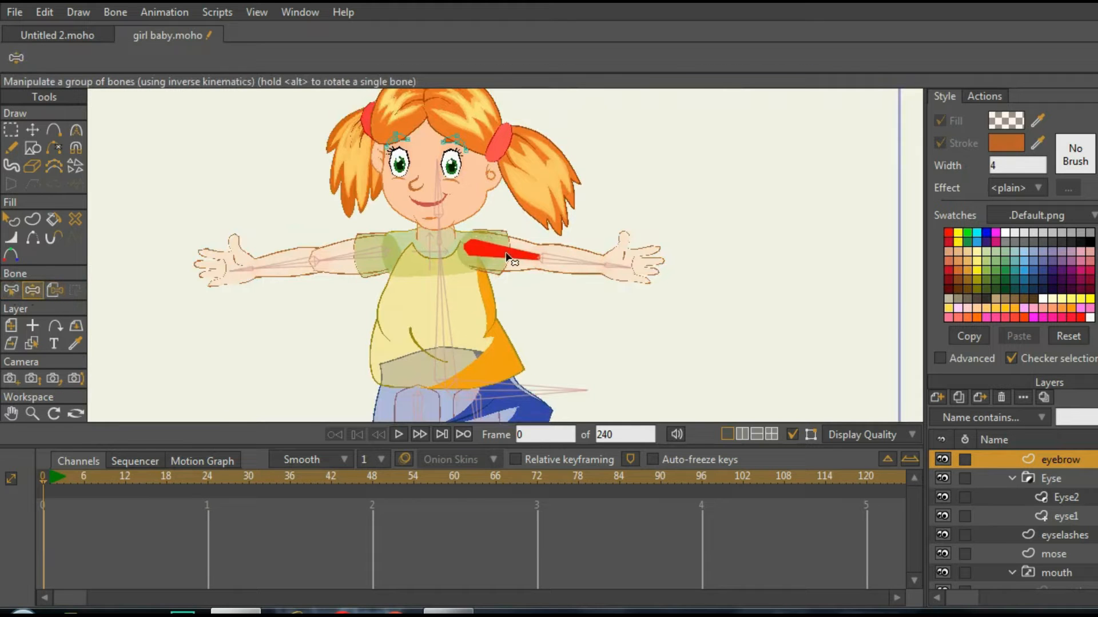
left_click(11, 290)
left_click(521, 258)
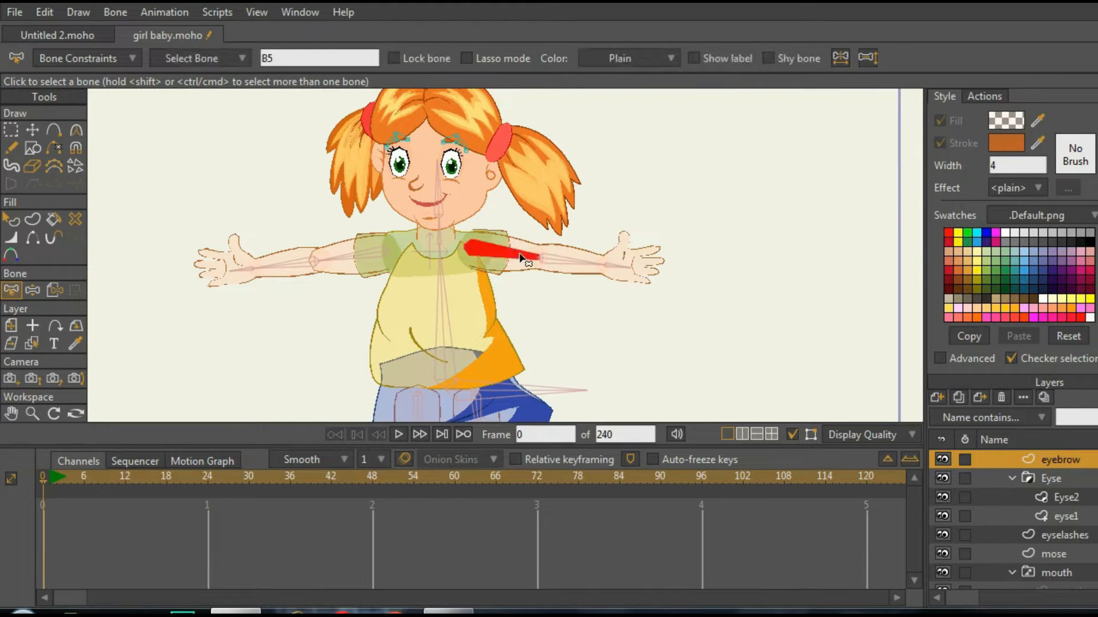
- Release the eyebrow layer from its layer binding to the upper arm bone
scroll(521, 257, "up", 2)
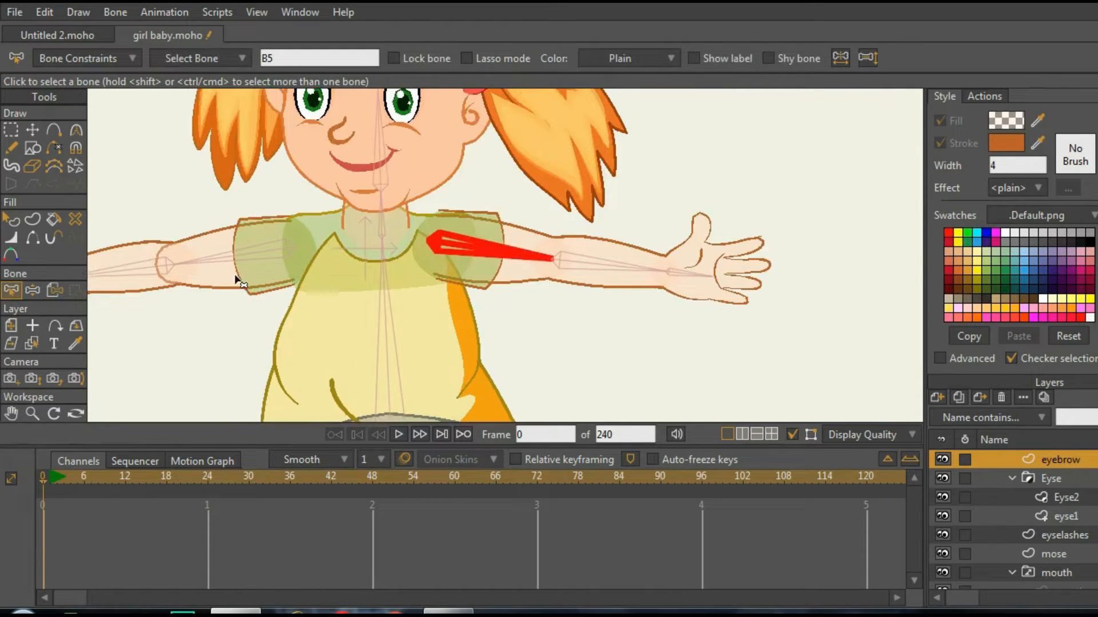
left_click(550, 343)
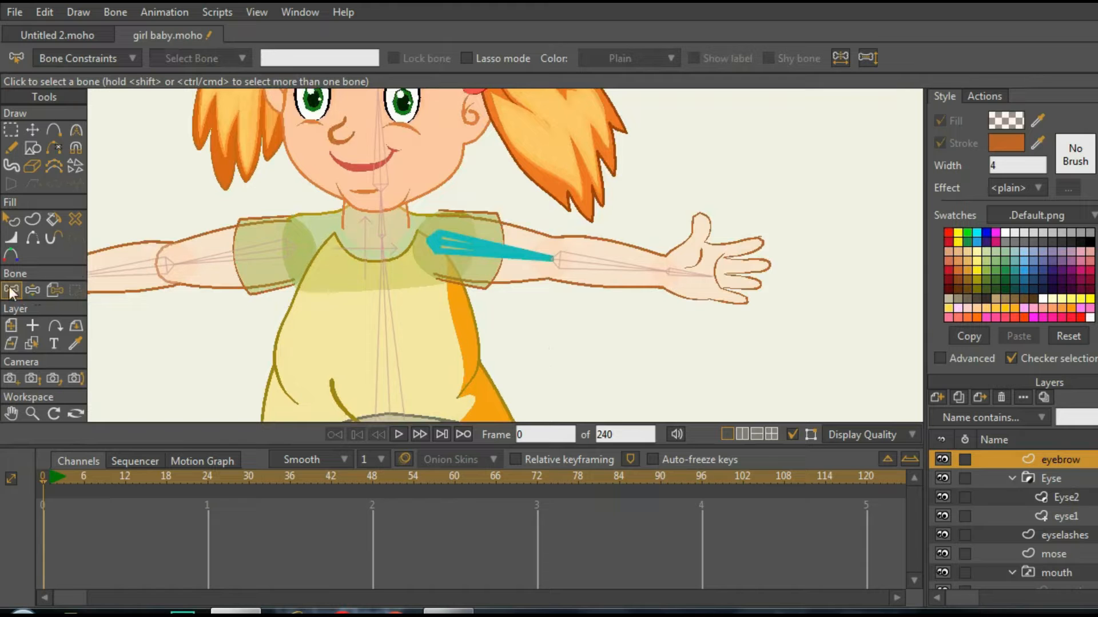
left_click(55, 290)
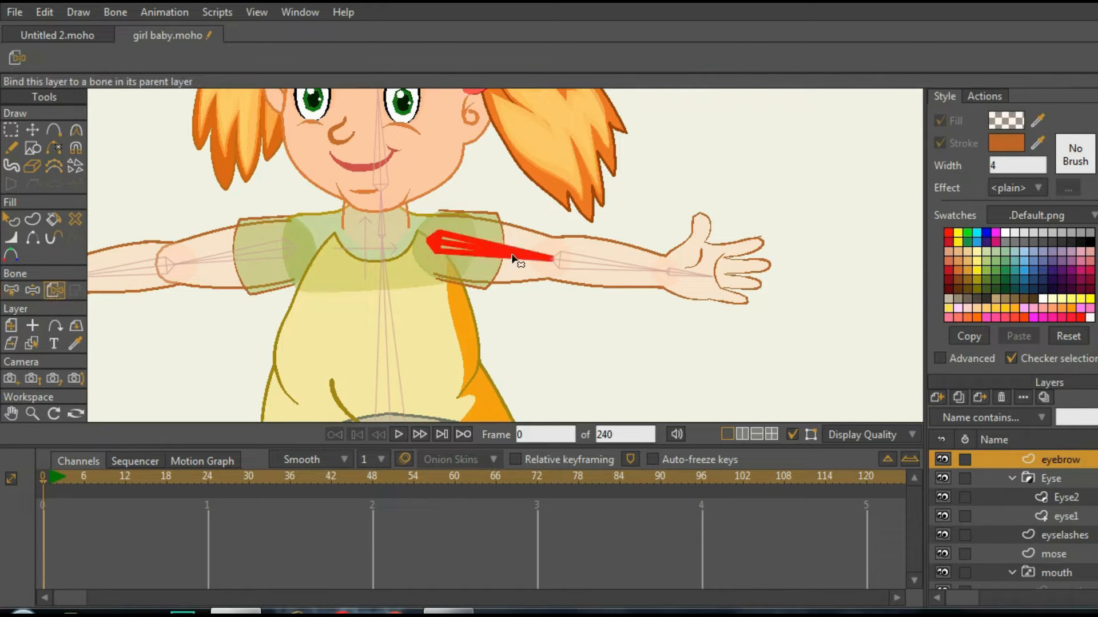
left_click(11, 290)
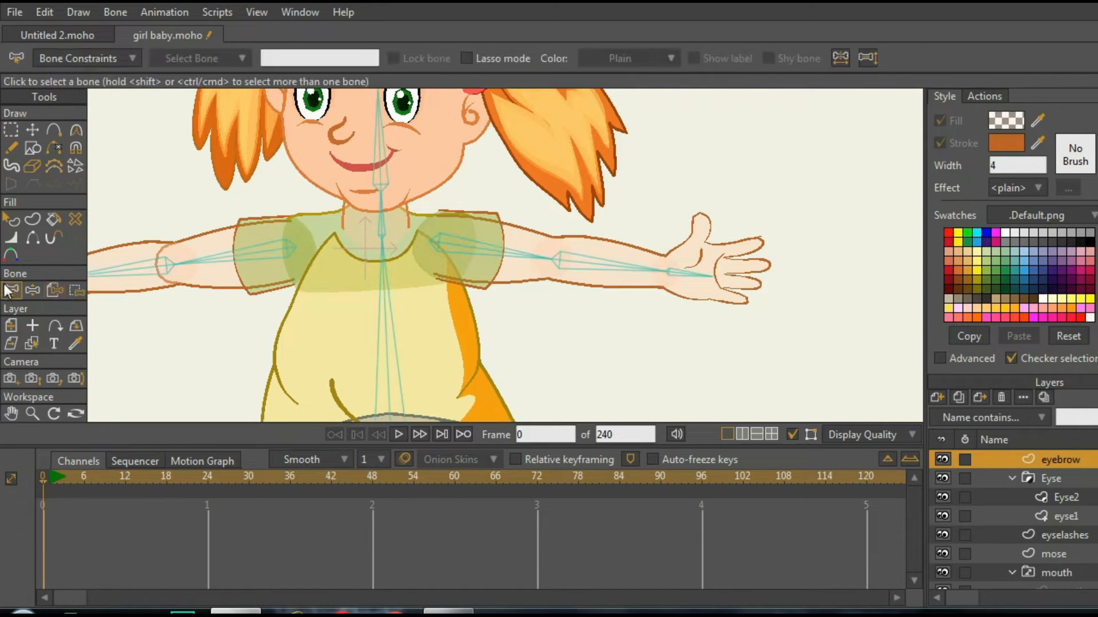
- Bind the upper arm and shoulder points of the hand L layer to that arm's upper arm bone
left_click(517, 258)
scroll(523, 272, "down", 3)
left_click(32, 344)
scroll(525, 255, "up", 2)
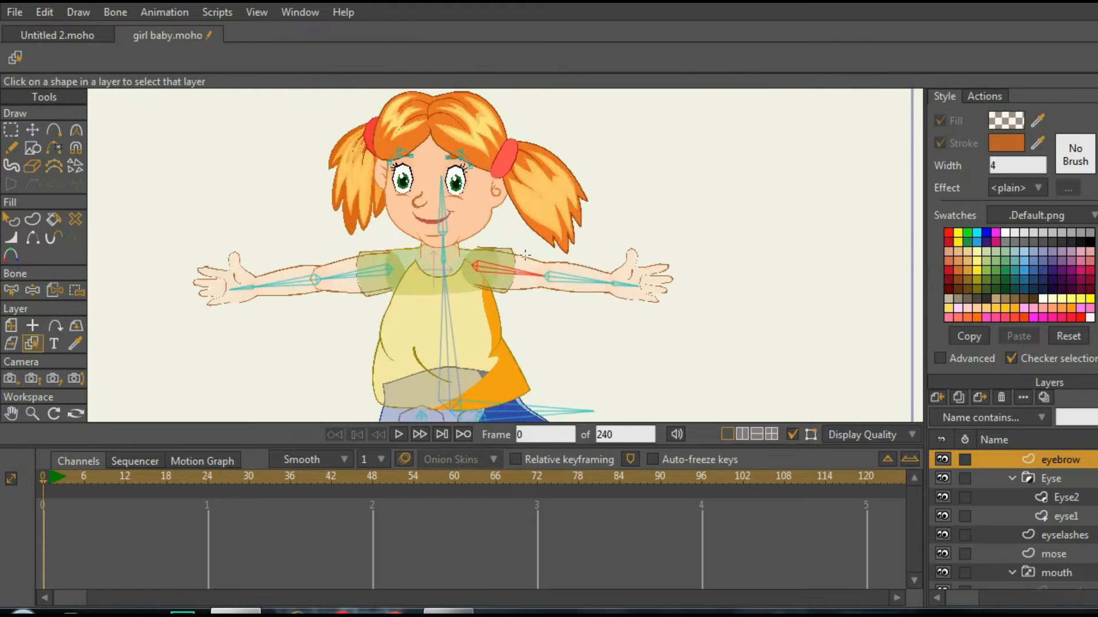
left_click(530, 263)
scroll(562, 325, "up", 2)
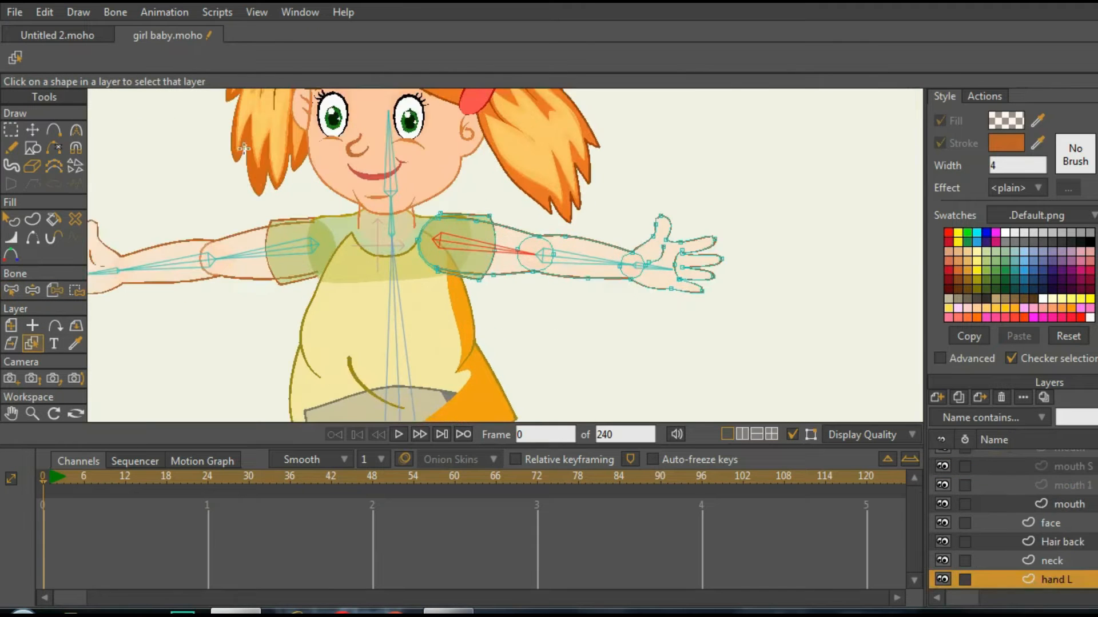
left_click(76, 289)
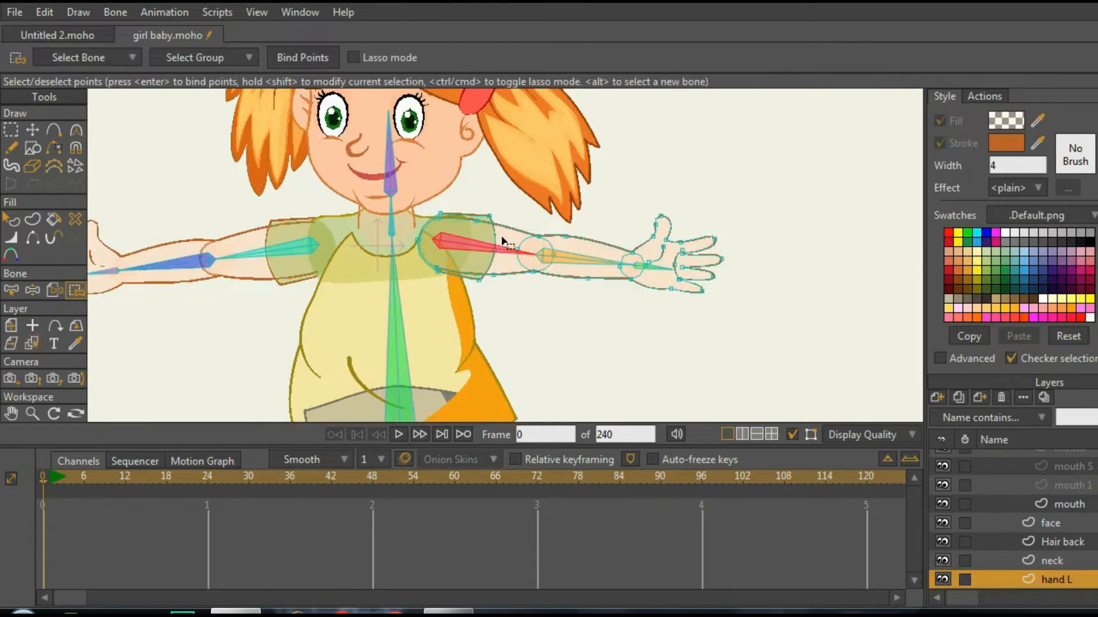
scroll(503, 241, "up", 2)
left_click(474, 206, "shift")
scroll(551, 247, "down", 3)
scroll(538, 252, "up", 3)
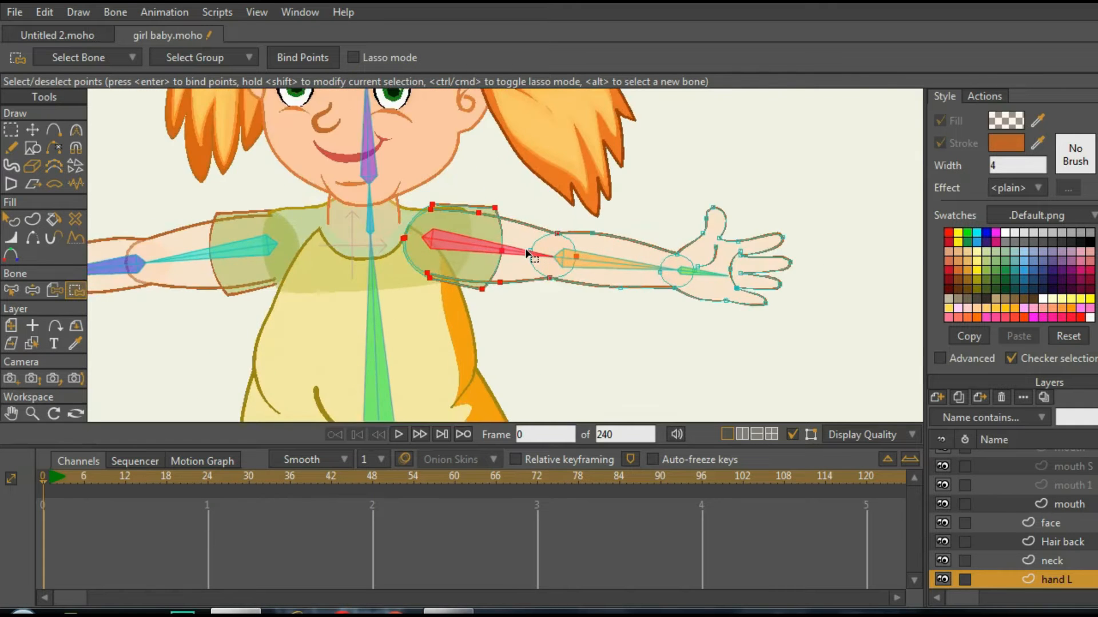
scroll(529, 253, "down", 3)
scroll(497, 228, "up", 2)
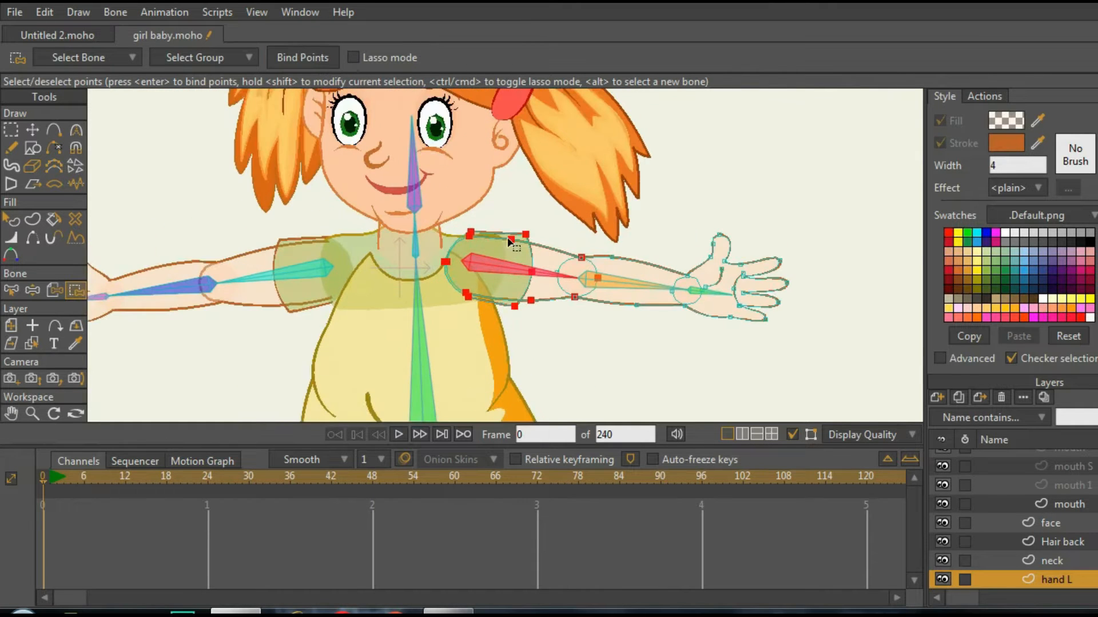
- Bind the forearm points of the hand L layer to forearm bone B6
left_click(11, 289)
left_click(624, 294)
scroll(527, 294, "down", 3)
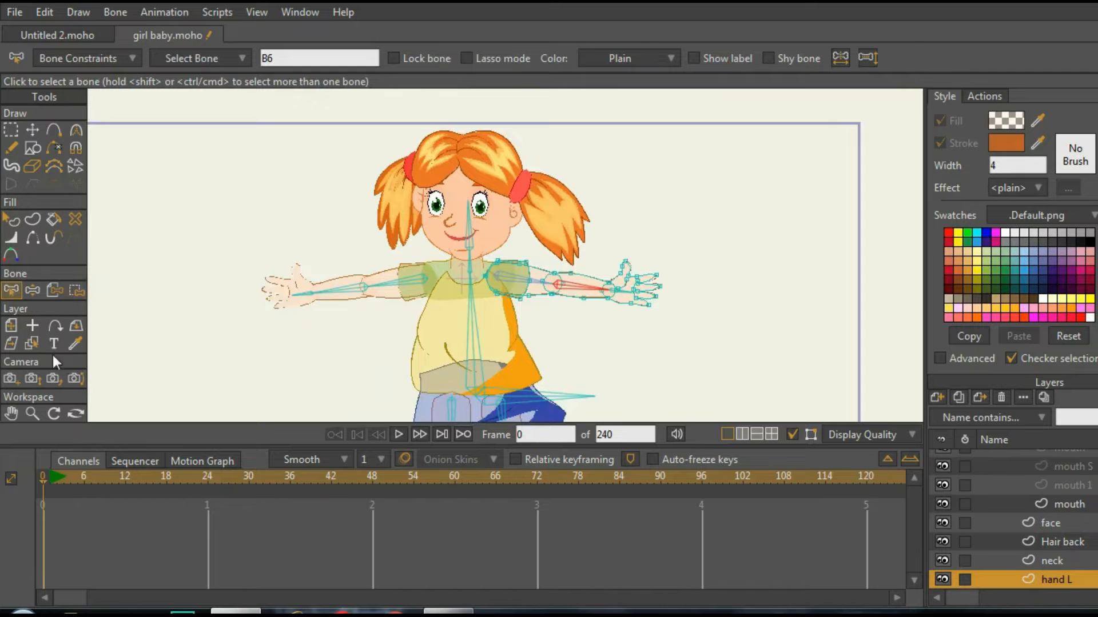
left_click(74, 290)
scroll(601, 359, "up", 3)
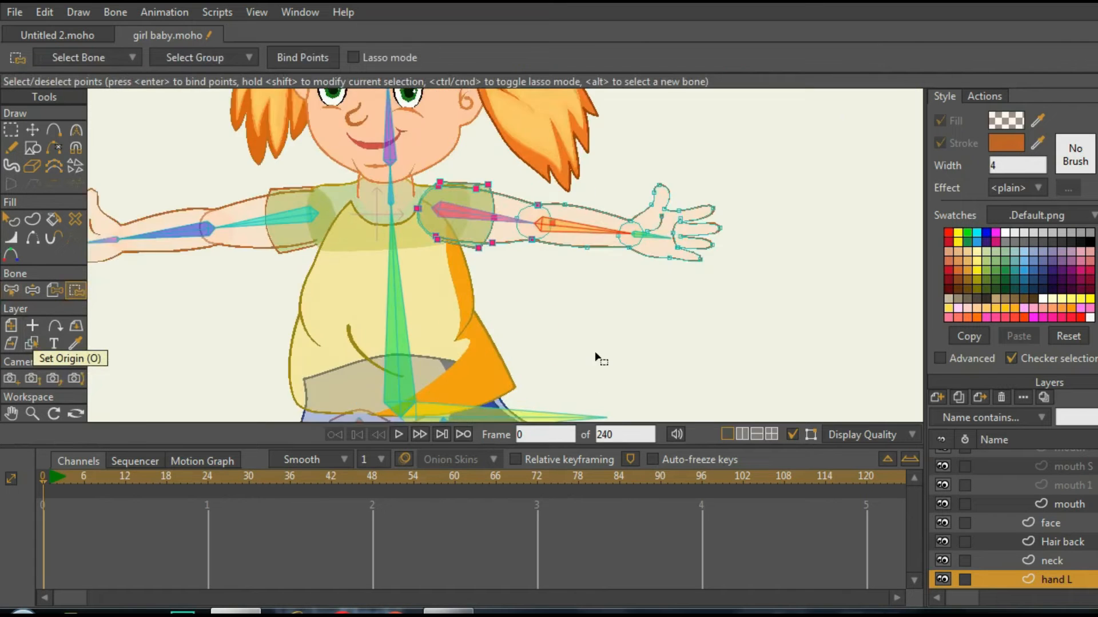
left_click(597, 198)
left_click(310, 55)
- Bind the palm, finger and wrist points of the hand L layer to that arm's hand bone
left_click(10, 291)
left_click(689, 224)
left_click(33, 343)
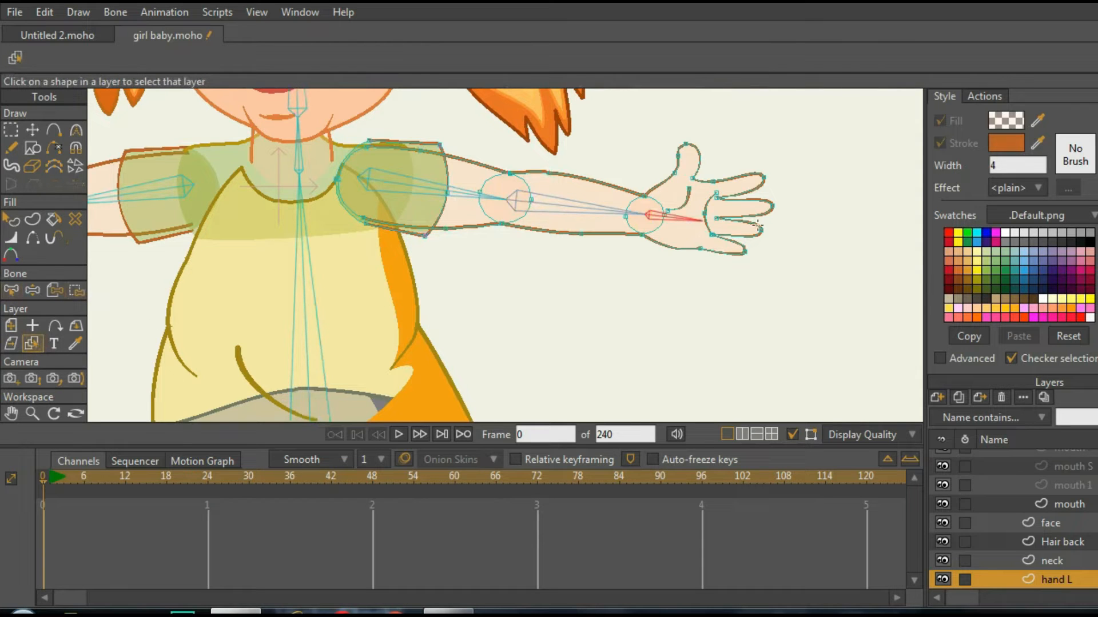
left_click(75, 291)
scroll(709, 220, "up", 1)
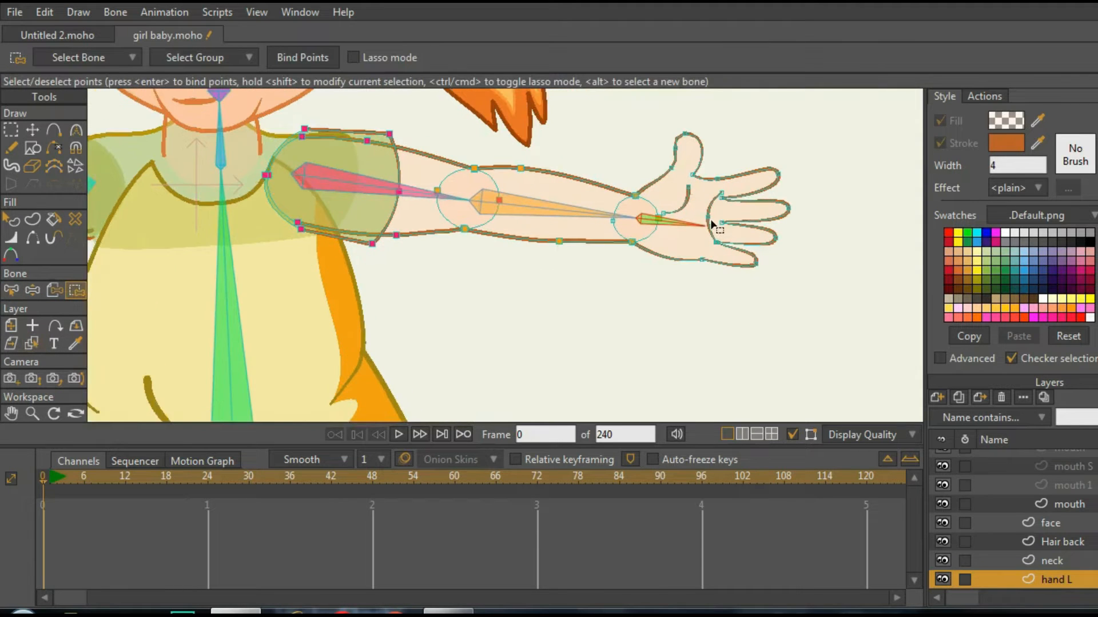
left_click(706, 226)
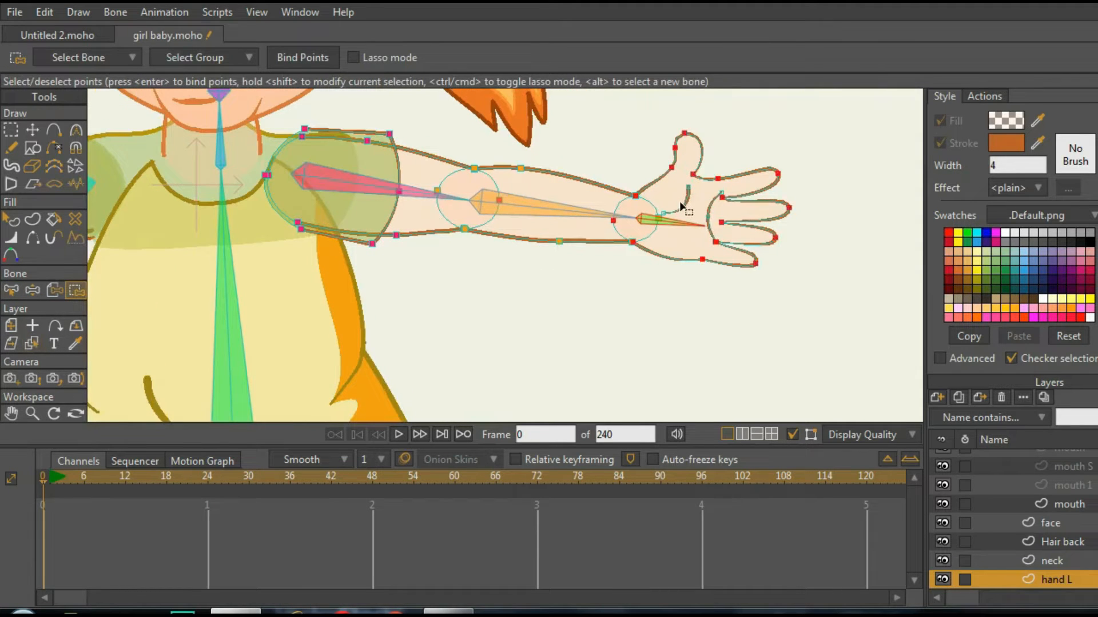
scroll(715, 212, "down", 1)
left_click(294, 58)
- Test the hand L arm with Manipulate Bones by swinging its forearm down and up
scroll(703, 270, "down", 4)
scroll(703, 270, "up", 1)
left_click(33, 290)
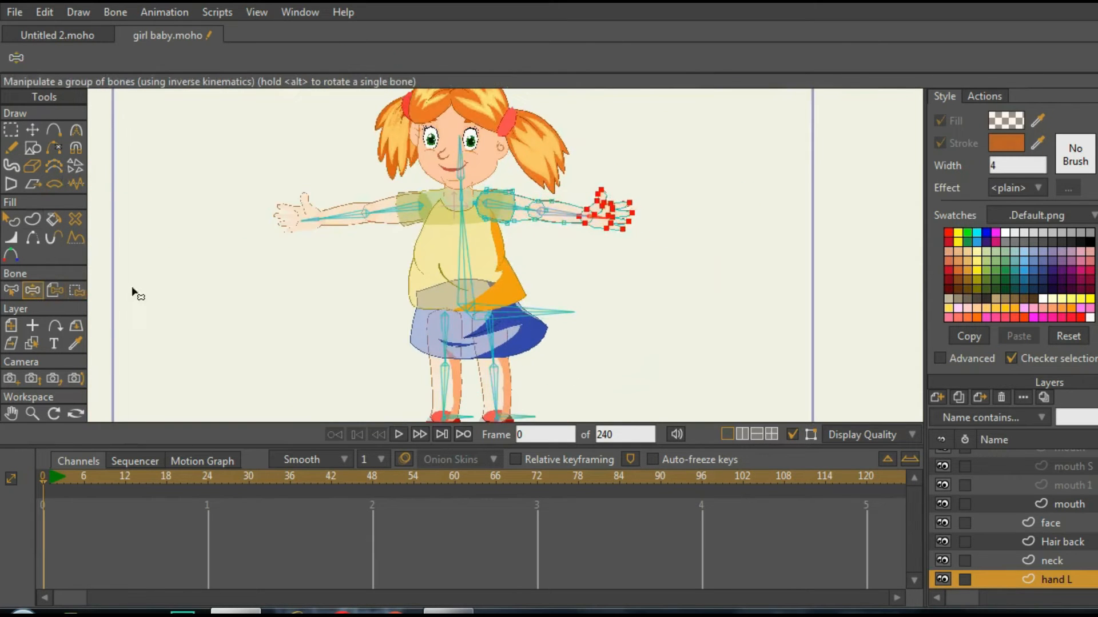
scroll(625, 227, "up", 3)
left_click_drag(545, 211, 517, 296)
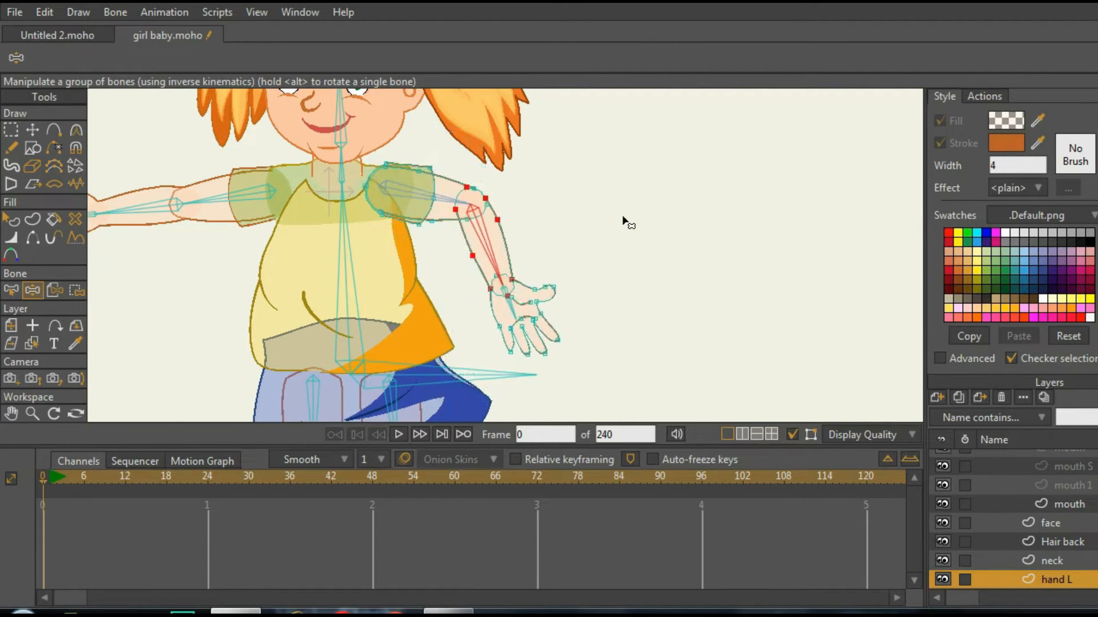
scroll(522, 225, "down", 2)
scroll(505, 212, "up", 2)
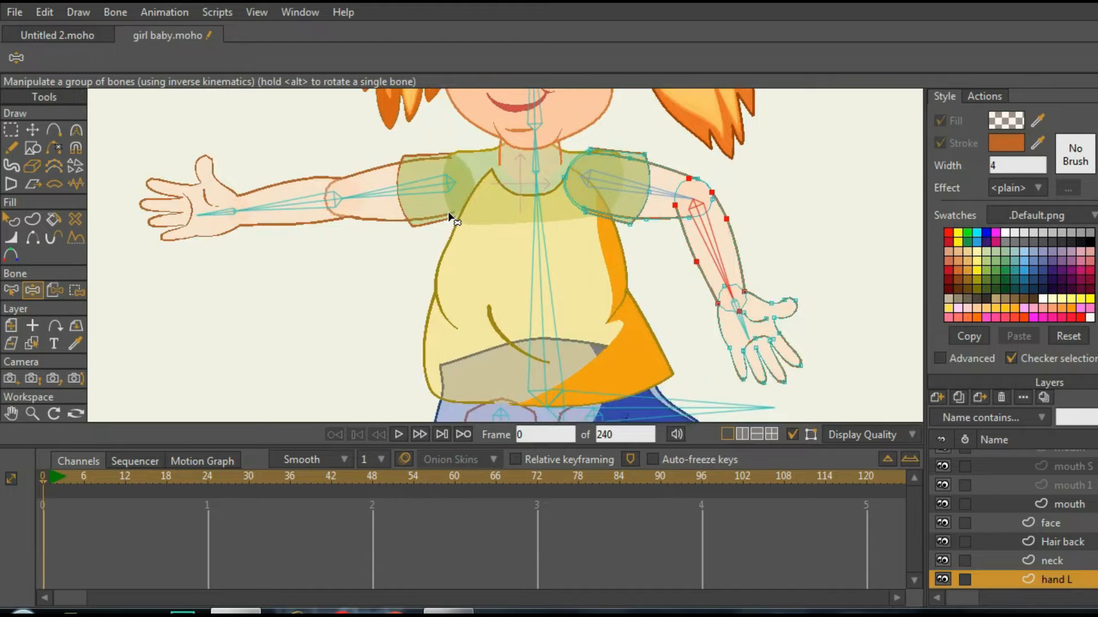
scroll(449, 217, "up", 3)
scroll(449, 217, "down", 4)
scroll(586, 214, "up", 2)
left_click_drag(670, 279, 812, 74)
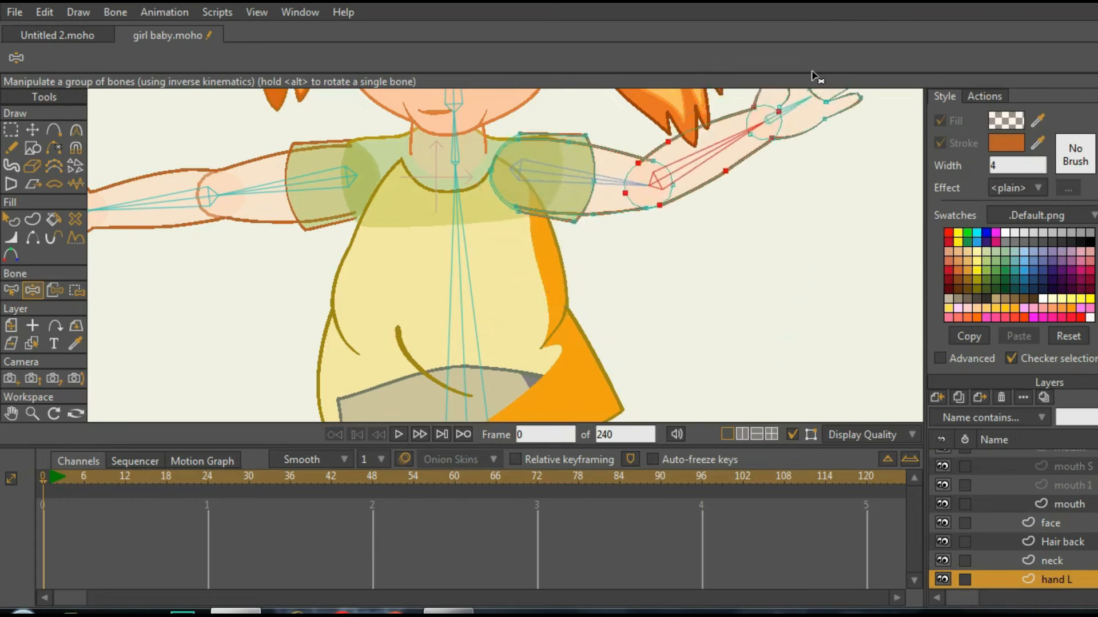
left_click(665, 240)
scroll(538, 273, "down", 4)
left_click(197, 271)
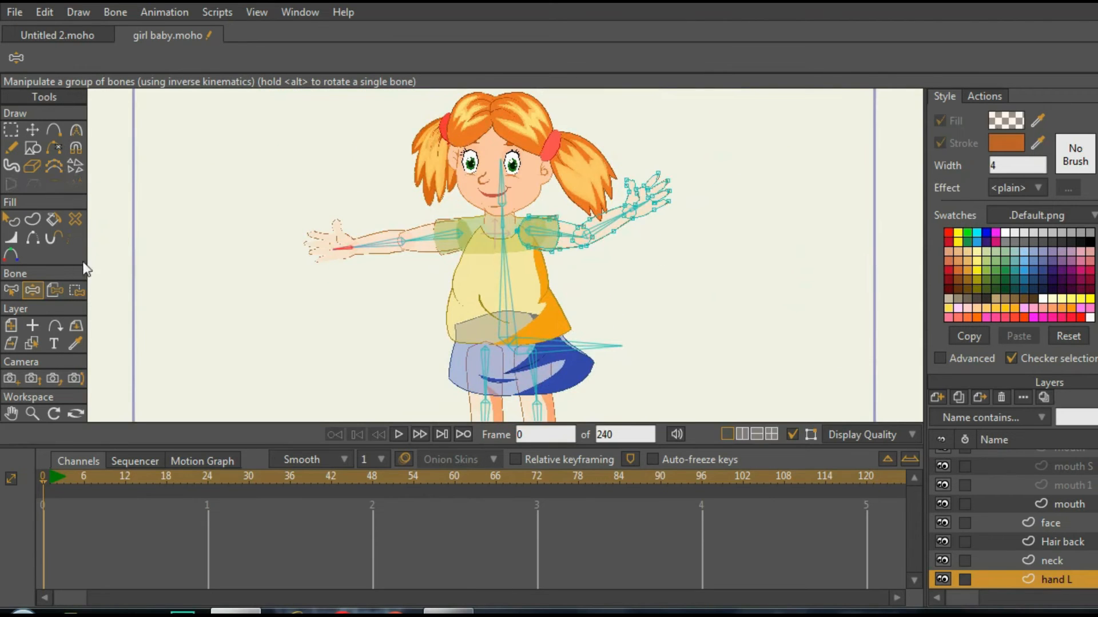
- Bind the upper arm and shoulder points of the hand R layer to upper arm bone B8
left_click(14, 289)
scroll(375, 223, "up", 3)
left_click(375, 224)
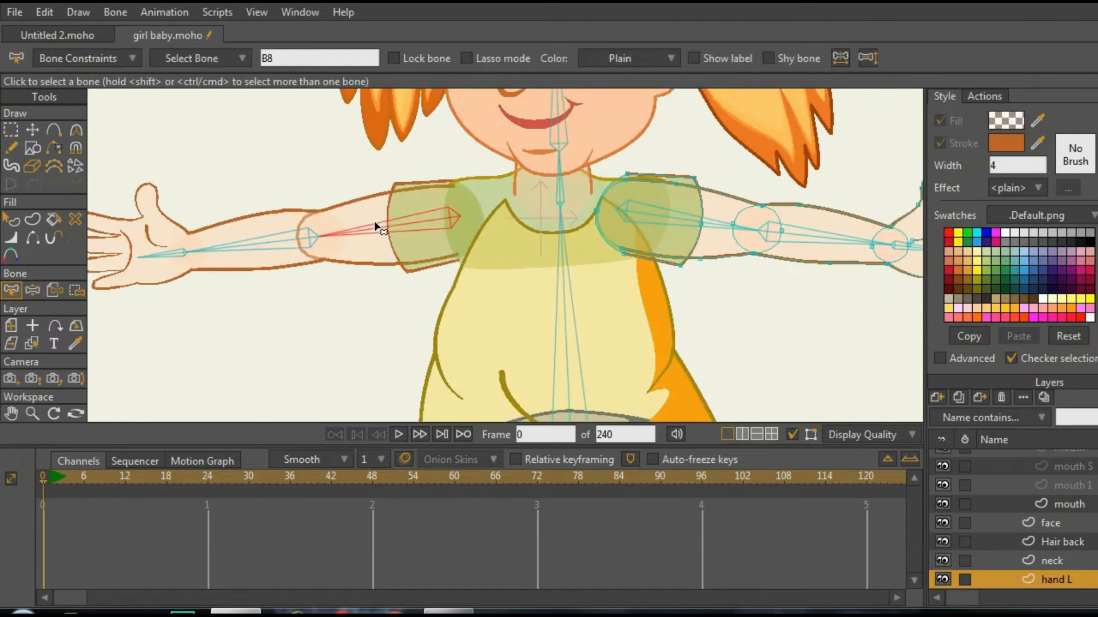
scroll(383, 231, "down", 1)
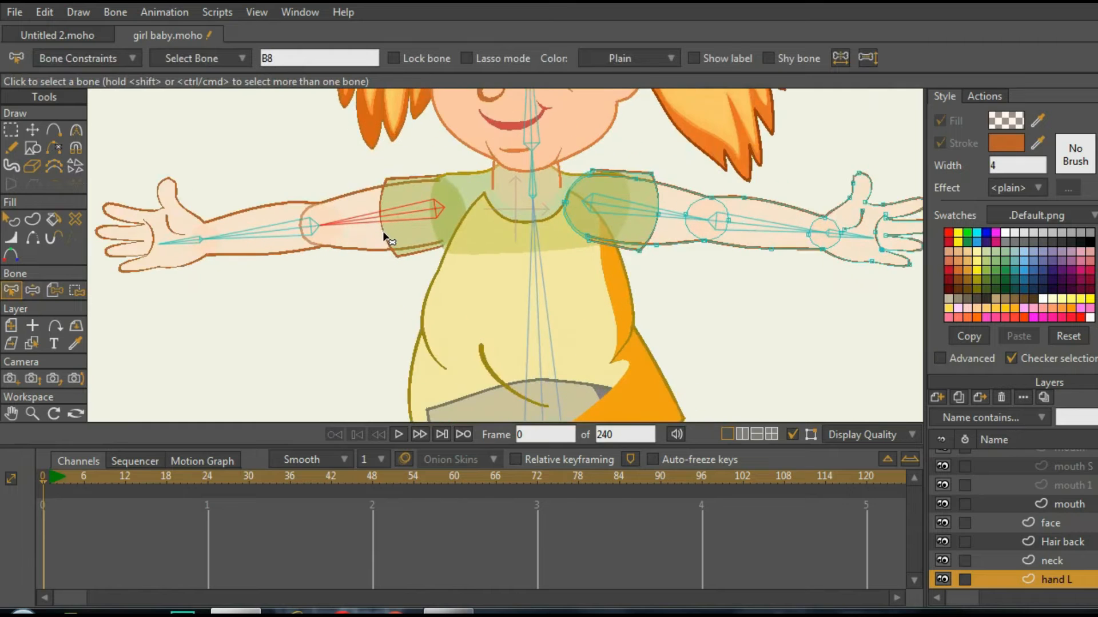
left_click(32, 343)
scroll(395, 229, "up", 3)
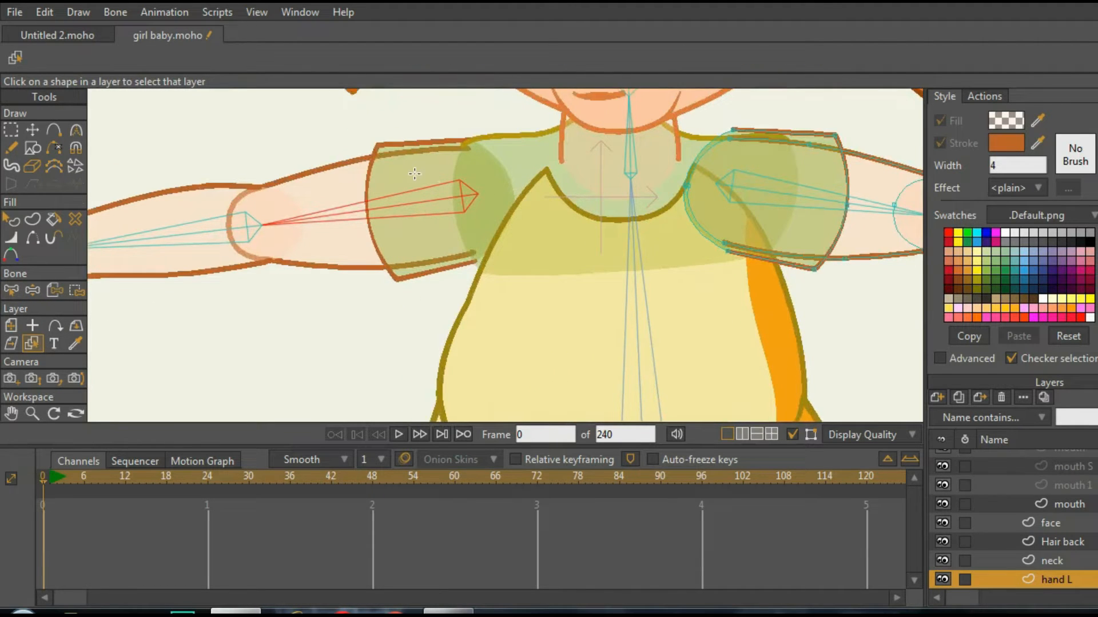
left_click(318, 189)
scroll(260, 246, "down", 3)
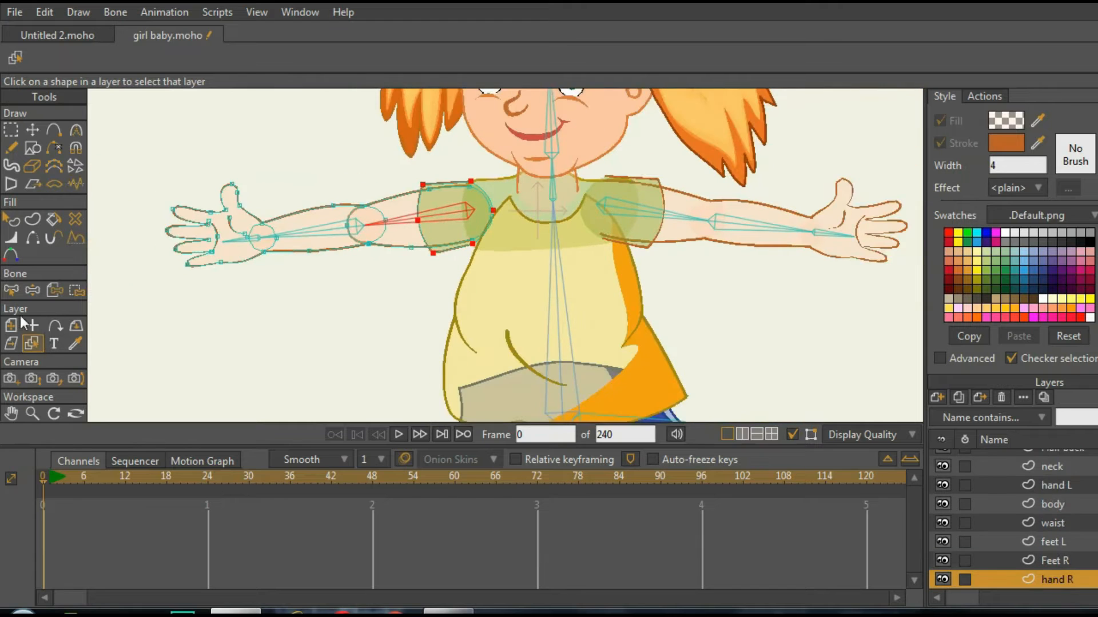
left_click(76, 290)
scroll(457, 191, "up", 2)
left_click(425, 202)
left_click(351, 220, "shift")
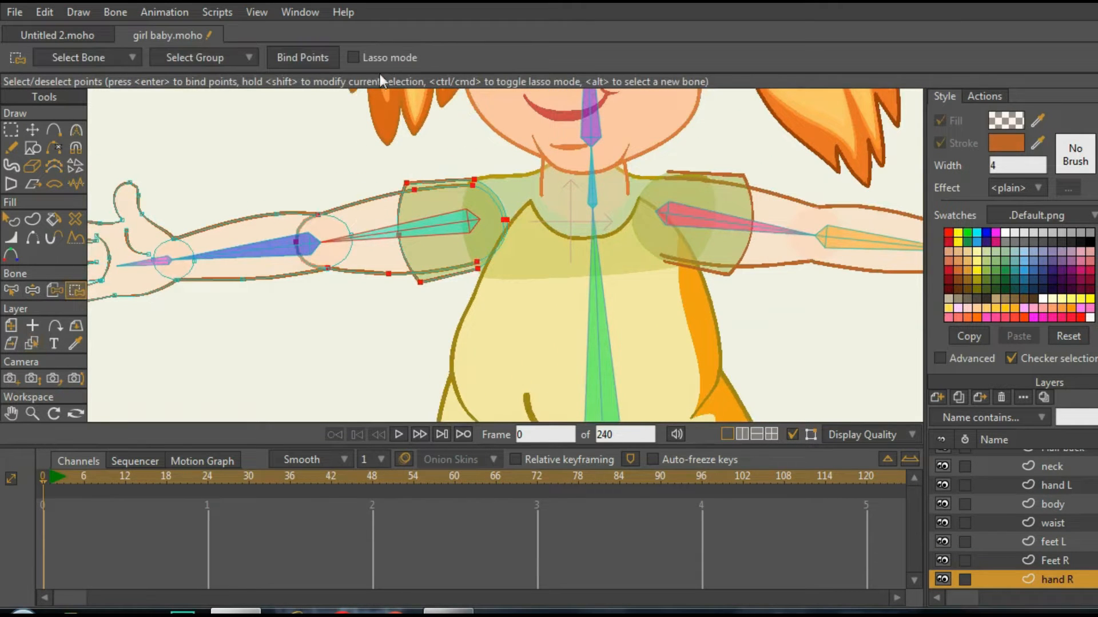
scroll(508, 239, "down", 3)
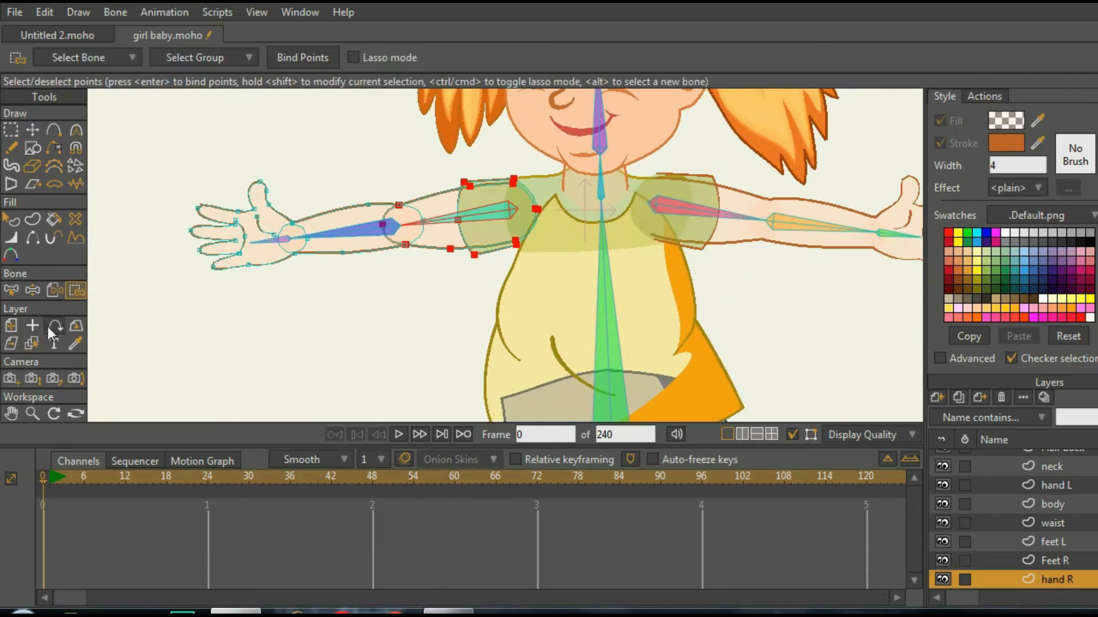
- Bind the forearm points of the hand R layer, from elbow to wrist, to forearm bone B9
left_click(32, 290)
left_click(356, 233)
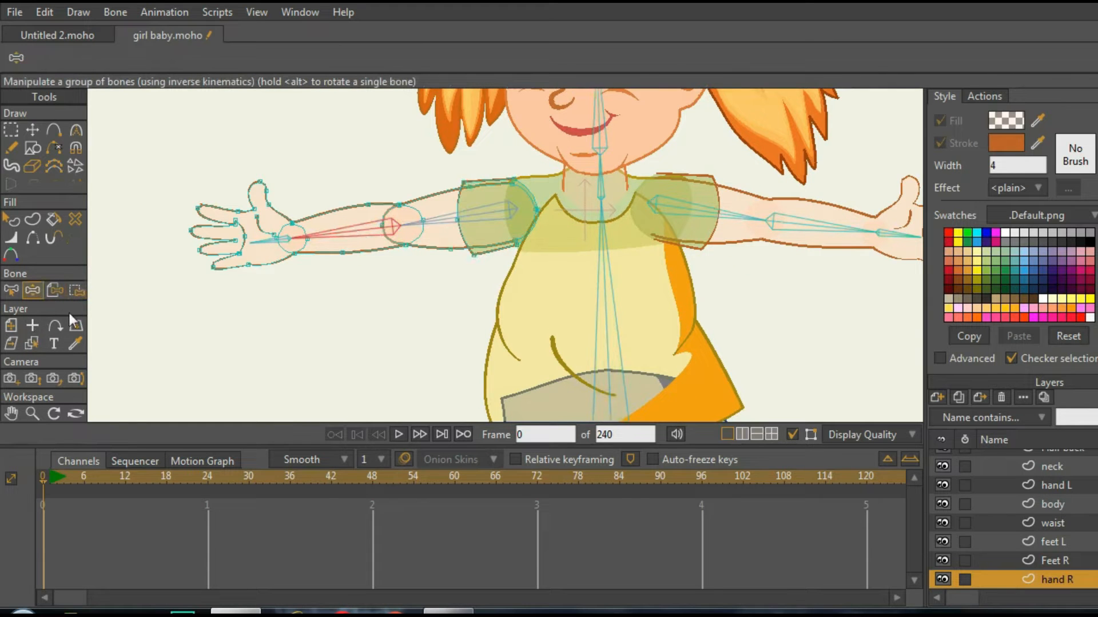
left_click(12, 290)
scroll(313, 241, "up", 3)
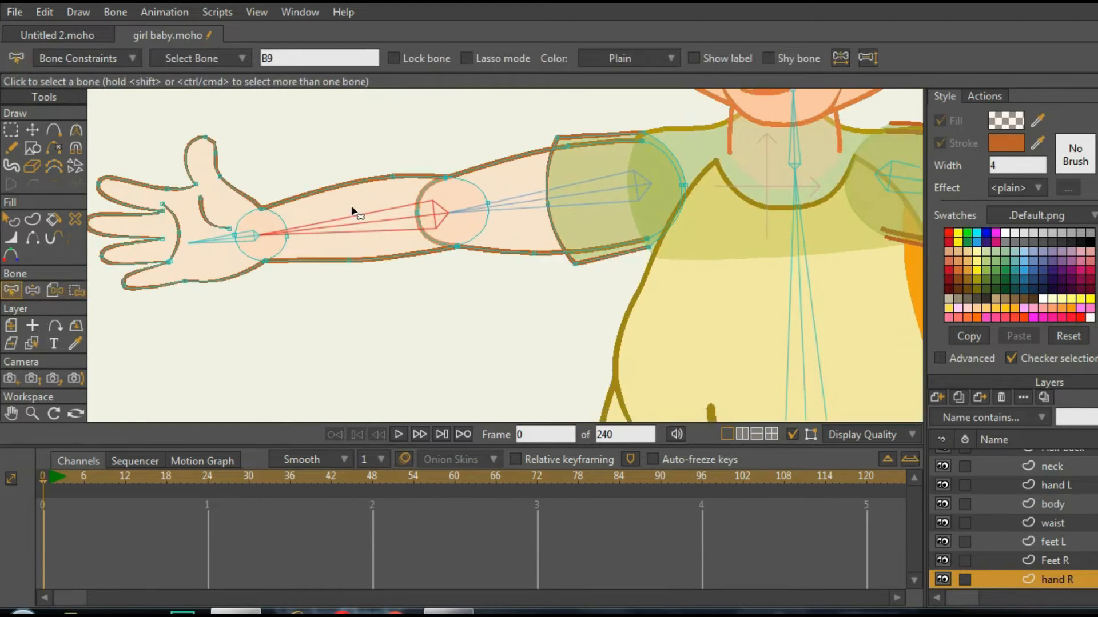
left_click(75, 290)
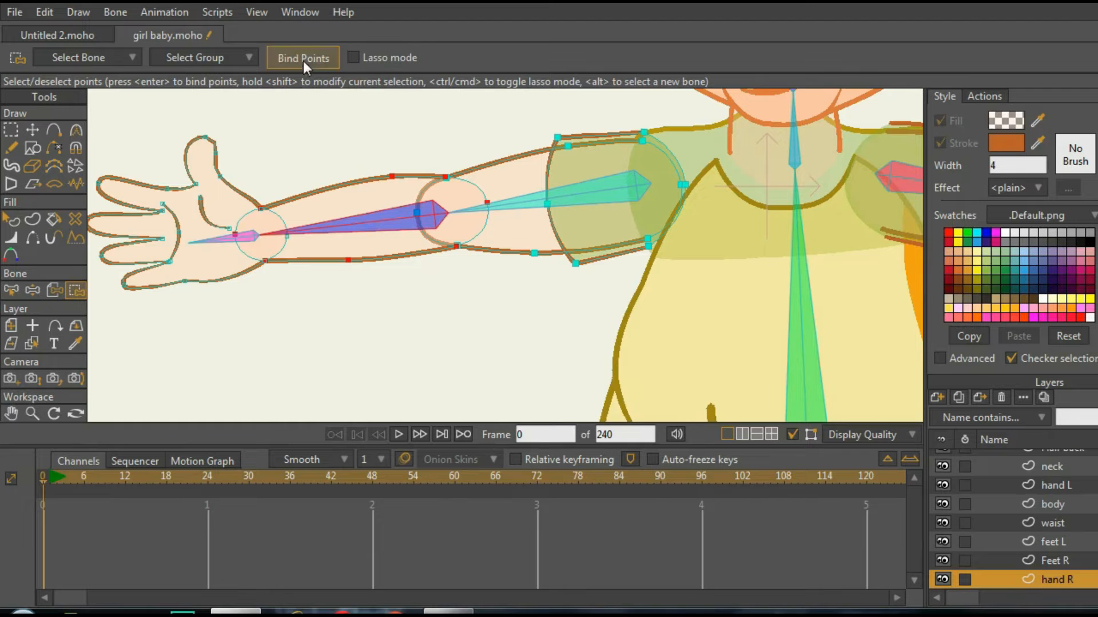
scroll(465, 294, "down", 4)
scroll(327, 277, "up", 3)
- Bind the palm, finger and wrist points of the hand R layer to hand bone B10
left_click(11, 290)
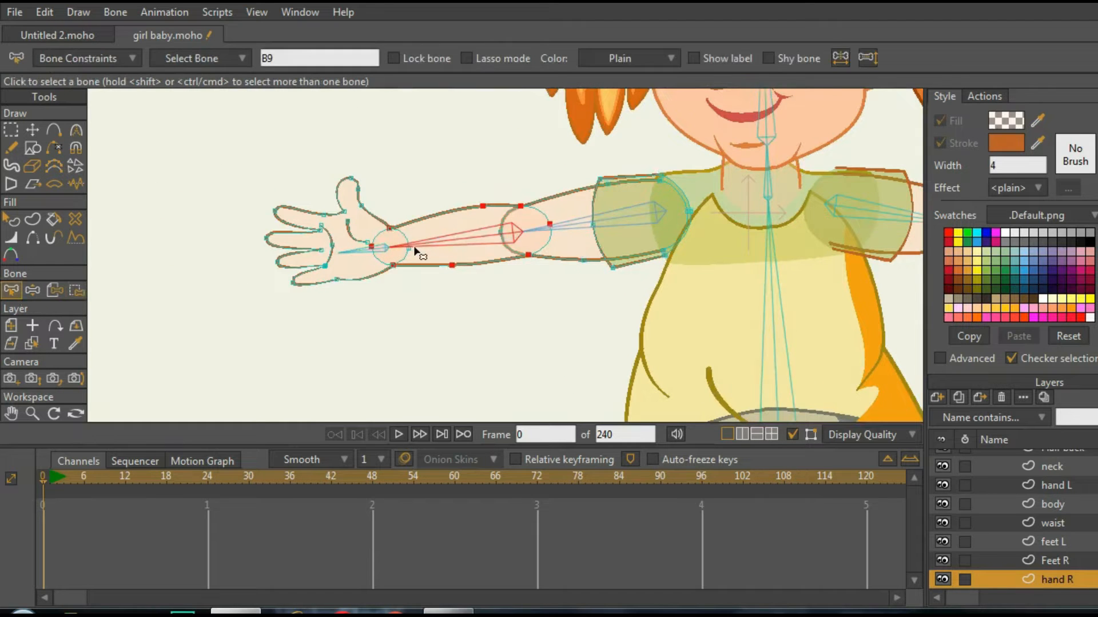
left_click(354, 250)
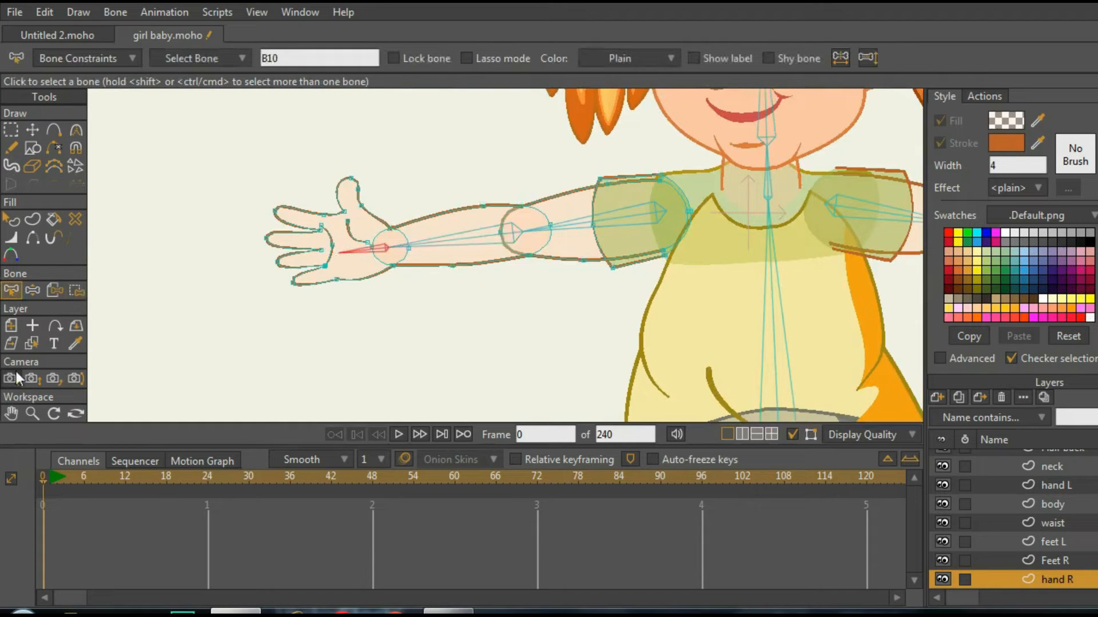
left_click(76, 290)
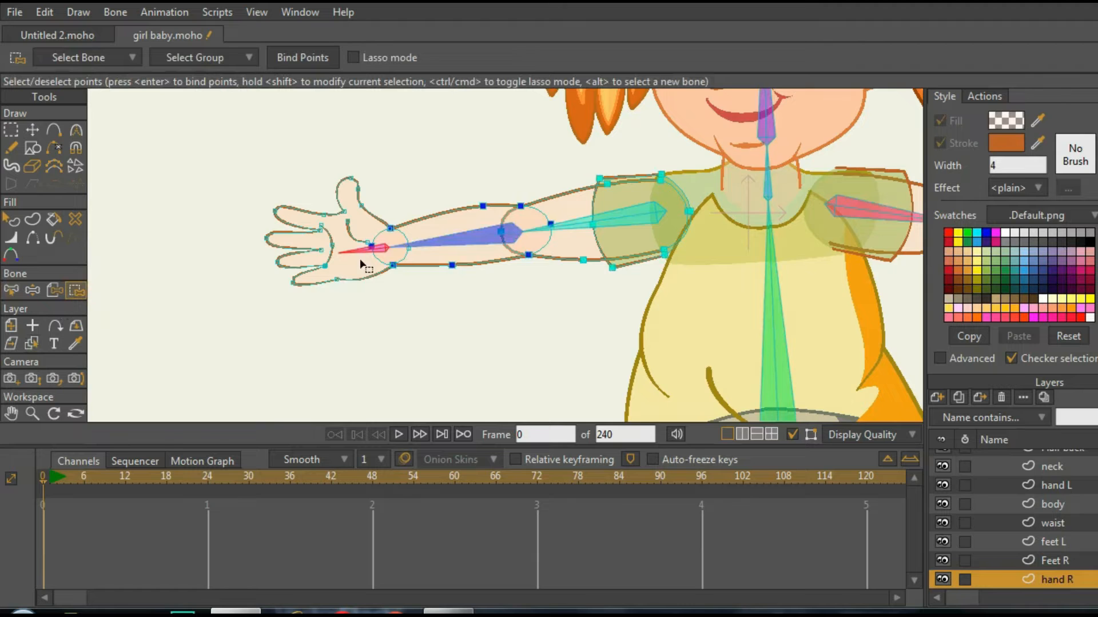
scroll(361, 263, "up", 2)
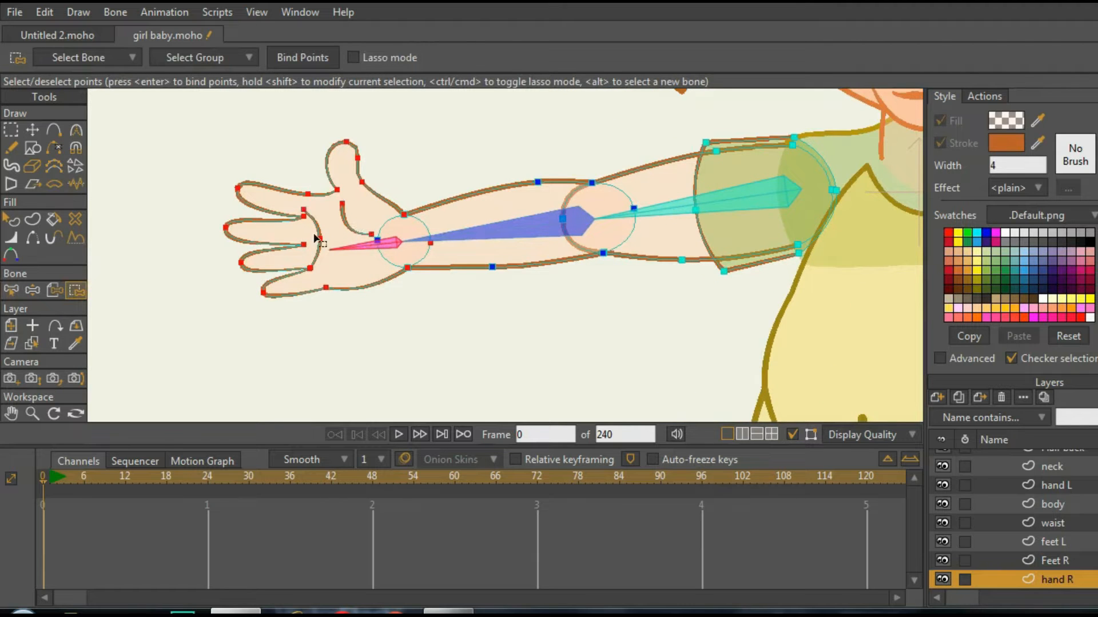
scroll(316, 239, "down", 3)
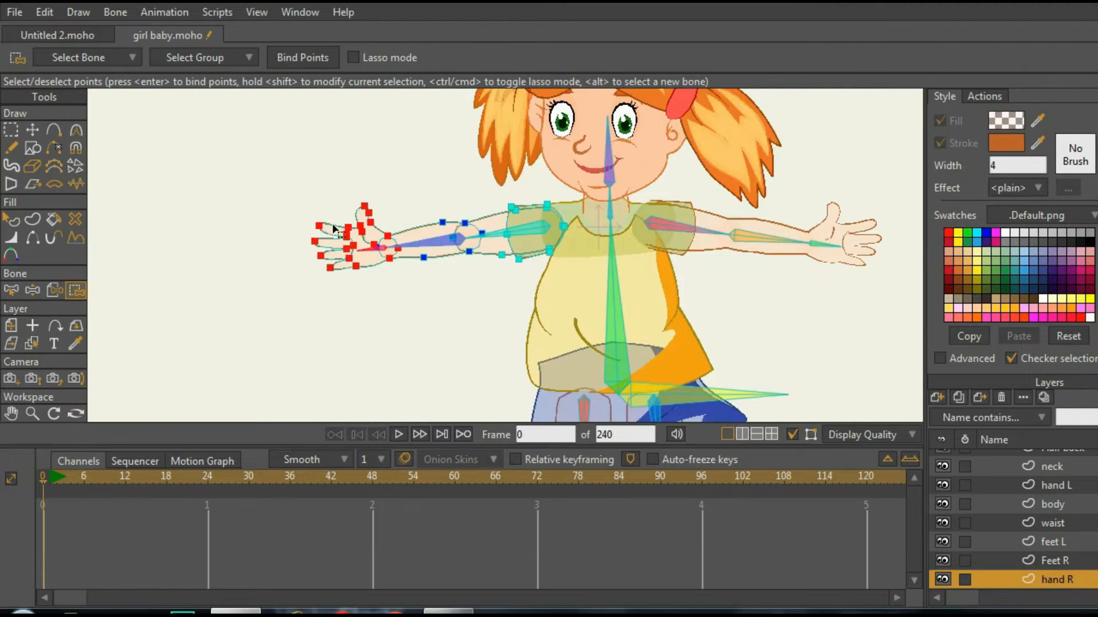
- Test the movement of both bound arms with Manipulate Bones
scroll(338, 232, "down", 2)
left_click(33, 290)
scroll(322, 170, "up", 2)
left_click_drag(366, 178, 326, 292)
scroll(491, 220, "down", 3)
scroll(492, 219, "up", 3)
left_click_drag(465, 203, 457, 235)
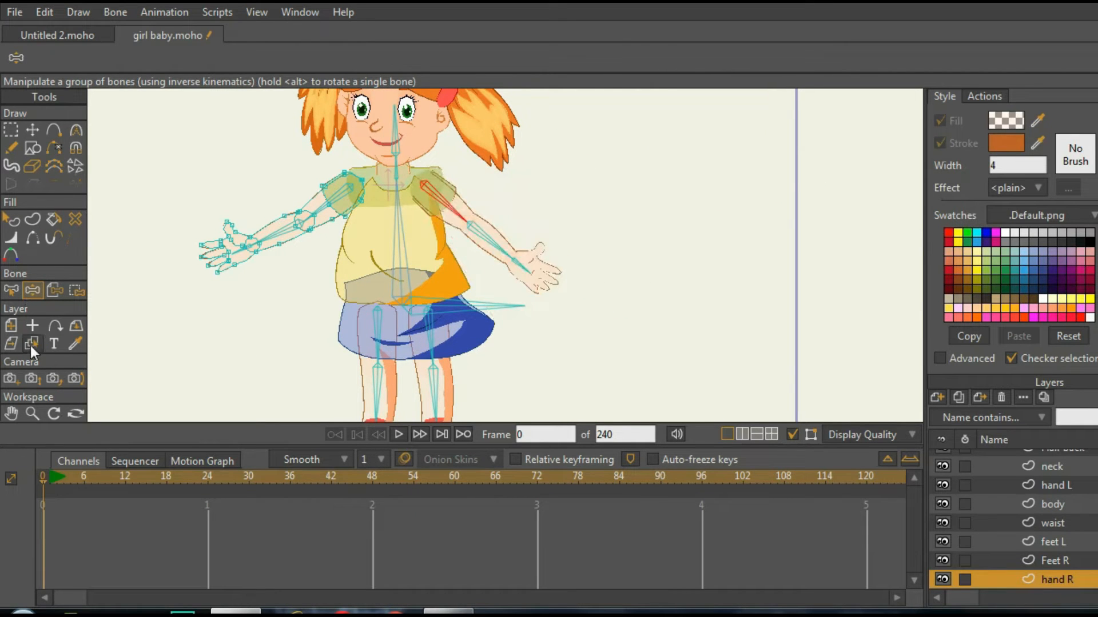
- Bind the thigh points of the feet L layer to thigh bone B14
left_click(11, 290)
scroll(483, 299, "down", 3)
scroll(451, 309, "up", 2)
scroll(452, 309, "up", 2)
scroll(469, 297, "down", 3)
scroll(483, 299, "up", 3)
left_click(470, 291)
scroll(479, 357, "down", 2)
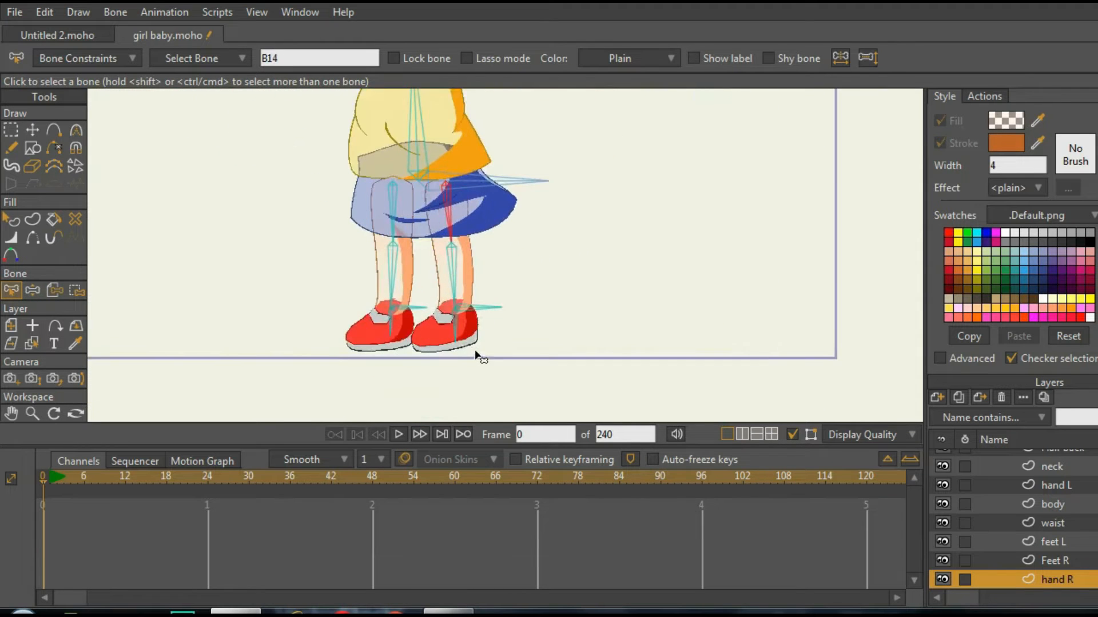
left_click(32, 343)
scroll(375, 268, "up", 1)
left_click(486, 243)
scroll(495, 313, "down", 4)
scroll(512, 255, "up", 3)
left_click(76, 290)
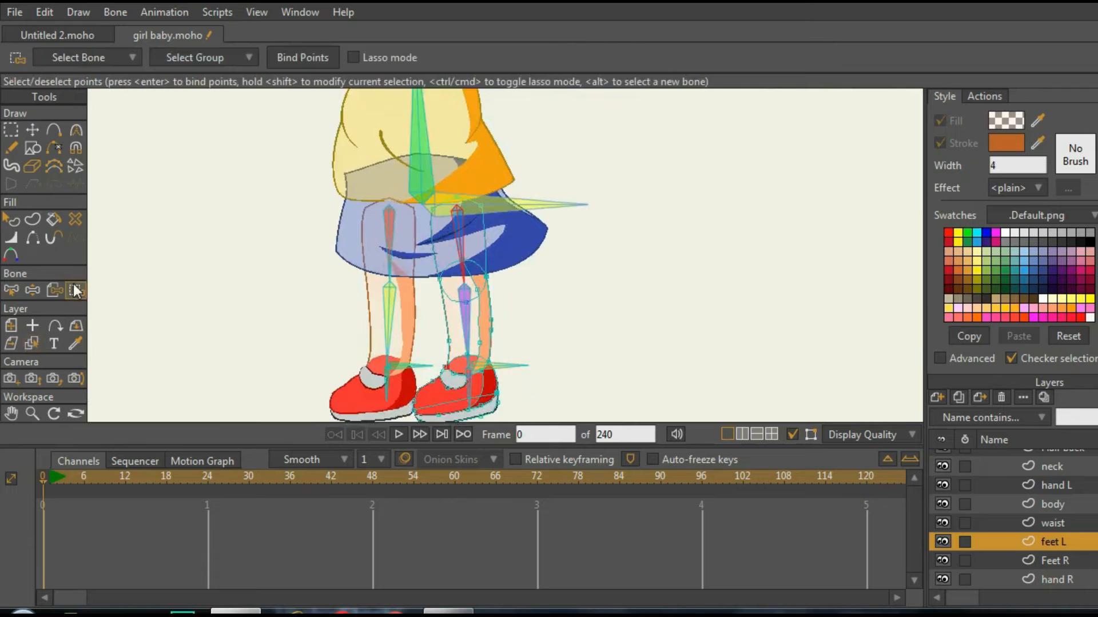
scroll(458, 246, "up", 1)
scroll(473, 235, "down", 2)
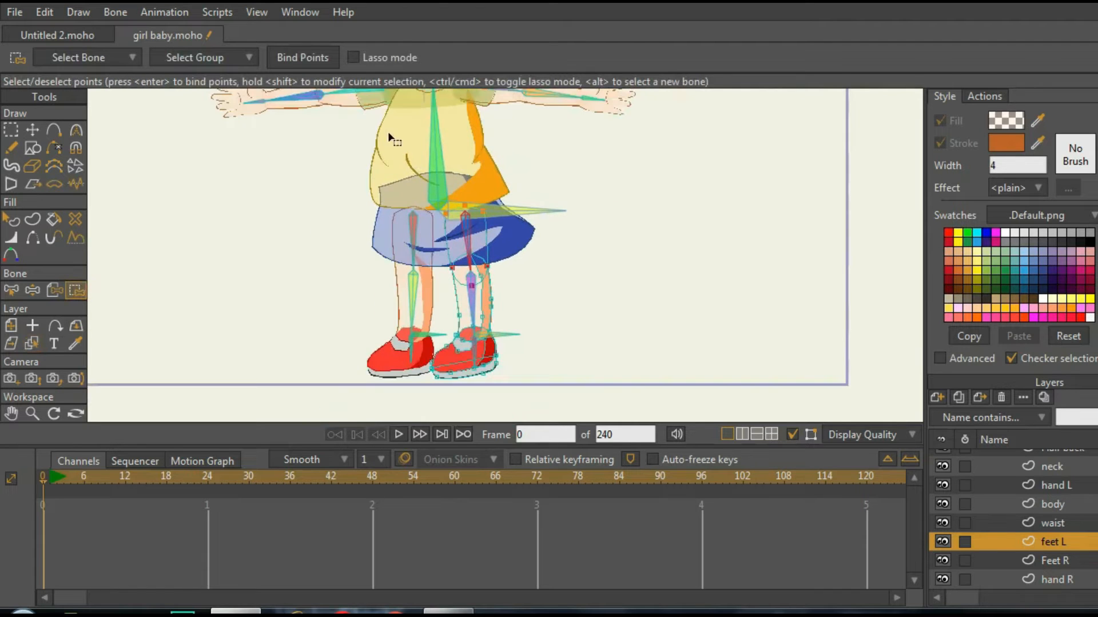
- Bind the lower-leg points of the feet L layer, from knee to ankle, to shin bone B15
left_click(7, 291)
left_click(473, 313)
scroll(474, 326, "up", 2)
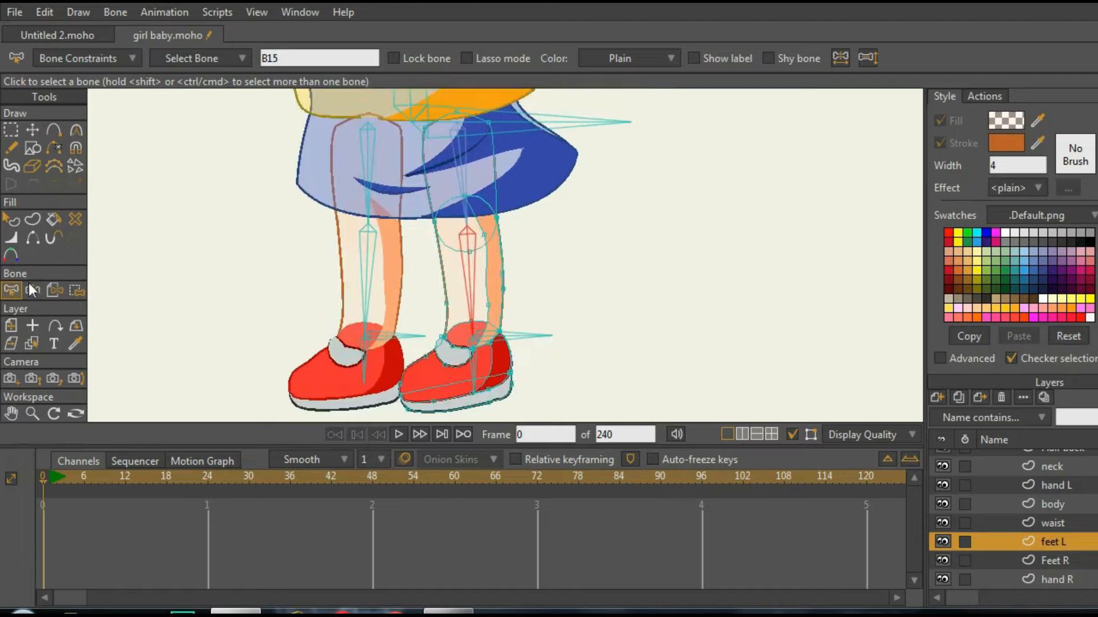
left_click(74, 289)
left_click(483, 269)
scroll(483, 270, "up", 1)
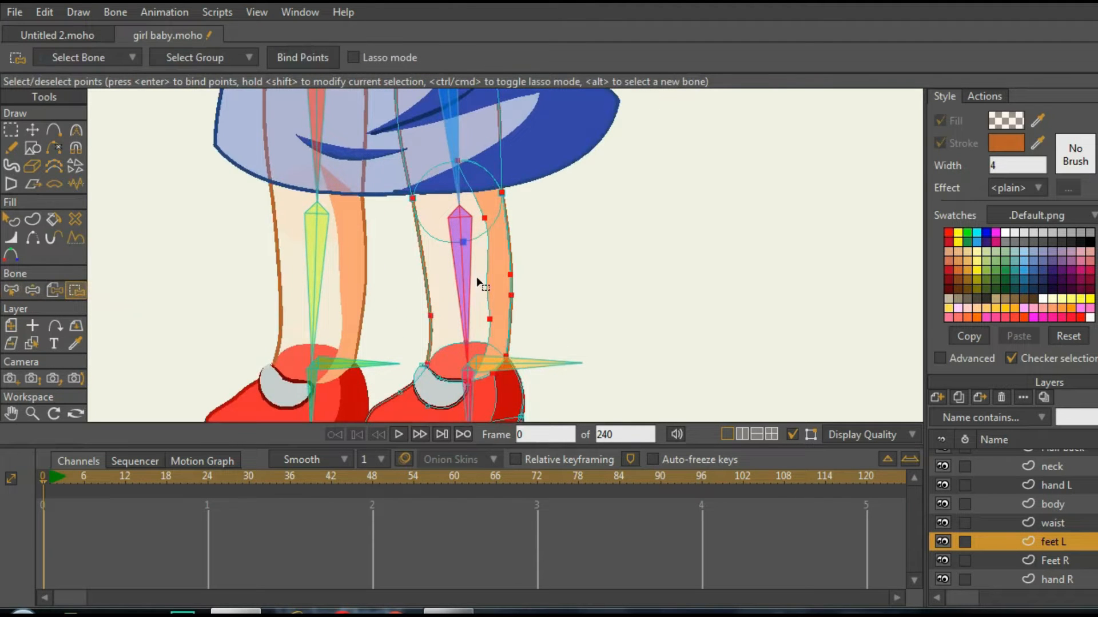
scroll(478, 281, "down", 3)
scroll(477, 332, "up", 3)
scroll(477, 332, "up", 2)
scroll(478, 332, "down", 3)
scroll(477, 332, "up", 2)
left_click(303, 57)
scroll(438, 314, "down", 3)
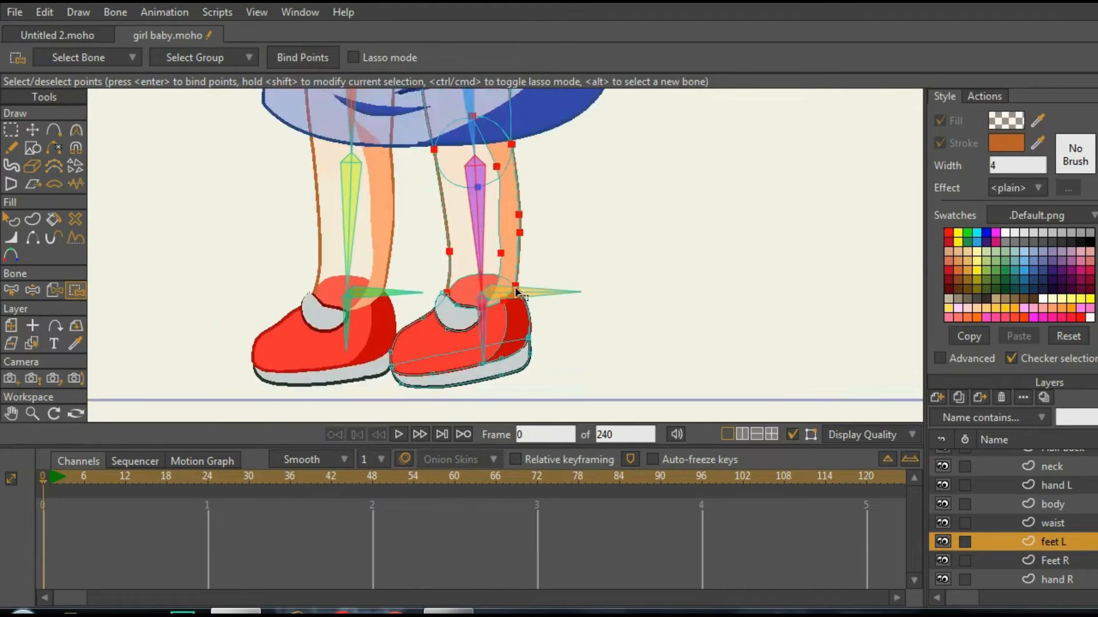
scroll(437, 313, "up", 2)
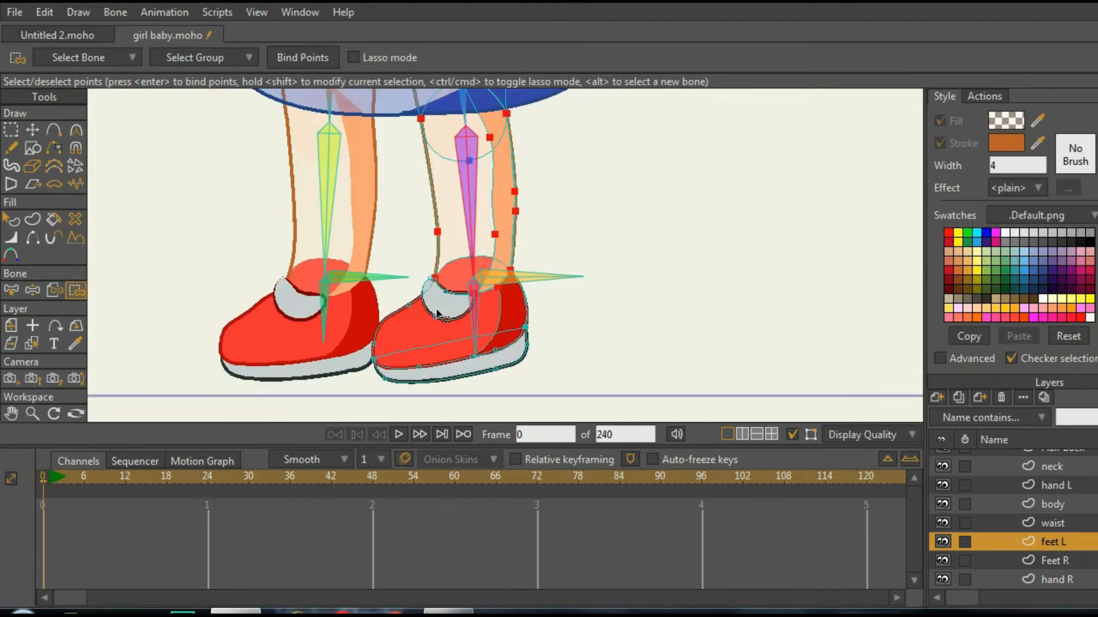
- Bind the shoe points of the feet L layer to foot bone B16
left_click(11, 289)
left_click(481, 324)
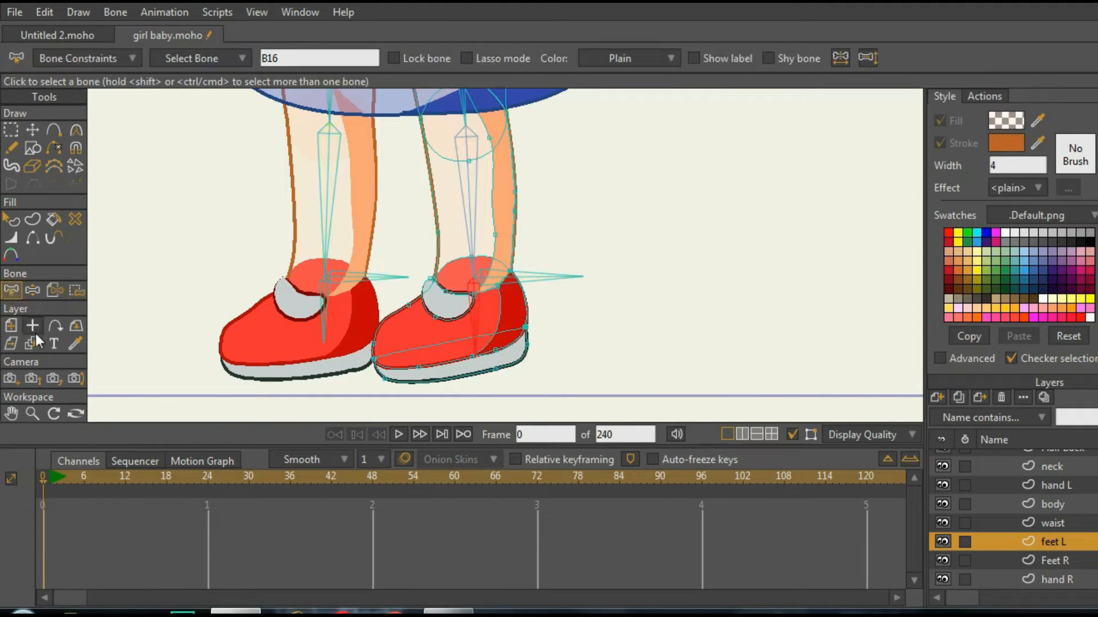
left_click(76, 290)
scroll(421, 309, "up", 2)
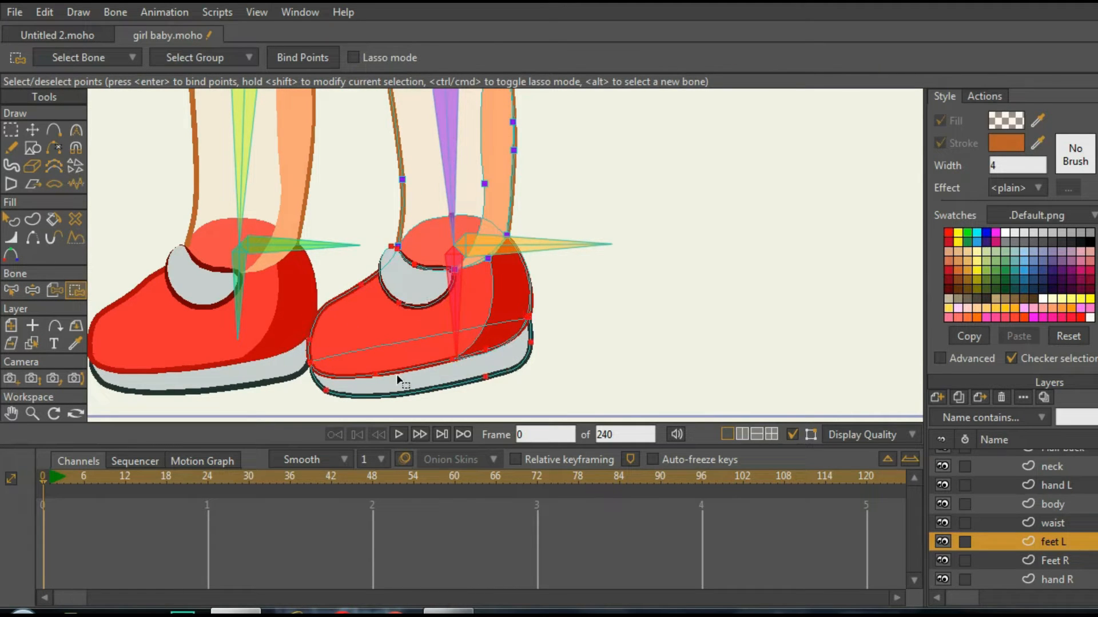
scroll(396, 374, "down", 3)
scroll(495, 332, "down", 2)
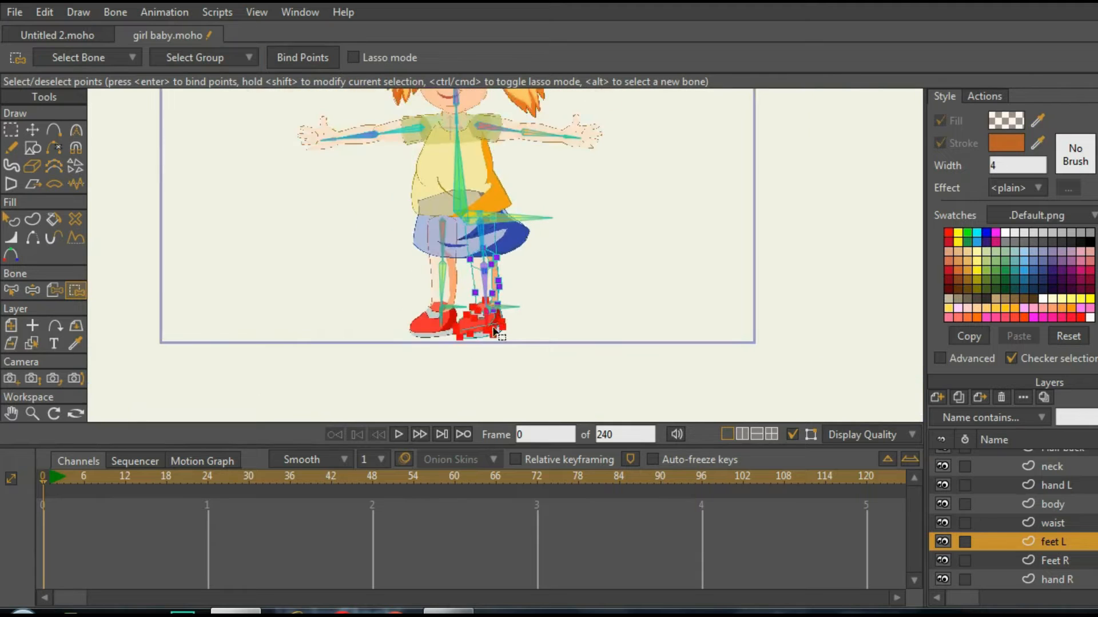
- Test the bound feet L leg with Manipulate Bones and undo the pose change
left_click(33, 291)
scroll(555, 330, "up", 5)
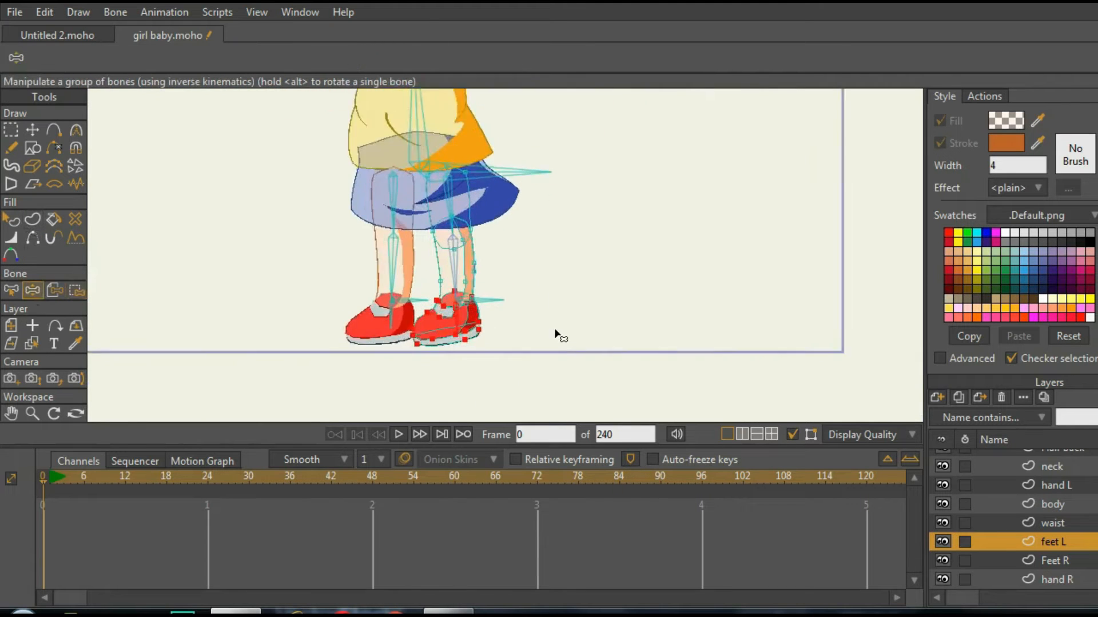
left_click_drag(437, 309, 501, 353)
scroll(382, 314, "down", 4)
scroll(382, 316, "up", 3)
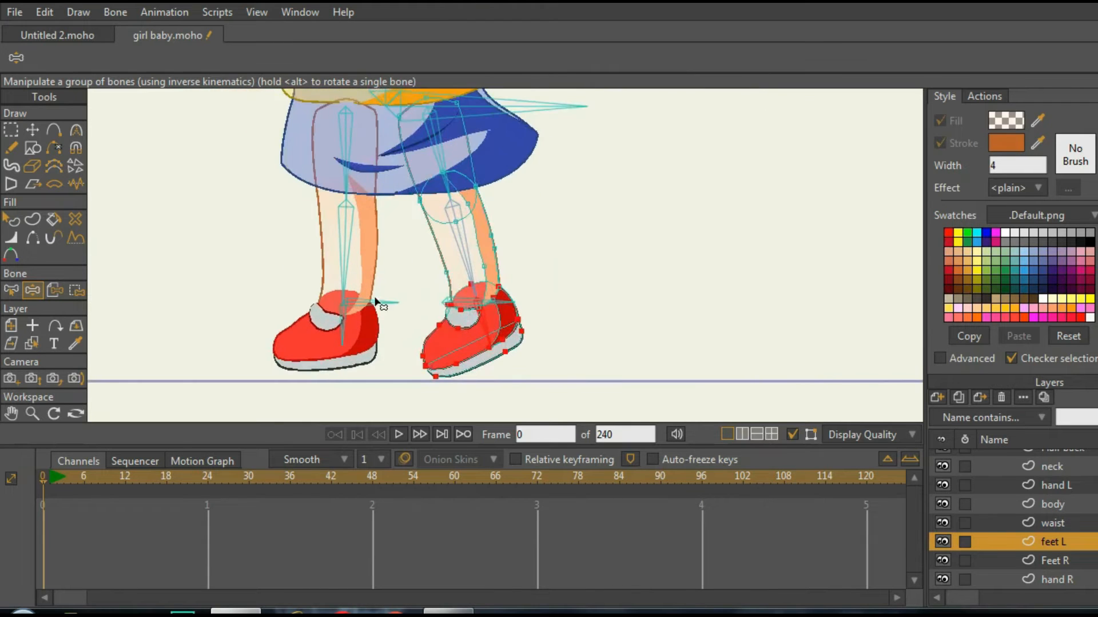
key("q")
left_click(33, 291)
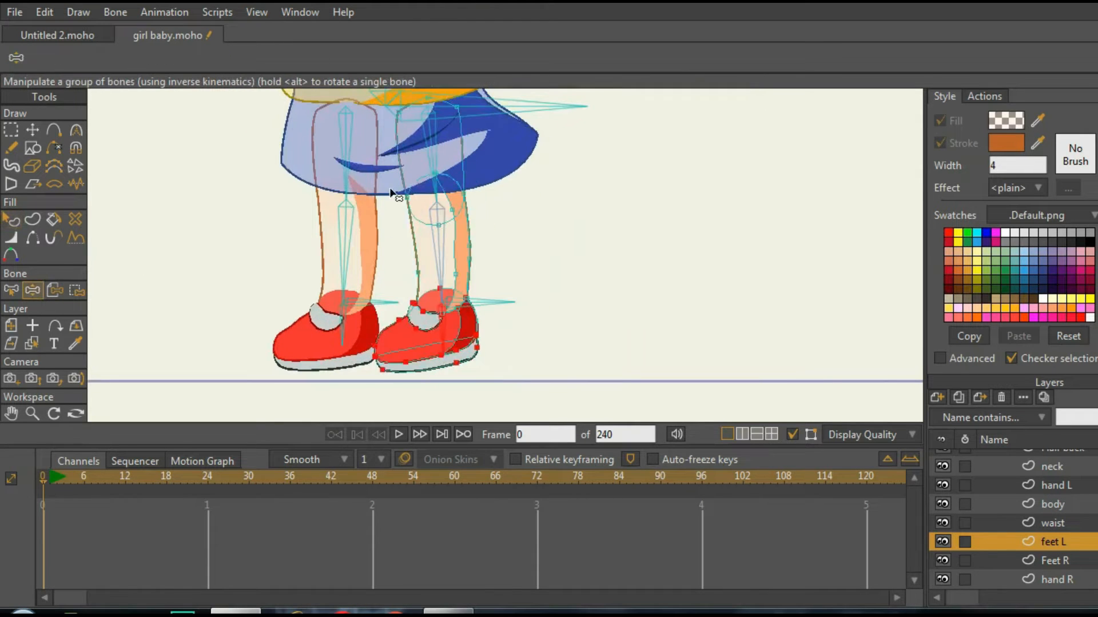
- Switch to the Feet R layer and bind its thigh points to that leg's thigh bone
left_click(30, 341)
left_click(322, 199)
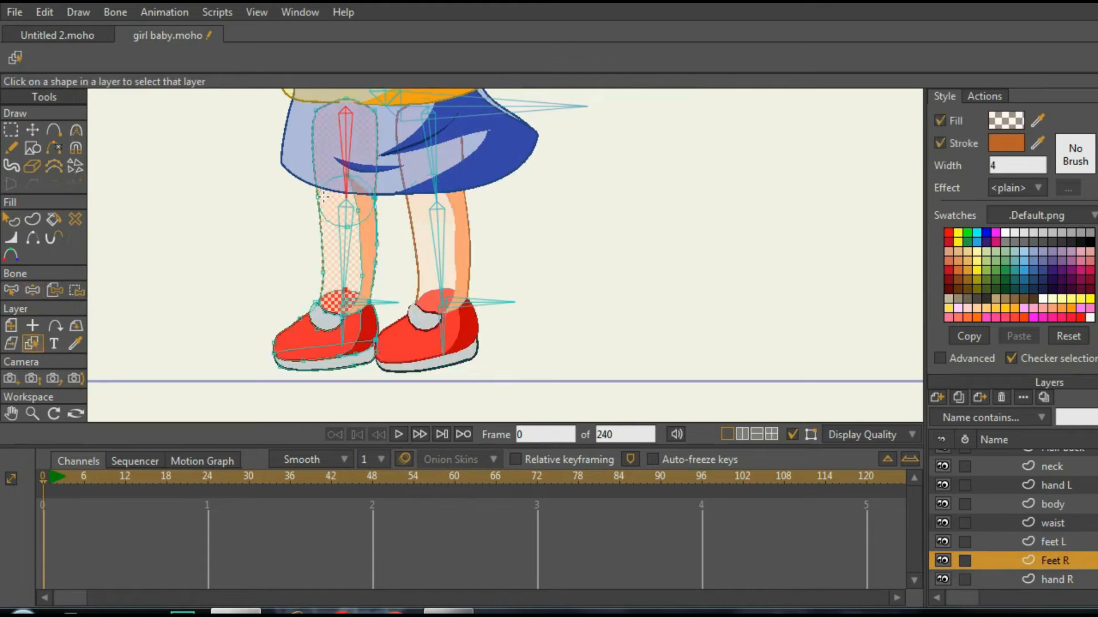
scroll(314, 312, "down", 3)
scroll(315, 303, "up", 5)
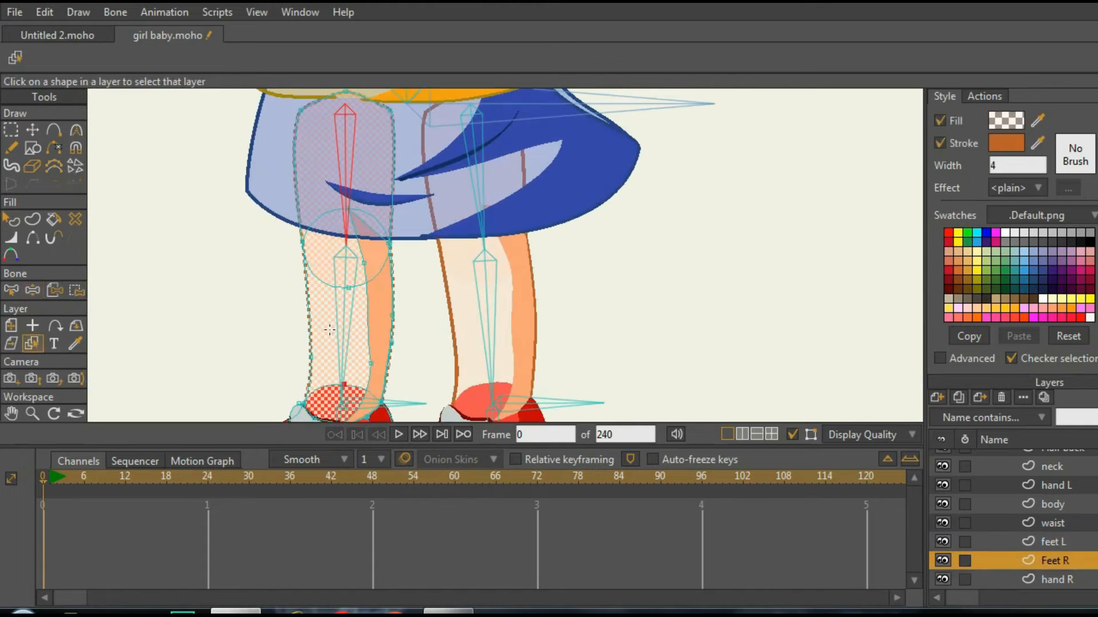
left_click(76, 290)
left_click(341, 188)
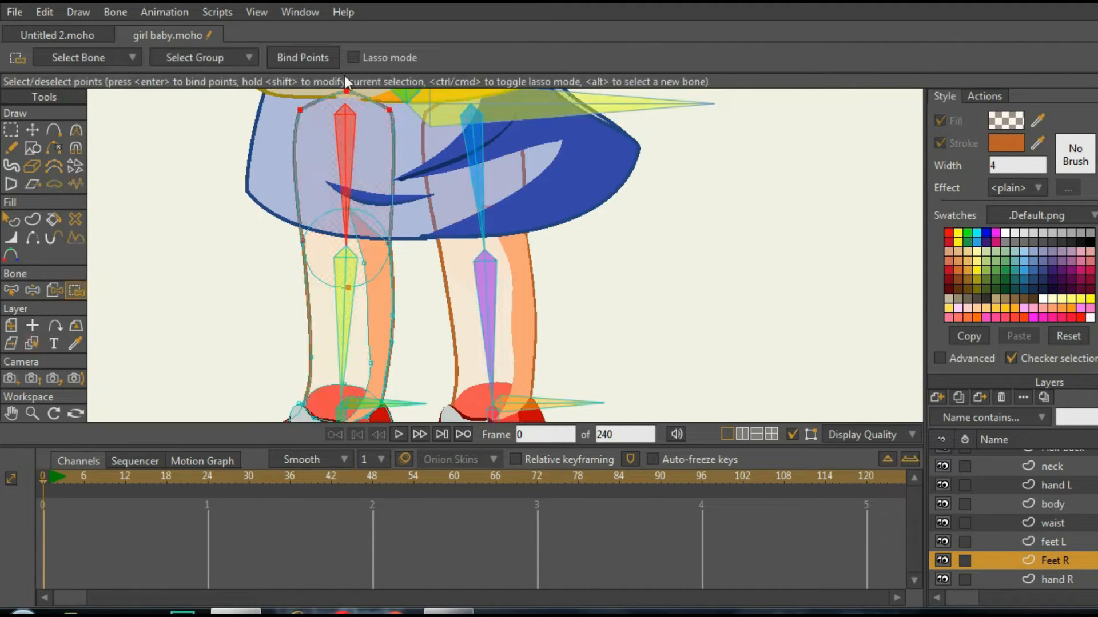
left_click(307, 63)
scroll(363, 148, "down", 5)
scroll(356, 257, "up", 2)
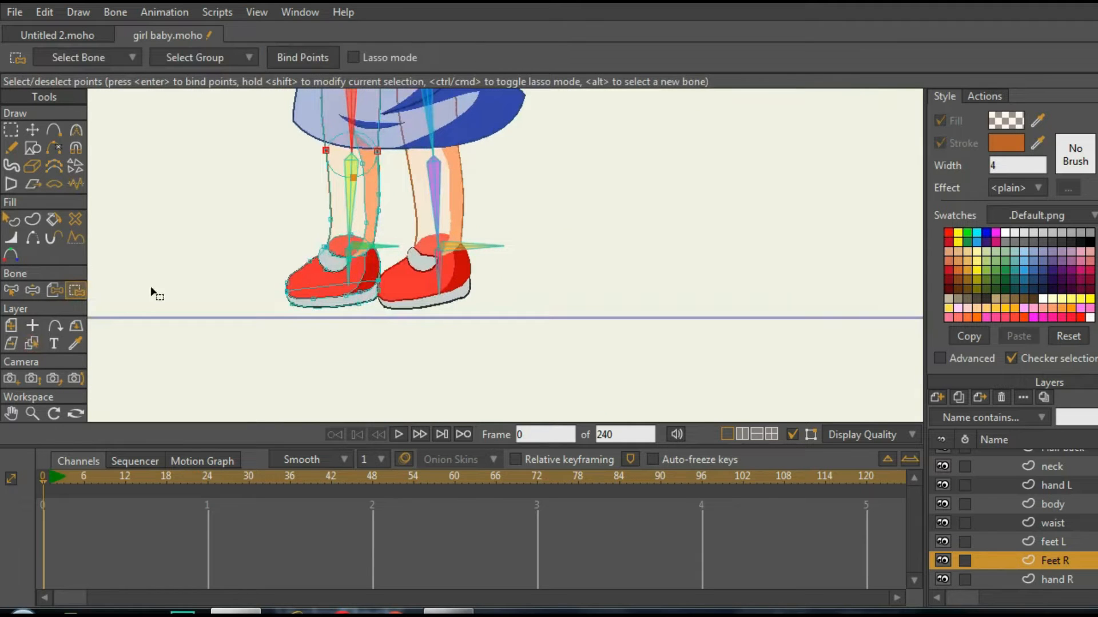
- Bind the lower-leg points of the Feet R layer, from knee to ankle, to shin bone B12
left_click(11, 290)
left_click(348, 201)
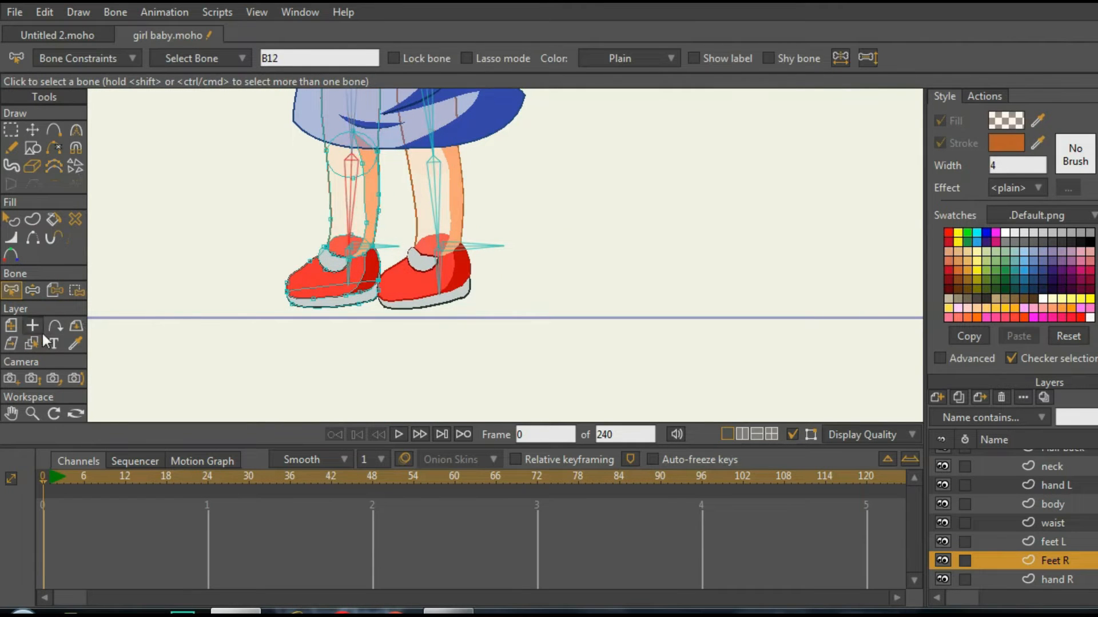
left_click(76, 290)
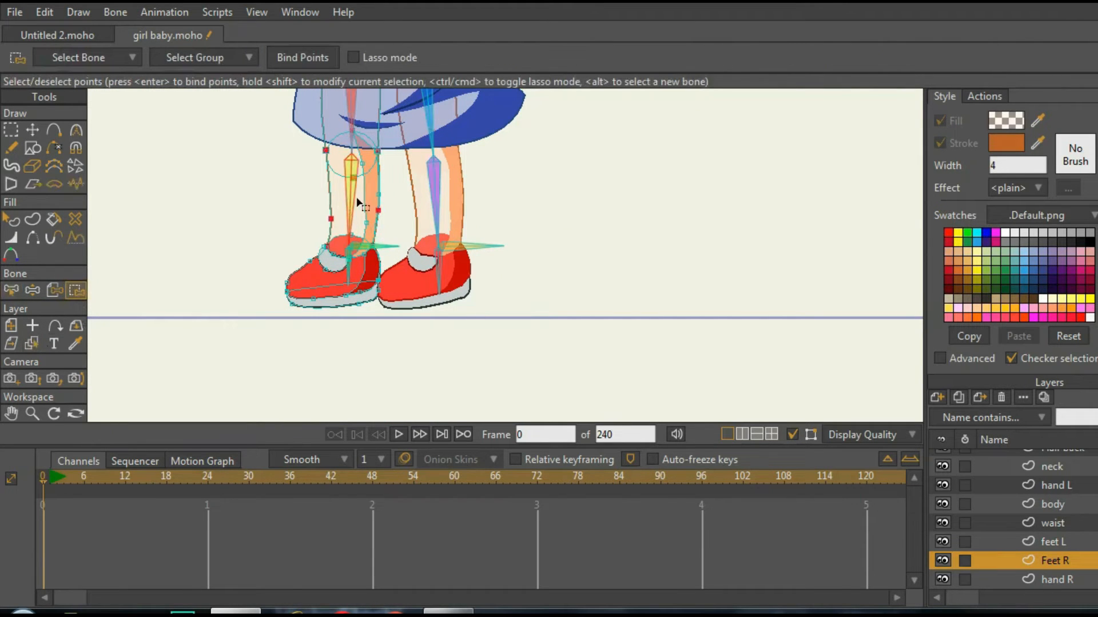
scroll(360, 200, "up", 2)
left_click(295, 59)
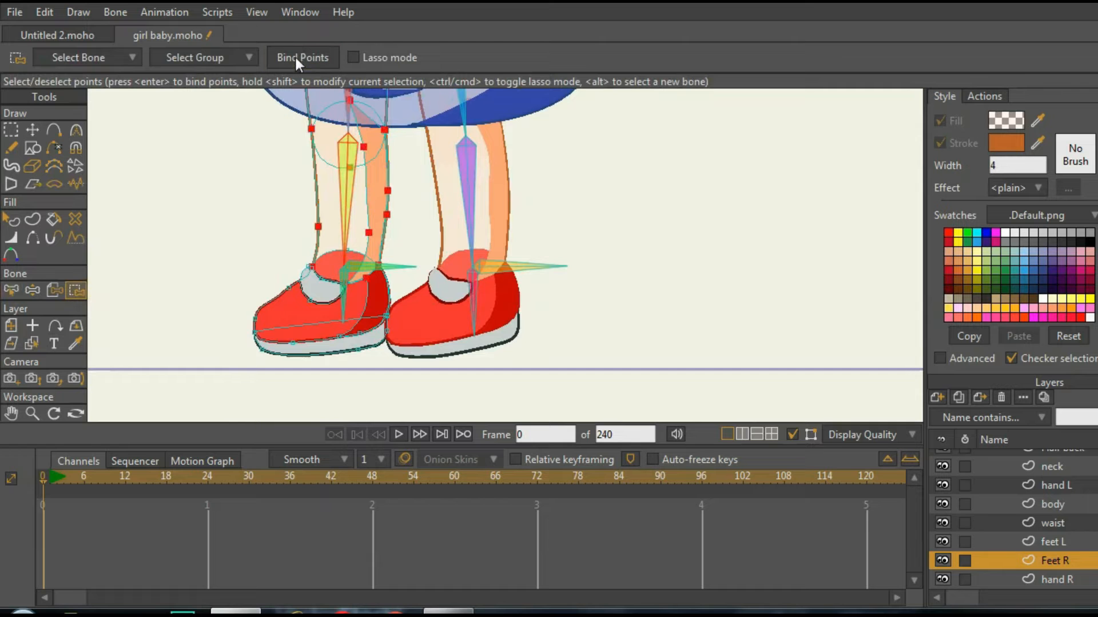
scroll(292, 280, "down", 4)
scroll(309, 303, "up", 4)
- Bind the shoe points of the Feet R layer to foot bone B13
left_click(10, 291)
left_click(308, 274)
scroll(317, 315, "up", 2)
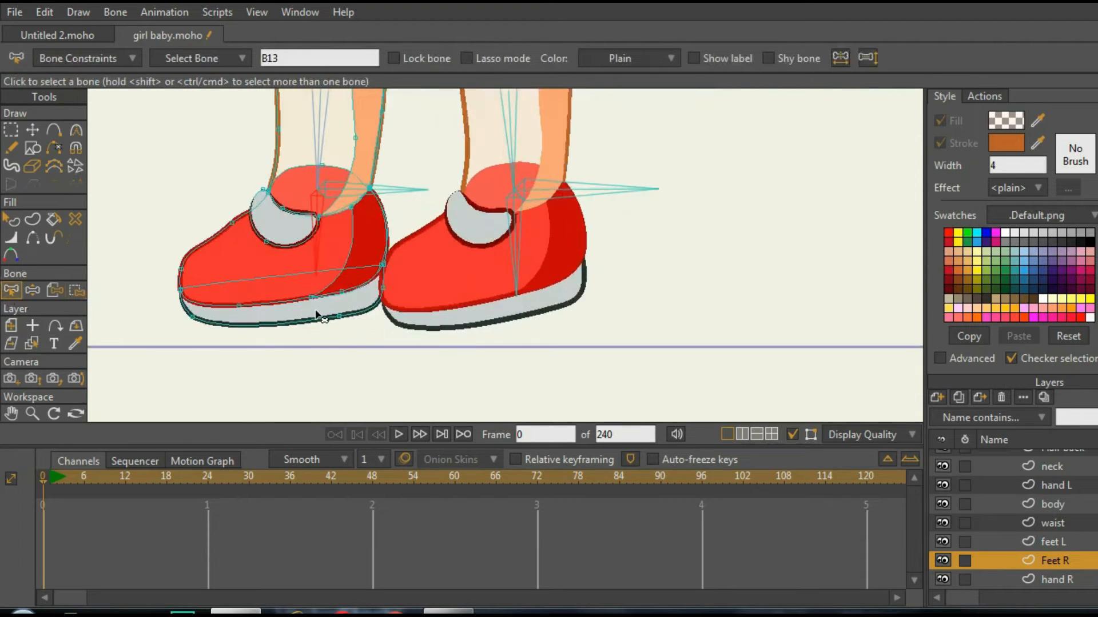
left_click(75, 290)
left_click(293, 276)
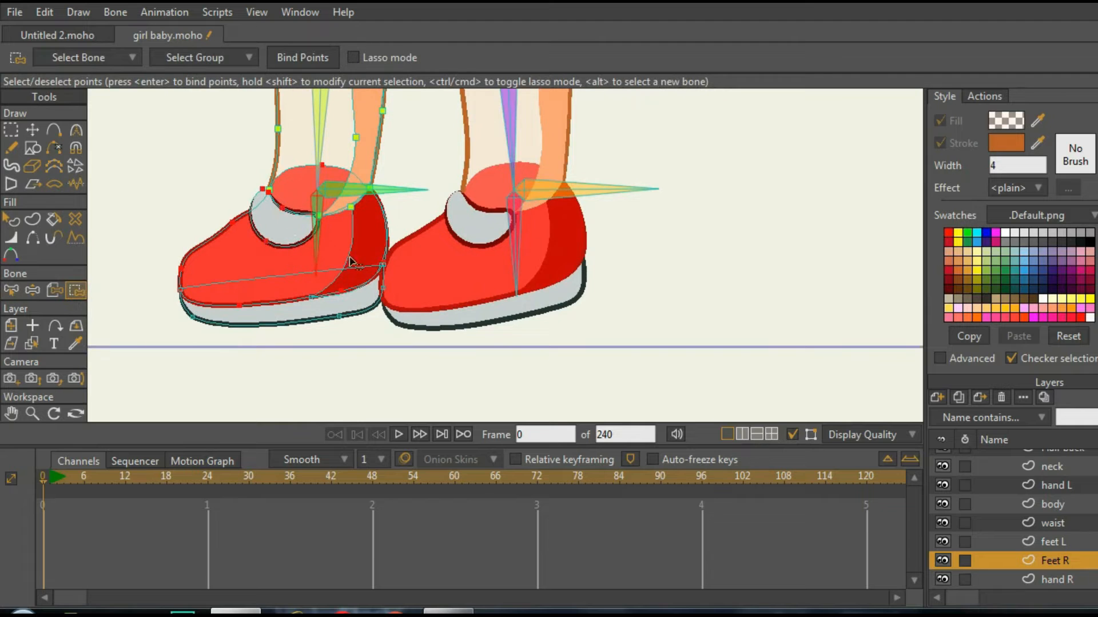
scroll(327, 311, "down", 2)
scroll(327, 311, "up", 2)
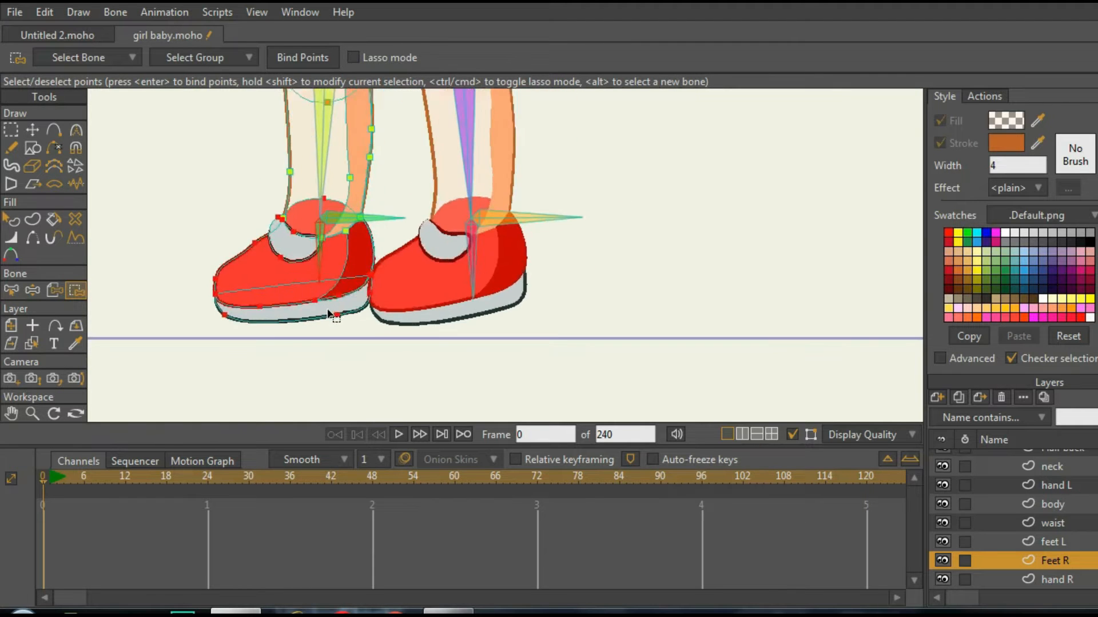
left_click(296, 60)
- Test the movement of the bound Feet R leg with Manipulate Bones
left_click(38, 288)
left_click_drag(296, 238, 343, 510)
scroll(397, 360, "down", 3)
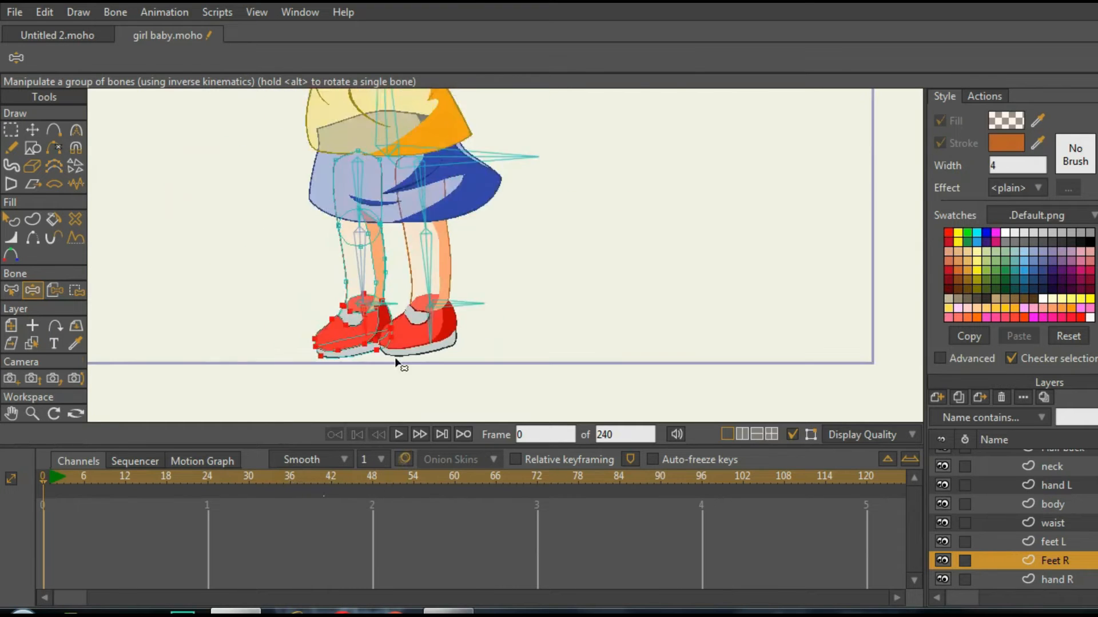
scroll(362, 350, "up", 4)
left_click_drag(363, 314, 354, 315)
- Reposition the Feet R point where the front leg outline meets the shoe and adjust its curve handles
left_click(32, 130)
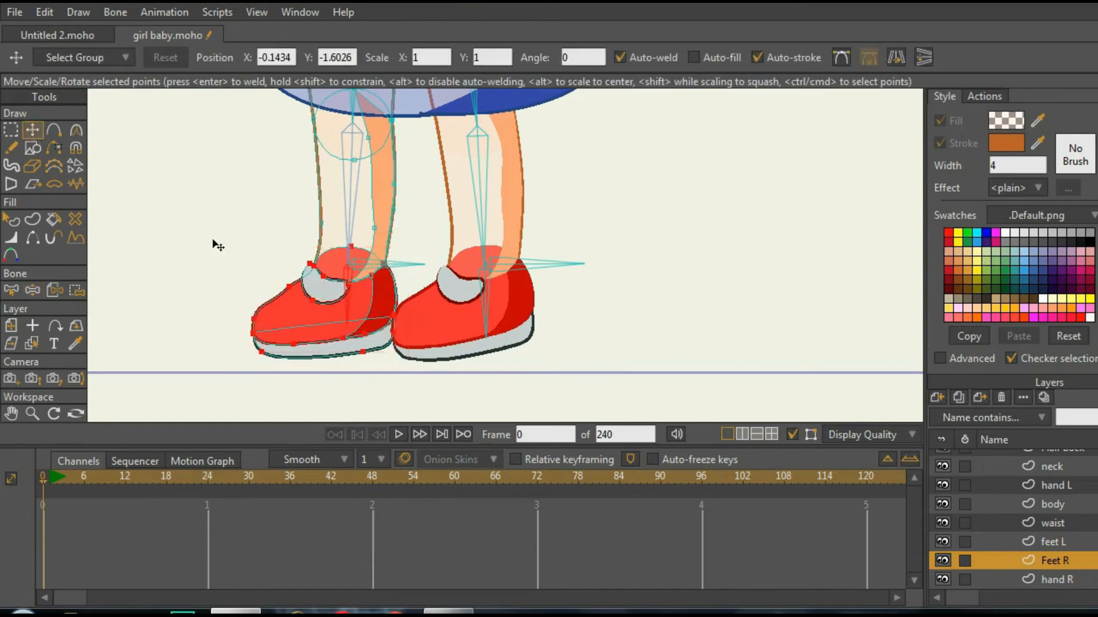
scroll(328, 261, "up", 5)
scroll(330, 262, "up", 5)
left_click_drag(335, 273, 337, 279)
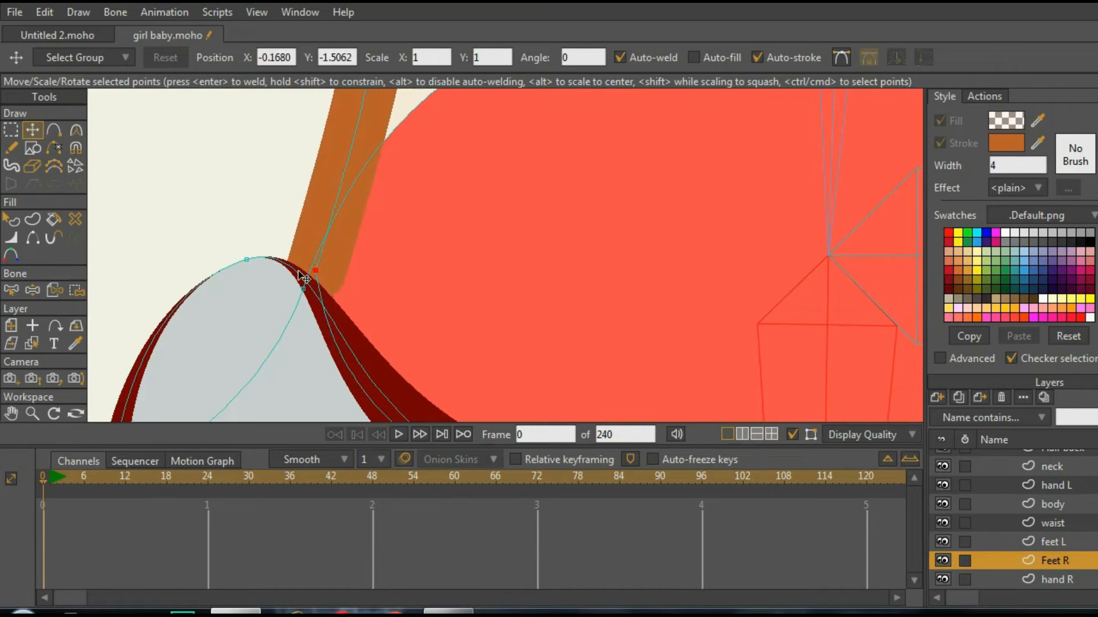
left_click(75, 131)
scroll(365, 257, "down", 5)
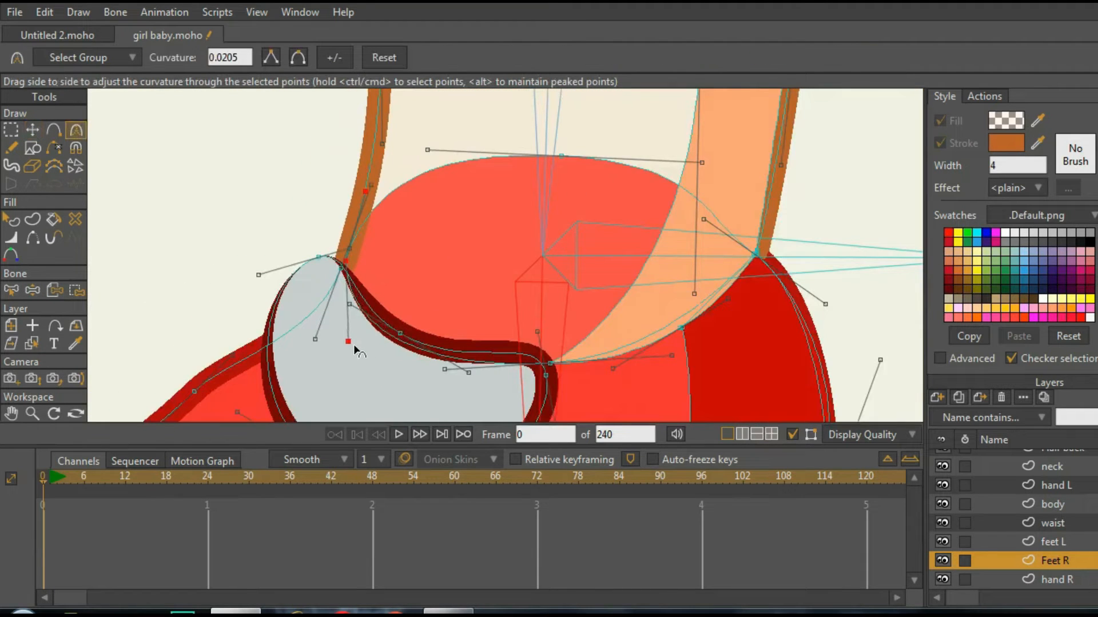
scroll(360, 197, "up", 2)
left_click_drag(362, 188, 340, 186)
scroll(365, 284, "down", 9)
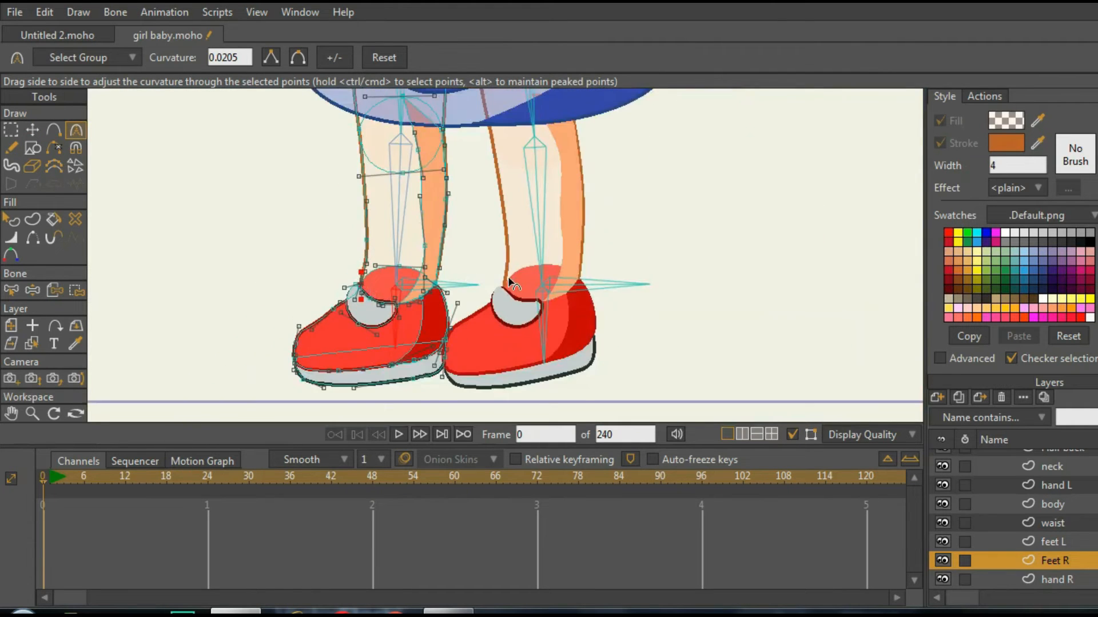
- Test moving the whole character by its root bone B1 with Manipulate Bones
scroll(480, 246, "down", 4)
scroll(448, 191, "up", 2)
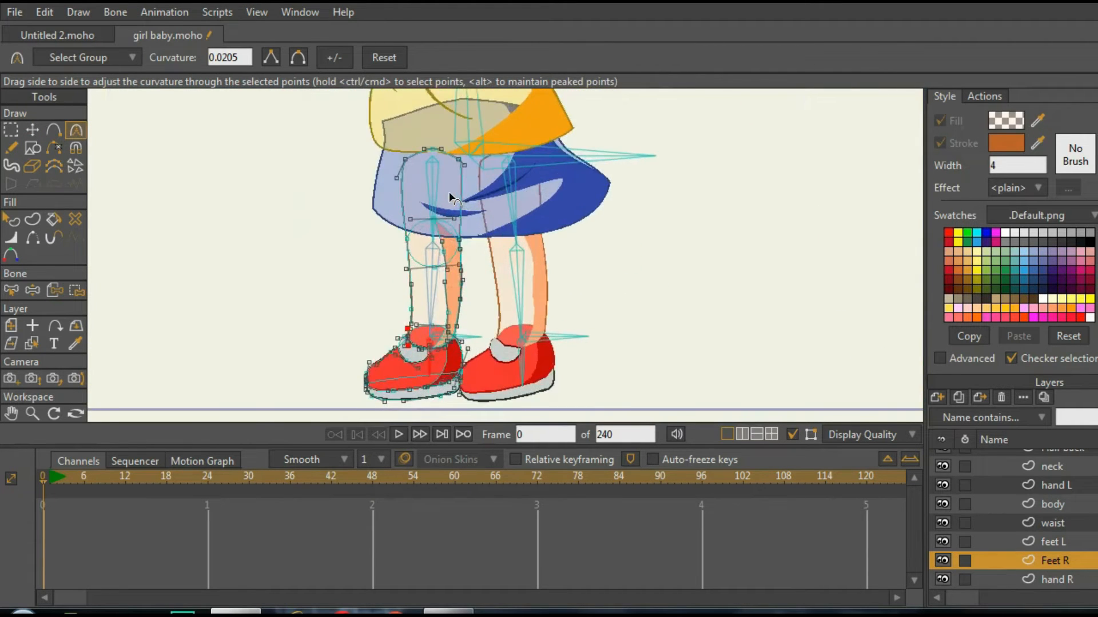
scroll(448, 191, "up", 2)
left_click(33, 131)
scroll(503, 292, "down", 5)
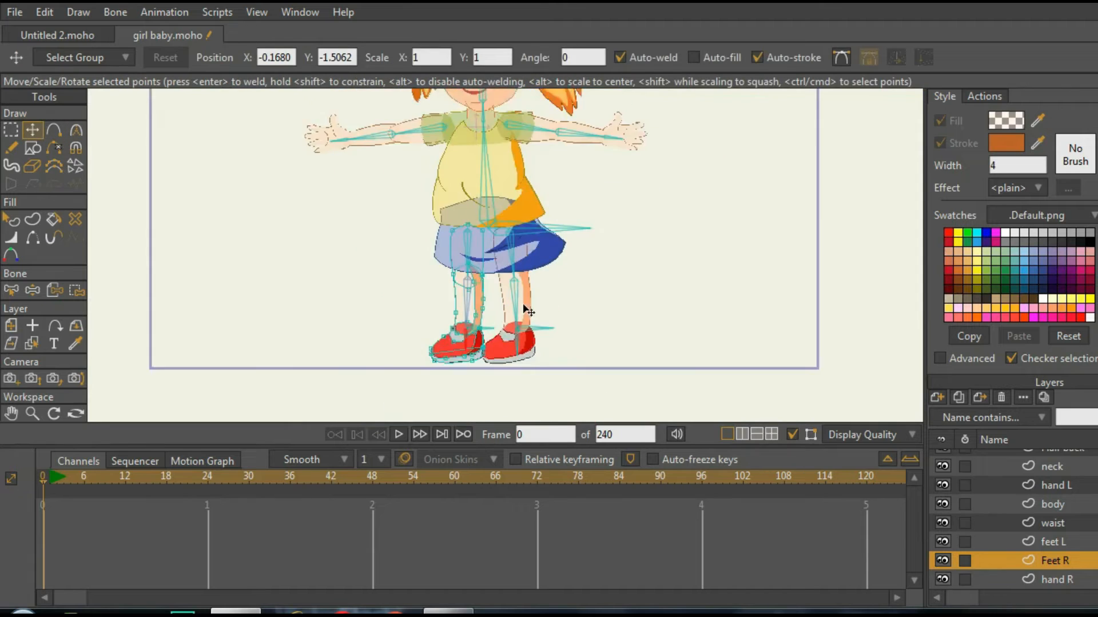
scroll(523, 309, "up", 3)
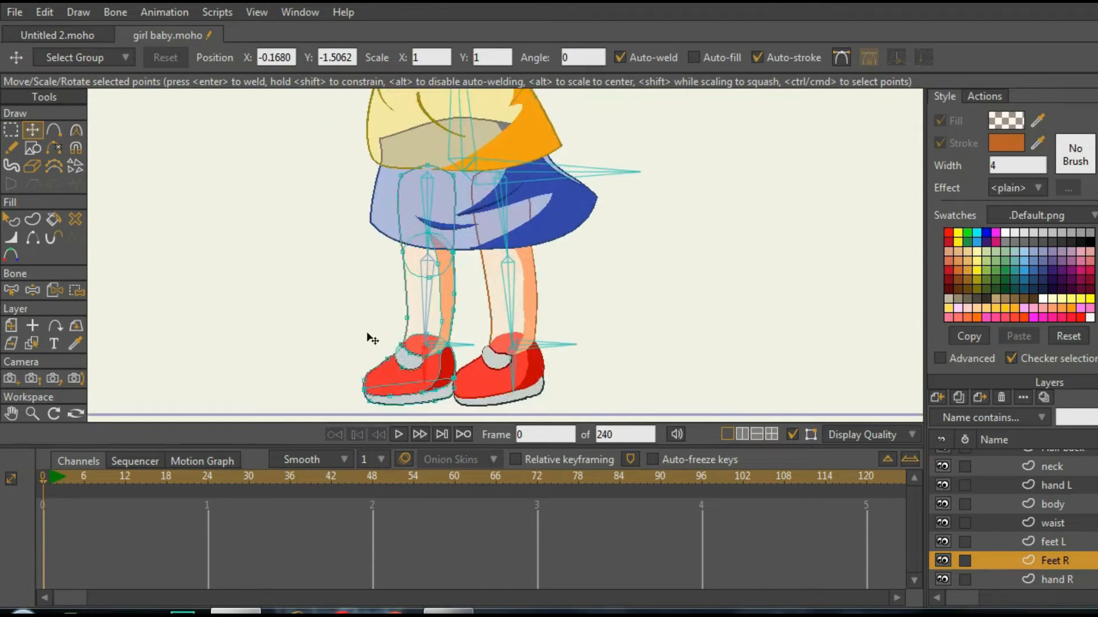
scroll(369, 339, "down", 5)
left_click(33, 290)
scroll(520, 232, "up", 2)
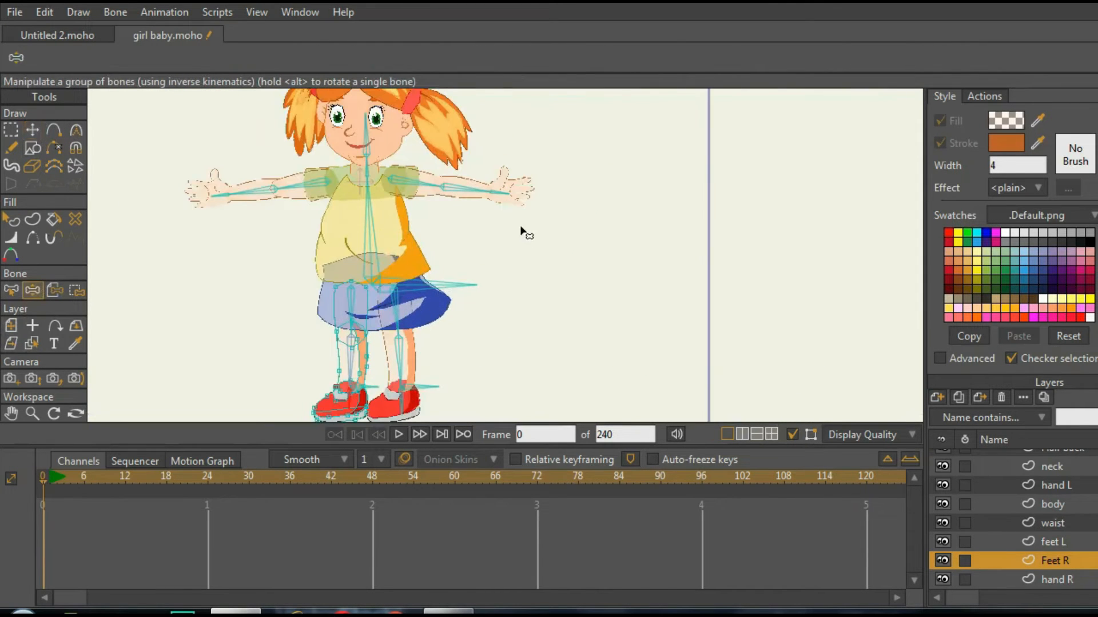
mouse_move(443, 289)
left_mouse_down()
mouse_move(606, 280)
mouse_move(474, 280)
mouse_move(465, 259)
mouse_move(450, 270)
left_mouse_up()
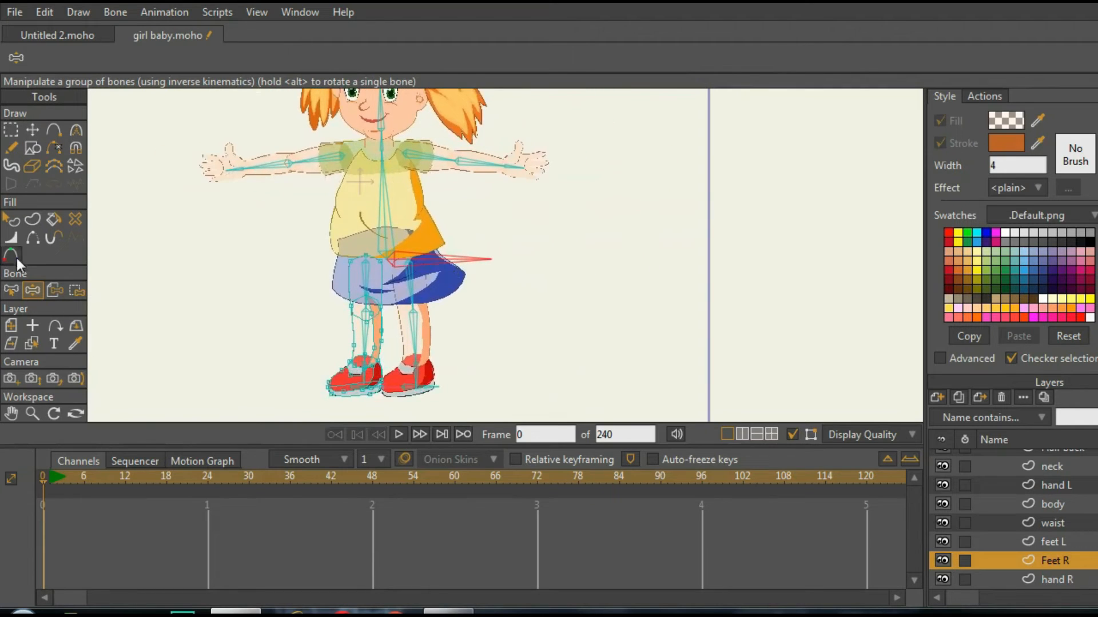
left_click(11, 291)
scroll(435, 292, "down", 3)
scroll(454, 286, "up", 2)
scroll(454, 286, "down", 2)
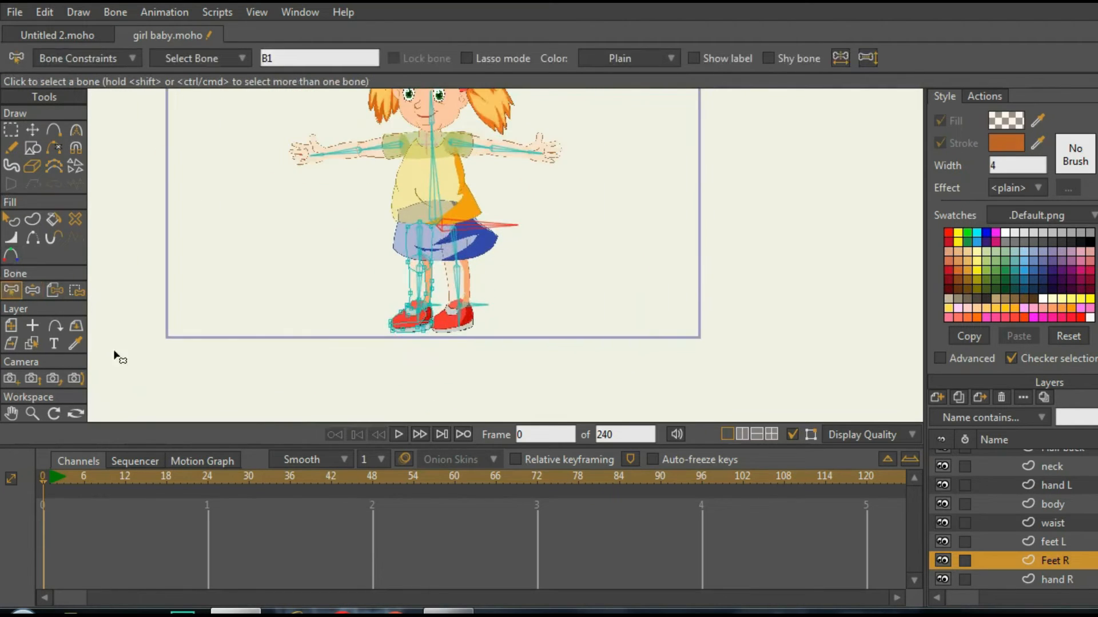
- Make the skin fill of the leg shape on the Feet R layer fully opaque, with alpha 255
left_click(33, 343)
scroll(413, 289, "up", 3)
scroll(412, 288, "up", 2)
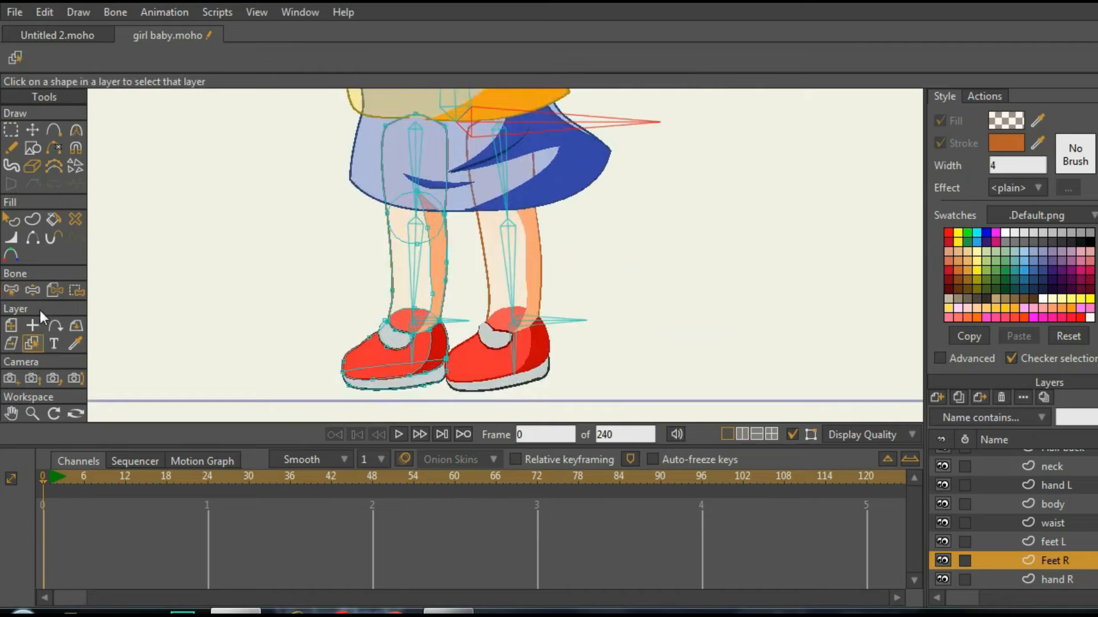
left_click(13, 220)
left_click(431, 260)
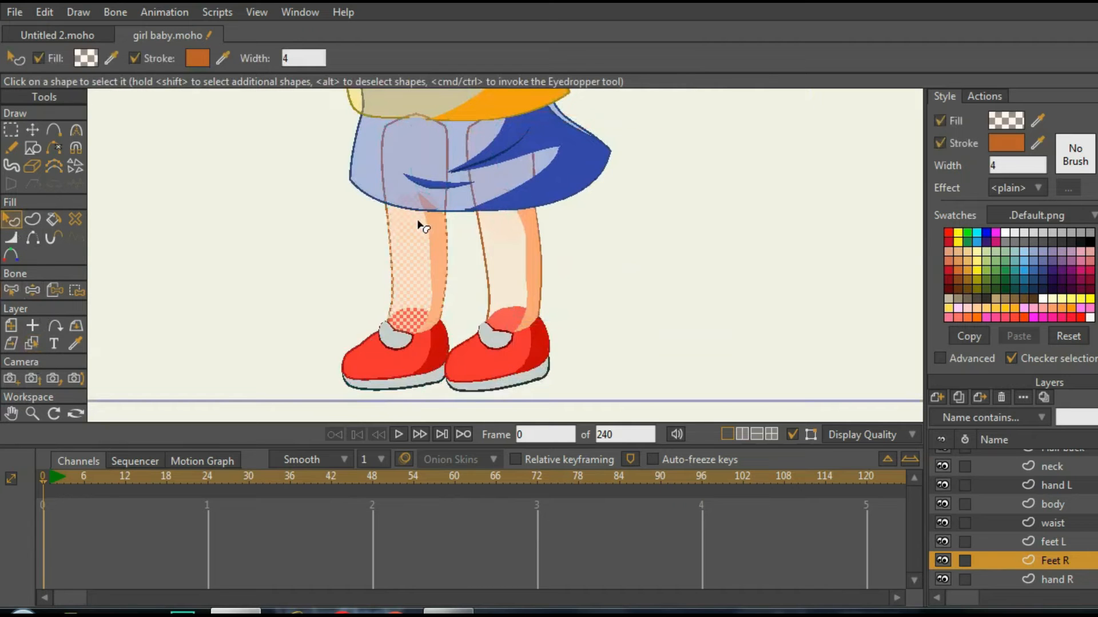
left_click(1008, 123)
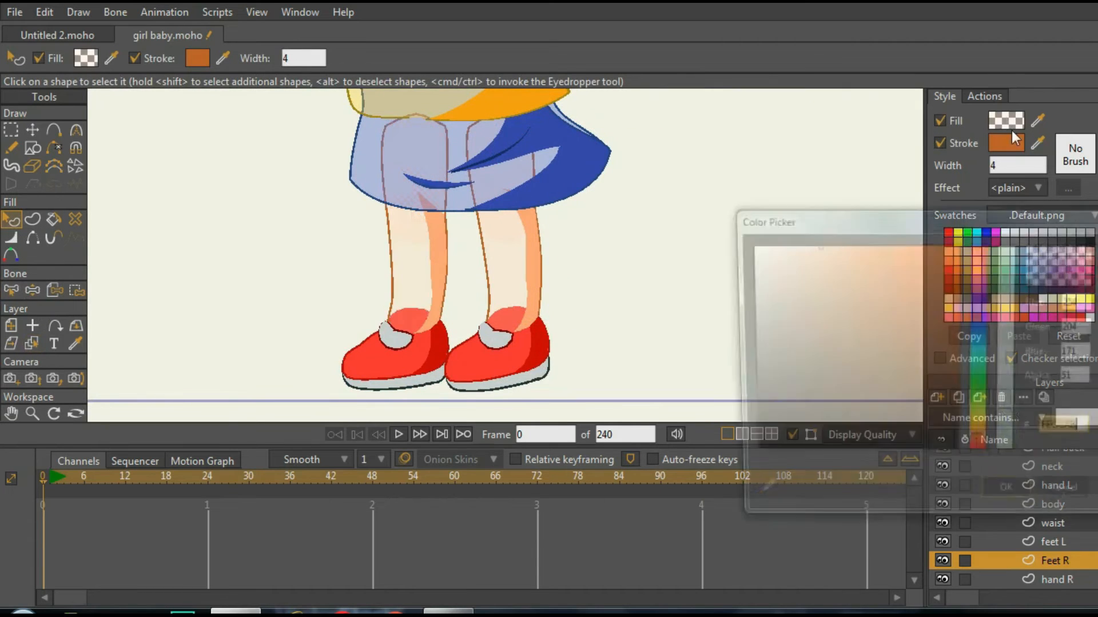
left_click_drag(1004, 406, 1017, 256)
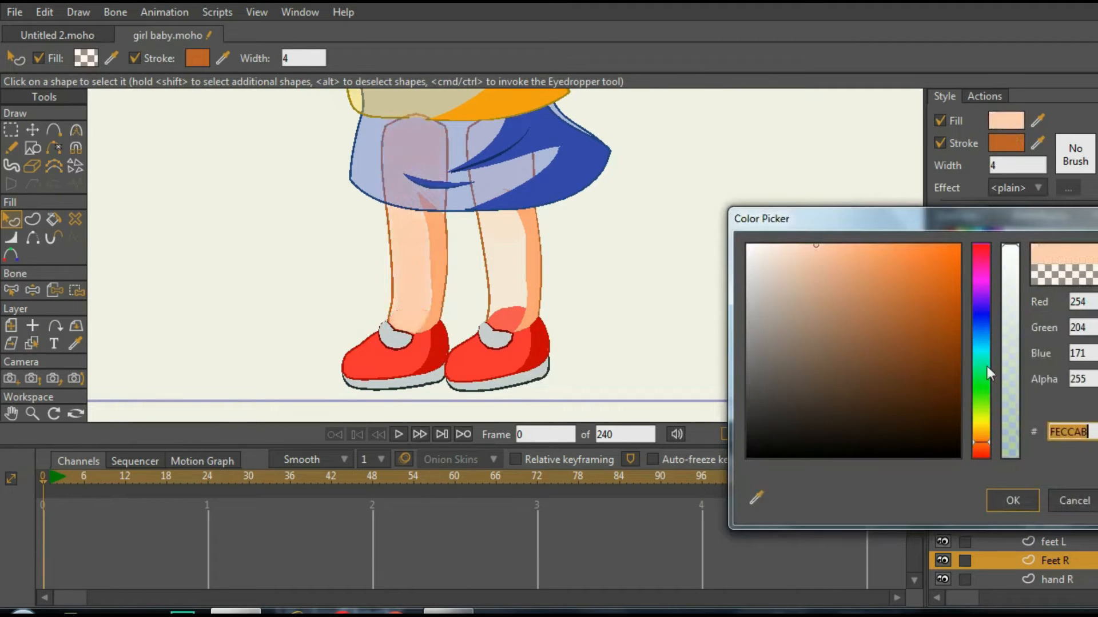
left_click(1012, 500)
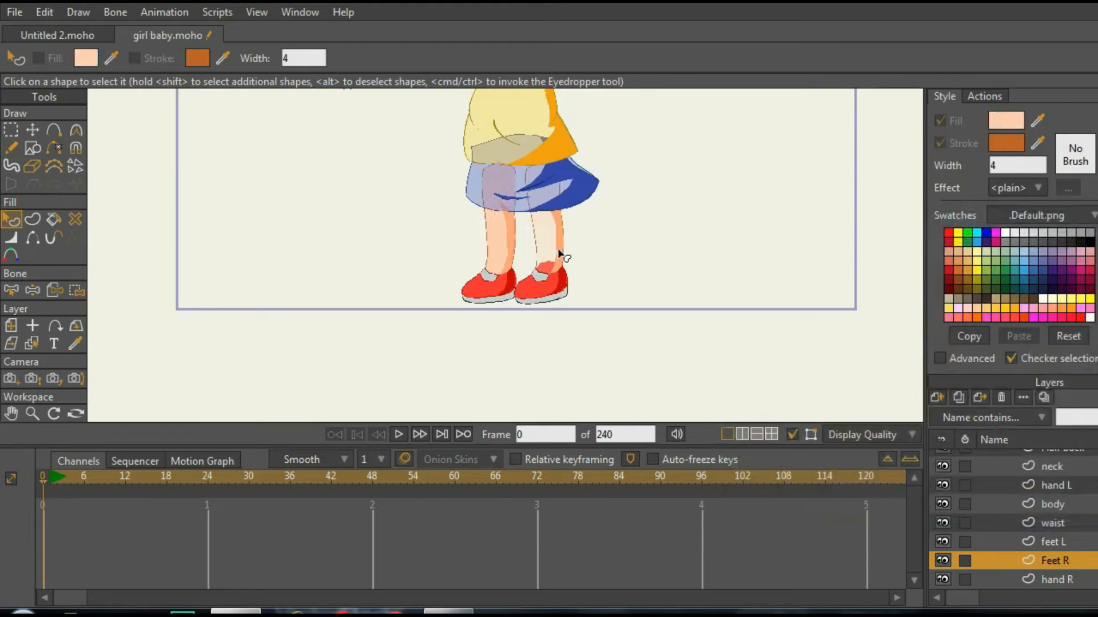
- Select the feet L layer and raise its leg shape's skin fill opacity to alpha 248
scroll(528, 250, "down", 1)
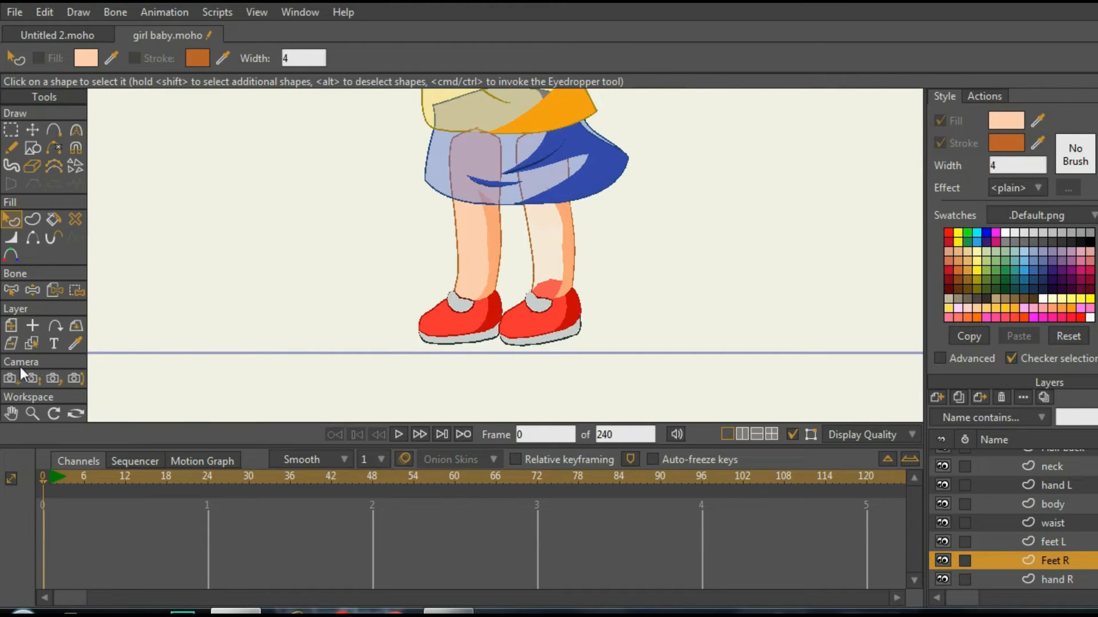
left_click(31, 343)
left_click(551, 252)
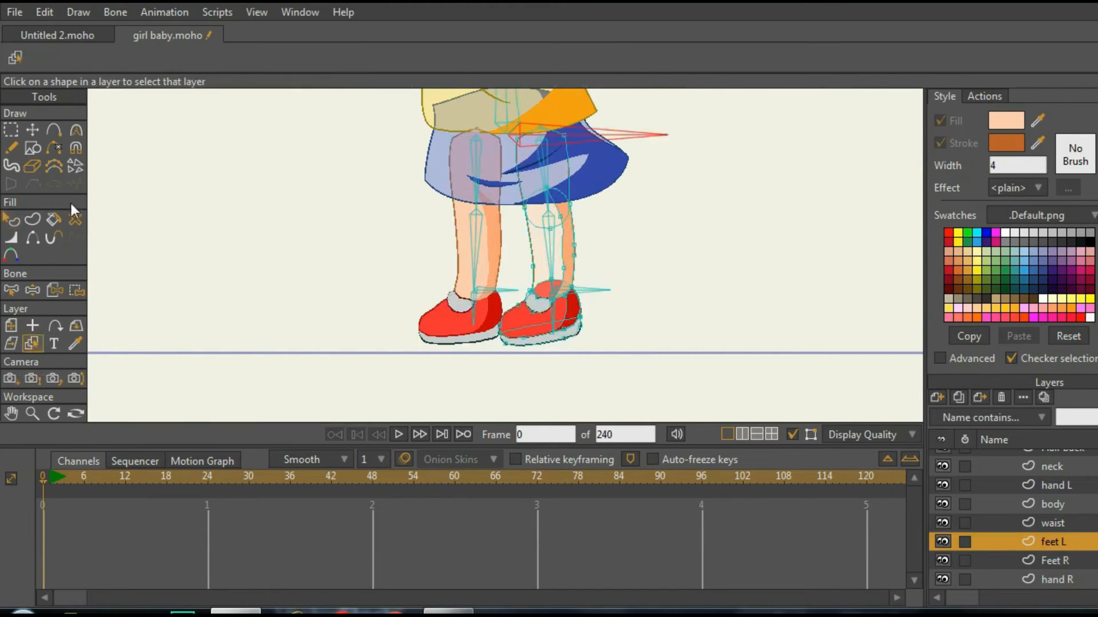
left_click(12, 219)
left_click(557, 260)
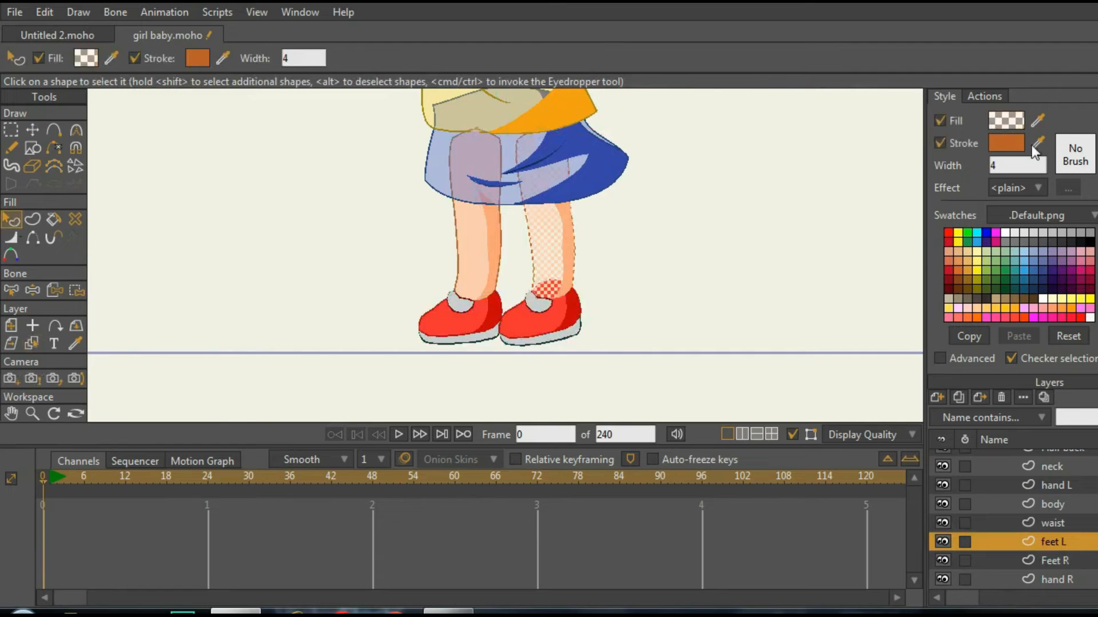
left_click(1006, 121)
left_click_drag(1011, 390, 1020, 246)
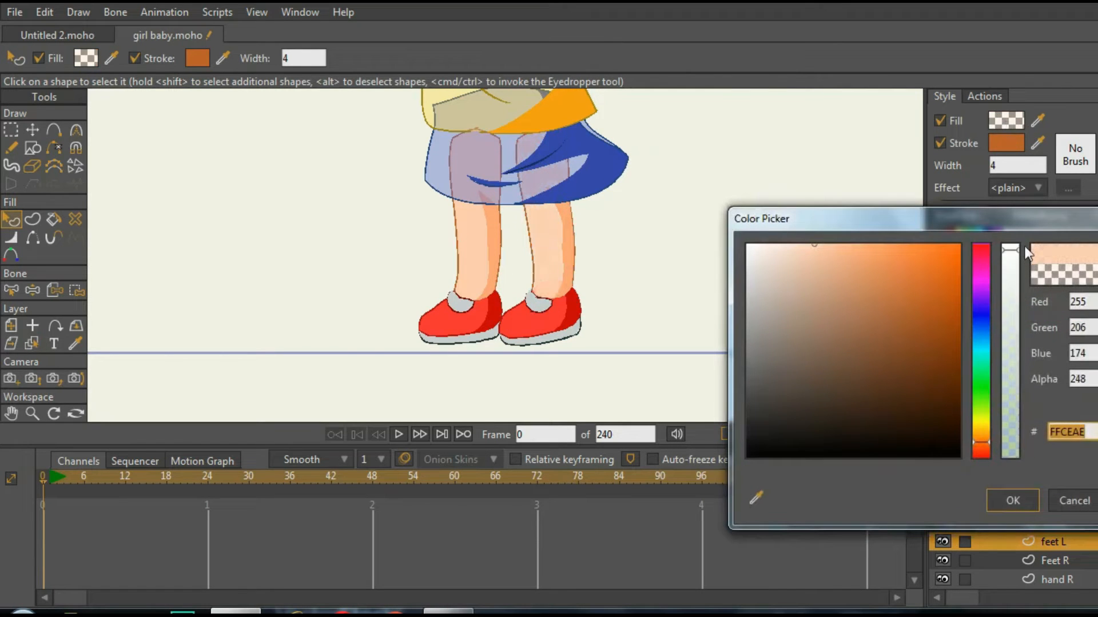
left_click(1011, 501)
scroll(654, 294, "down", 4)
left_click(663, 222)
- Select the waist layer and make the skirt's blue fill fully opaque, then deselect the shape
scroll(658, 223, "up", 2)
scroll(634, 297, "down", 3)
scroll(618, 290, "up", 5)
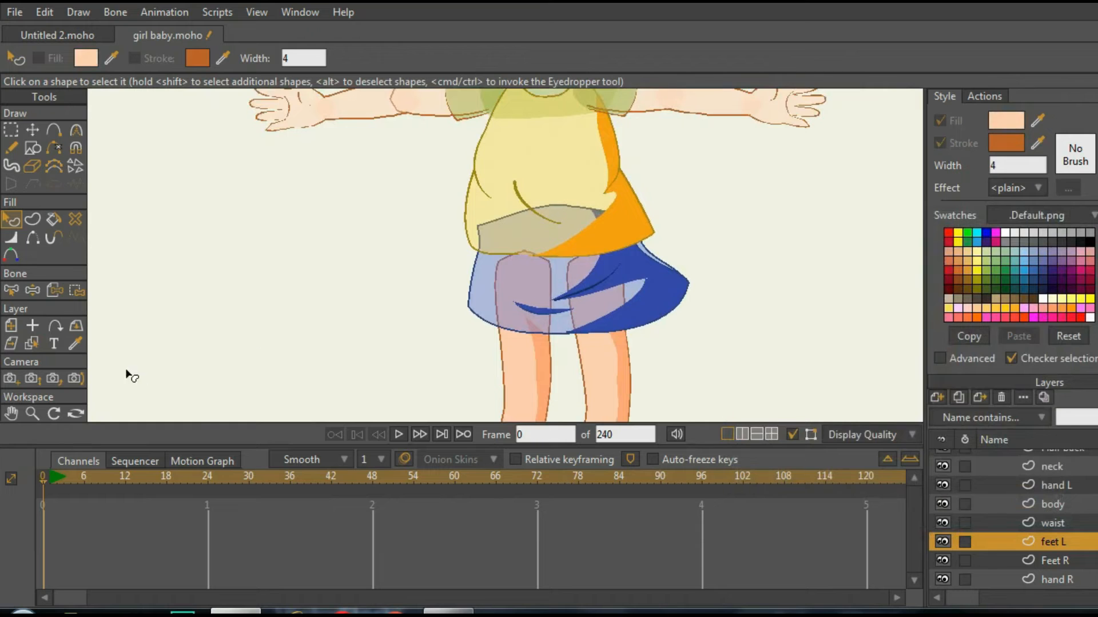
left_click(11, 343)
left_click(32, 343)
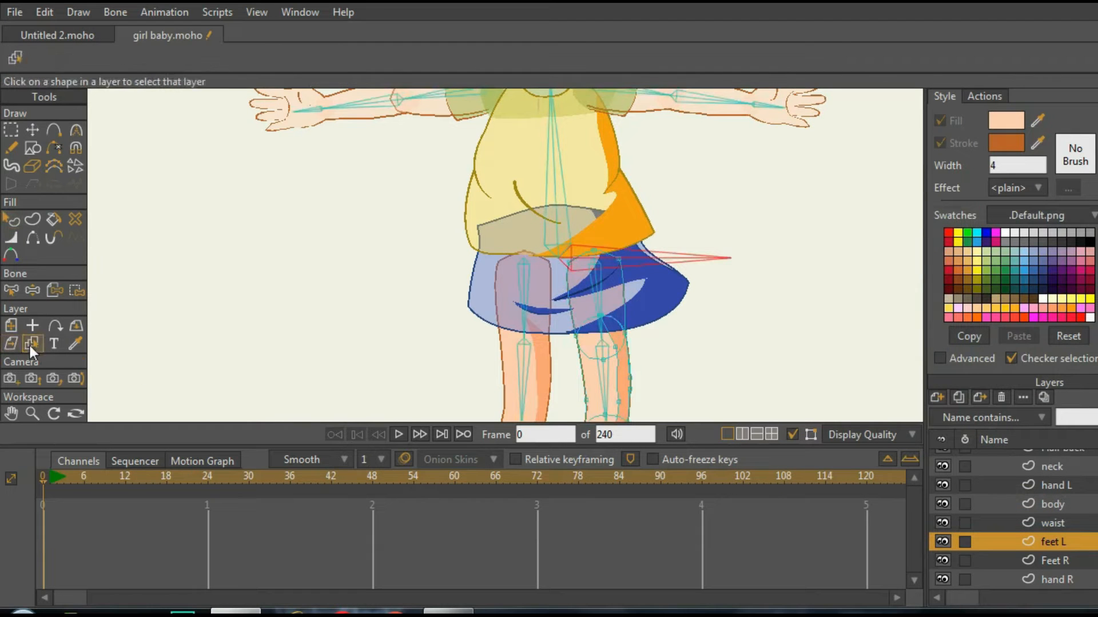
left_click(537, 250)
left_click(11, 220)
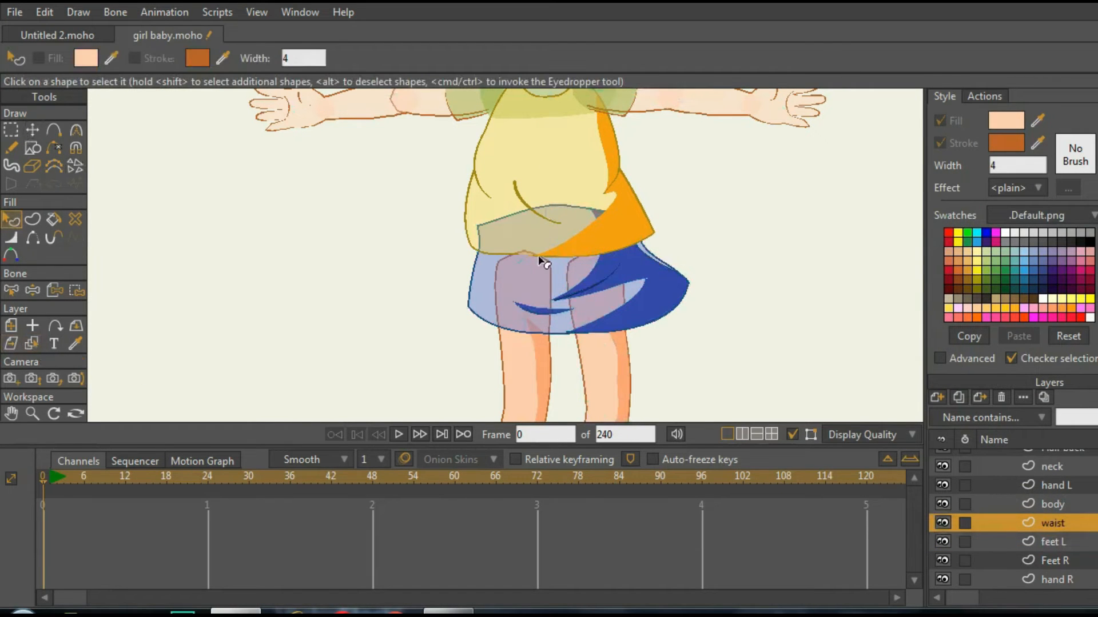
key("ctrl+a")
left_click(1008, 118)
left_click_drag(1013, 347, 999, 202)
left_click(1011, 502)
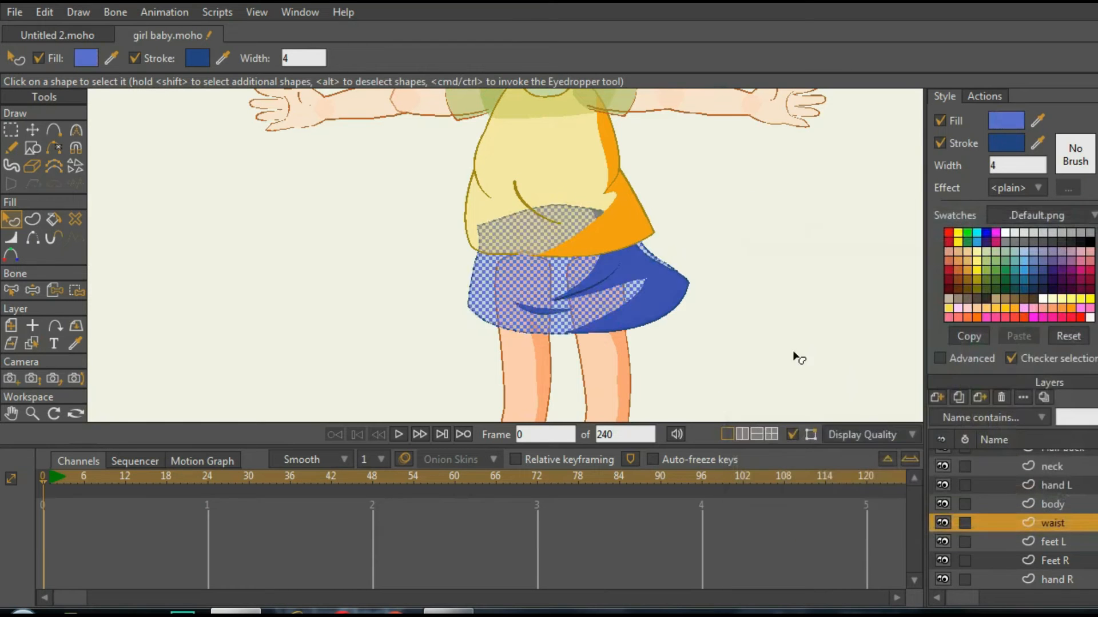
left_click(793, 355)
- Select the body layer and raise the yellow dress fill's opacity to alpha 246
scroll(520, 336, "down", 4)
scroll(520, 334, "up", 3)
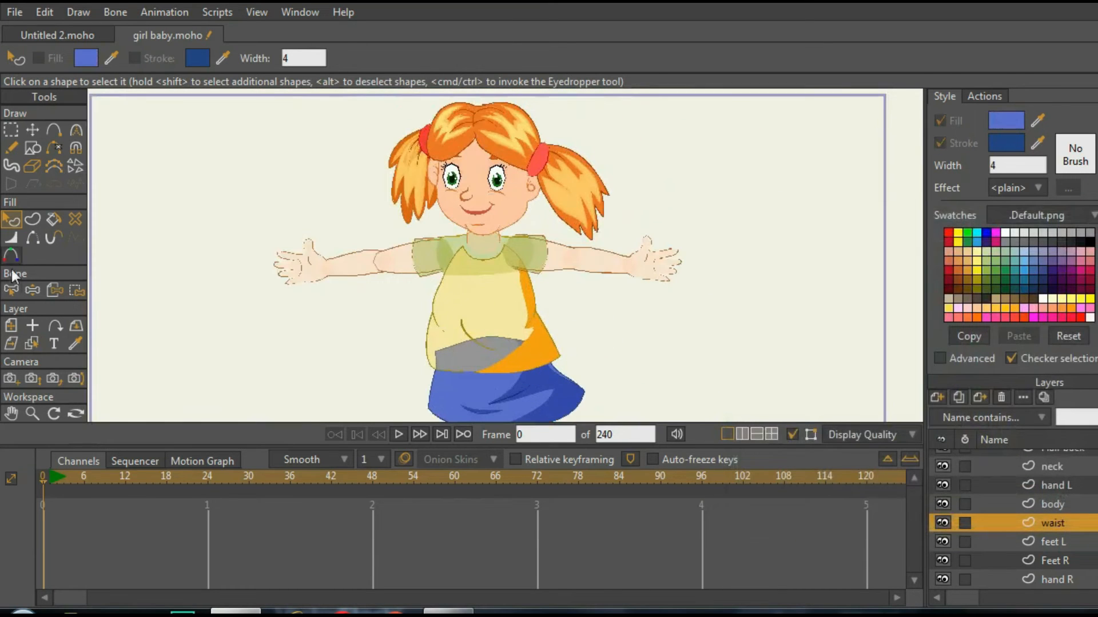
left_click(32, 344)
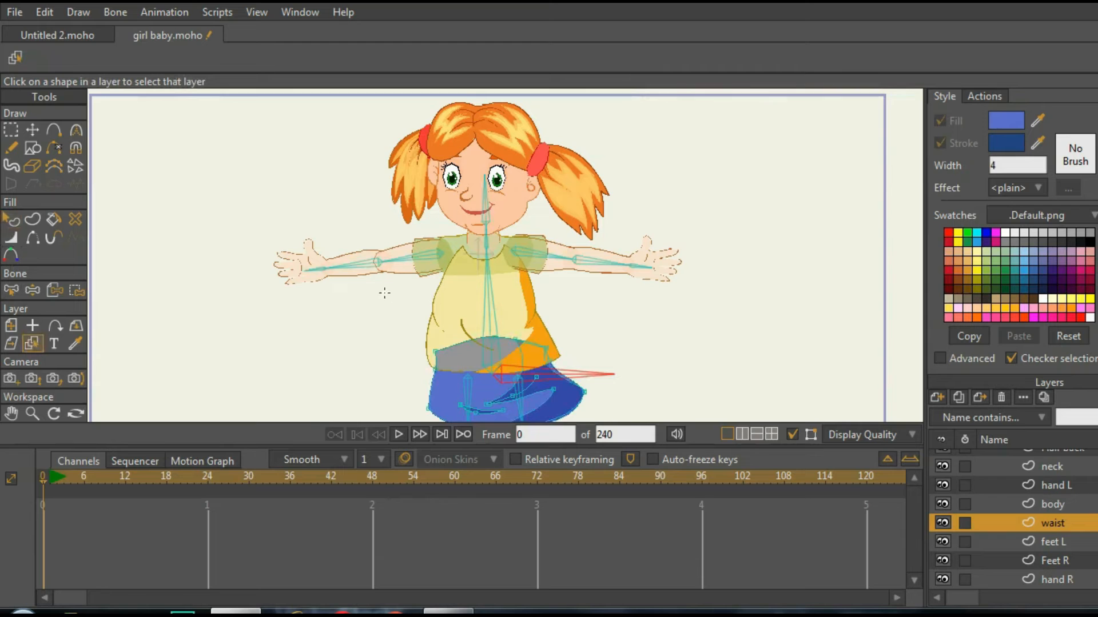
left_click(479, 364)
scroll(483, 368, "up", 2)
left_click(10, 219)
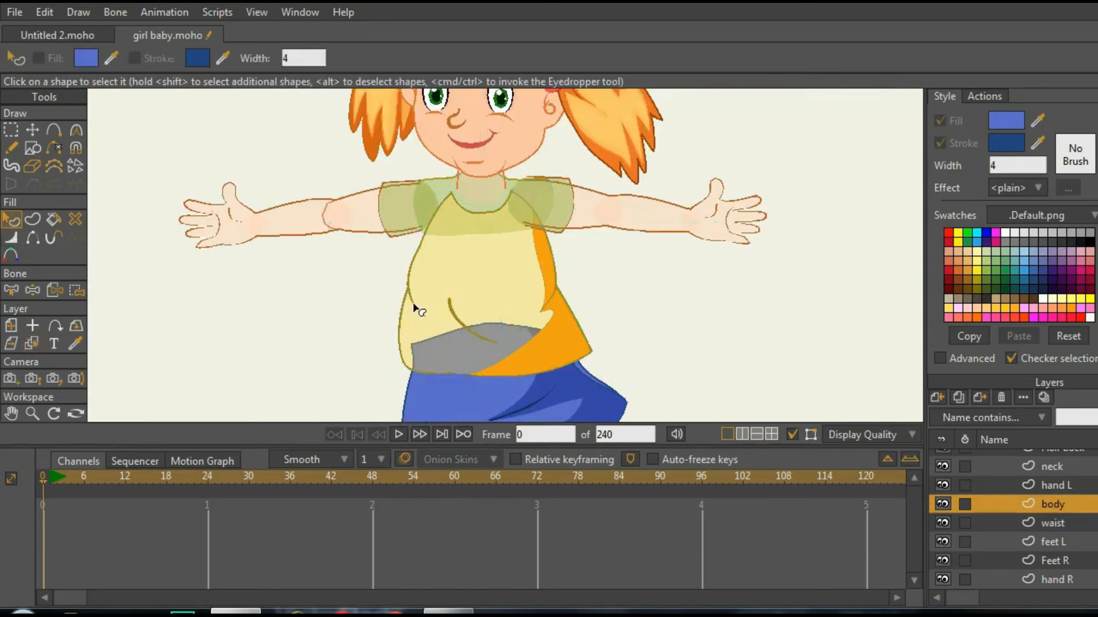
left_click(496, 288)
left_click(1006, 121)
left_click_drag(1014, 369, 1009, 251)
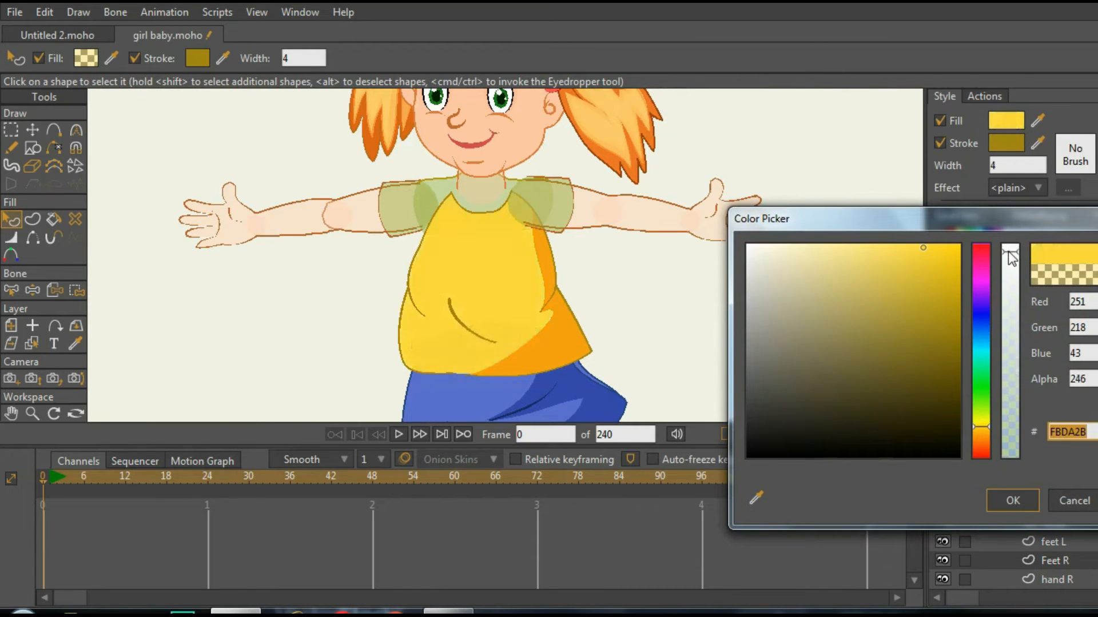
left_click(1013, 501)
left_click(718, 338)
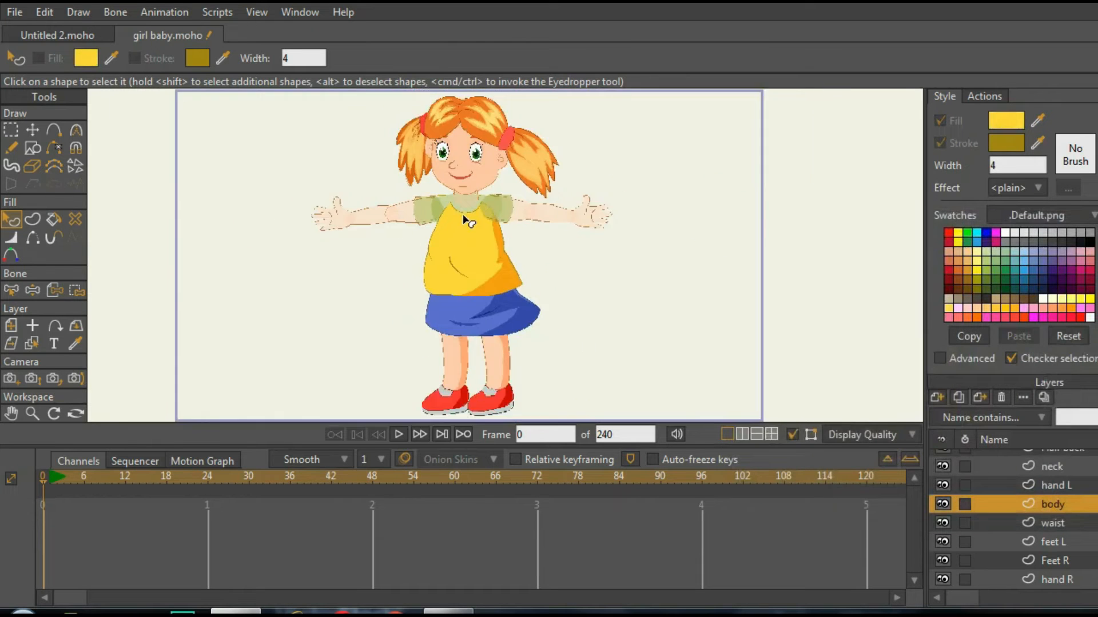
- Select the neck layer and make the neck shape's skin fill fully opaque, with alpha 255
left_click(31, 344)
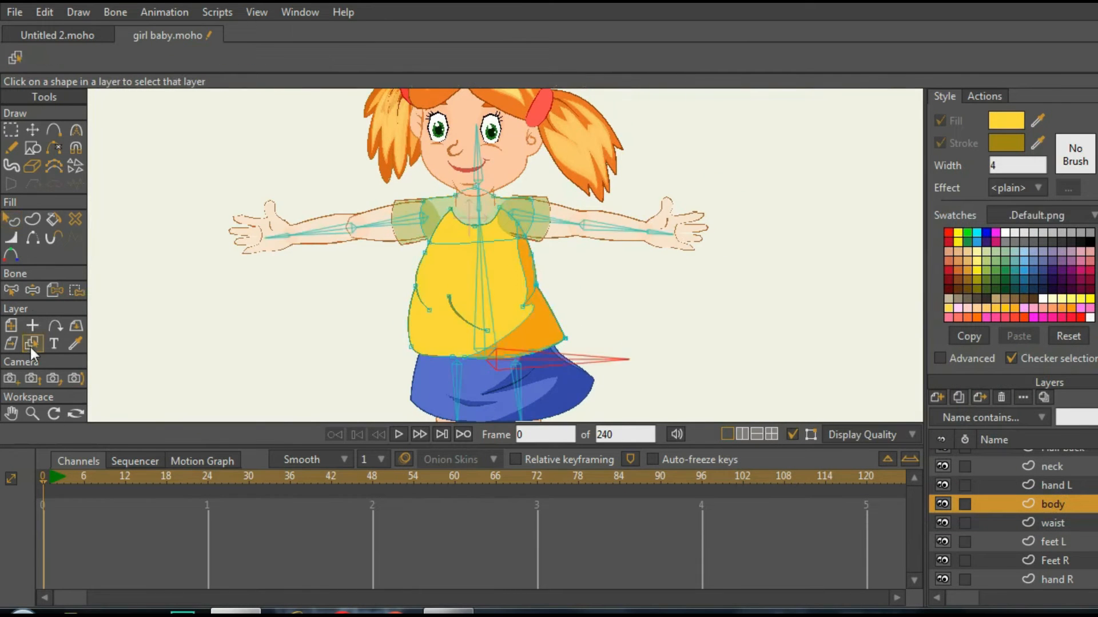
scroll(460, 198, "up", 2)
left_click(475, 215)
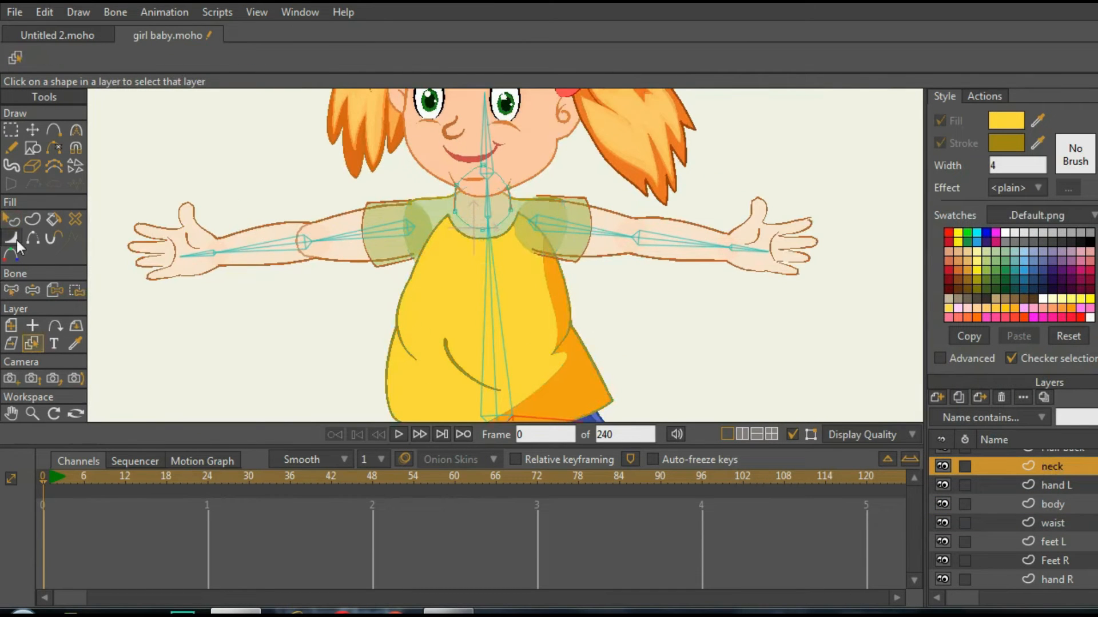
left_click(11, 219)
left_click(477, 214)
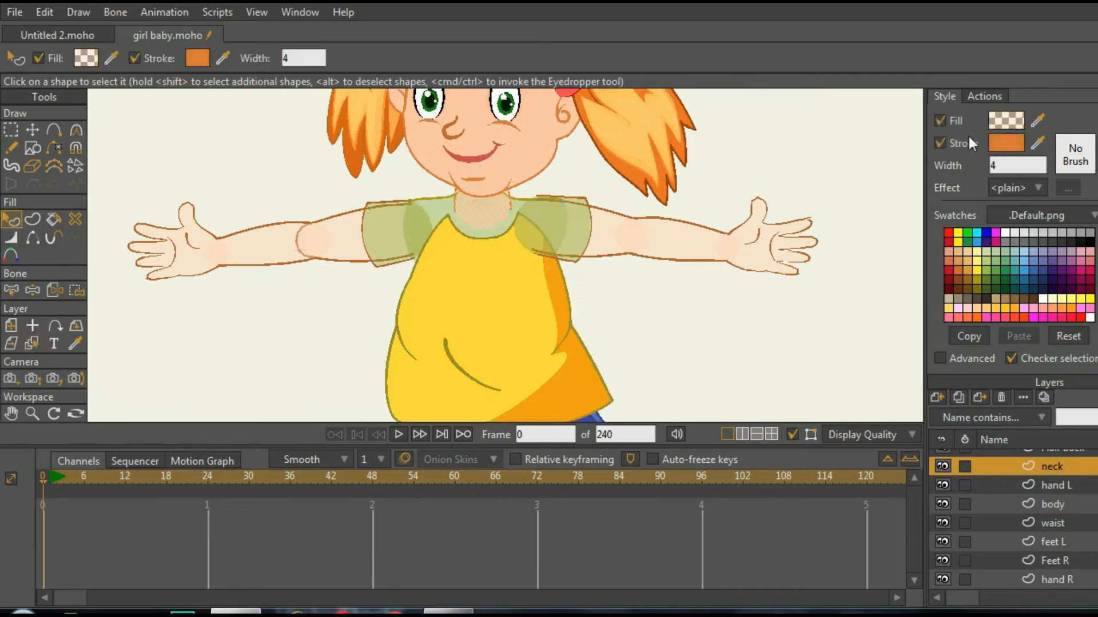
left_click(1003, 124)
left_click(1010, 246)
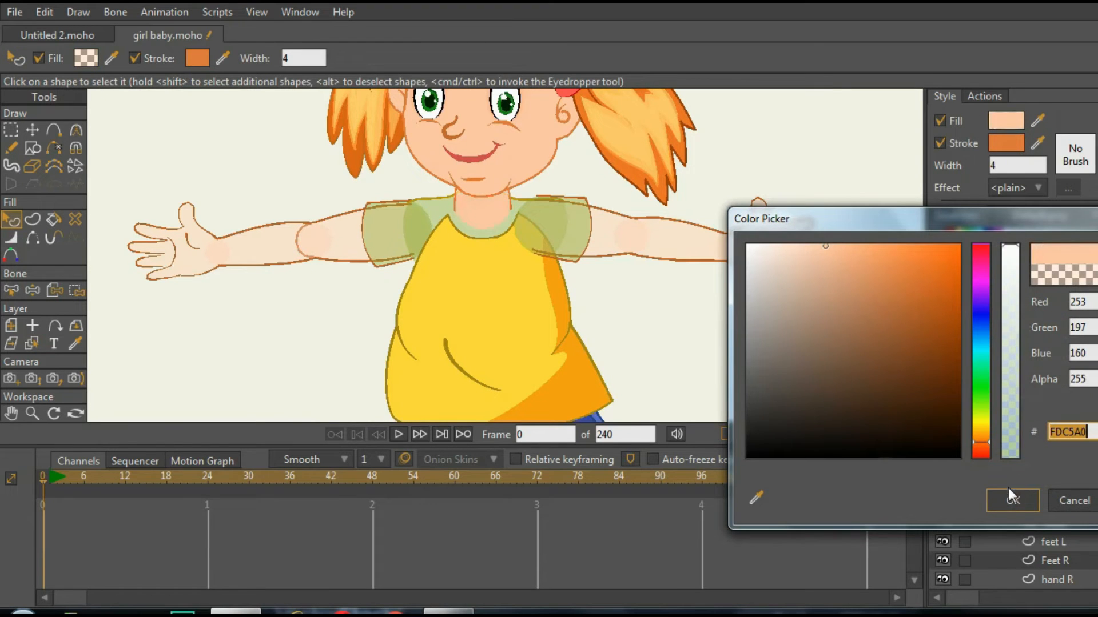
left_click(1009, 496)
- Make the green collar and shoulder shape on the body layer fully opaque, with fill alpha 255
scroll(401, 243, "up", 2)
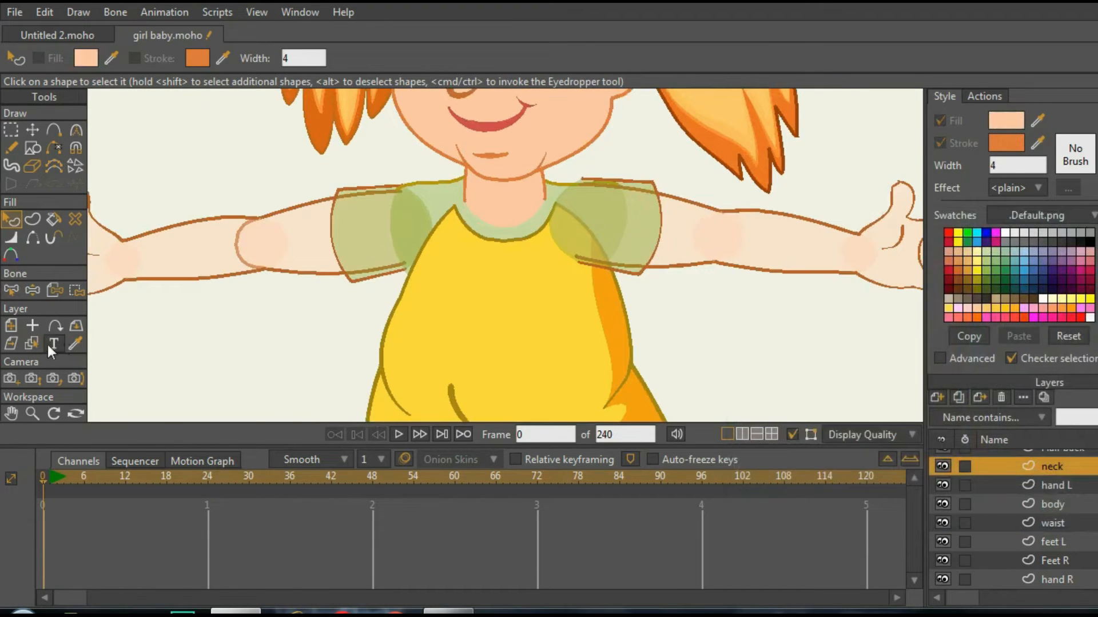
left_click(32, 345)
left_click(430, 211)
left_click(11, 219)
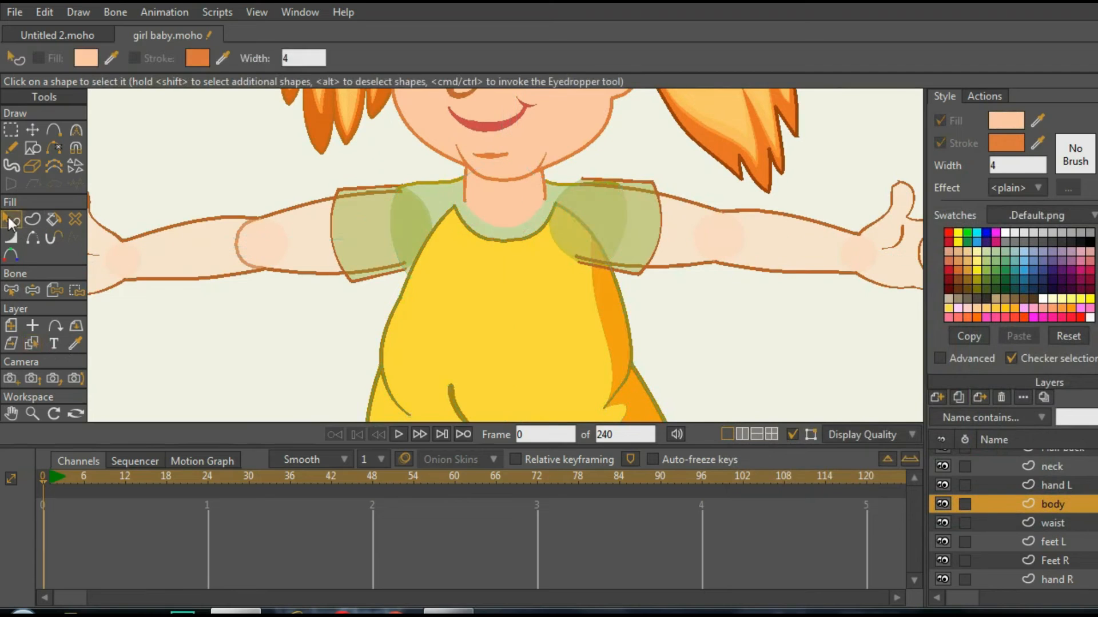
left_click(433, 210)
left_click(1007, 118)
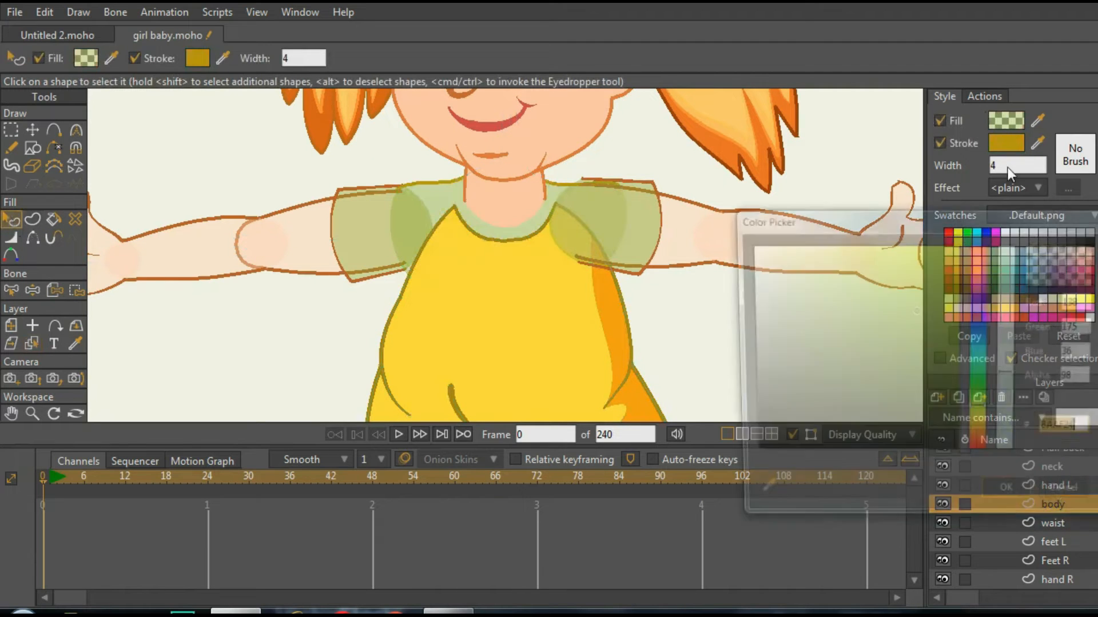
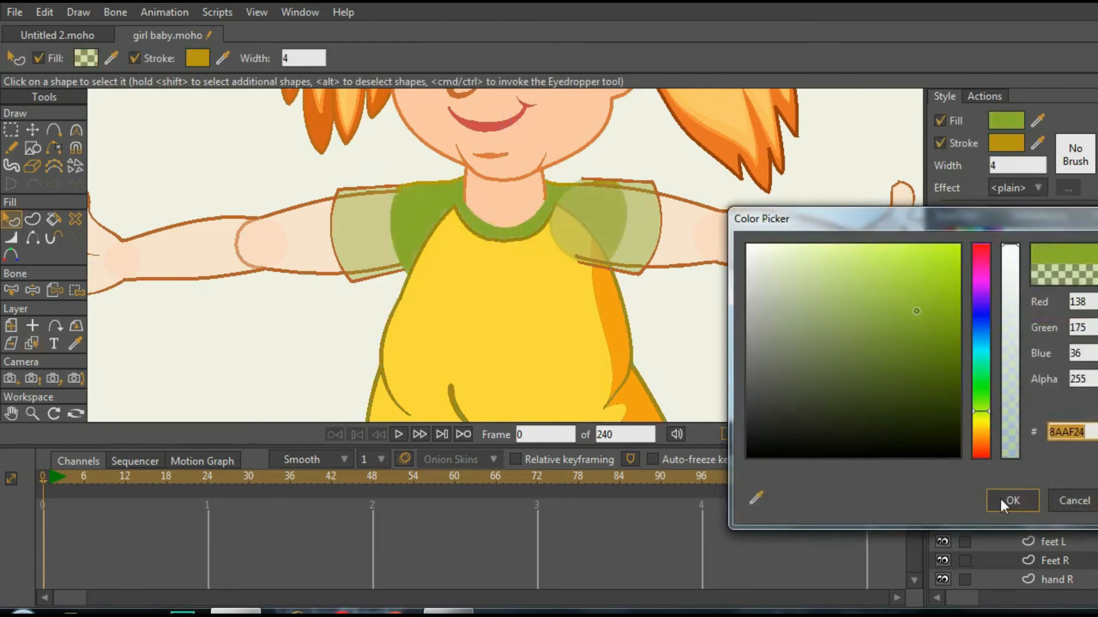
left_click(1007, 499)
- Select the hand L layer and raise the arm shape's skin fill opacity to alpha 254
left_click(33, 347)
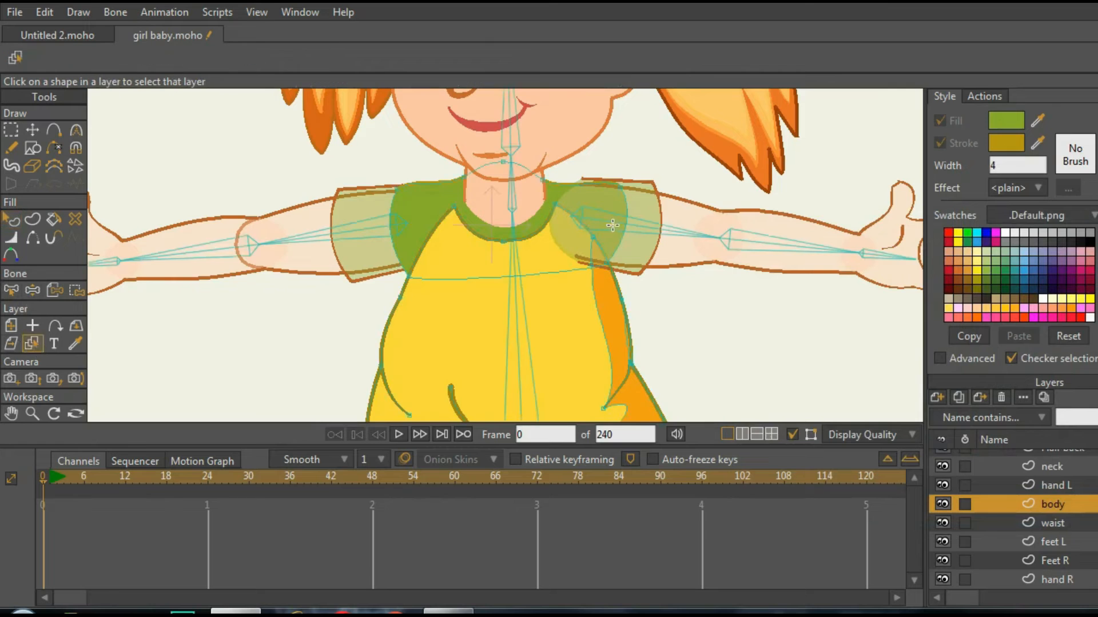
left_click(687, 232)
scroll(680, 231, "down", 3)
left_click(14, 221)
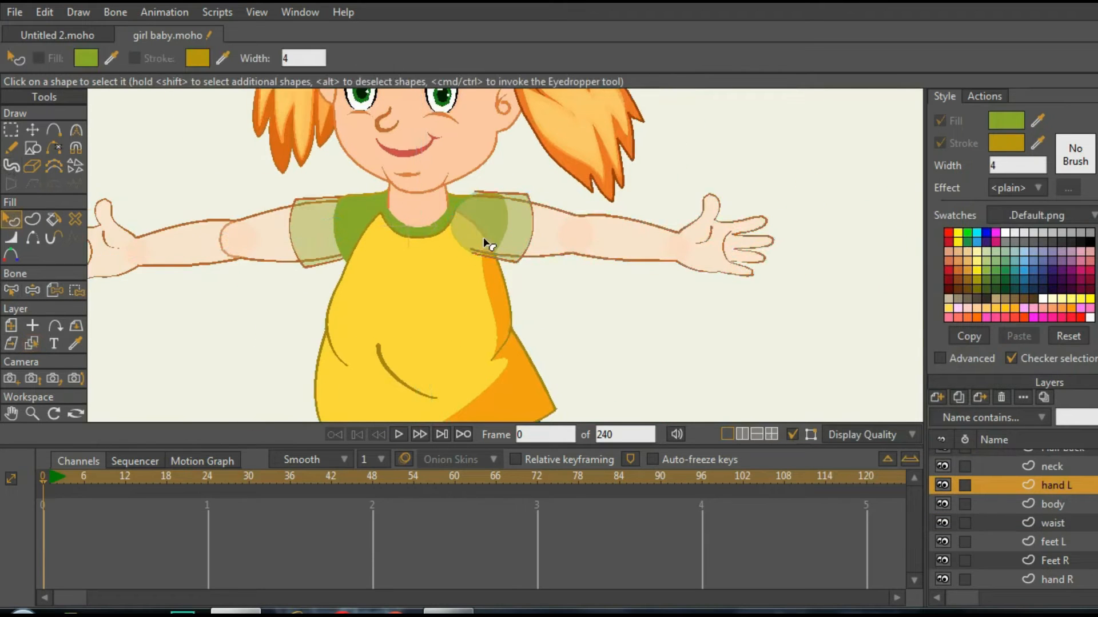
scroll(490, 240, "up", 3)
left_click(609, 216)
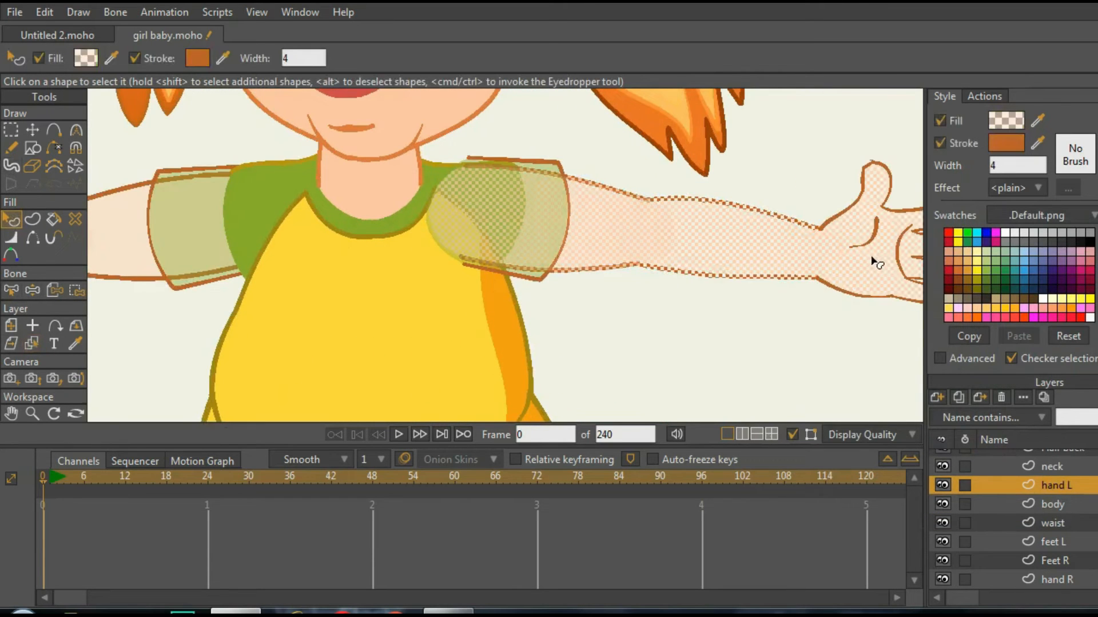
left_click(995, 120)
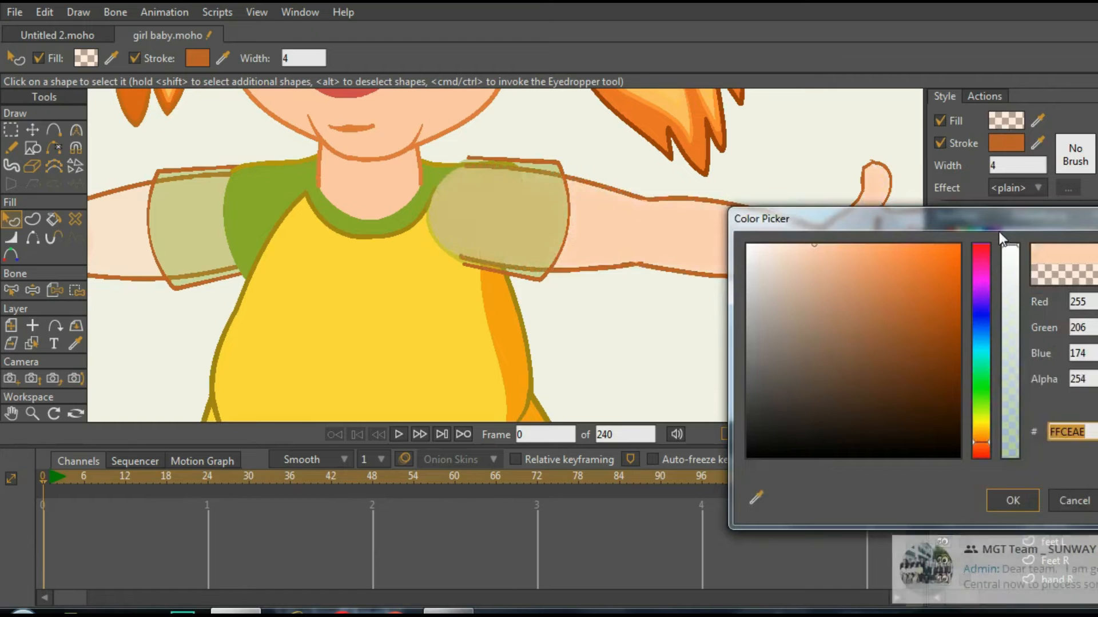
left_click(1012, 499)
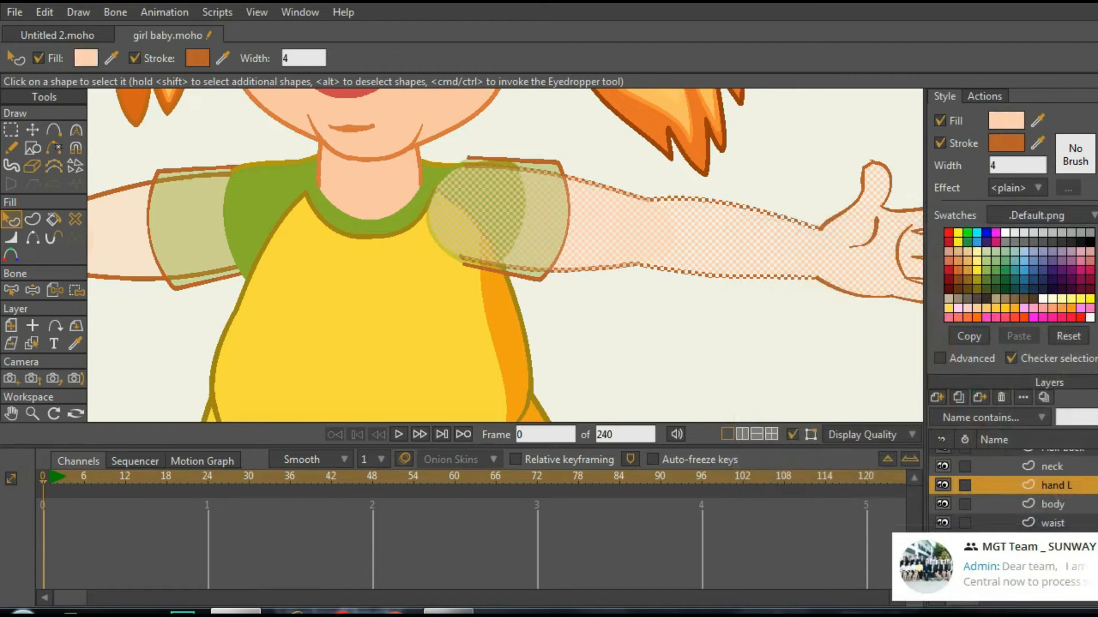
- Select the hand R layer and make the arm shape's skin fill opaque
scroll(623, 380, "down", 3)
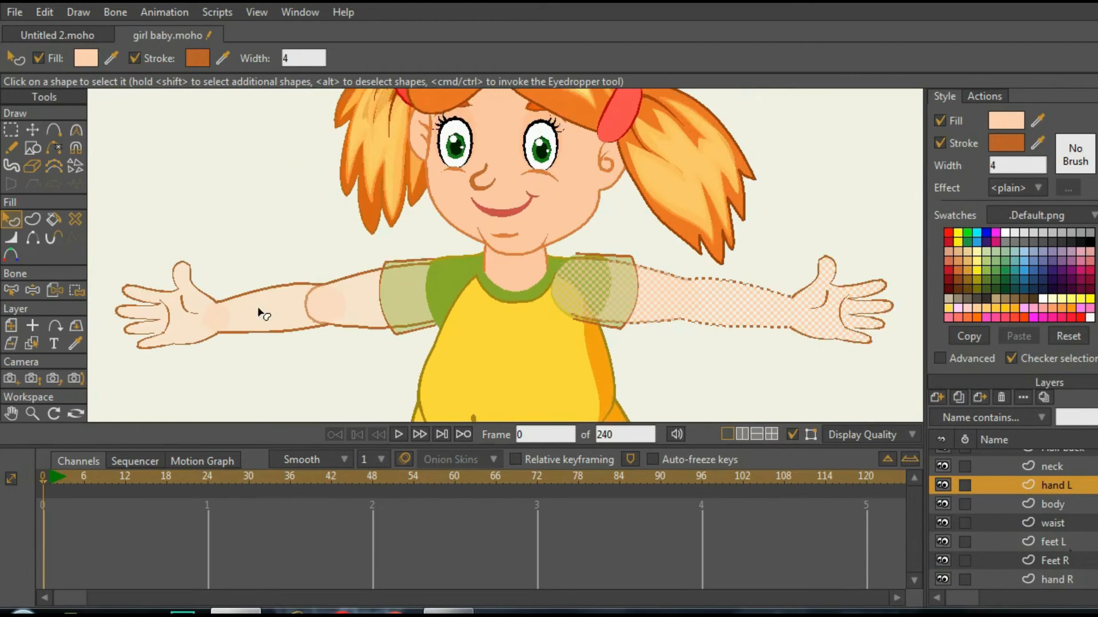
left_click(36, 338)
left_click(106, 319)
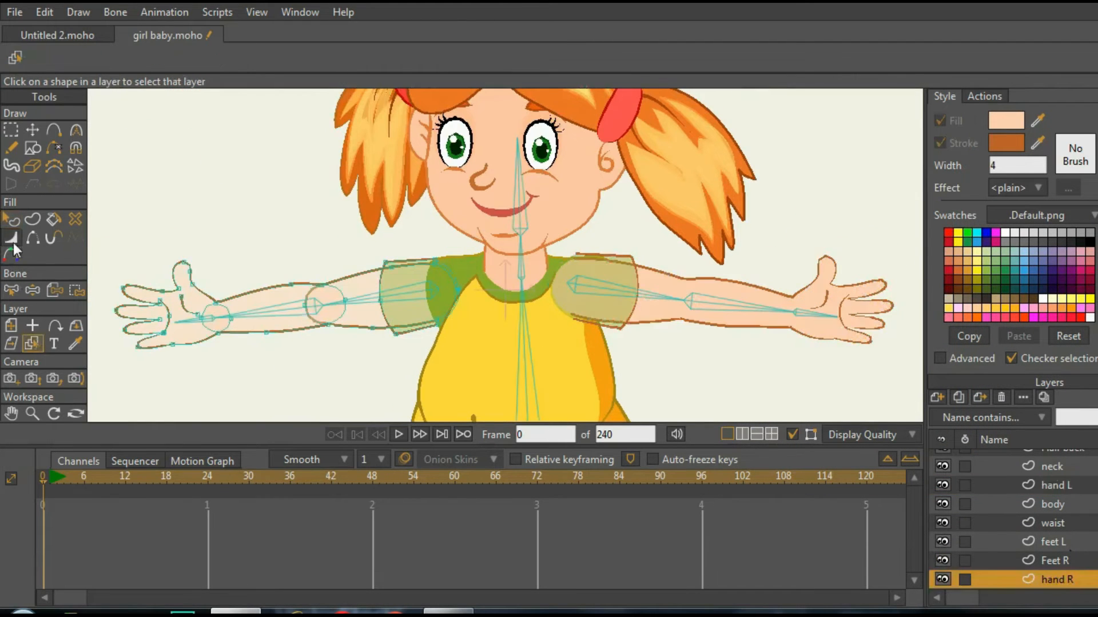
left_click(11, 221)
scroll(292, 321, "up", 3)
left_click(189, 341)
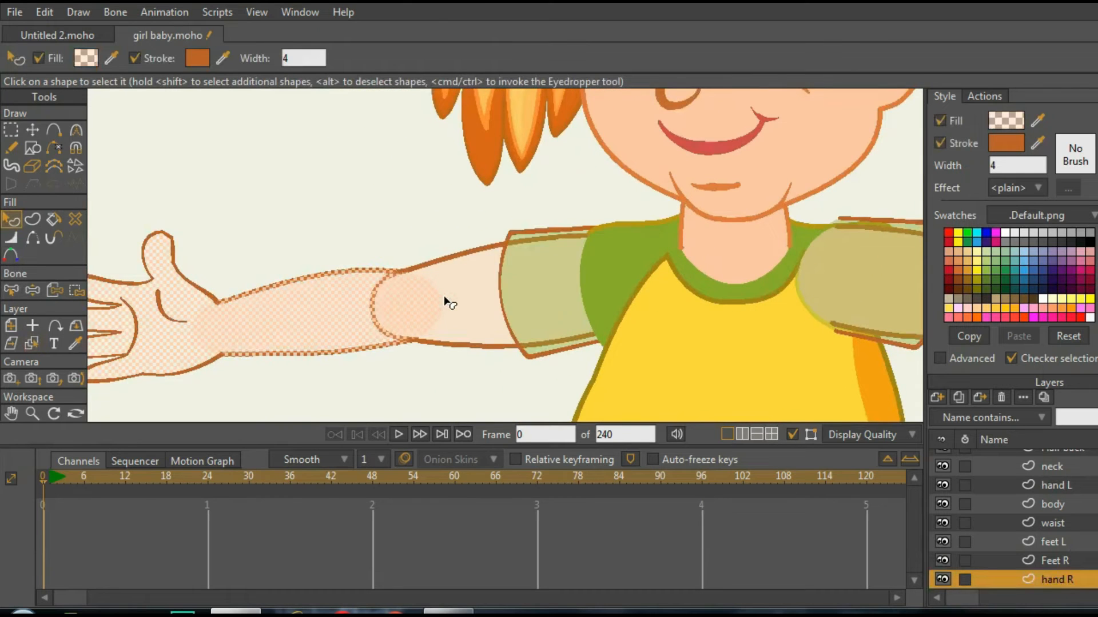
scroll(450, 304, "down", 3)
left_click(1005, 121)
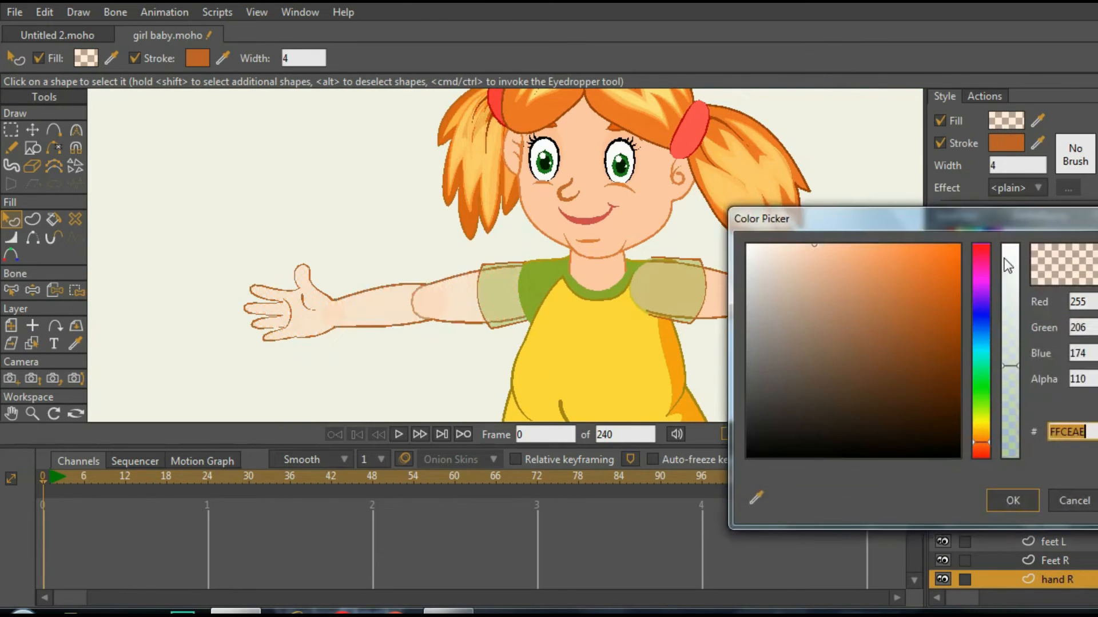
left_click(1013, 506)
left_click(331, 191)
scroll(635, 234, "down", 5)
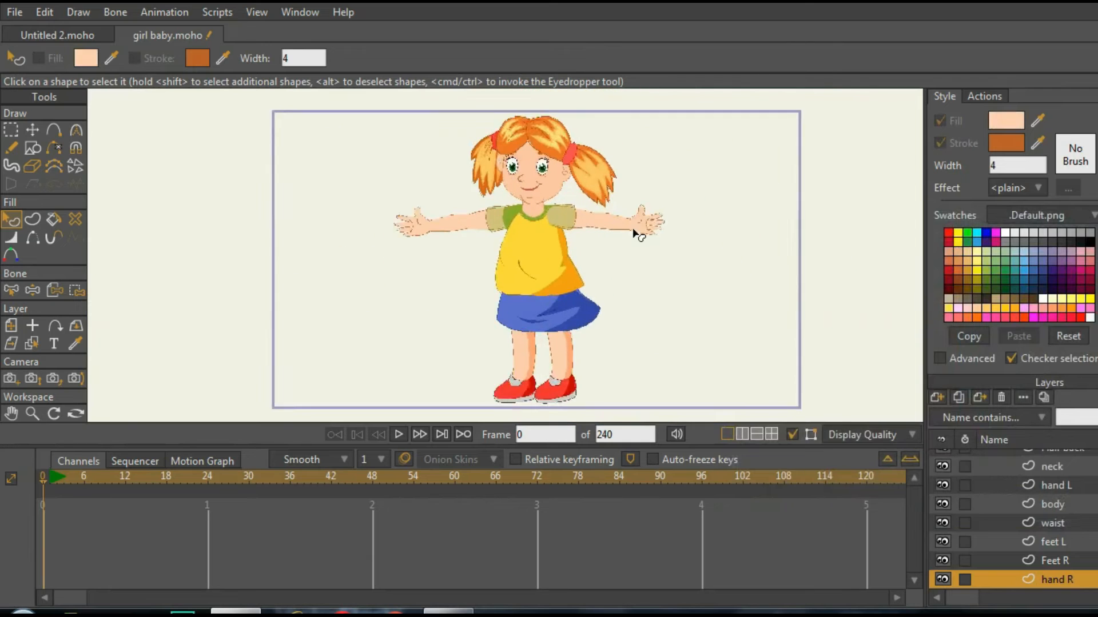
- Make the green sleeve shape on the hand R layer fully opaque, with fill alpha 255
scroll(526, 215, "up", 5)
left_click(319, 231)
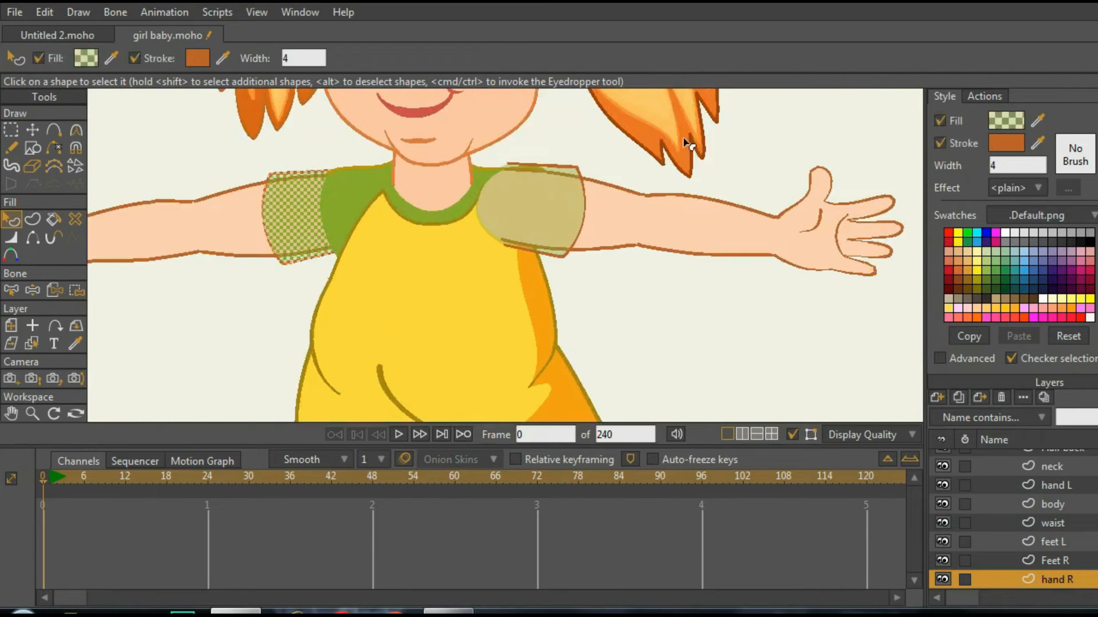
left_click(1016, 123)
left_click(1010, 240)
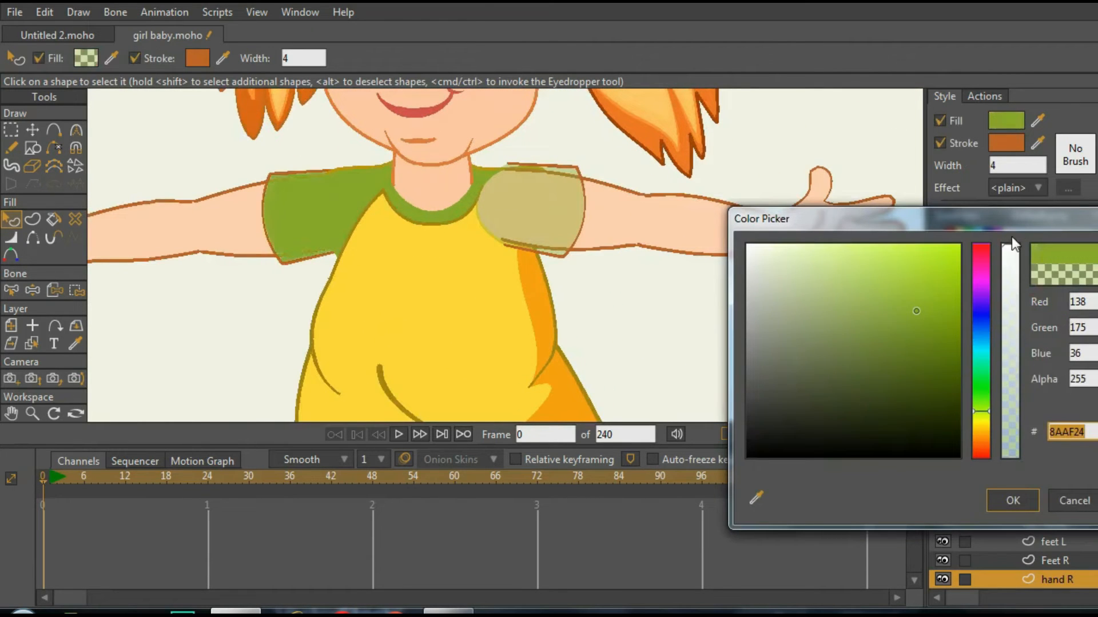
left_click(1013, 501)
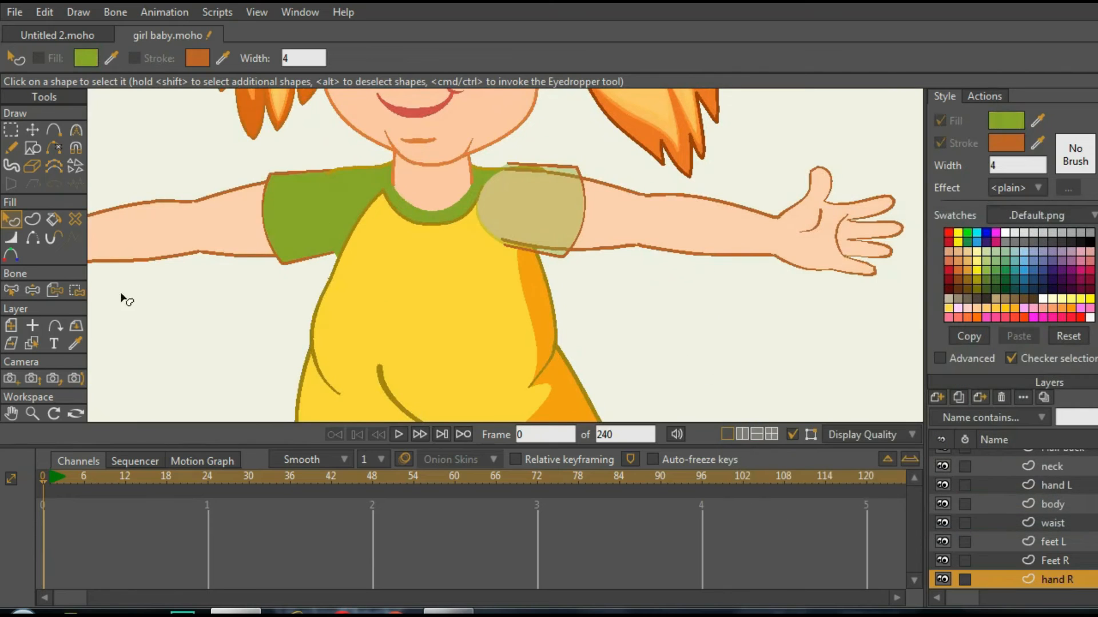
- Select the hand L layer and make its green sleeve shape's fill fully opaque
left_click(33, 343)
left_click(526, 218)
left_click(12, 218)
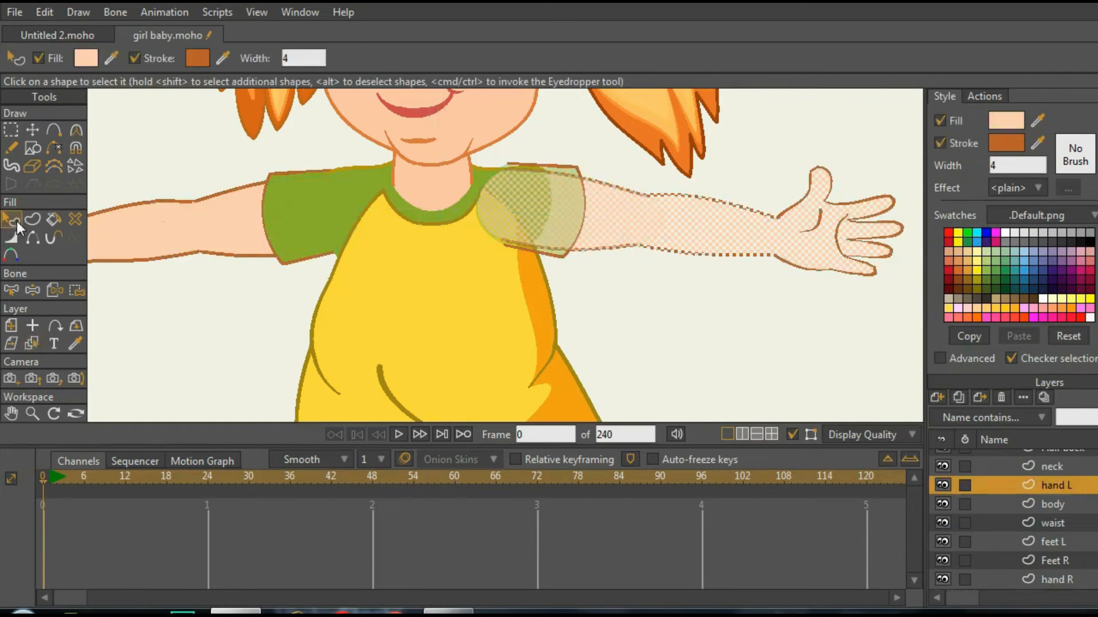
left_click(516, 211)
left_click(994, 114)
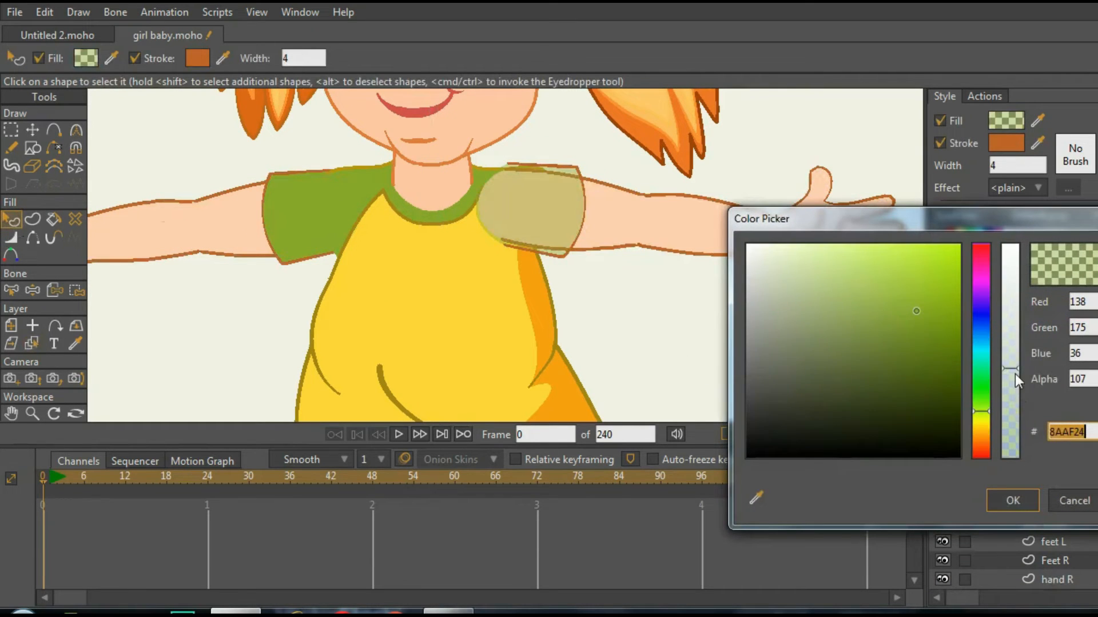
left_click_drag(1015, 374, 1008, 228)
left_click(1013, 501)
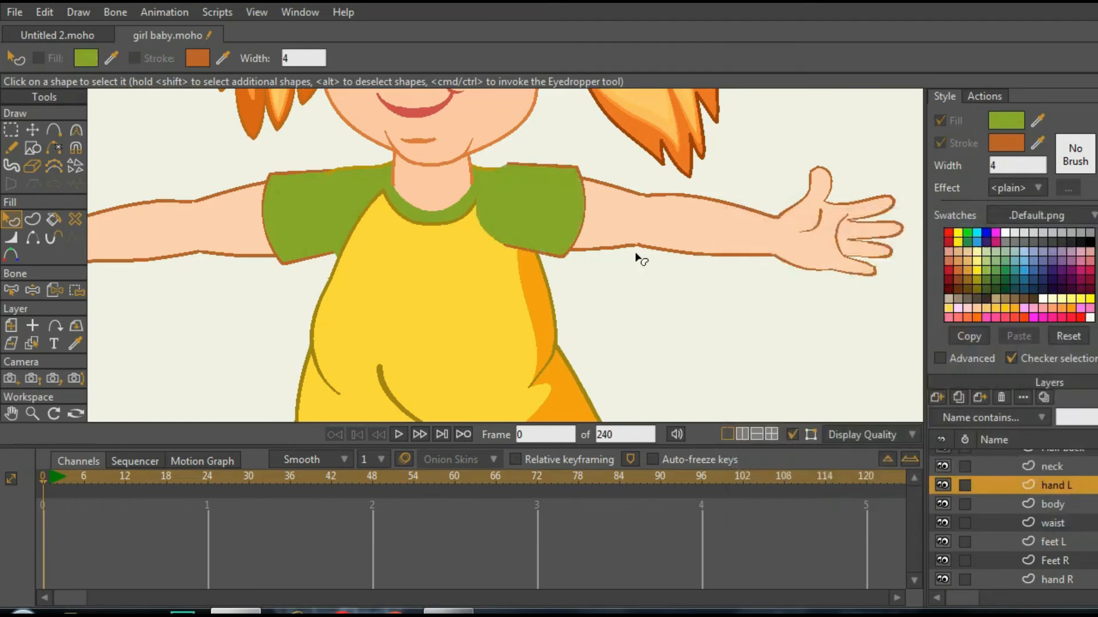
- Select the body layer and reposition its two outer shoulder points to fit under the sleeves
scroll(592, 245, "down", 3)
left_click(35, 340)
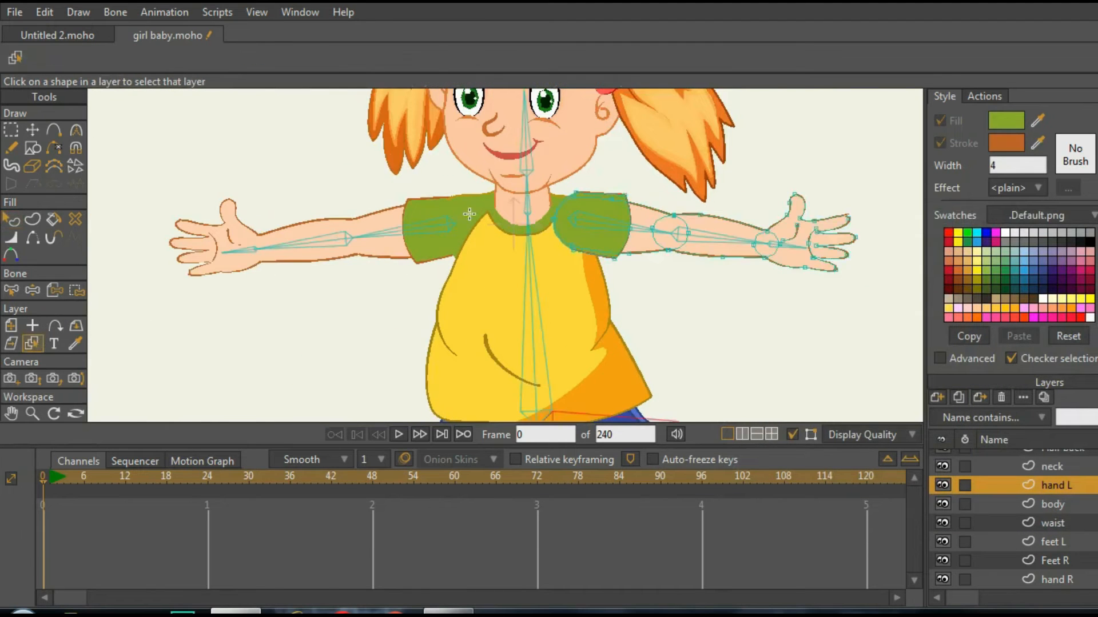
scroll(495, 211, "up", 3)
left_click(481, 204)
scroll(474, 220, "down", 2)
scroll(469, 226, "up", 1)
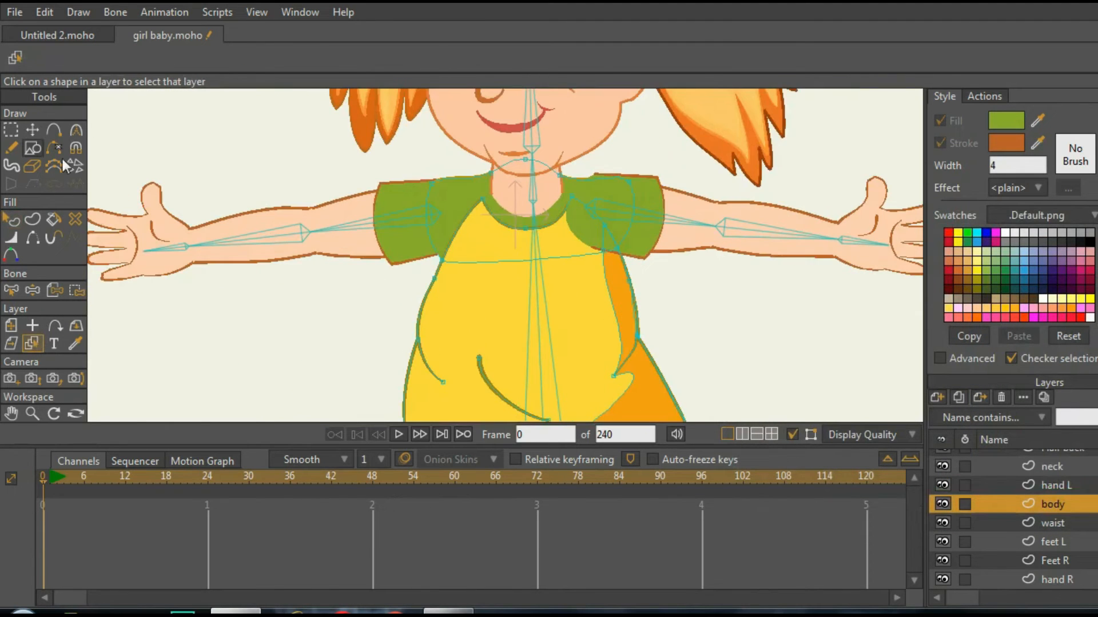
left_click(33, 130)
scroll(534, 280, "up", 1)
scroll(374, 185, "up", 1)
left_click_drag(388, 133, 405, 145)
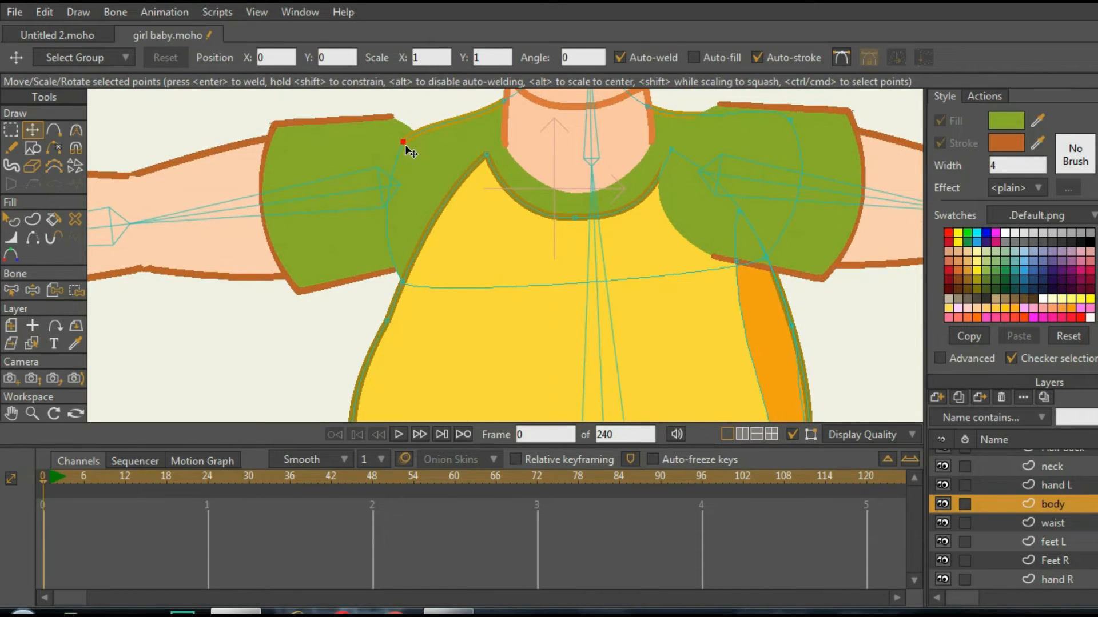
scroll(402, 163, "down", 5)
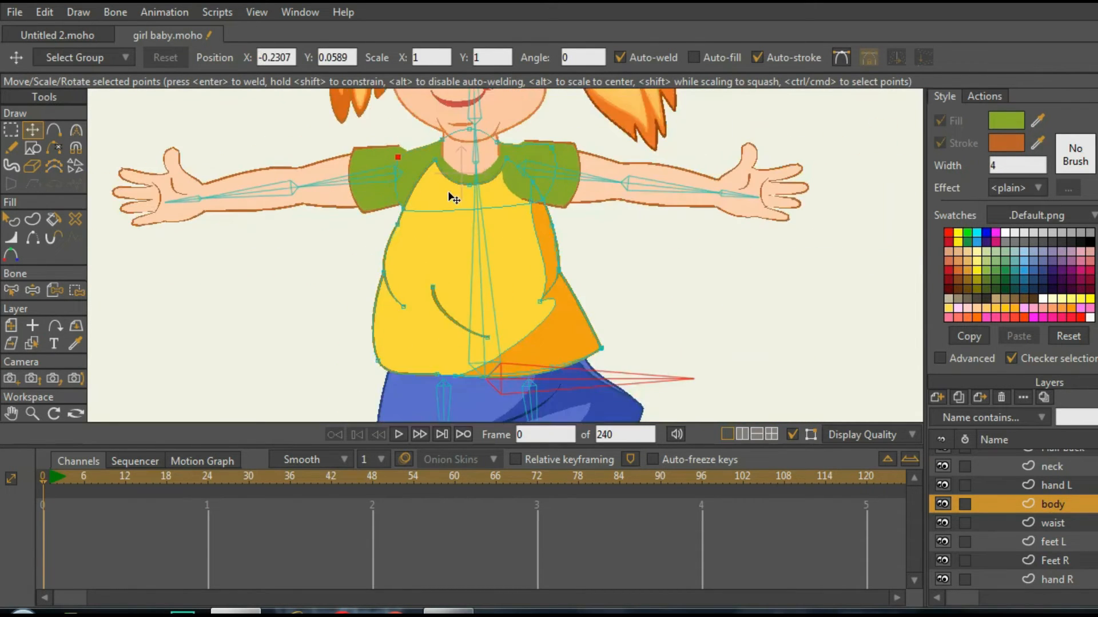
scroll(450, 197, "up", 5)
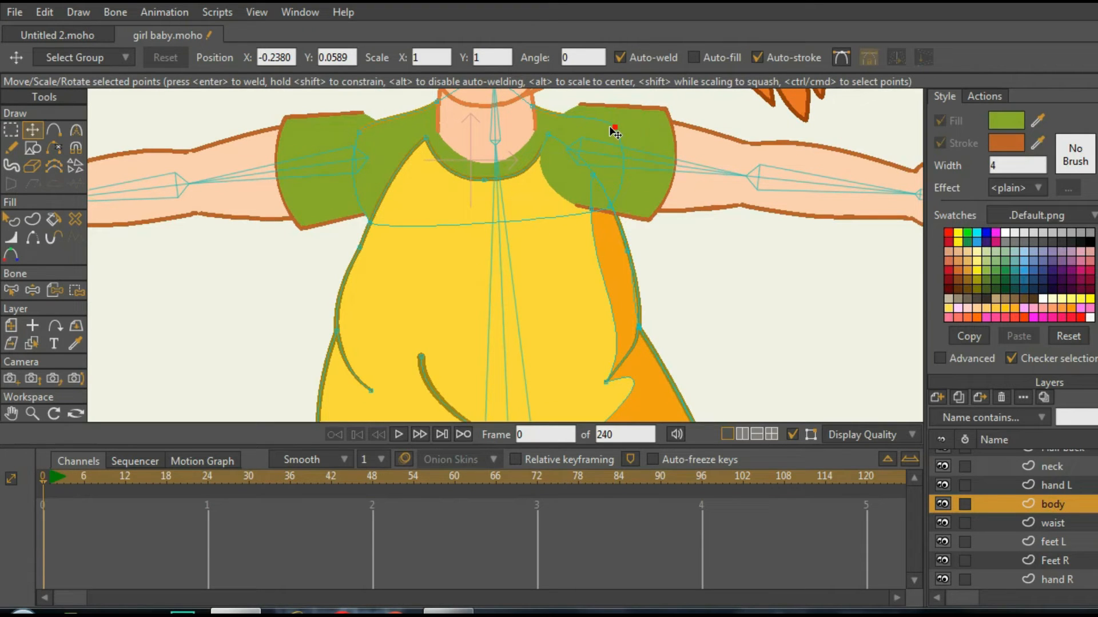
- Adjust the curve handles of both outer shoulder points on the body layer to smooth the shoulders
left_click(76, 130)
scroll(413, 129, "up", 2)
left_click_drag(362, 103, 367, 93)
scroll(608, 202, "down", 5)
scroll(619, 140, "up", 4)
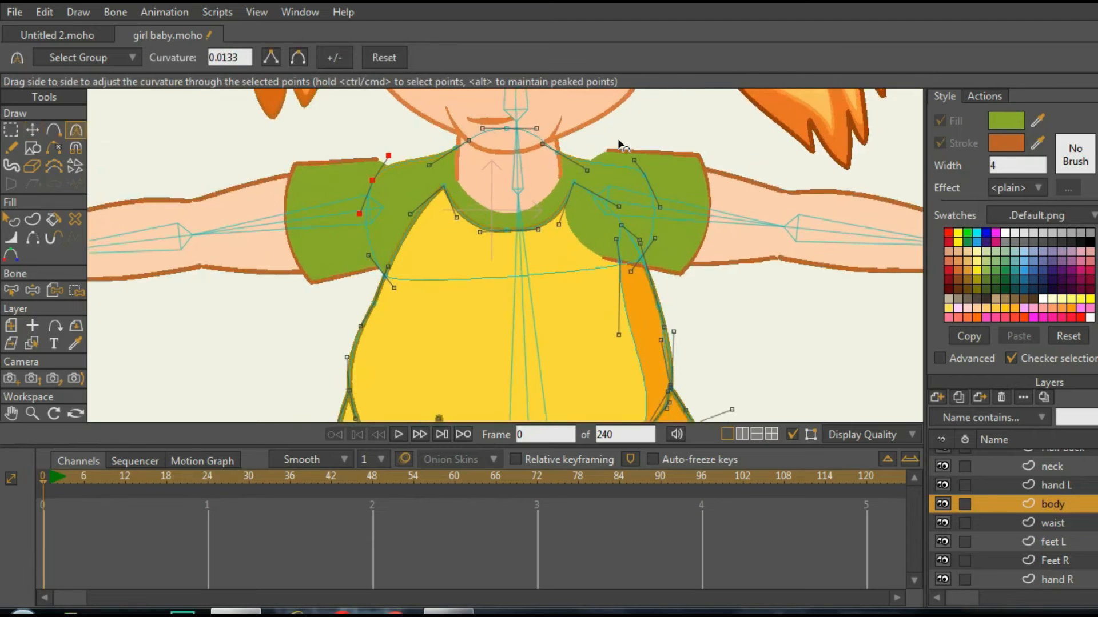
scroll(613, 136, "down", 5)
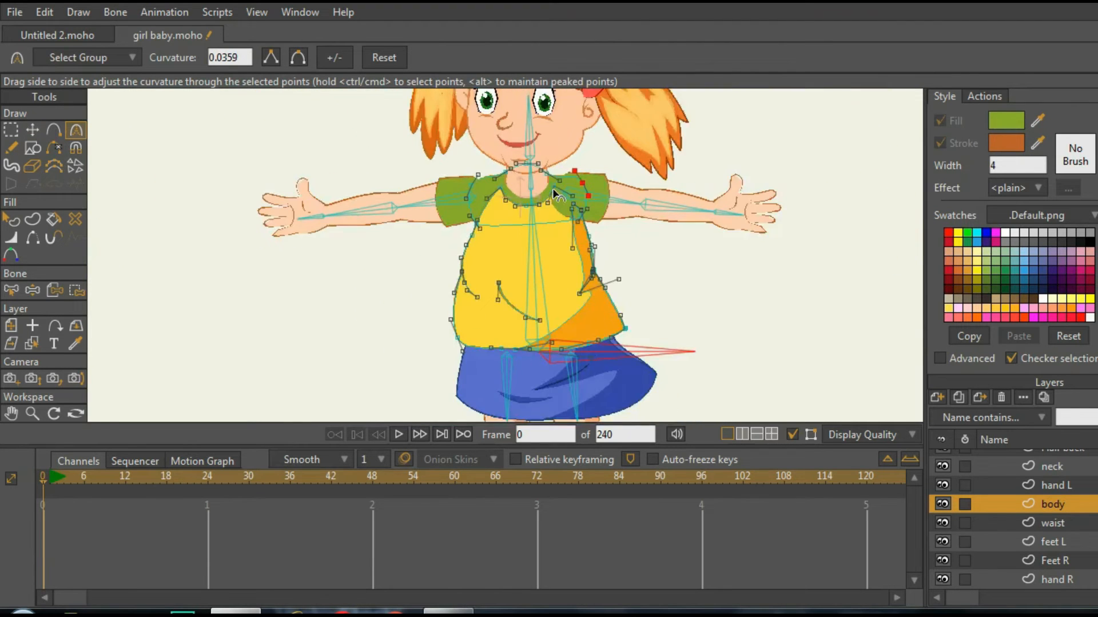
- Test both upper arm bones by lowering the arms, and examine how the shoulders meet the sleeves
scroll(343, 240, "up", 3)
key("z")
left_click_drag(343, 202, 388, 283)
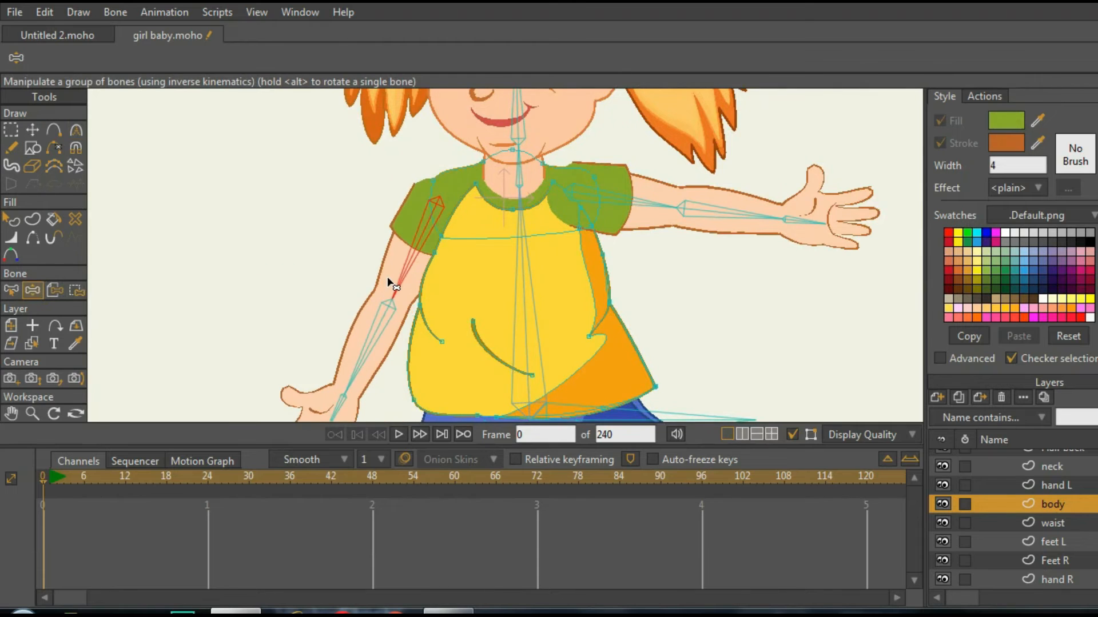
scroll(607, 215, "down", 4)
scroll(595, 186, "up", 2)
left_click_drag(595, 186, 589, 245)
scroll(596, 177, "up", 4)
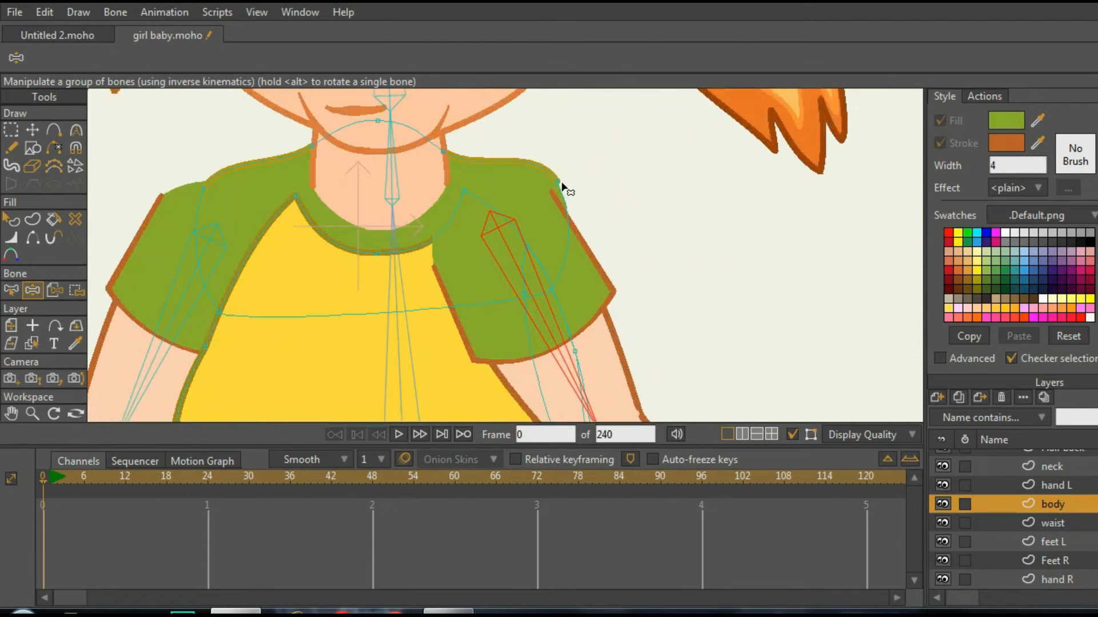
left_click_drag(563, 187, 560, 189)
- Reposition the body layer's outer shoulder point beneath the hand L sleeve
left_click(36, 131)
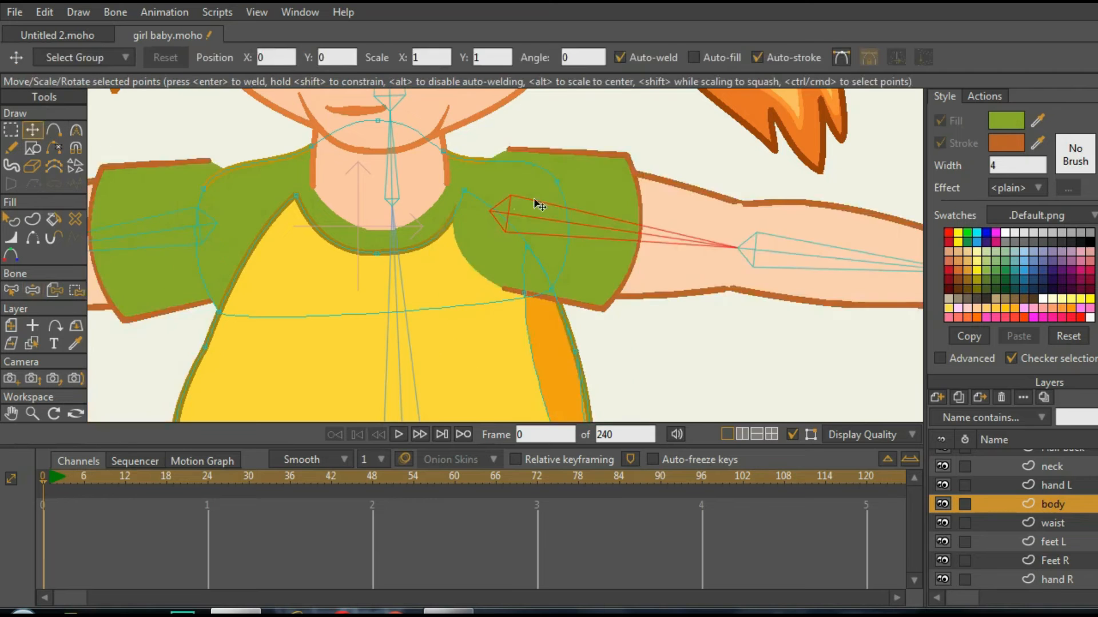
scroll(596, 193, "up", 2)
scroll(572, 212, "down", 5)
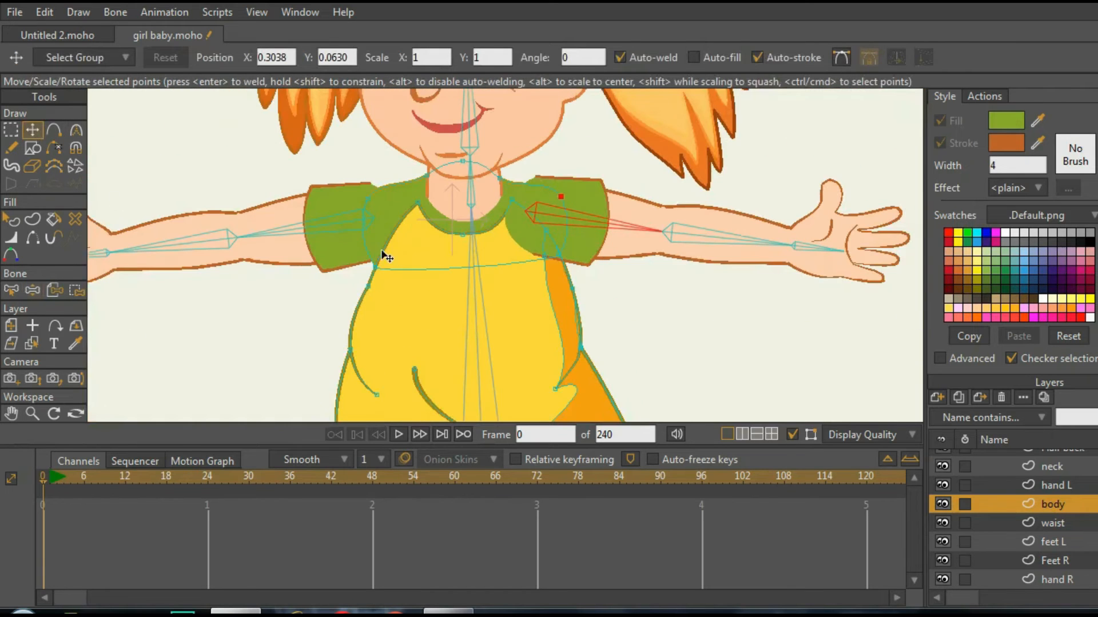
- Test the rig by posing the arm and head bones, and examine the shoulder, elbow and neck joints
left_click(33, 291)
left_click_drag(626, 226, 564, 282)
scroll(632, 166, "down", 3)
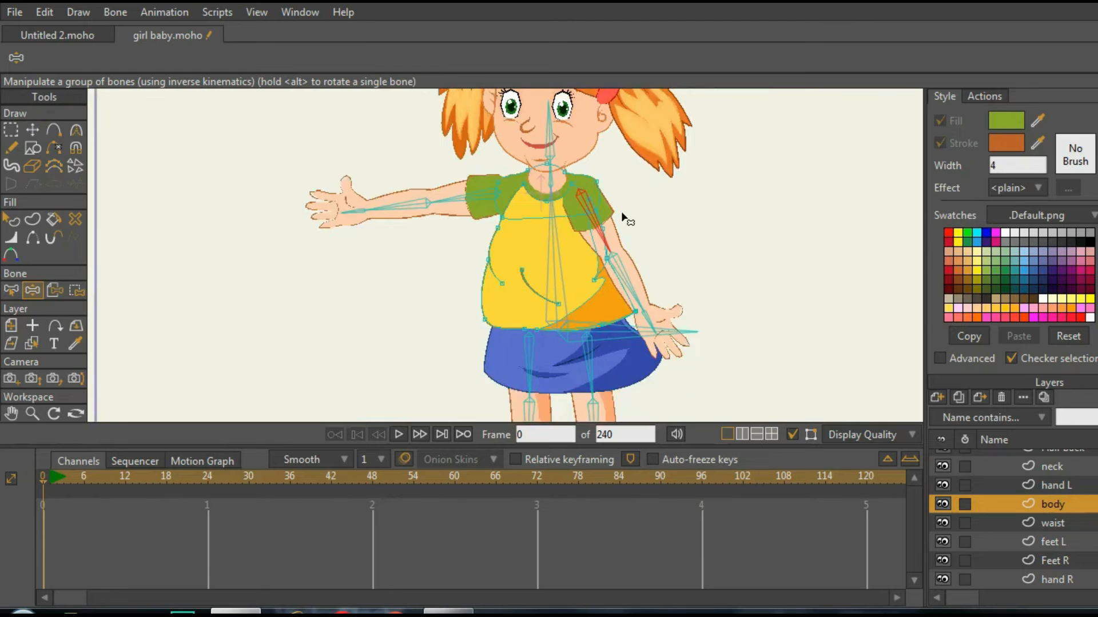
scroll(627, 221, "up", 1)
left_click_drag(596, 246, 541, 259)
scroll(595, 171, "down", 5)
scroll(559, 163, "up", 6)
left_click_drag(442, 188, 437, 167)
scroll(525, 175, "down", 4)
scroll(571, 218, "down", 4)
scroll(599, 229, "up", 2)
left_click_drag(598, 224, 618, 178)
left_click_drag(511, 131, 518, 130)
scroll(518, 136, "up", 5)
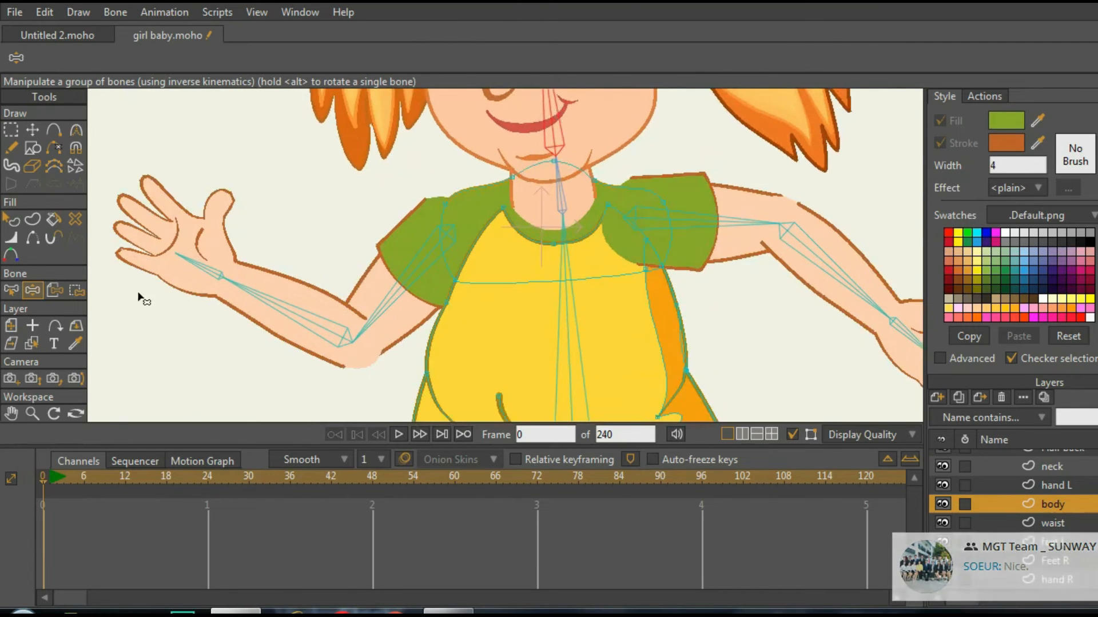
- Select the neck layer and bind its three upper points to the head bone
key("i")
scroll(542, 225, "down", 2)
scroll(541, 224, "up", 4)
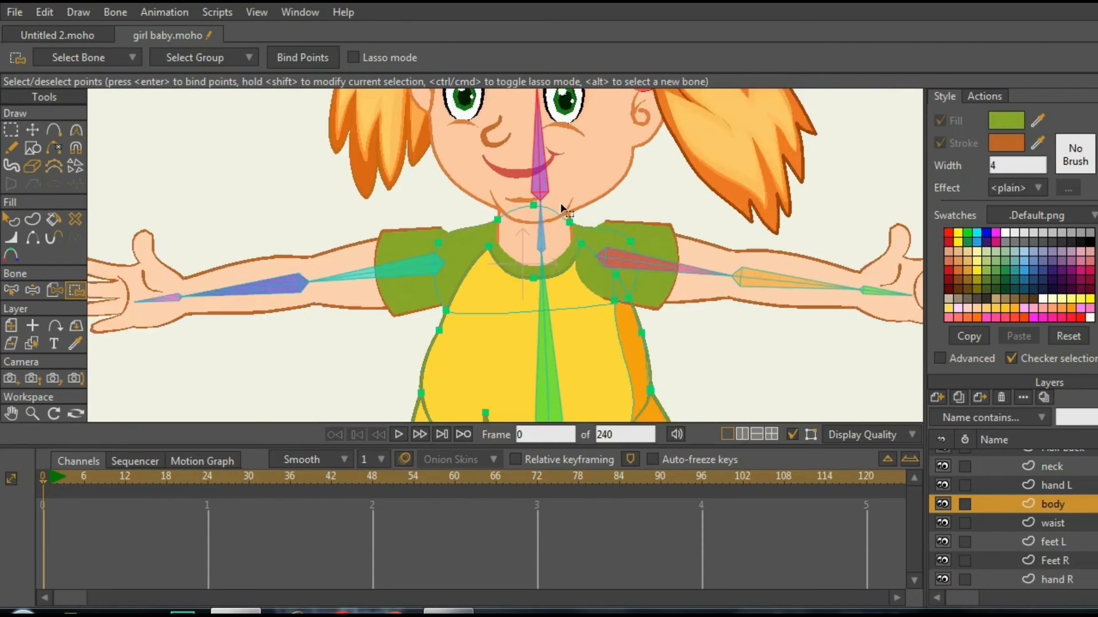
scroll(540, 240, "up", 2)
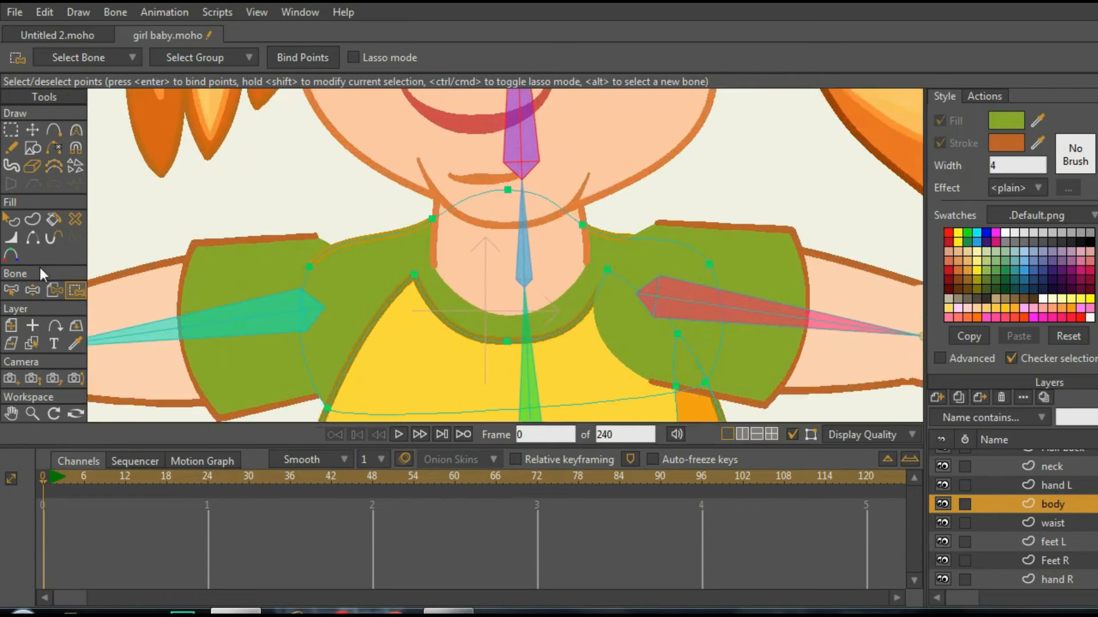
left_click(32, 343)
left_click(532, 248)
scroll(533, 248, "down", 3)
scroll(532, 248, "up", 2)
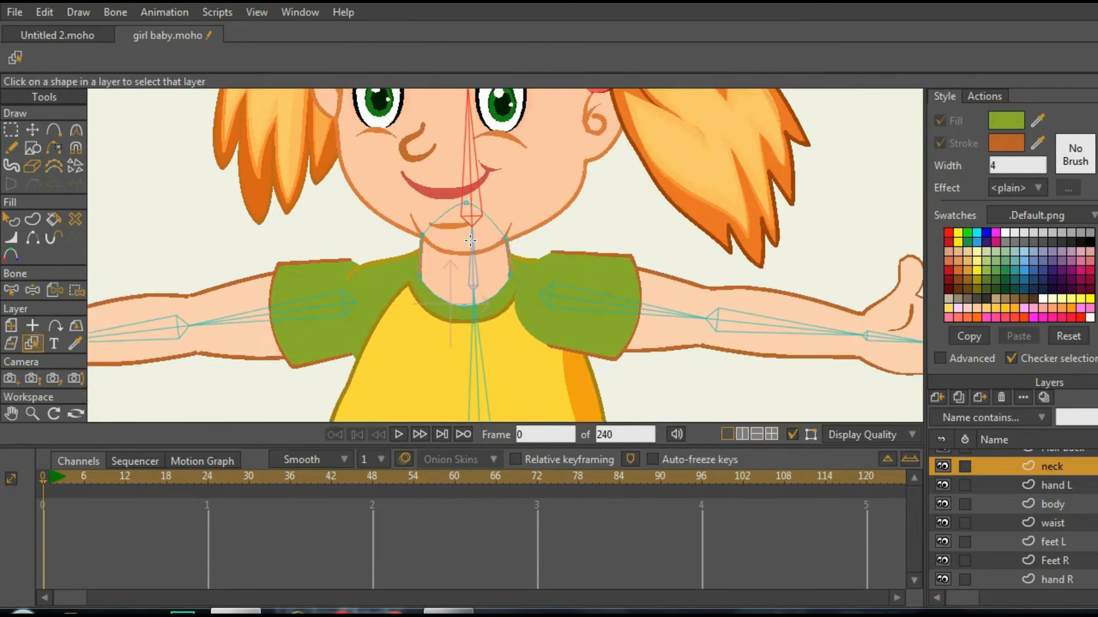
left_click(75, 290)
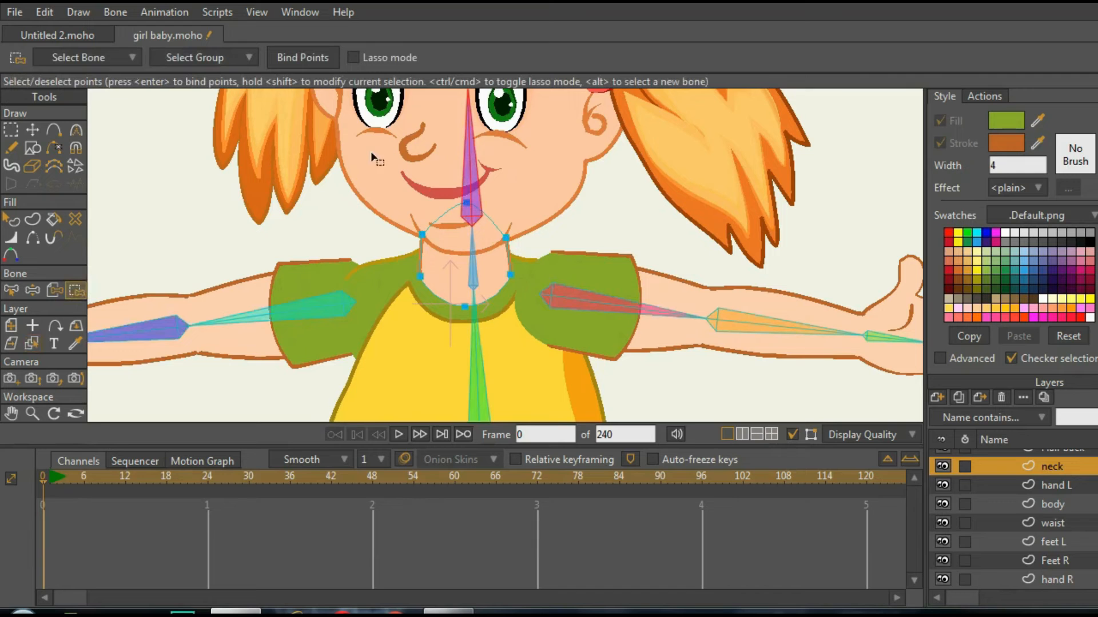
left_click_drag(418, 209, 548, 249)
scroll(465, 177, "down", 2)
left_click_drag(425, 389, 418, 297)
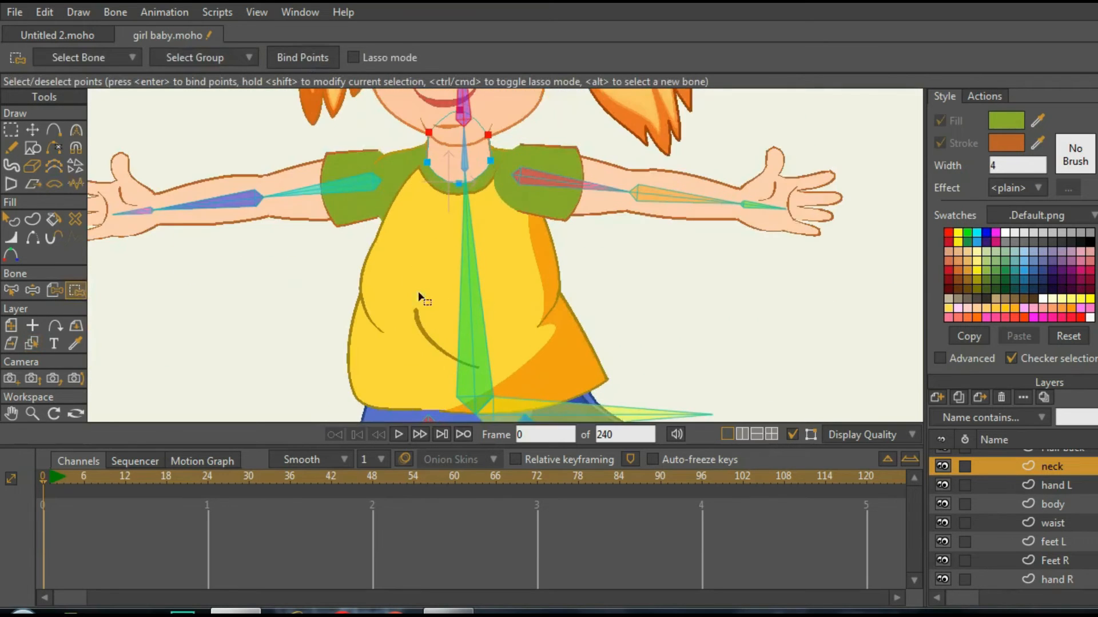
- Select the long torso bone and bind the neck shape's three lower points to it
left_click(11, 289)
left_click(470, 316)
left_click(77, 290)
left_click_drag(400, 155, 526, 214)
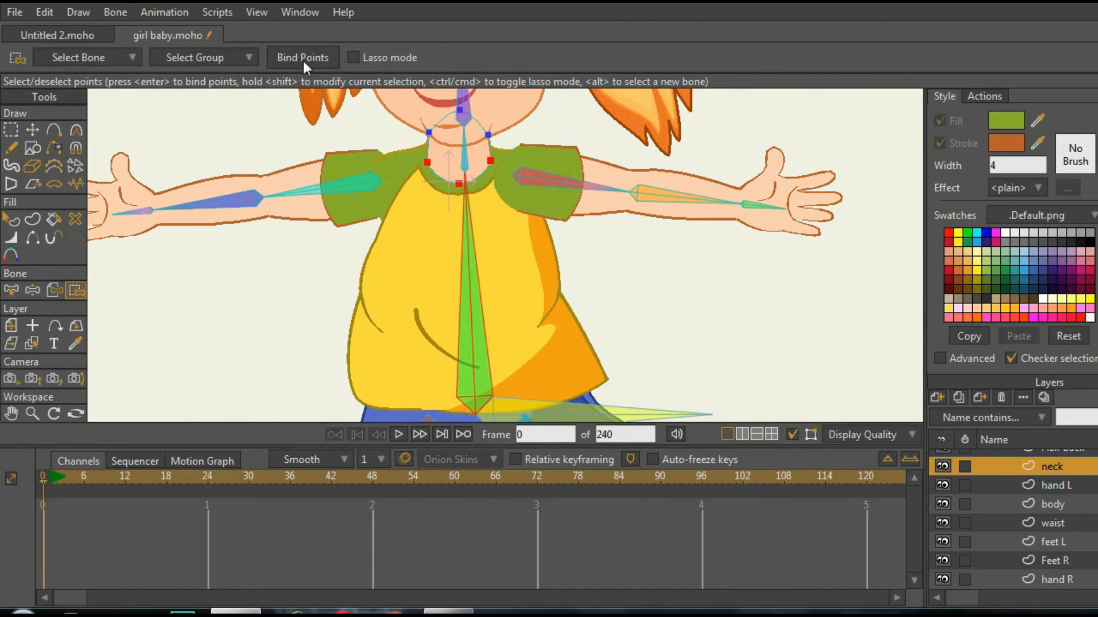
- Test the new neck binding by moving the head, neck and arm bones, and examine the neck's deformation
scroll(474, 215, "down", 3)
left_click(35, 289)
mouse_move(491, 228)
left_mouse_down()
mouse_move(503, 208)
mouse_move(434, 239)
mouse_move(505, 226)
mouse_move(487, 224)
left_mouse_up()
scroll(488, 221, "down", 3)
scroll(488, 225, "up", 3)
left_click_drag(484, 161, 438, 105)
scroll(497, 154, "up", 3)
left_click_drag(450, 230, 475, 217)
scroll(464, 228, "up", 3)
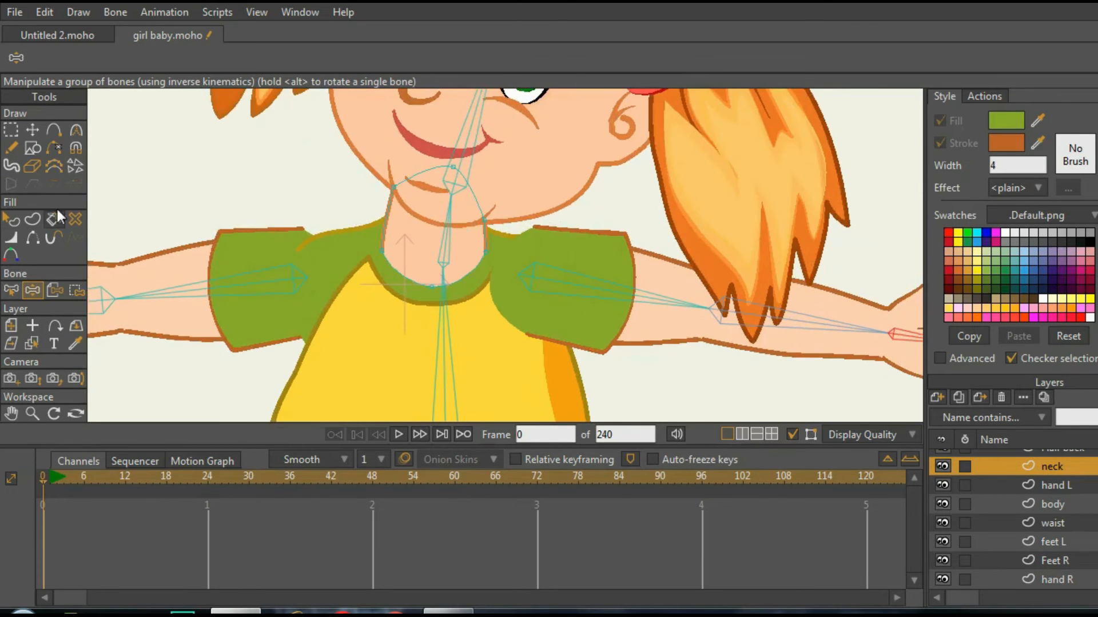
- Raise the neck shape's two lower side points so its edges fit against the collar
left_click(11, 290)
scroll(490, 262, "up", 2)
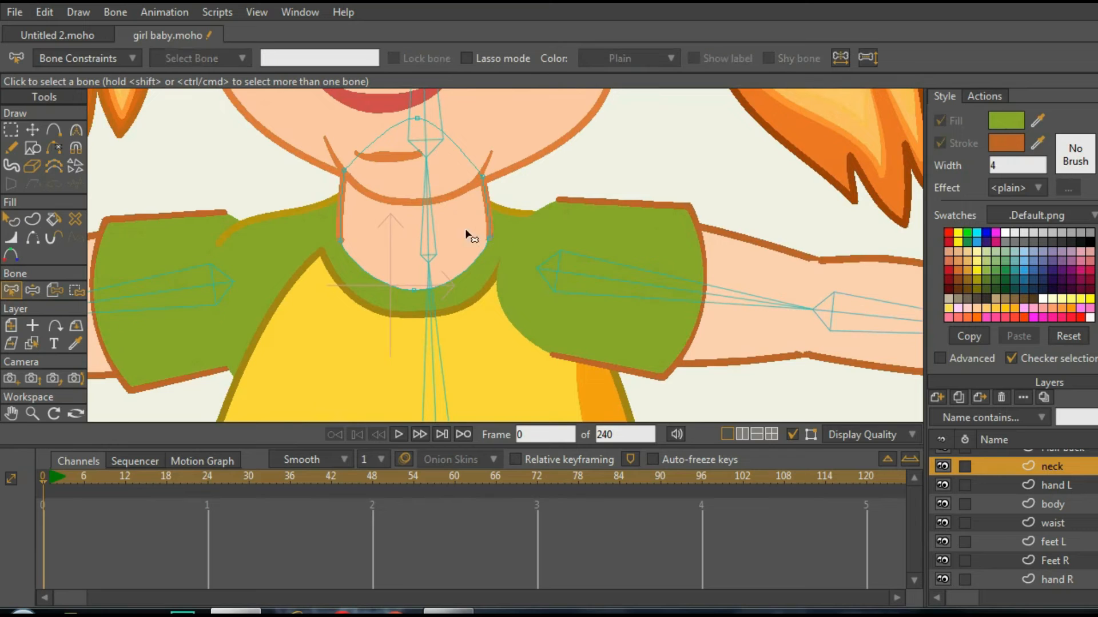
left_click(34, 131)
left_click_drag(504, 257, 502, 238)
left_click_drag(366, 248, 355, 230)
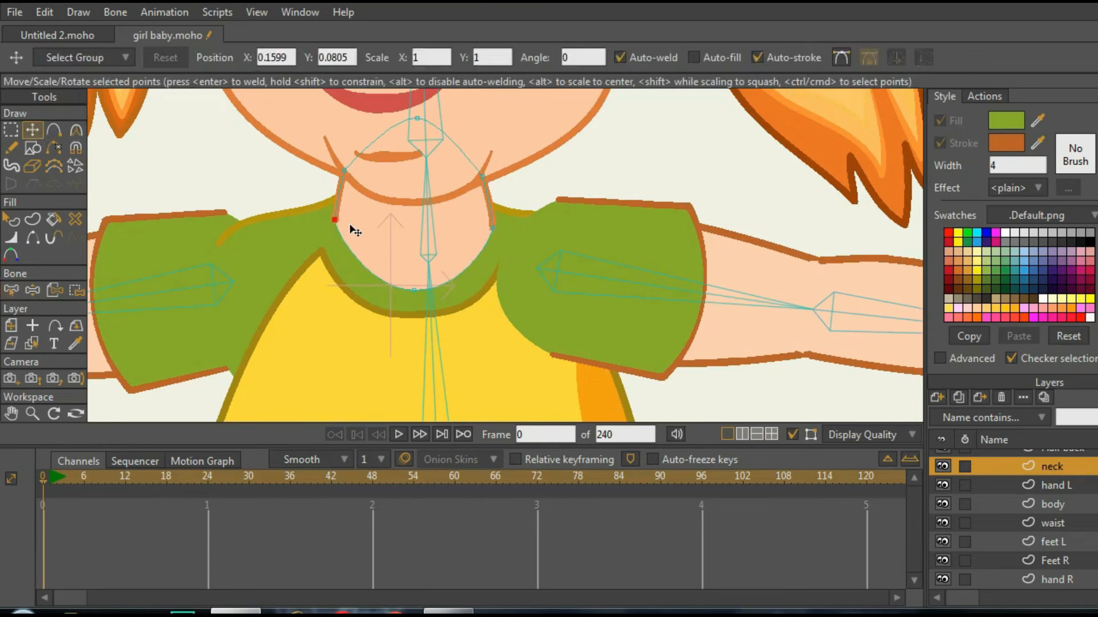
left_click_drag(502, 235, 498, 216)
left_click_drag(338, 231, 346, 212)
left_click_drag(498, 211, 496, 209)
- Adjust the curvature of the neck shape's bottom point to 0.30
left_click(74, 131)
left_click_drag(479, 295, 342, 293)
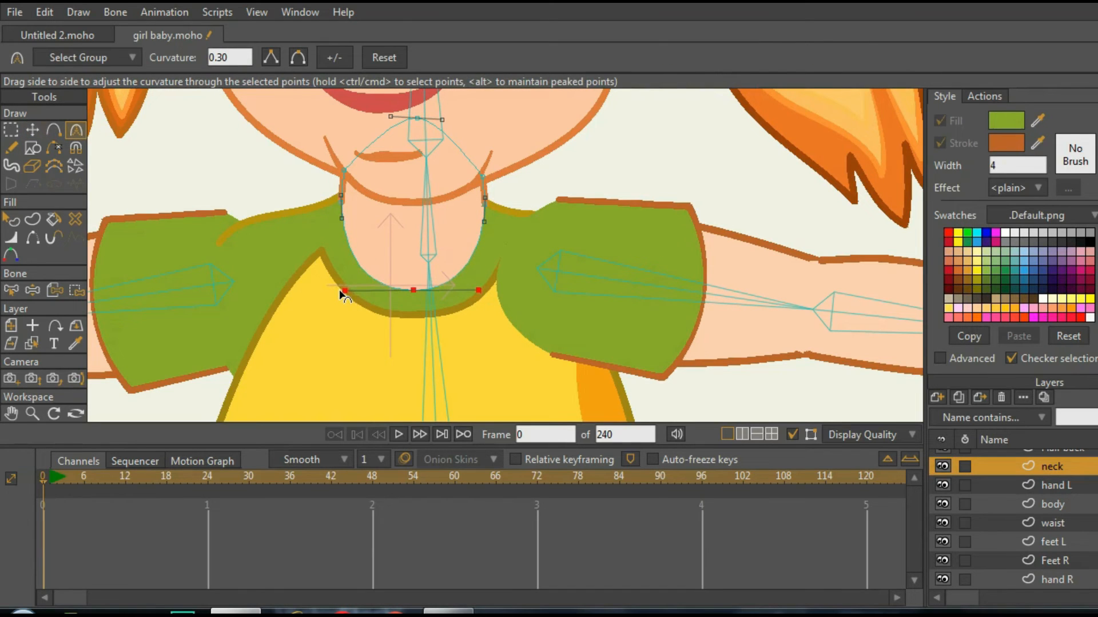
scroll(498, 270, "down", 3)
- Test the neck bone again and examine how the reshaped neck meets the collar and chin
left_click(33, 291)
scroll(410, 261, "up", 2)
mouse_move(484, 233)
left_mouse_down()
mouse_move(464, 237)
mouse_move(483, 237)
mouse_move(465, 237)
mouse_move(479, 229)
left_mouse_up()
scroll(448, 219, "up", 1)
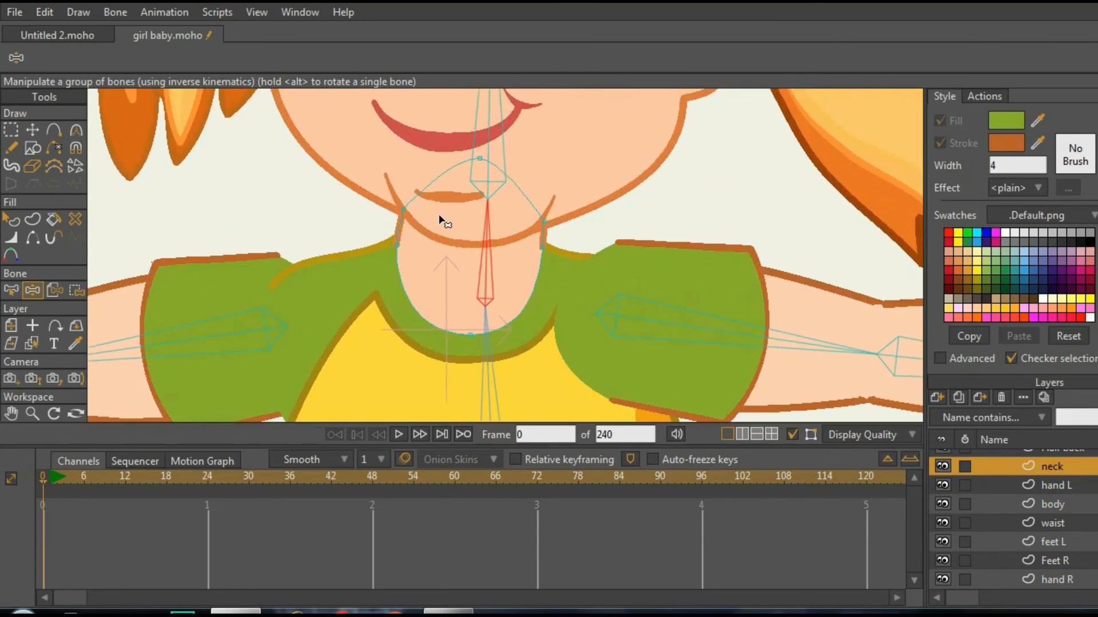
- Raise the neck shape's two upper side points so its edges tuck under the jawline
scroll(483, 232, "down", 2)
scroll(500, 238, "up", 3)
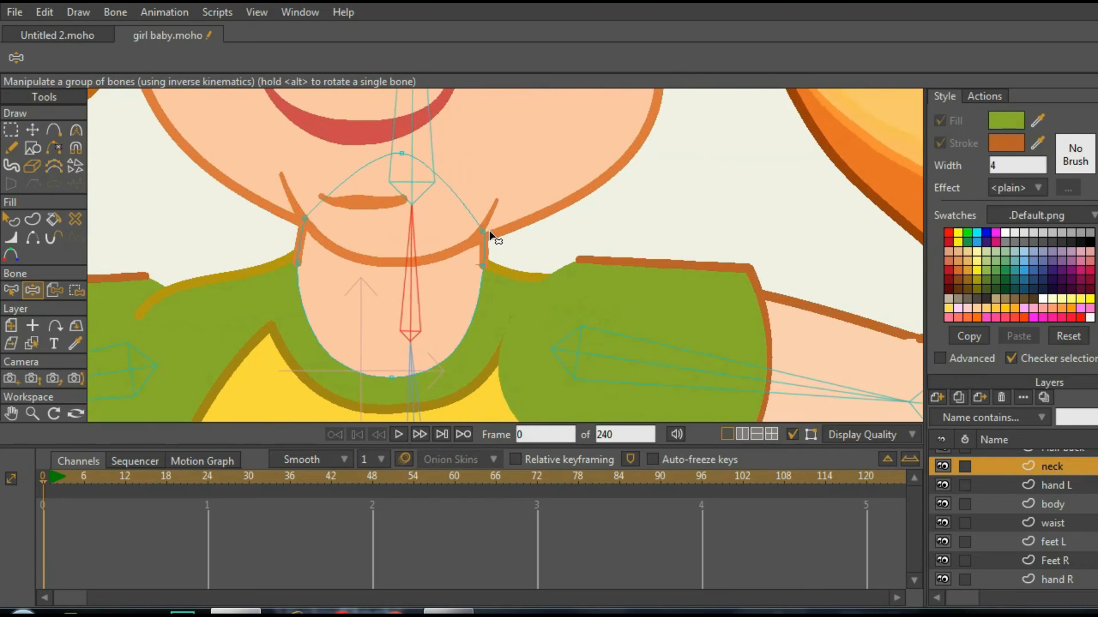
left_click(31, 130)
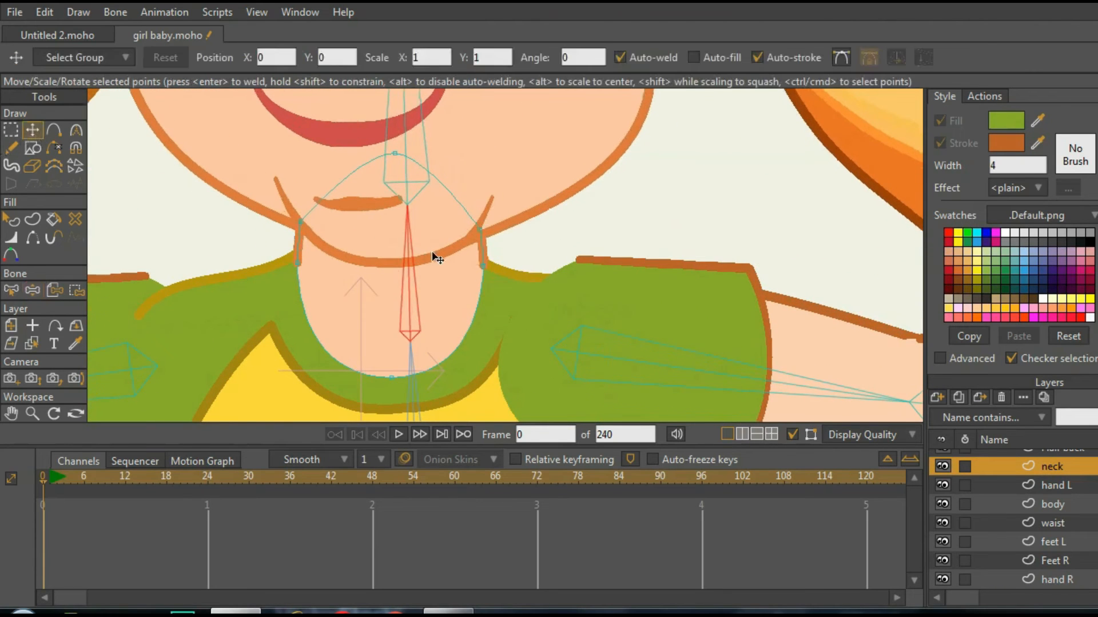
scroll(433, 255, "up", 2)
left_click_drag(500, 224, 501, 214)
left_click_drag(253, 214, 251, 207)
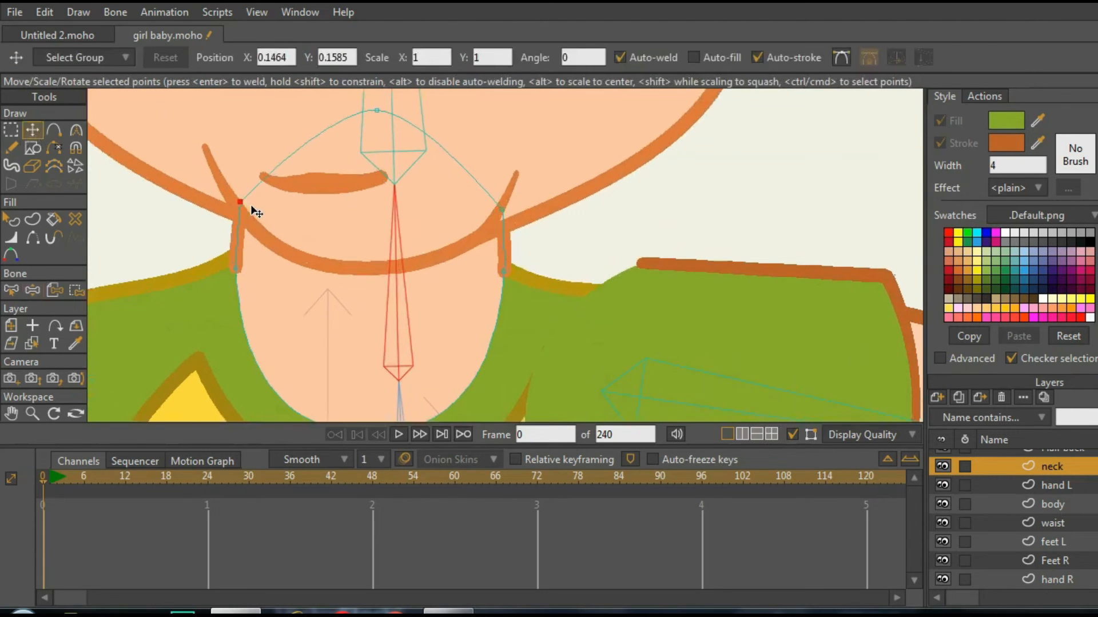
- Round the neck shape's top point with a curvature of 0.30 and test the neck bone's movement
scroll(392, 197, "down", 2)
left_click(76, 130)
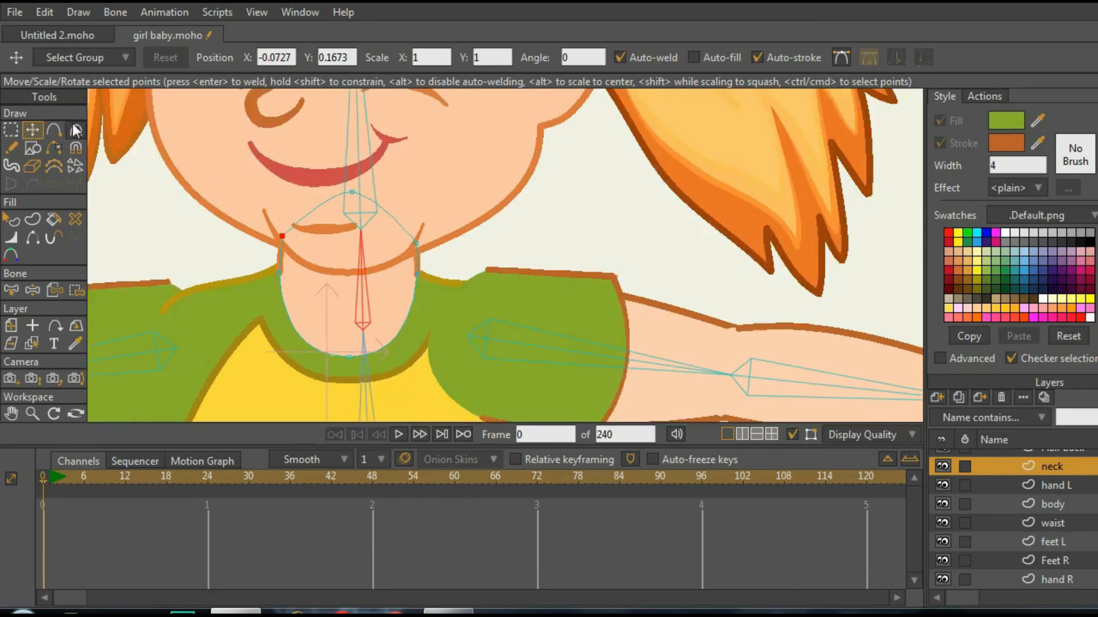
scroll(403, 201, "up", 1)
left_click_drag(369, 193, 387, 196)
left_click_drag(302, 191, 247, 193)
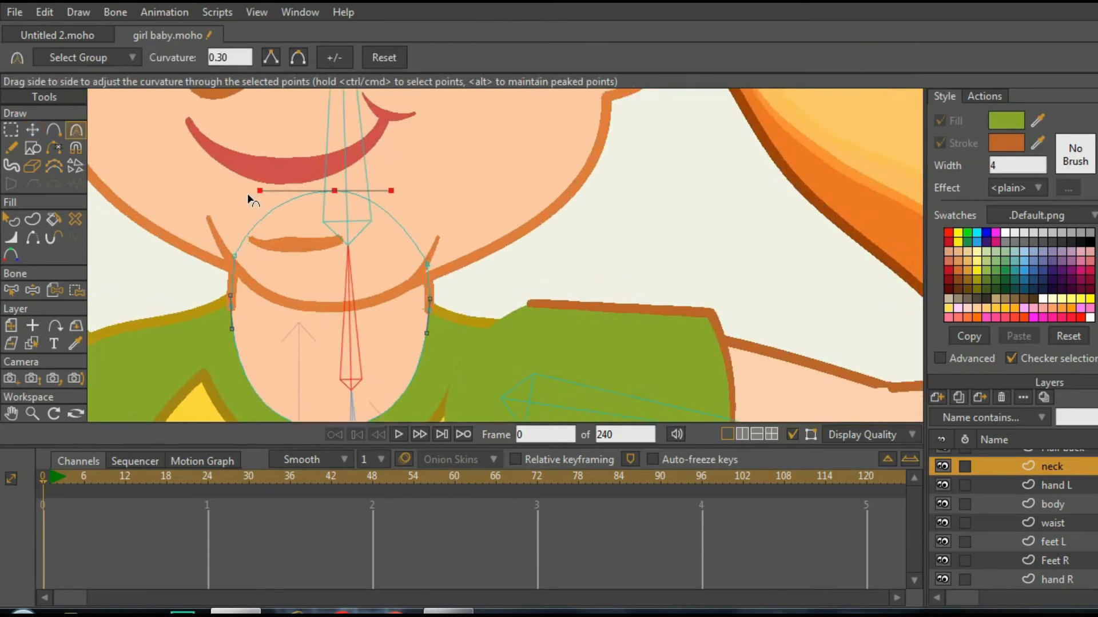
scroll(449, 201, "down", 3)
left_click_drag(439, 194, 447, 196)
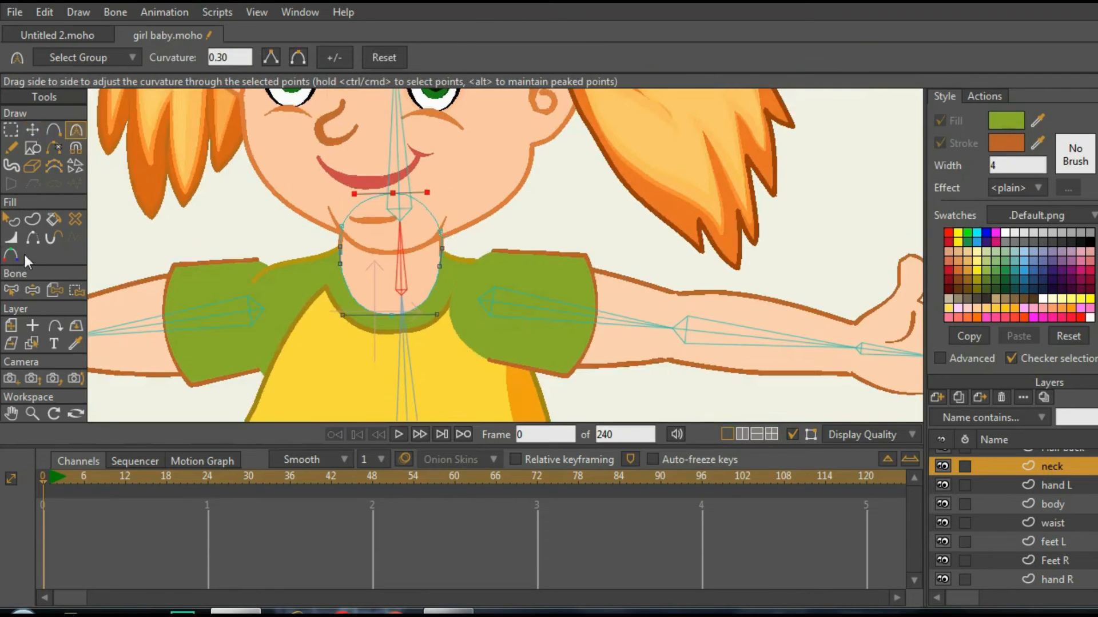
left_click(33, 291)
left_click_drag(370, 262, 403, 249)
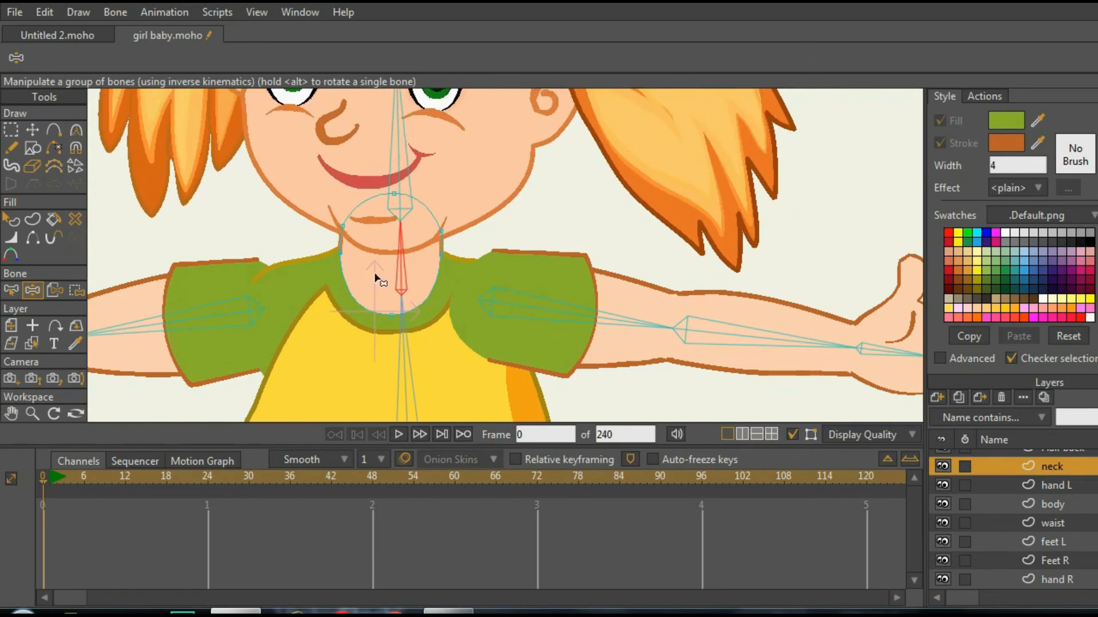
- Reposition the body shape's top centre point behind the neck on the body layer
left_click(32, 346)
left_click(447, 319)
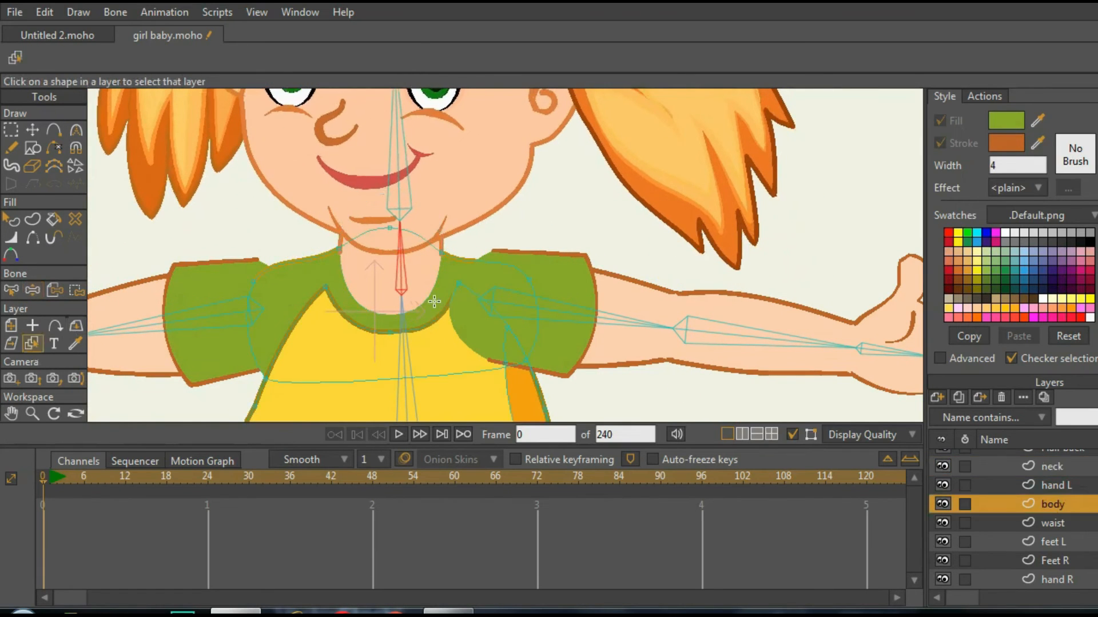
scroll(447, 319, "up", 2)
left_click(32, 130)
scroll(331, 215, "up", 2)
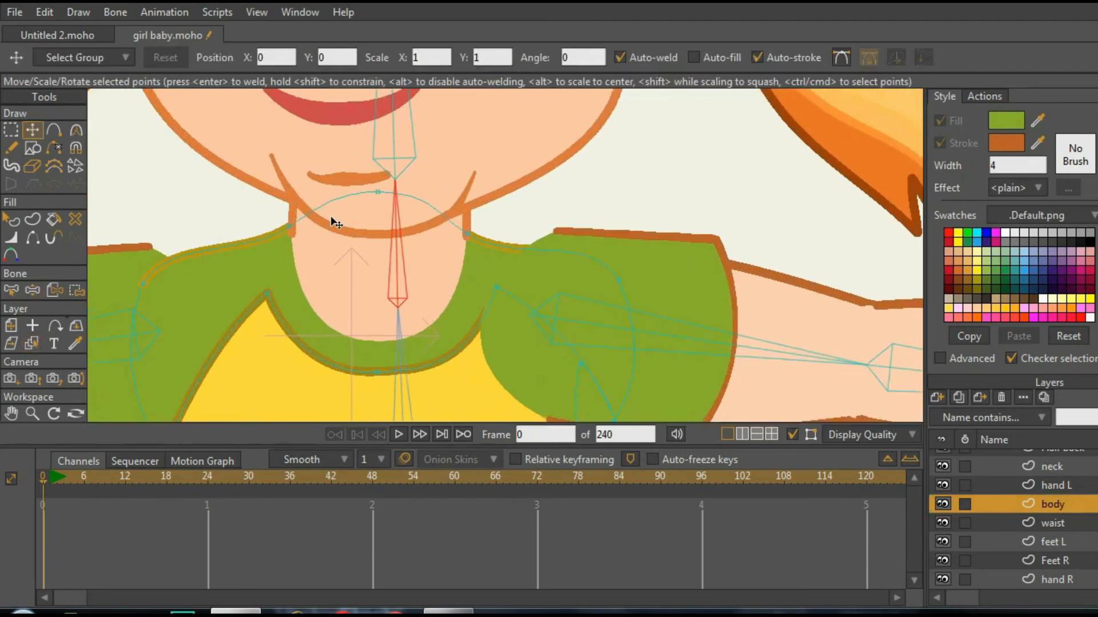
left_click(392, 200)
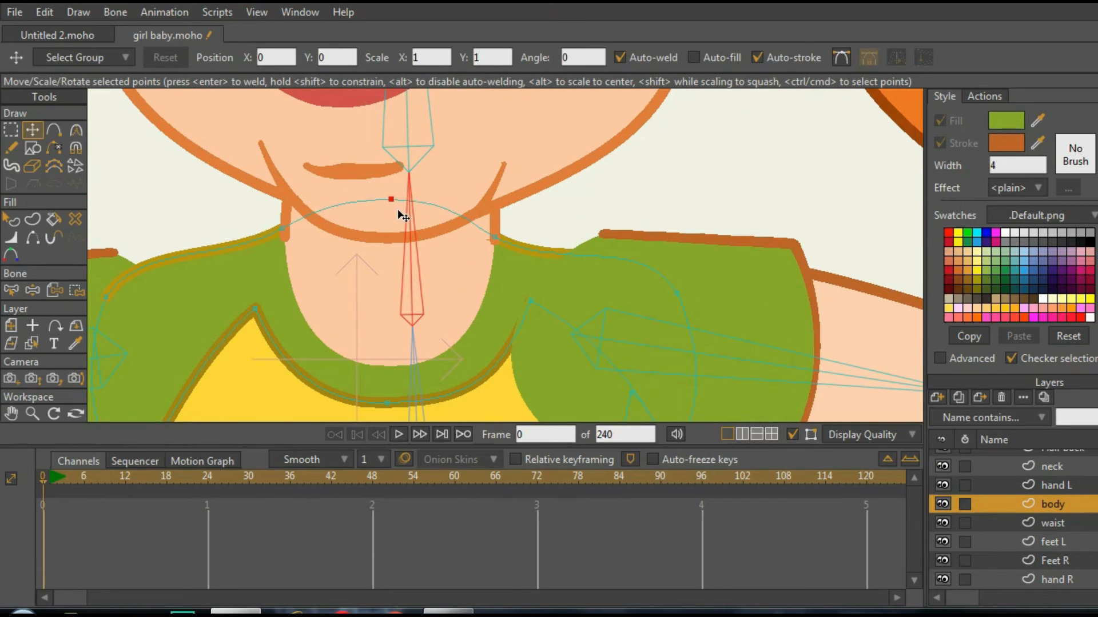
left_click_drag(398, 211, 399, 213)
scroll(413, 225, "down", 10)
scroll(374, 303, "up", 1)
scroll(390, 280, "up", 4)
scroll(370, 218, "down", 3)
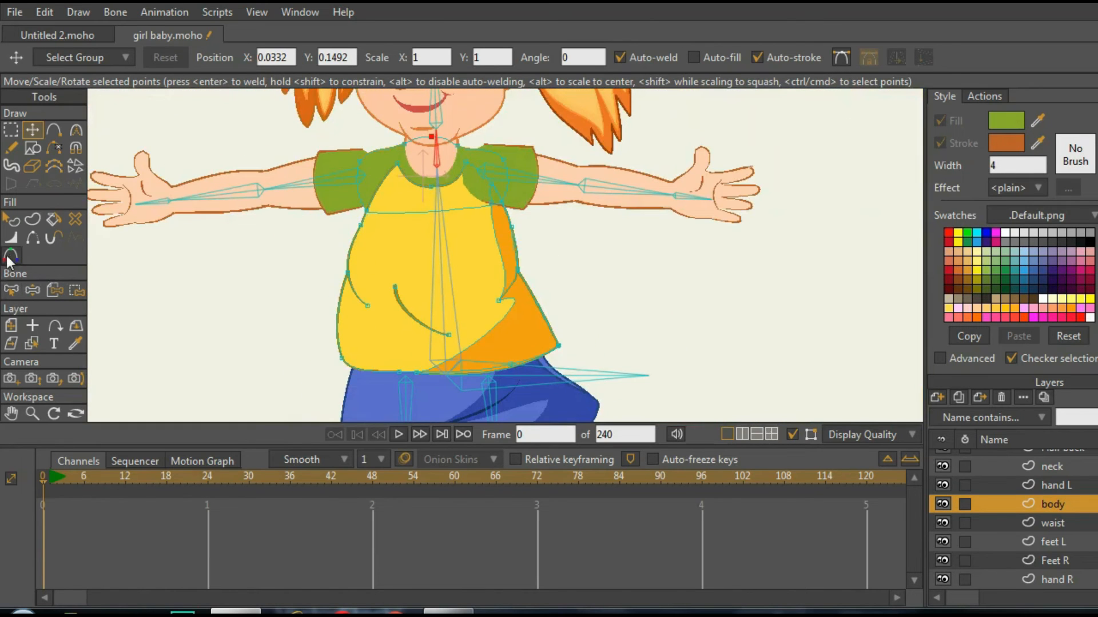
- Make the waist layer active by picking the blue skirt on the character
left_click(11, 219)
scroll(544, 270, "down", 3)
scroll(578, 351, "up", 4)
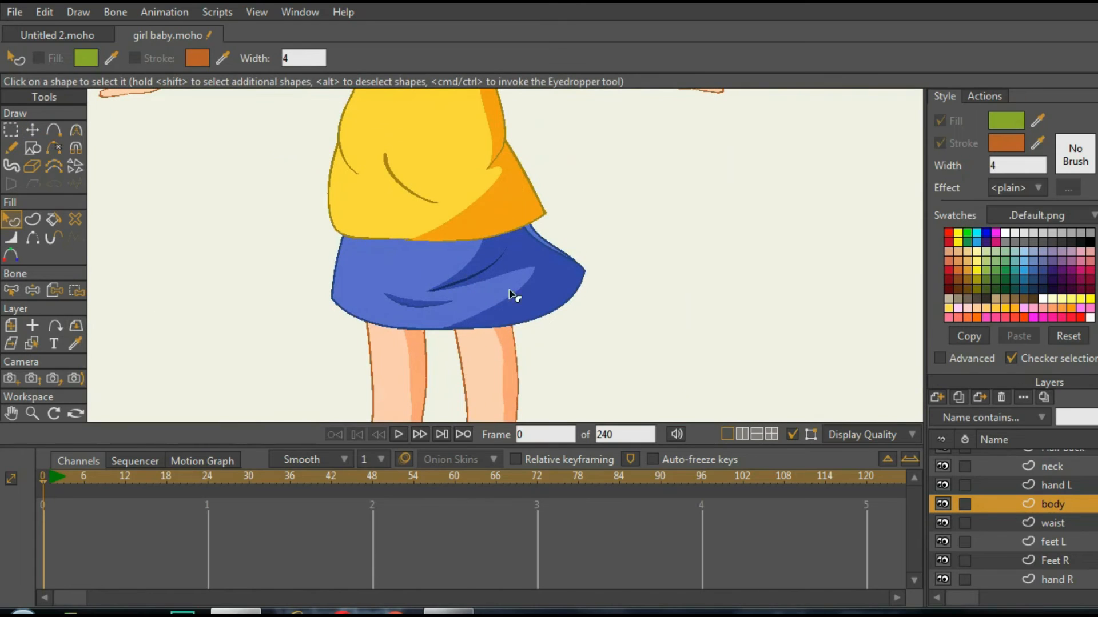
scroll(1013, 513, "up", 5)
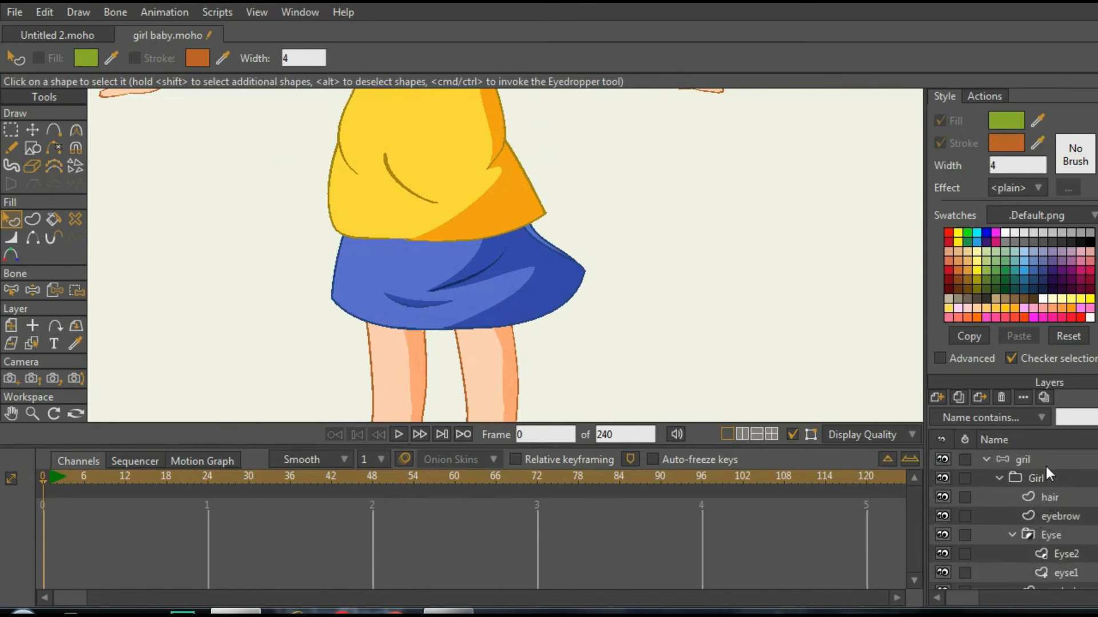
left_click(969, 460)
left_click(986, 459)
scroll(513, 280, "down", 3)
scroll(513, 280, "up", 2)
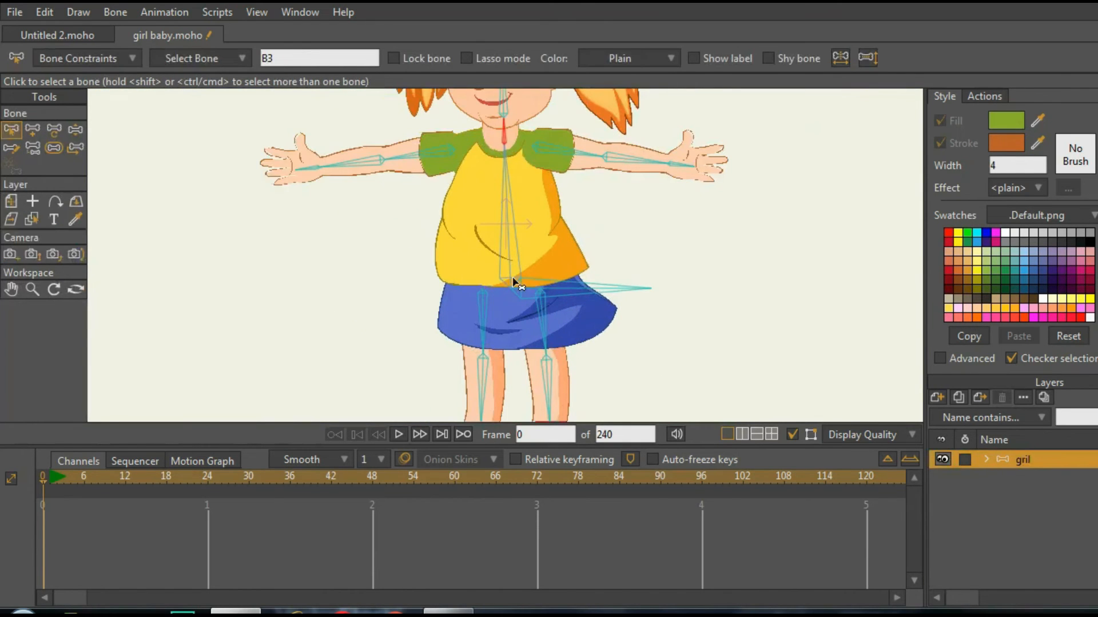
left_click(32, 218)
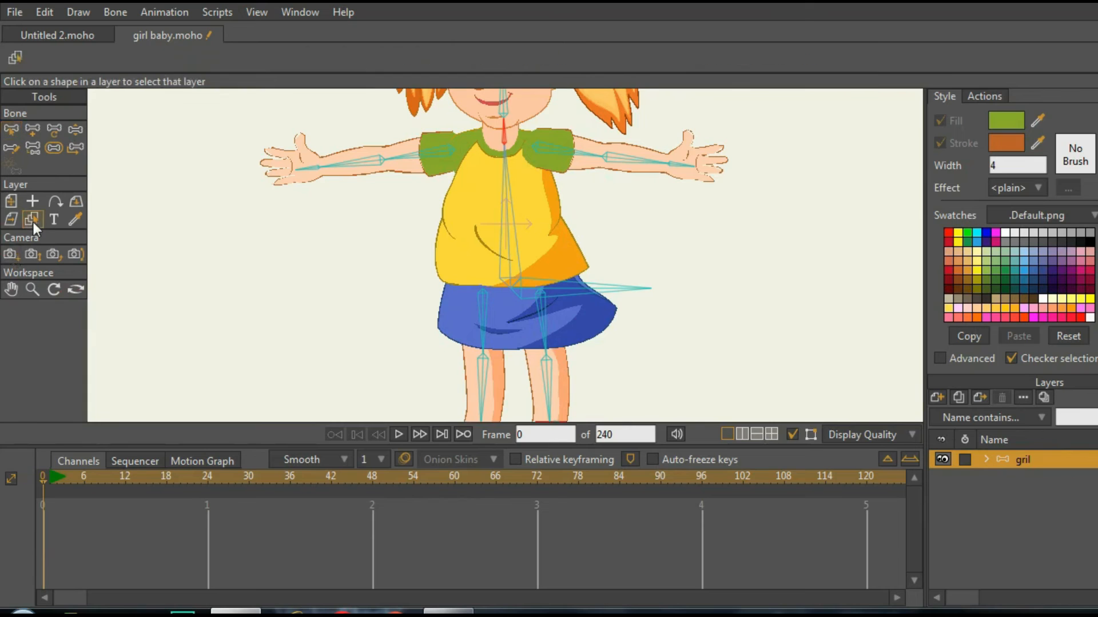
scroll(514, 303, "up", 3)
left_click(517, 303)
scroll(521, 286, "down", 4)
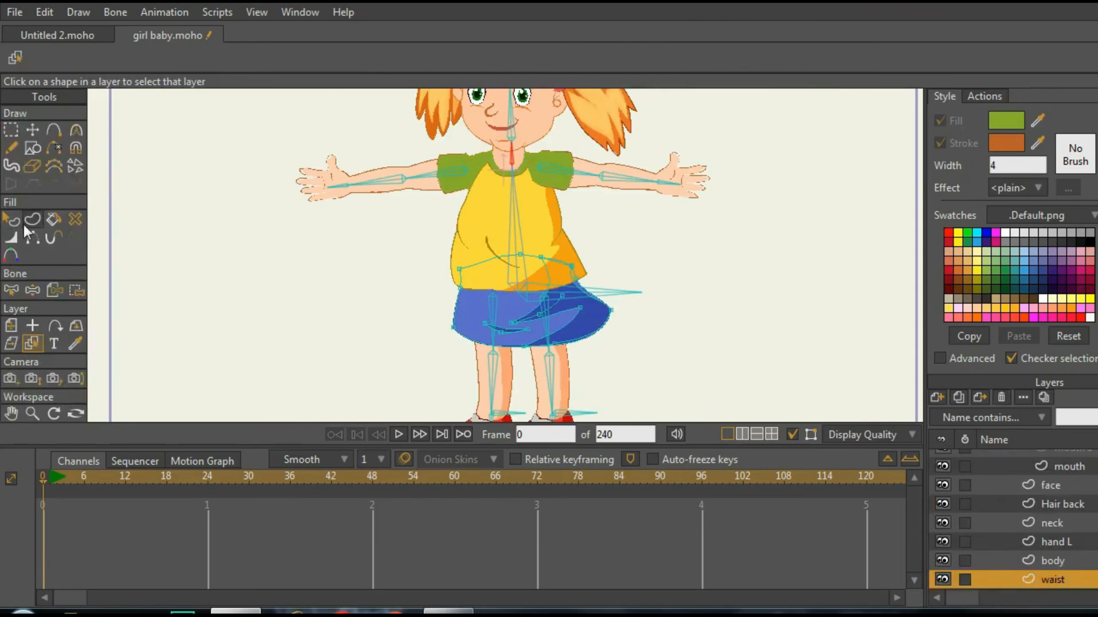
- Bind the waist shape's four upper points under the shirt to torso bone B2
left_click(11, 290)
left_click(509, 240)
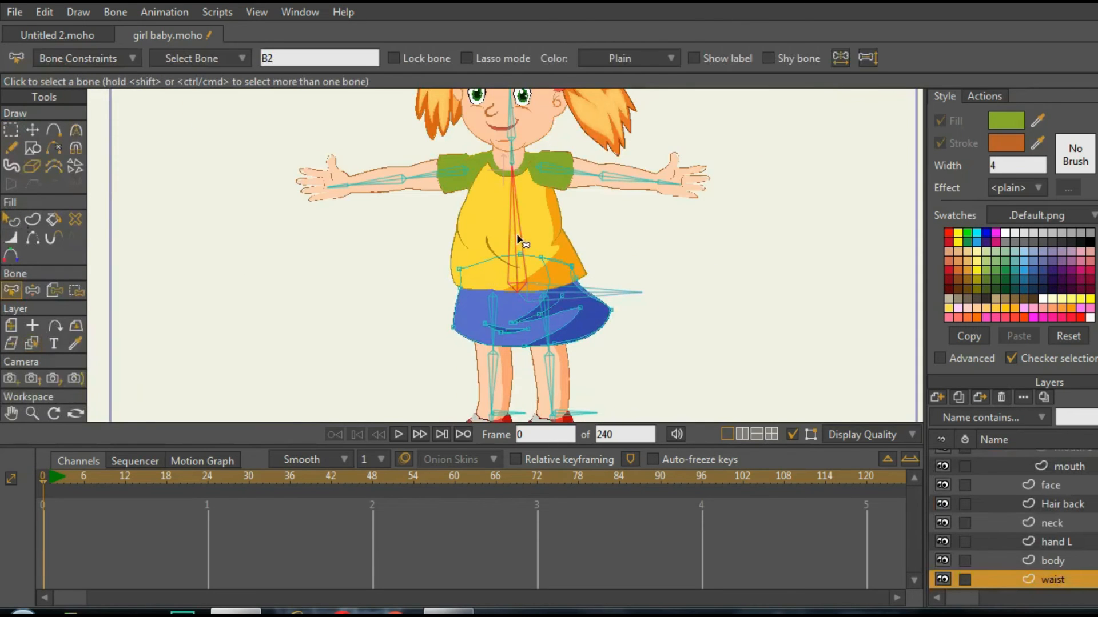
scroll(543, 294, "up", 5)
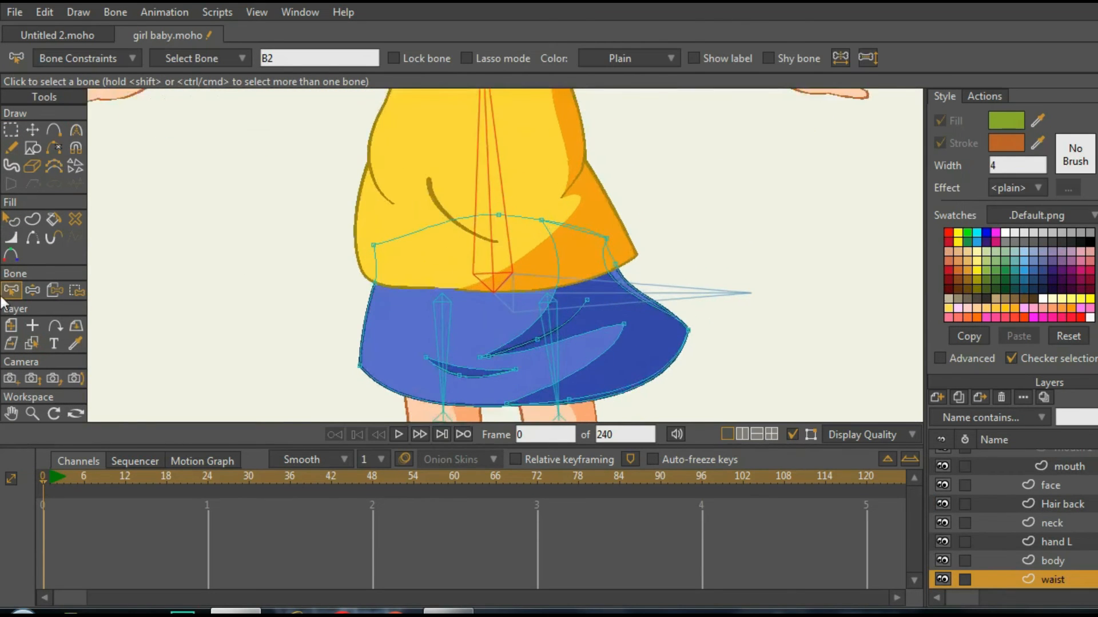
left_click(76, 290)
scroll(441, 287, "down", 3)
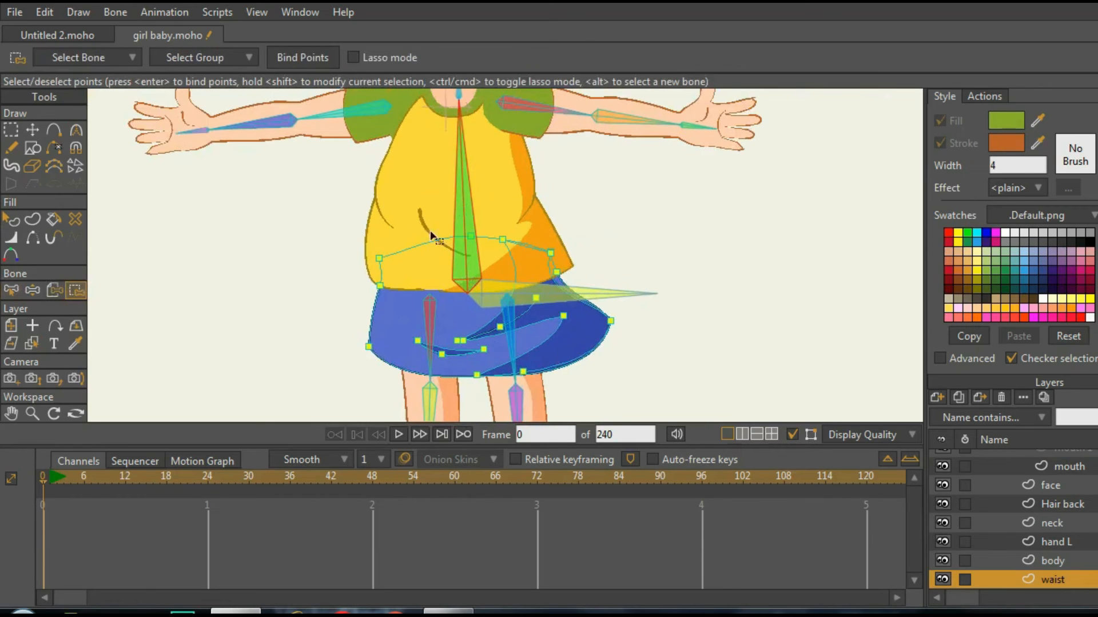
left_click_drag(341, 205, 588, 266)
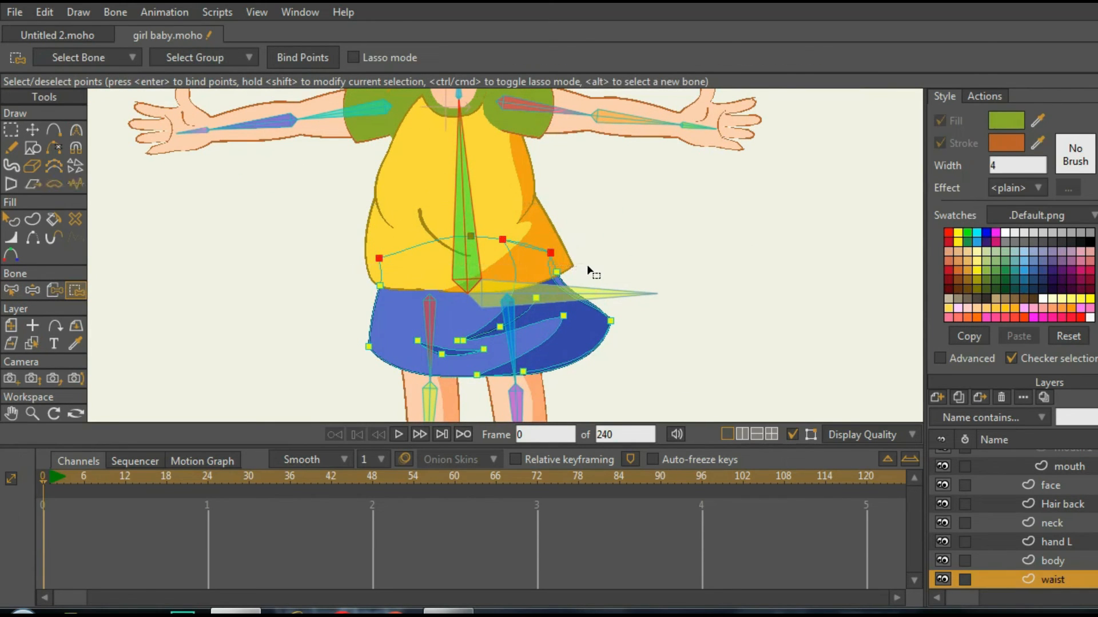
- Test the skirt binding by moving the torso bone, and clear the bone selection
left_click(32, 290)
left_click_drag(490, 196, 465, 166)
left_click(11, 290)
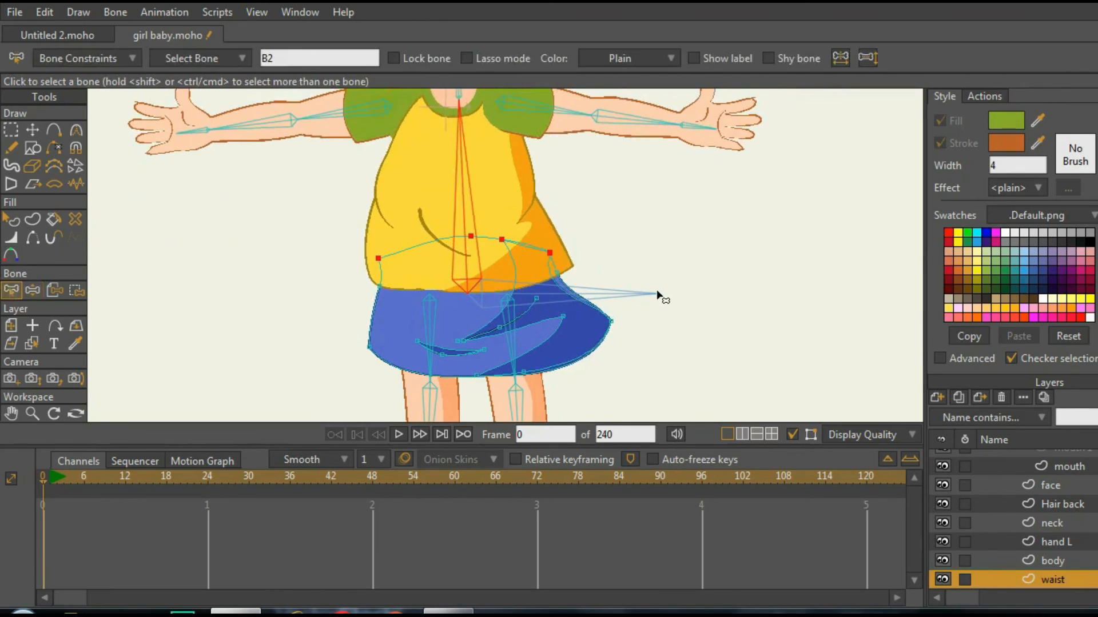
left_click(313, 236)
- Smooth the waist shape's upper right corner and lower its side point to just below the shirt hem
scroll(622, 311, "up", 4)
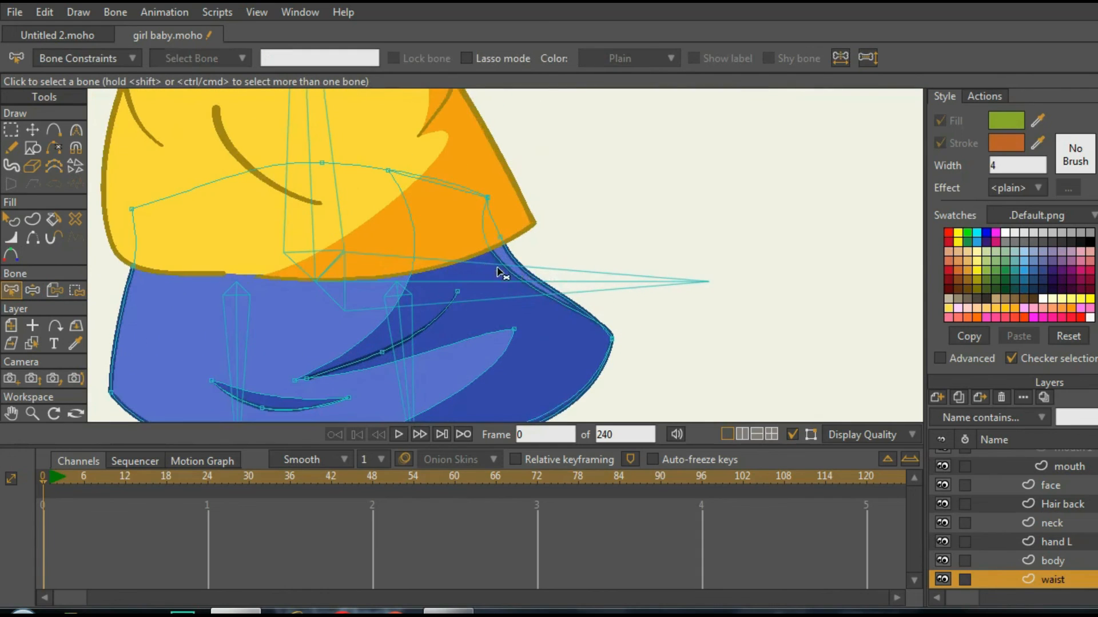
left_click(76, 130)
left_click_drag(435, 294, 470, 301)
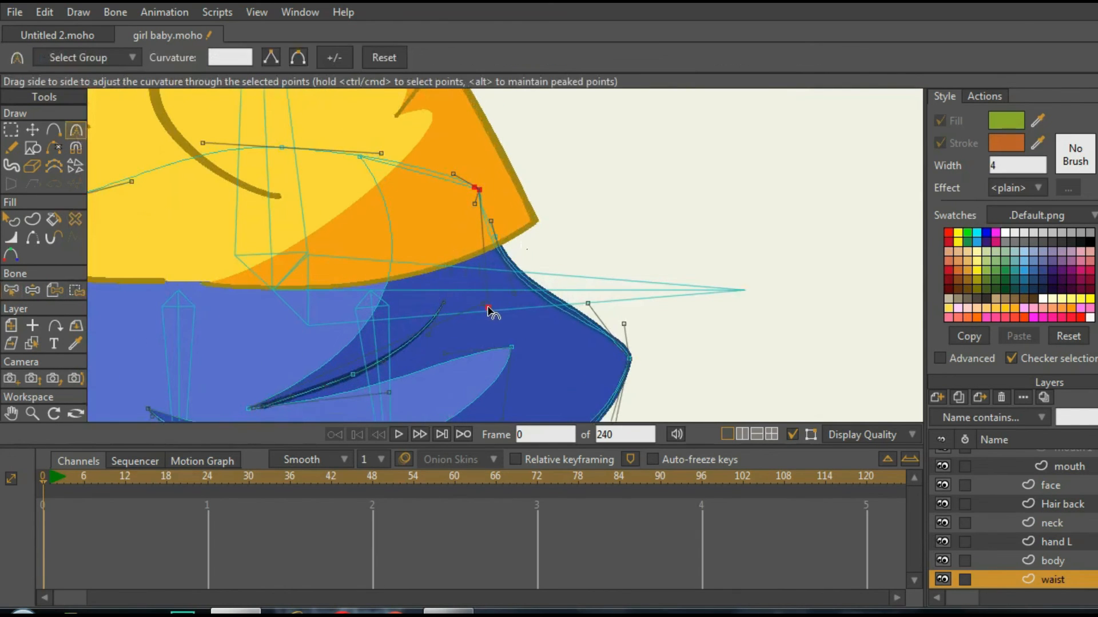
left_click(32, 131)
scroll(515, 257, "up", 3)
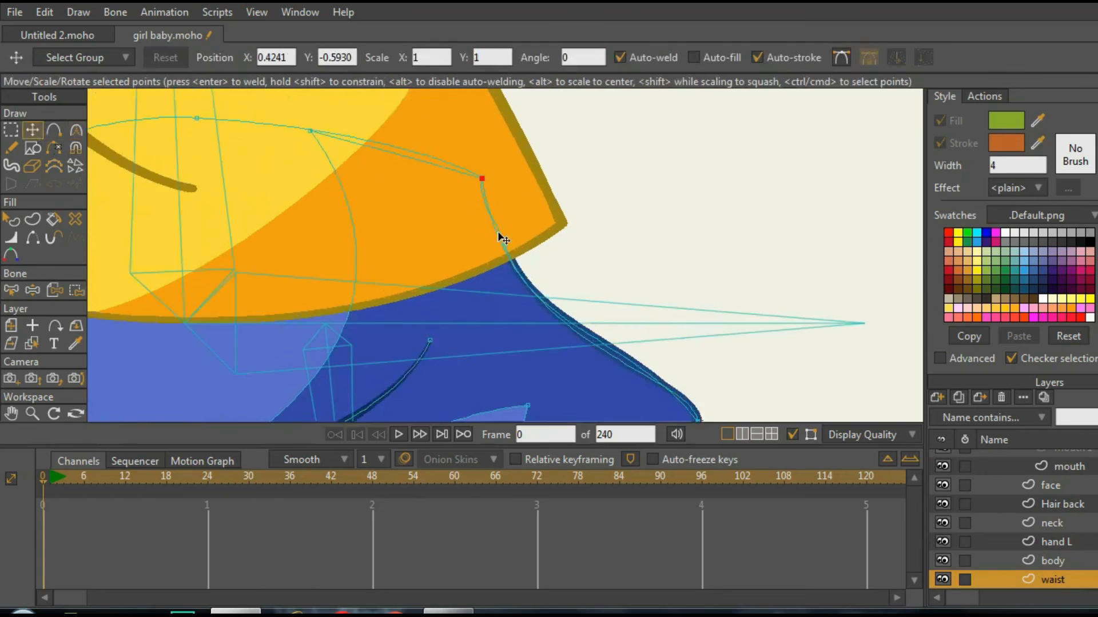
left_click_drag(545, 280, 547, 291)
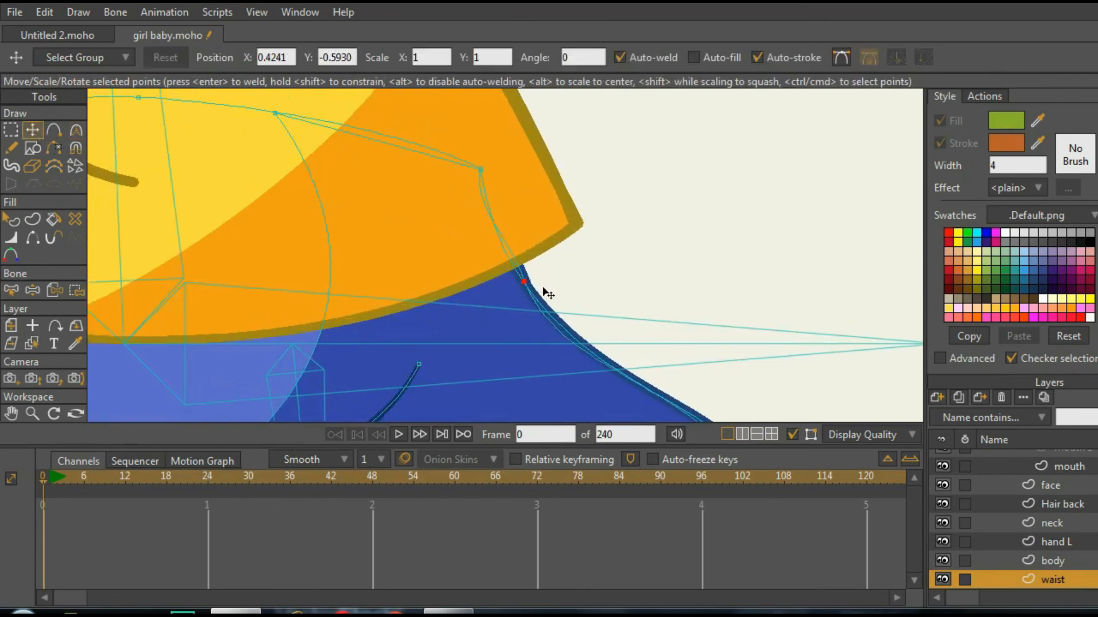
- Adjust the curve handles along the skirt's right edge below the shirt hem, keeping curvature at 0.30
left_click(76, 131)
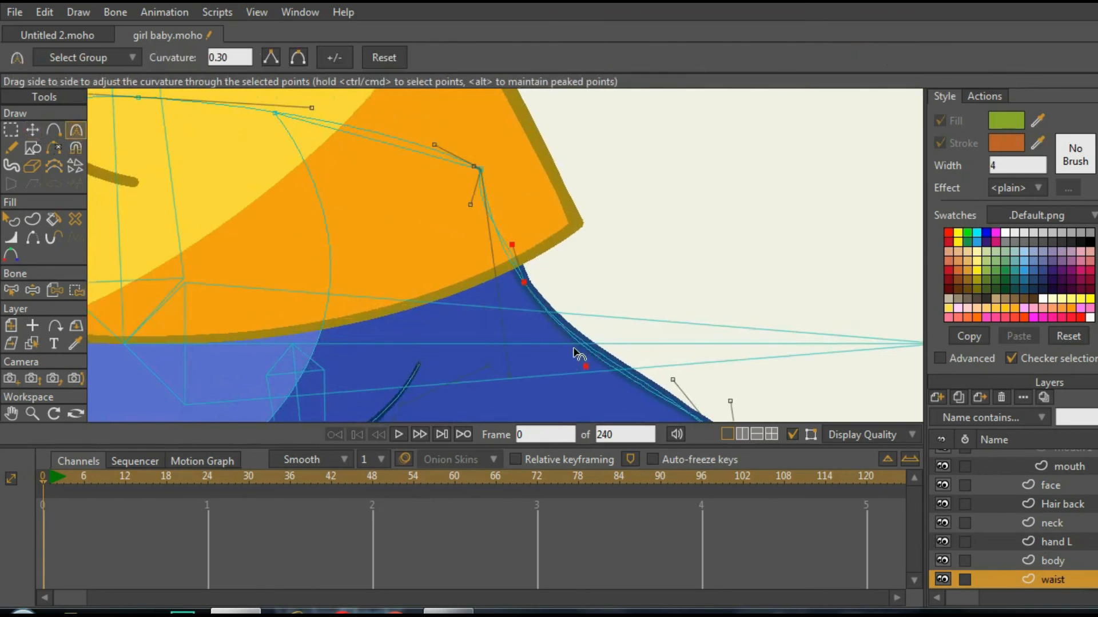
left_click_drag(593, 399, 597, 395)
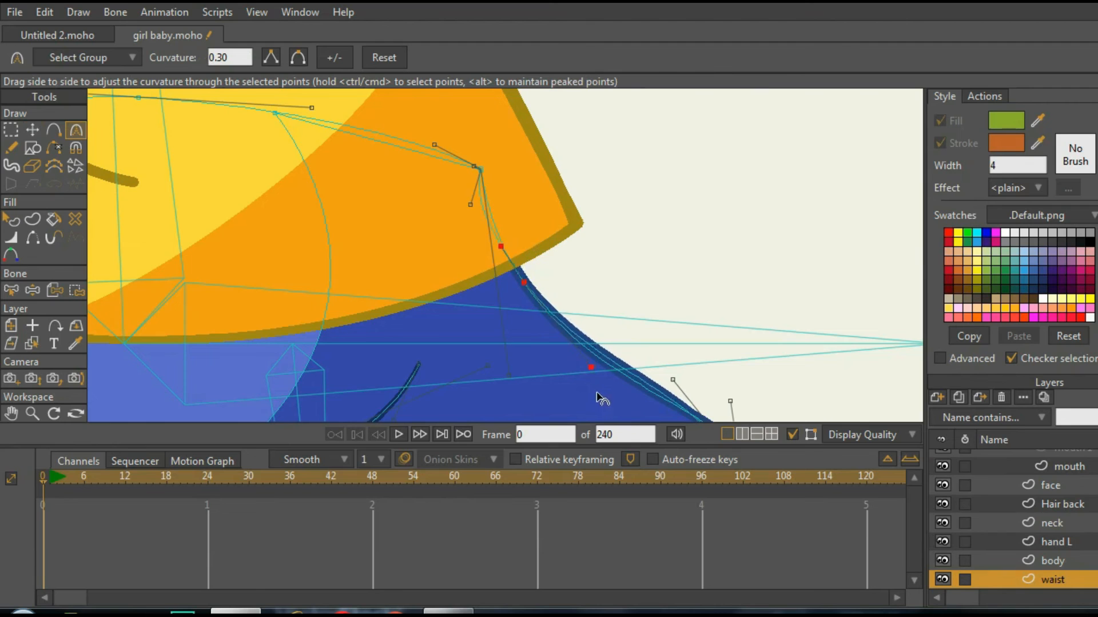
left_click_drag(699, 370, 704, 364)
left_click_drag(534, 371, 553, 379)
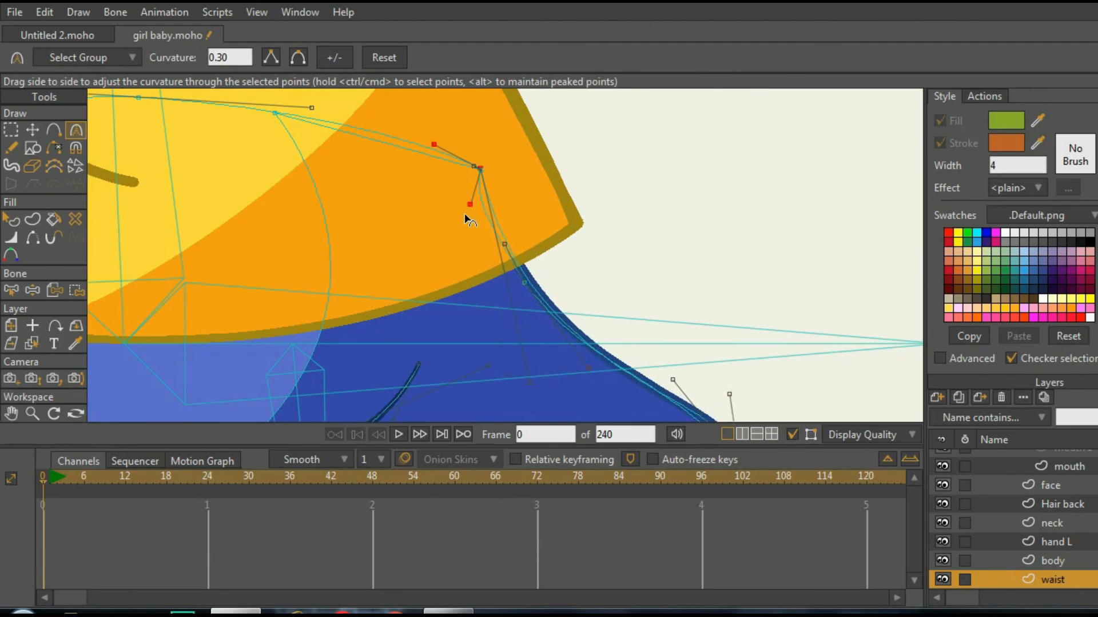
scroll(484, 228, "down", 4)
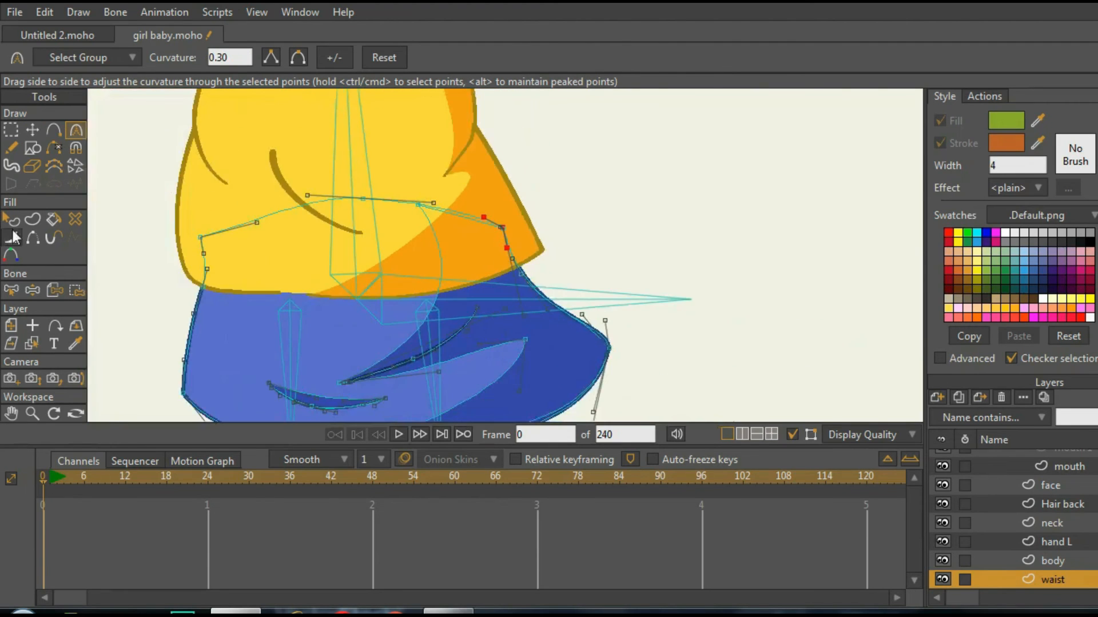
- Test the torso bone again and examine how the skirt deforms beneath the shirt
left_click(32, 291)
scroll(580, 272, "down", 4)
mouse_move(489, 202)
left_mouse_down()
mouse_move(475, 198)
mouse_move(556, 195)
mouse_move(475, 204)
mouse_move(509, 202)
mouse_move(493, 201)
left_mouse_up()
scroll(493, 201, "down", 4)
scroll(502, 290, "up", 3)
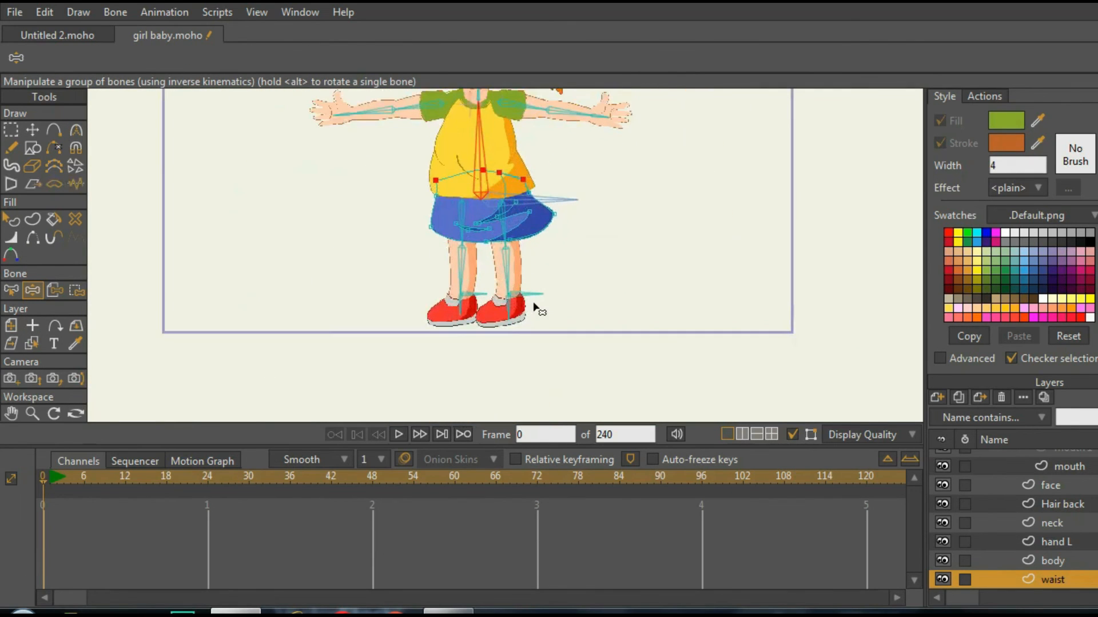
scroll(536, 305, "down", 4)
scroll(533, 302, "up", 2)
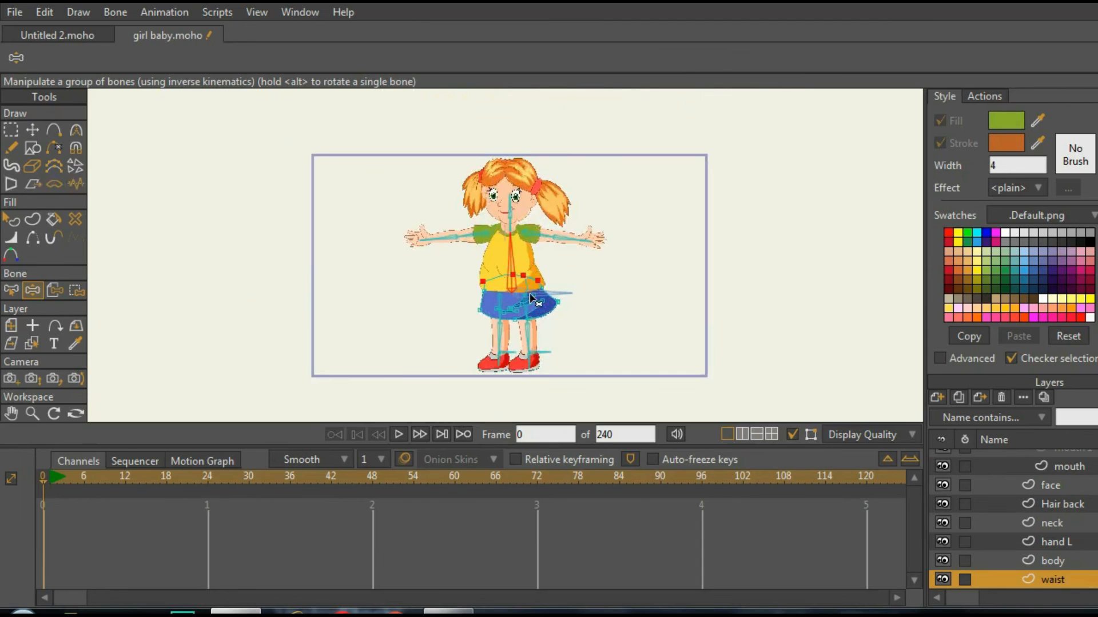
- Set F L as the target of bone B15, the lower-leg bone of the girl's left leg
left_click(13, 291)
scroll(537, 367, "up", 3)
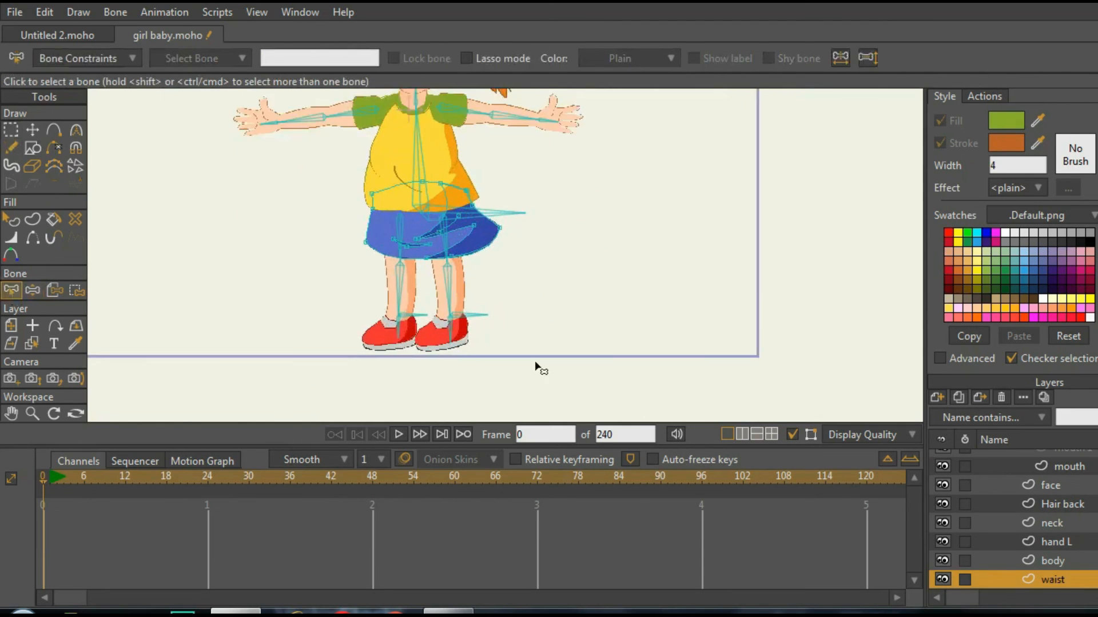
left_click(441, 286)
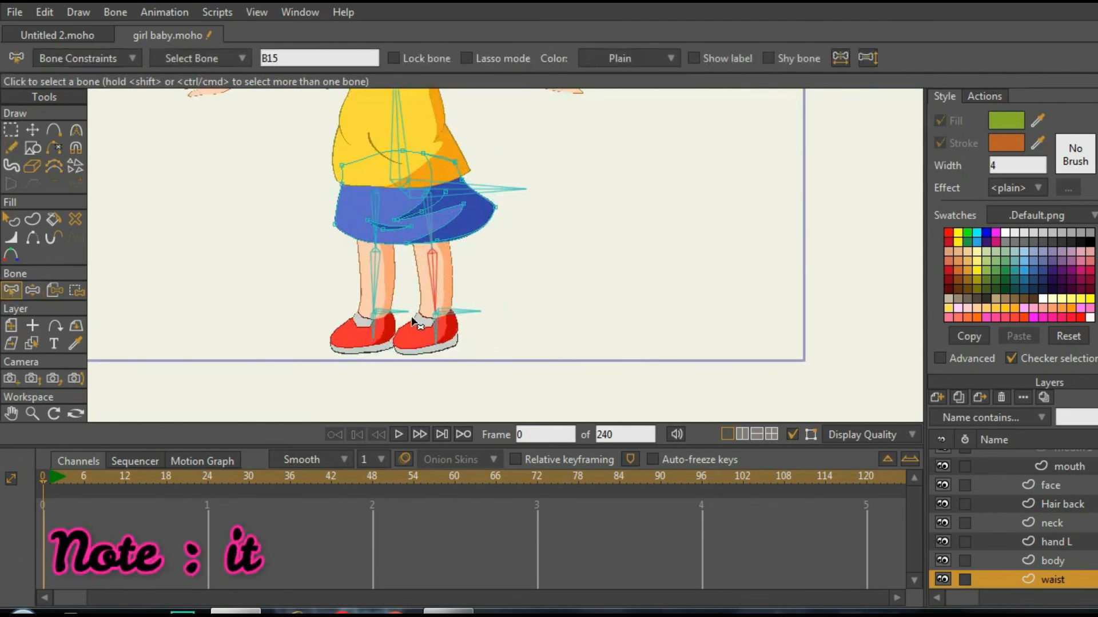
left_click(106, 57)
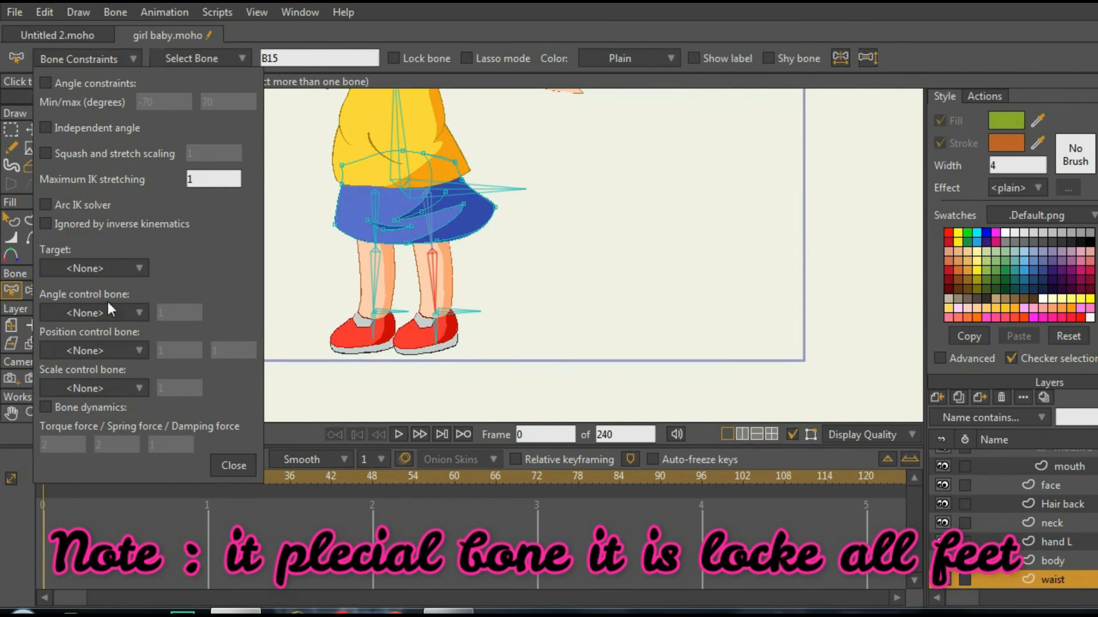
left_click(118, 266)
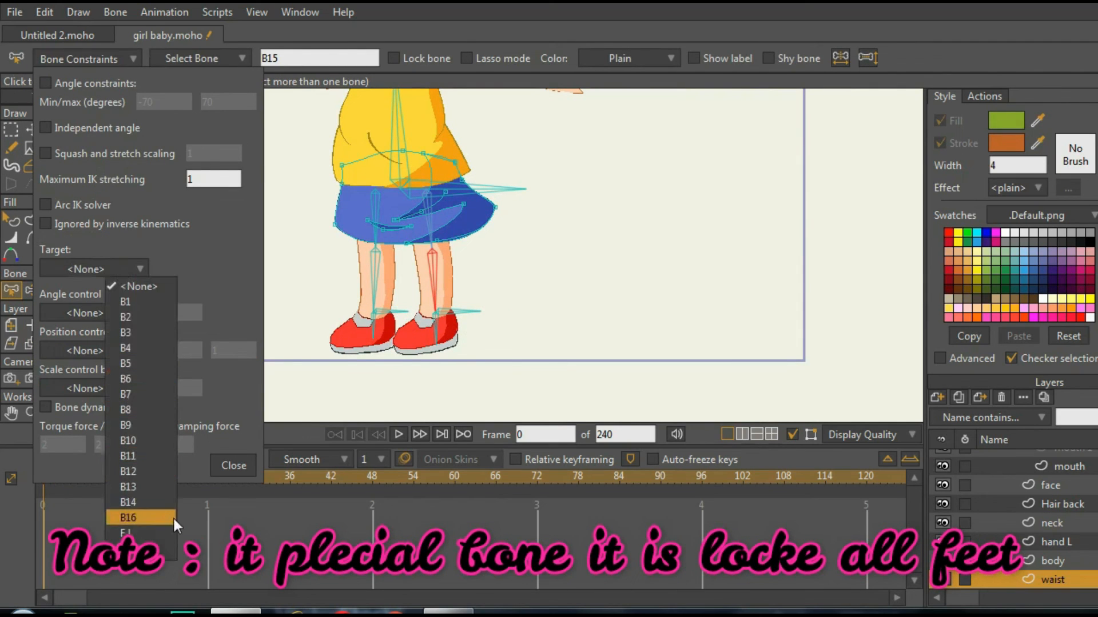
left_click(146, 533)
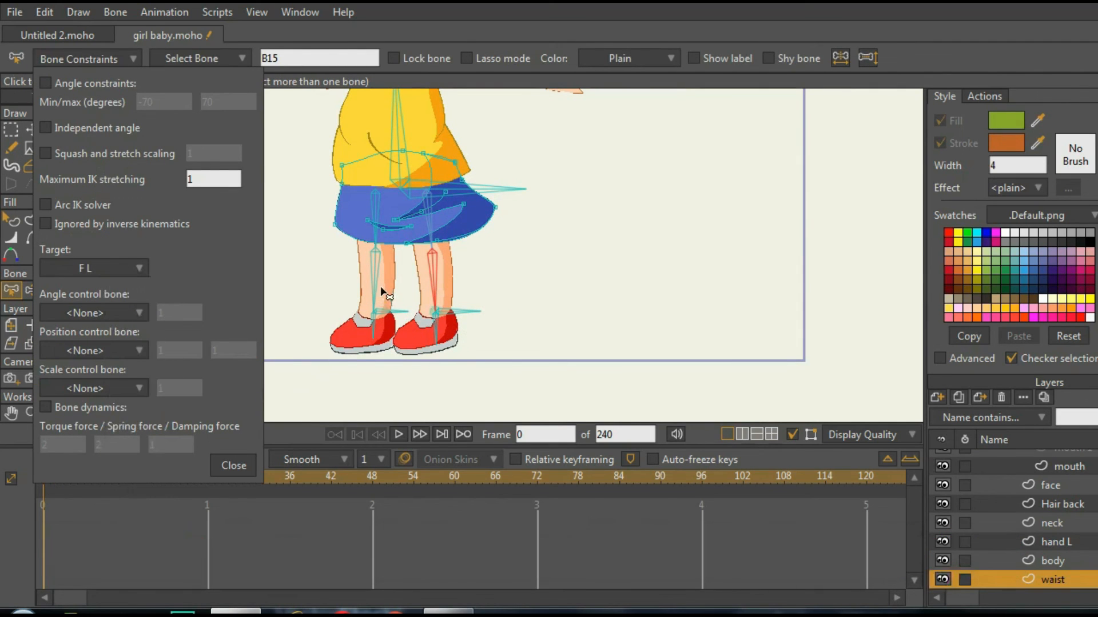
- Set F R as the target of bone B12, the other leg's lower bone, and close the bone constraints
left_click(131, 269)
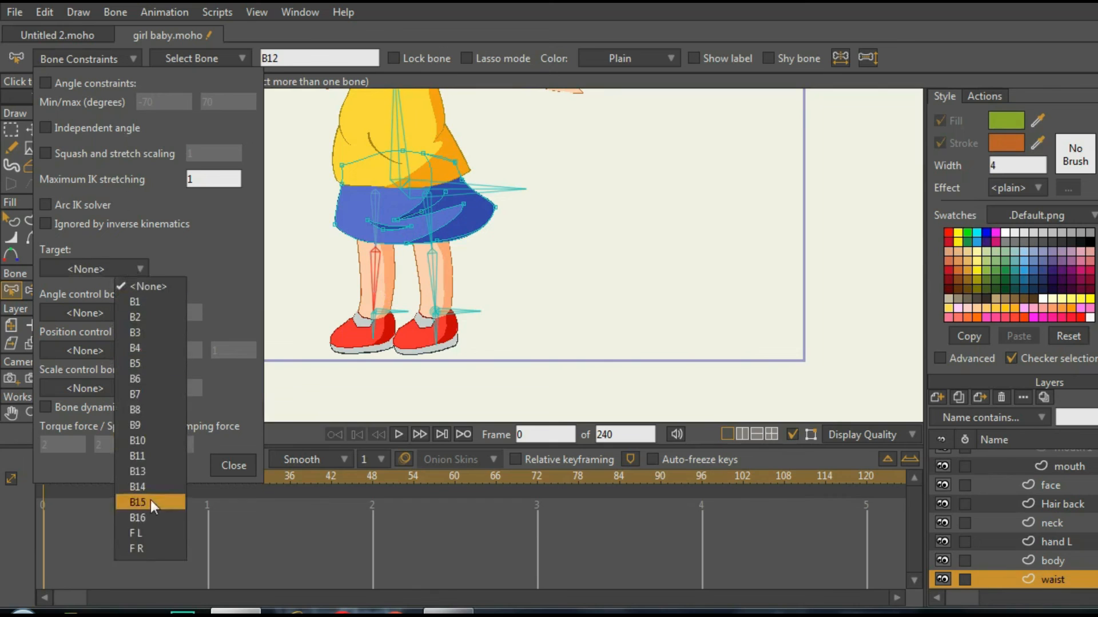
left_click(143, 549)
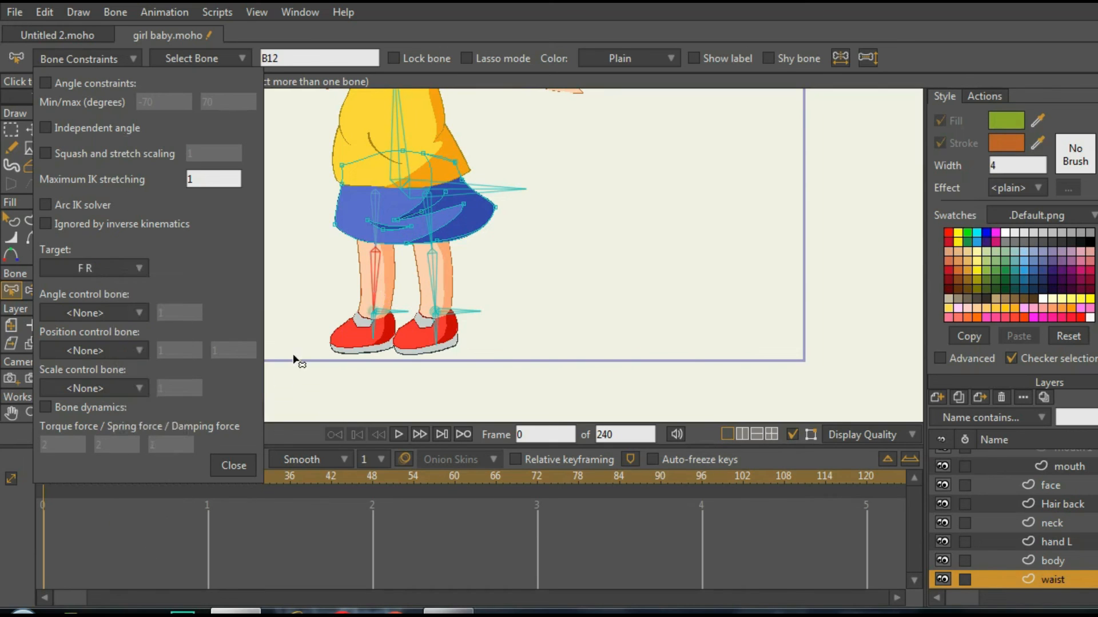
left_click(235, 466)
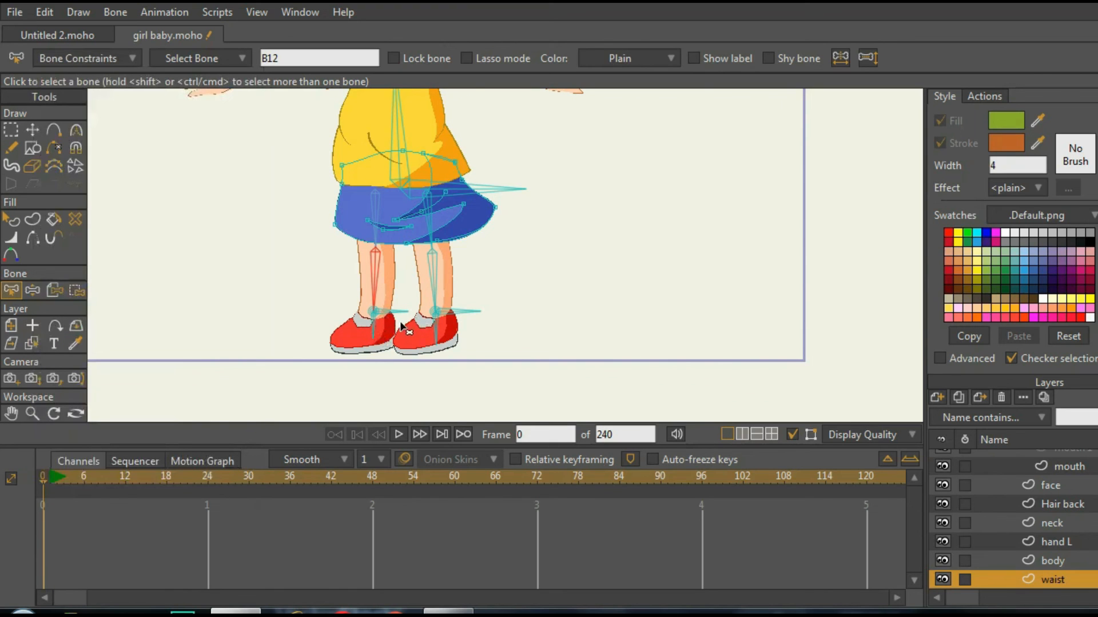
- Test the girl's left arm bones by bending the elbow and raising the hand
left_click(31, 290)
scroll(404, 231, "down", 2)
scroll(408, 220, "up", 3)
left_click_drag(475, 186, 522, 262)
scroll(497, 195, "down", 2)
scroll(498, 176, "up", 2)
scroll(515, 179, "down", 1)
left_click_drag(512, 185, 556, 140)
scroll(506, 229, "up", 2)
scroll(488, 224, "down", 5)
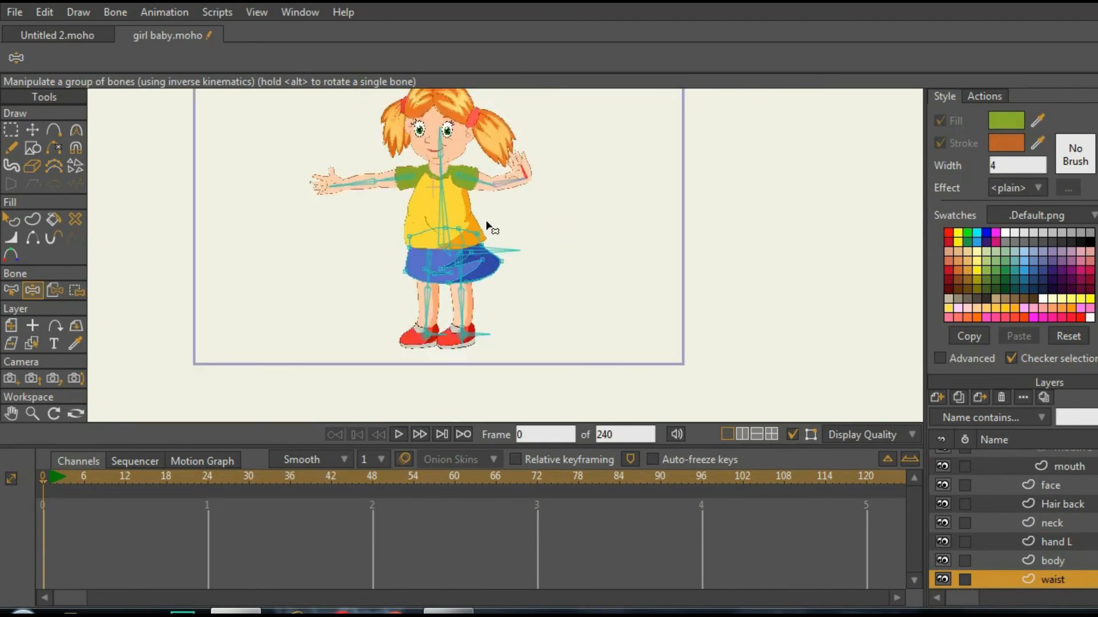
scroll(490, 163, "up", 4)
left_click_drag(528, 181, 536, 182)
scroll(456, 215, "up", 4)
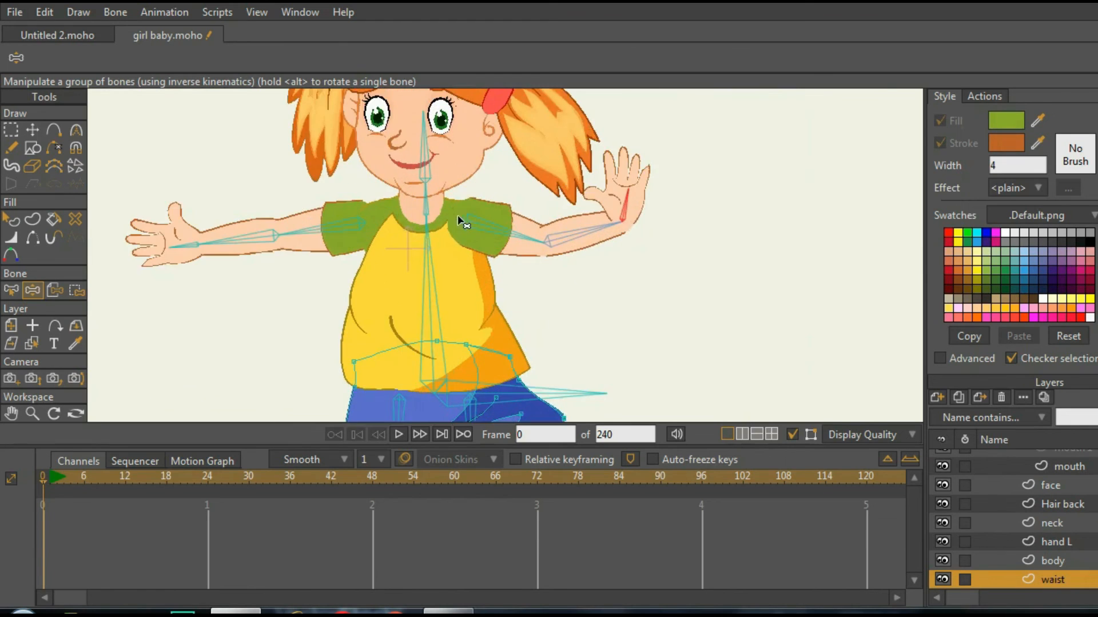
- Test the neck and head movement, and bend the girl's right arm upward
scroll(452, 229, "down", 3)
scroll(445, 263, "up", 3)
left_click_drag(446, 261, 443, 248)
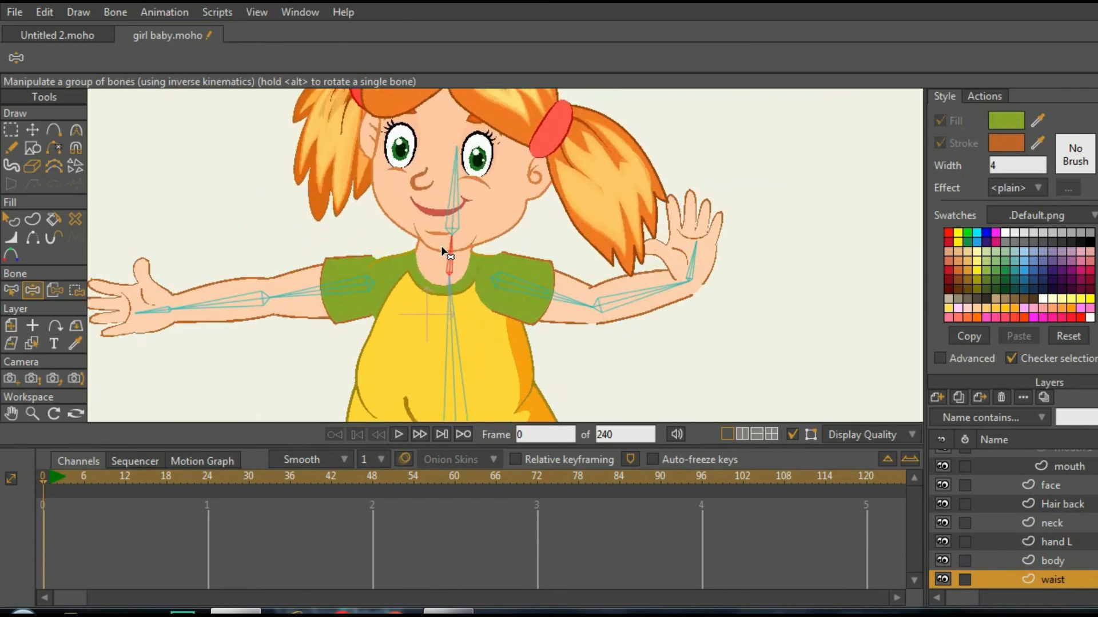
scroll(444, 246, "down", 4)
mouse_move(458, 307)
left_mouse_down()
mouse_move(449, 293)
mouse_move(465, 294)
left_mouse_up()
left_click_drag(400, 255, 364, 258)
mouse_move(474, 197)
left_mouse_down()
mouse_move(456, 196)
mouse_move(463, 182)
mouse_move(465, 191)
left_mouse_up()
- Test the leg rig by moving the foot target bones F L and F R
scroll(452, 208, "down", 3)
scroll(451, 220, "up", 1)
left_click_drag(459, 242, 457, 241)
left_click_drag(506, 281, 507, 327)
scroll(481, 372, "up", 3)
mouse_move(435, 345)
left_mouse_down()
mouse_move(399, 343)
mouse_move(439, 338)
left_mouse_up()
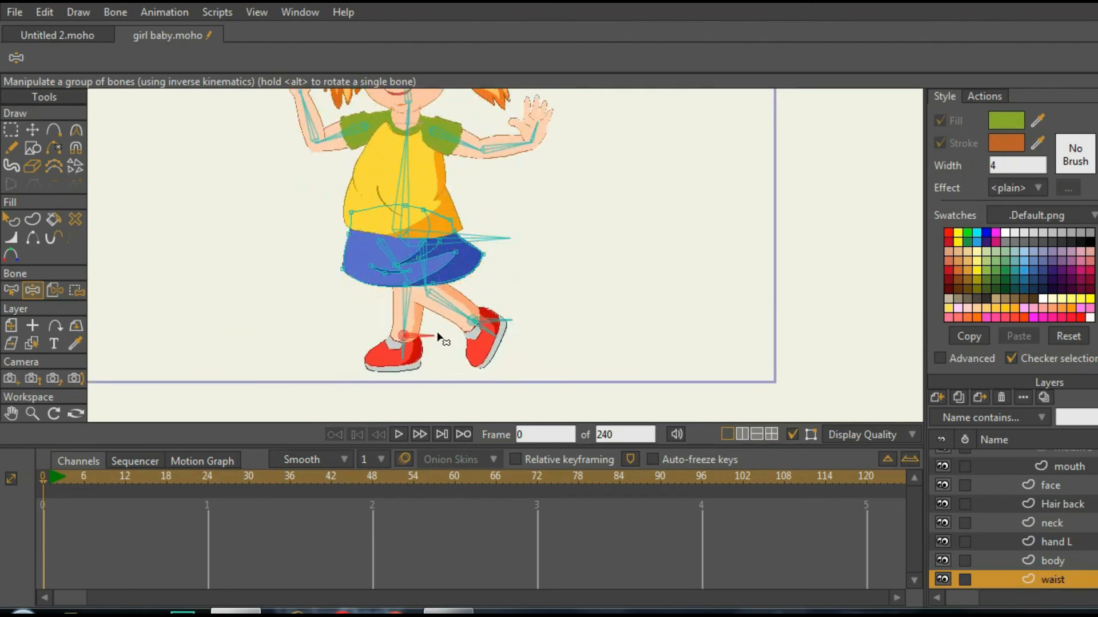
scroll(440, 343, "down", 3)
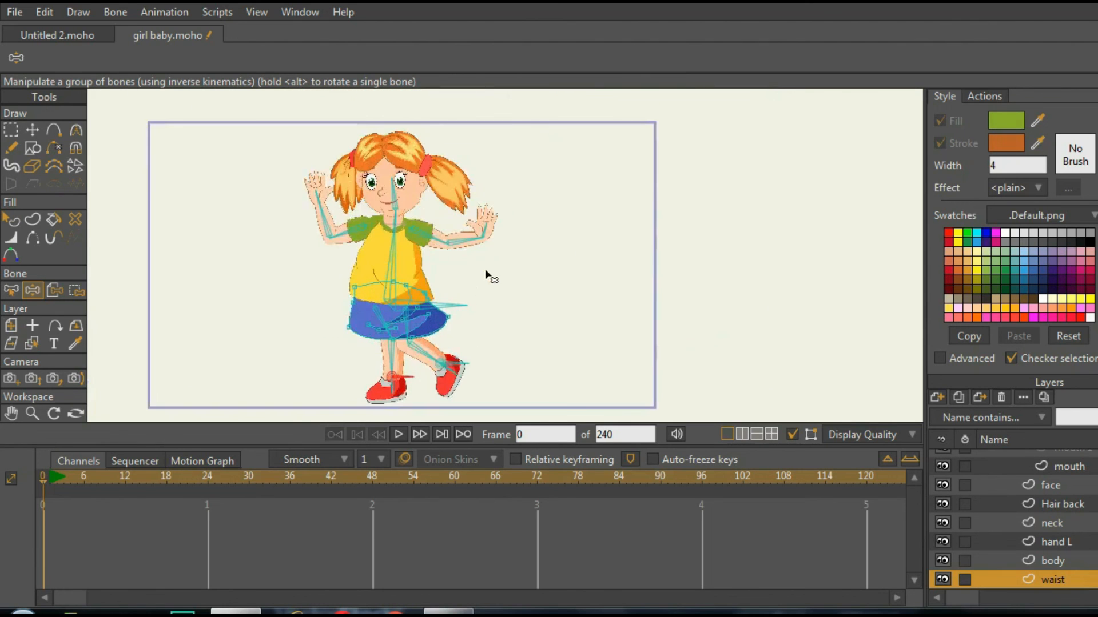
- Return the character to its rest pose and clear the bone selection
left_click(13, 221)
left_click(12, 290)
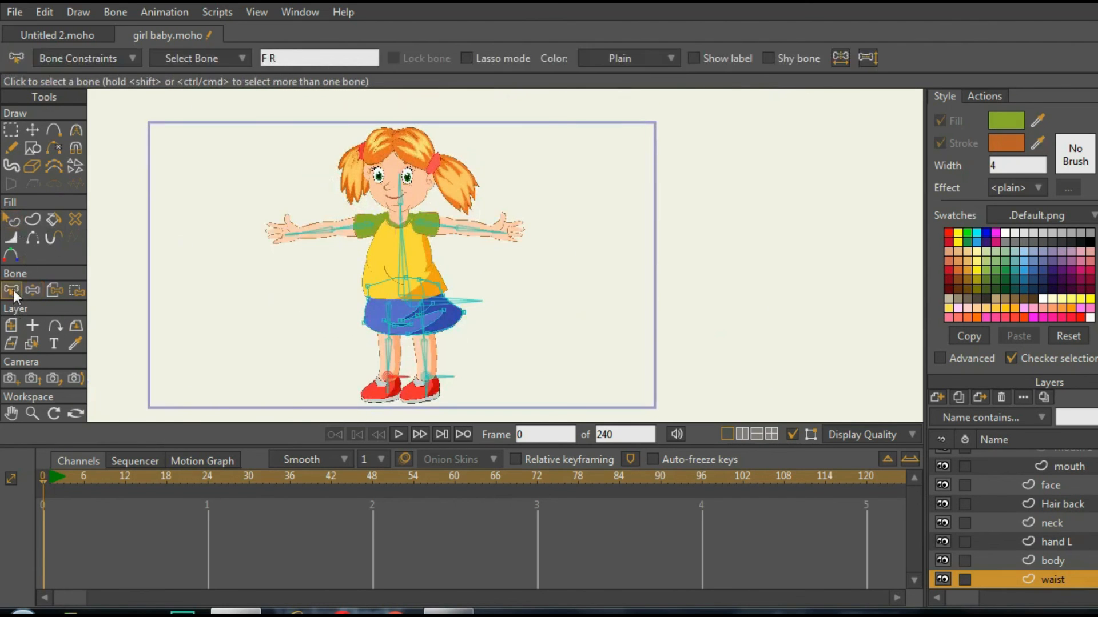
left_click(521, 291)
scroll(449, 358, "down", 5)
scroll(563, 229, "up", 6)
scroll(576, 203, "down", 6)
scroll(575, 201, "up", 4)
scroll(576, 202, "up", 2)
scroll(576, 201, "down", 4)
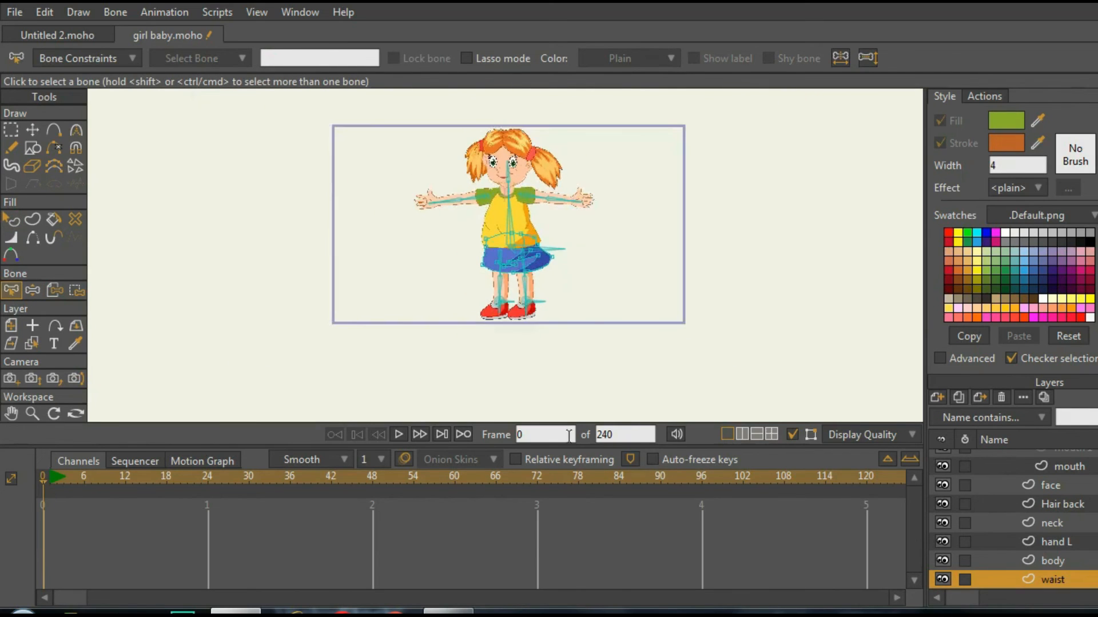